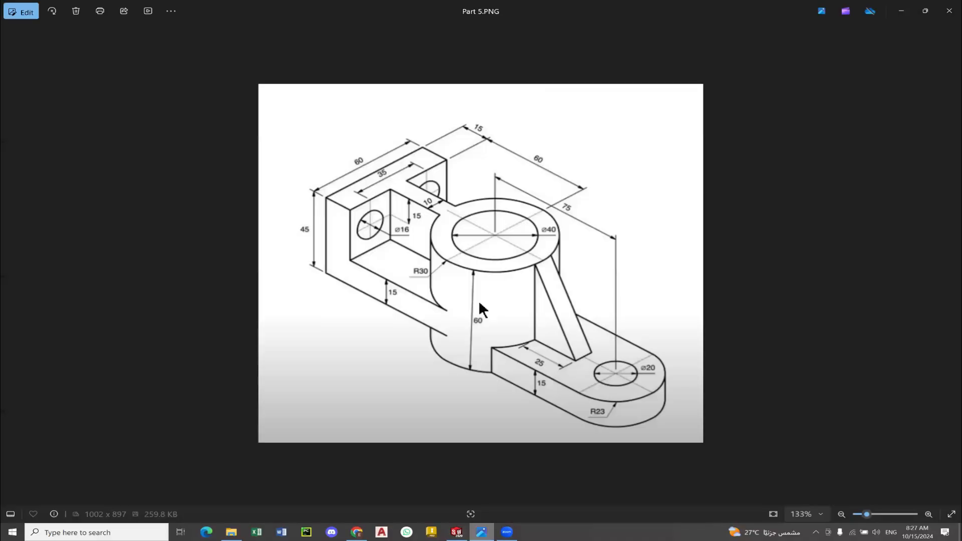
Switch from the reference drawing to SOLIDWORKS, create a new part document and set its units to MMGS (millimeter, gram, second).
scroll(501, 208, up, 3)
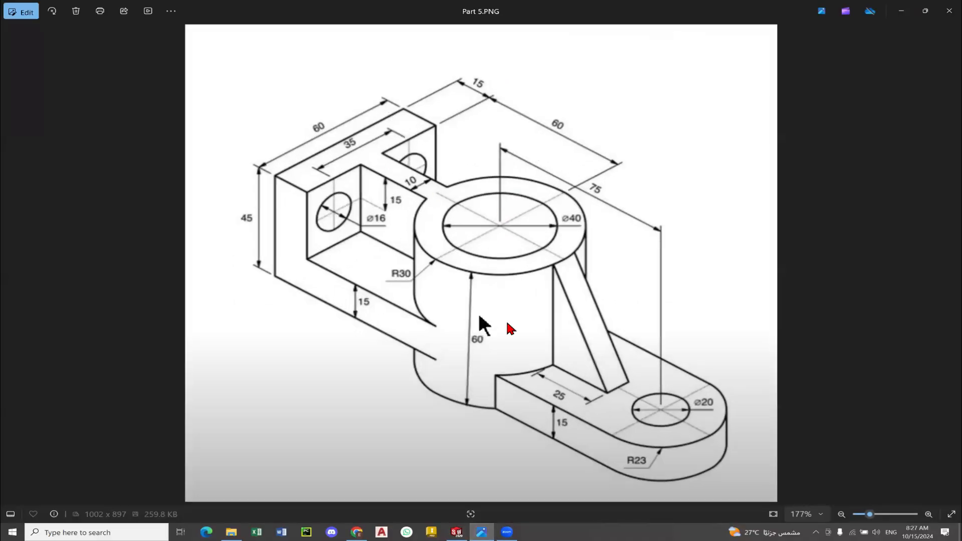
key(alt+Tab)
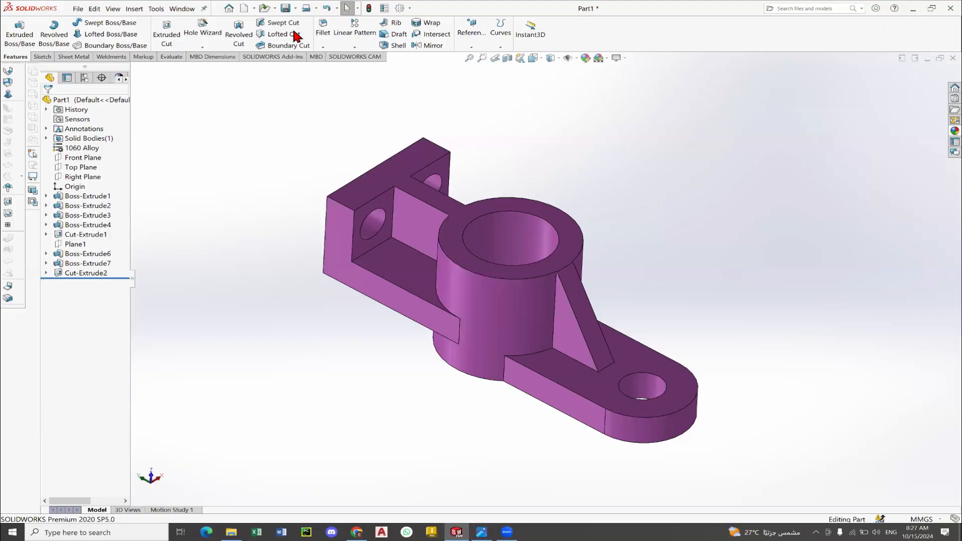
click(79, 9)
click(94, 9)
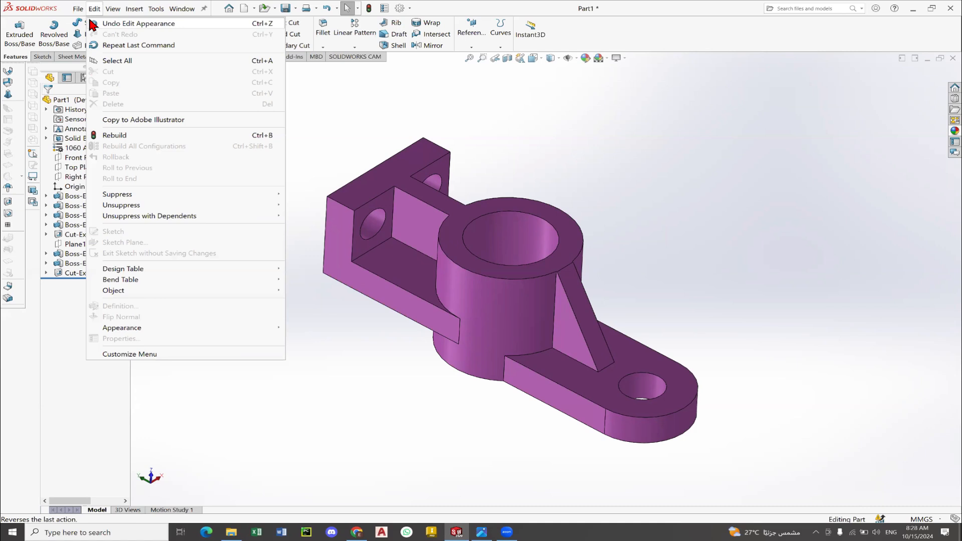
click(94, 9)
click(79, 9)
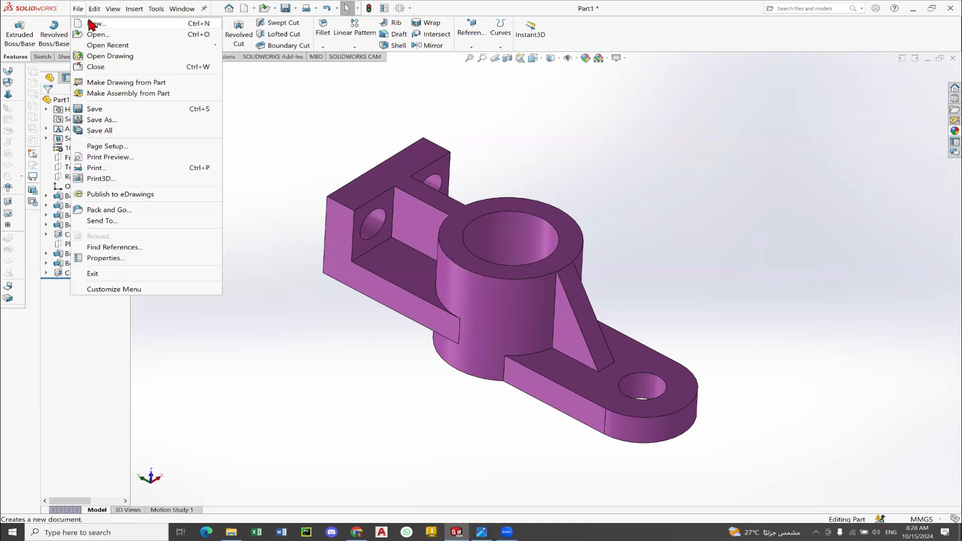
click(93, 24)
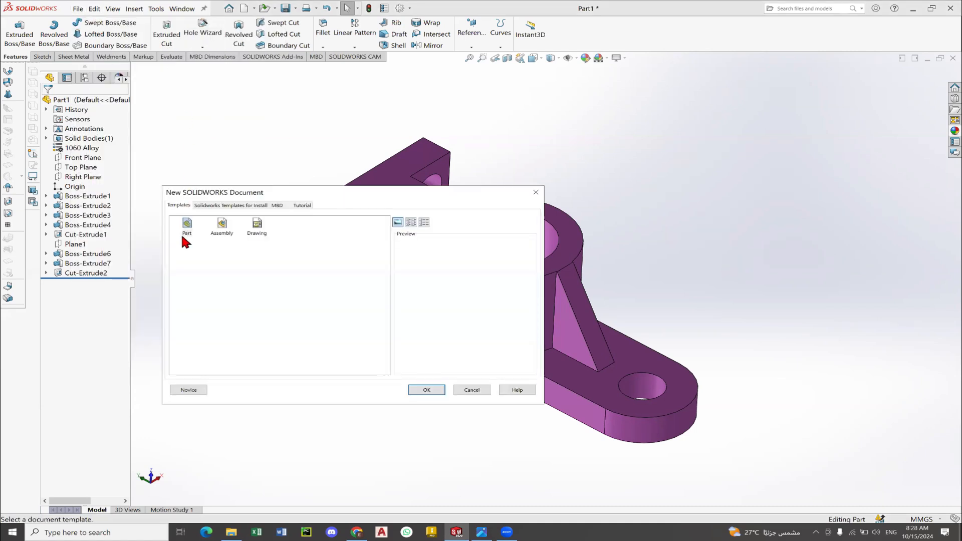
click(186, 228)
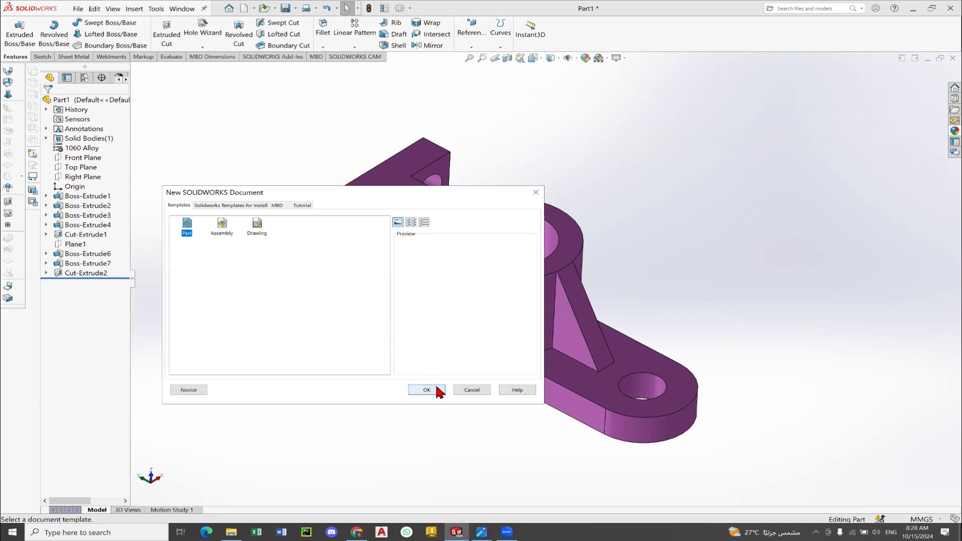
click(435, 392)
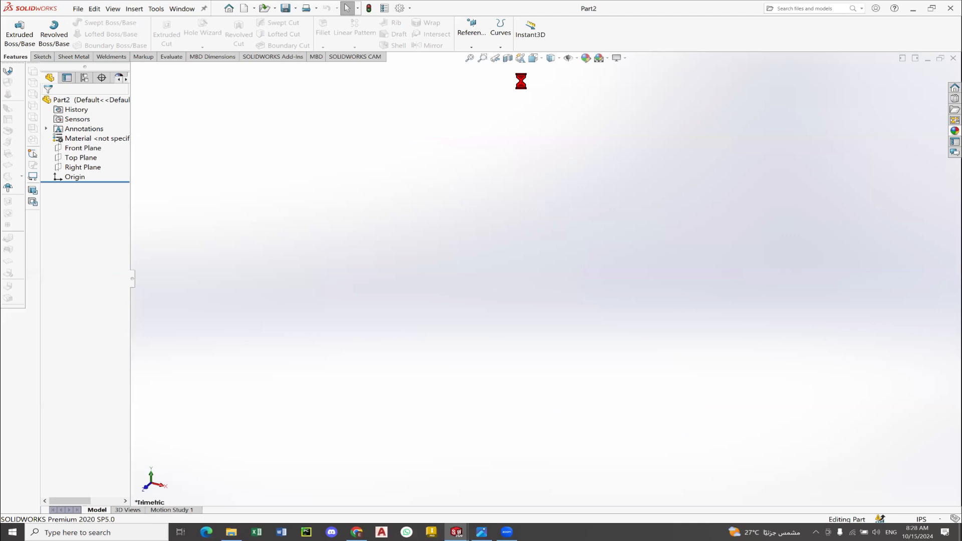
click(923, 519)
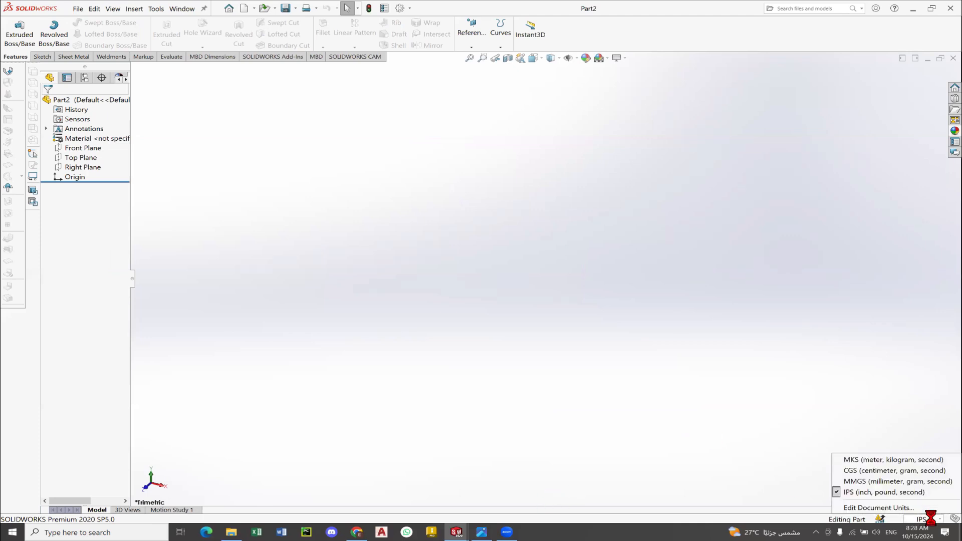
click(869, 482)
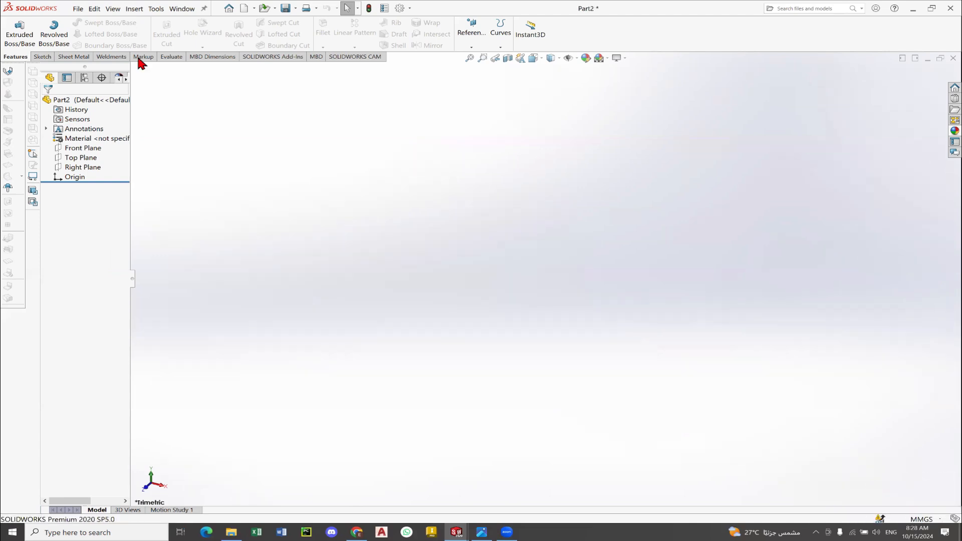
Orient the view normal to the Front Plane and start a 2D sketch on that plane.
click(83, 149)
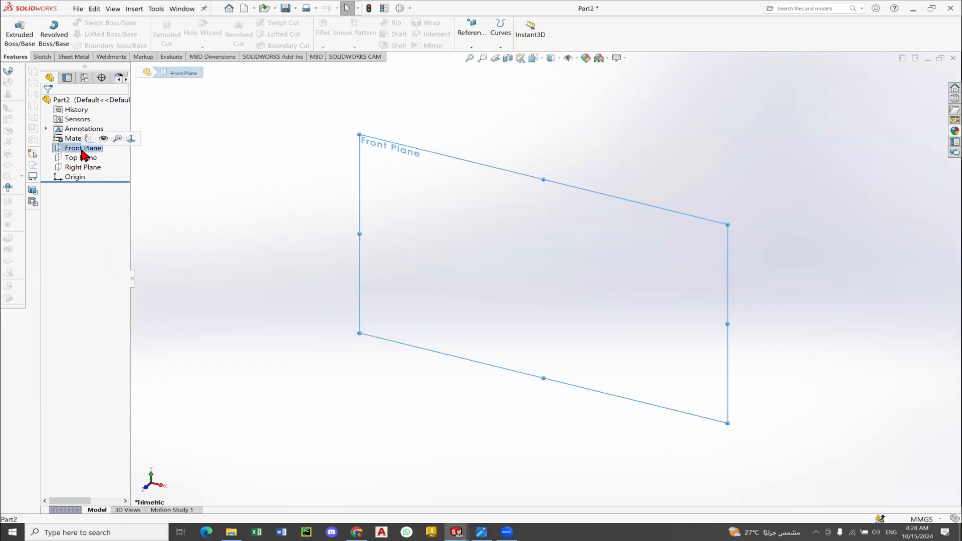
right_click(83, 150)
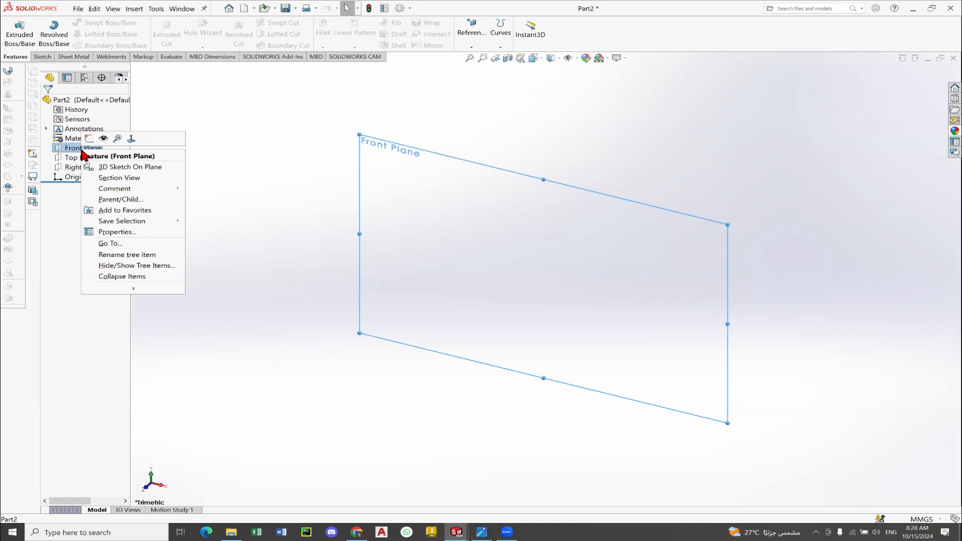
click(129, 142)
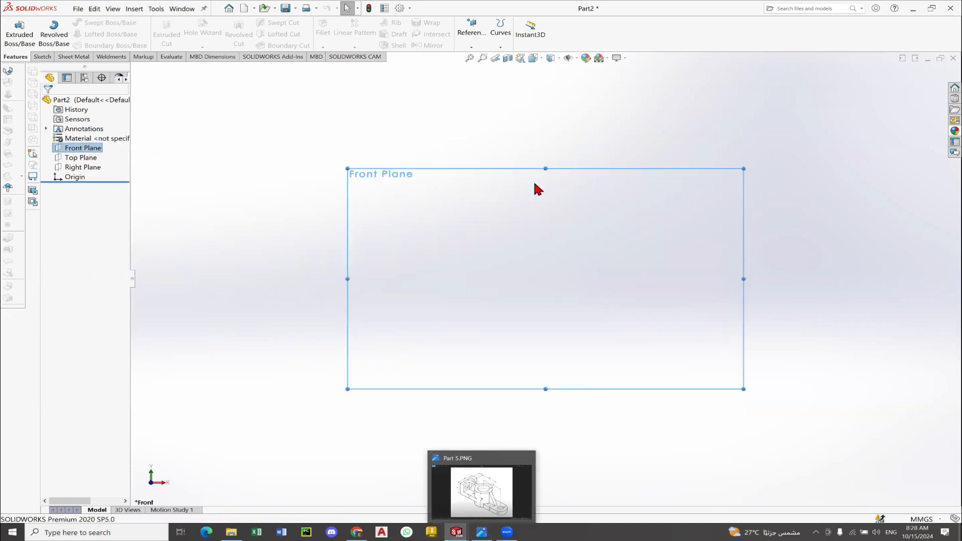
key(alt+Tab)
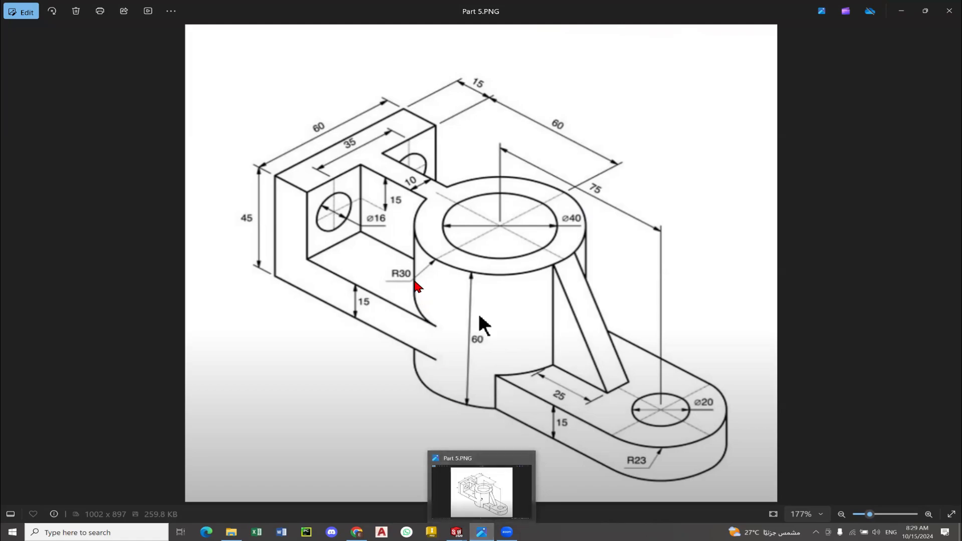
click(482, 533)
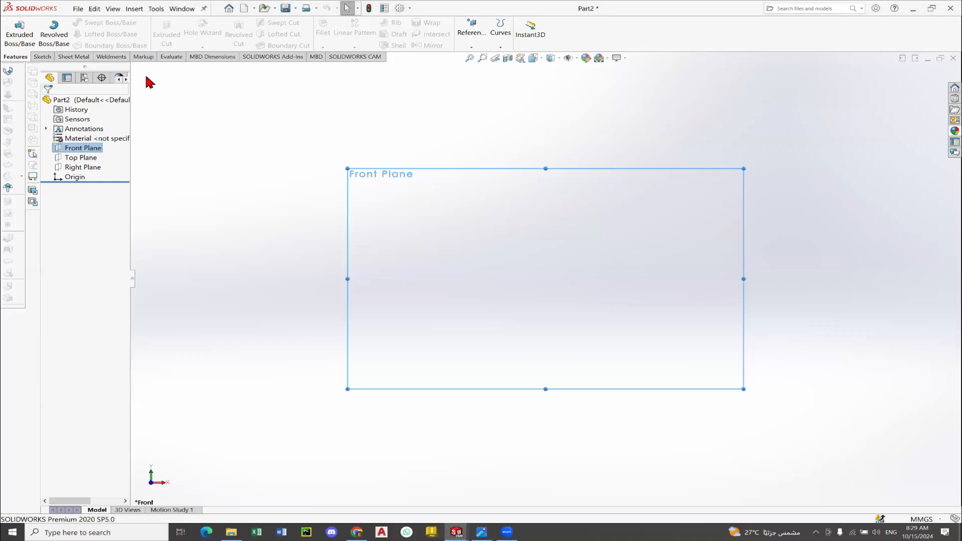
click(43, 56)
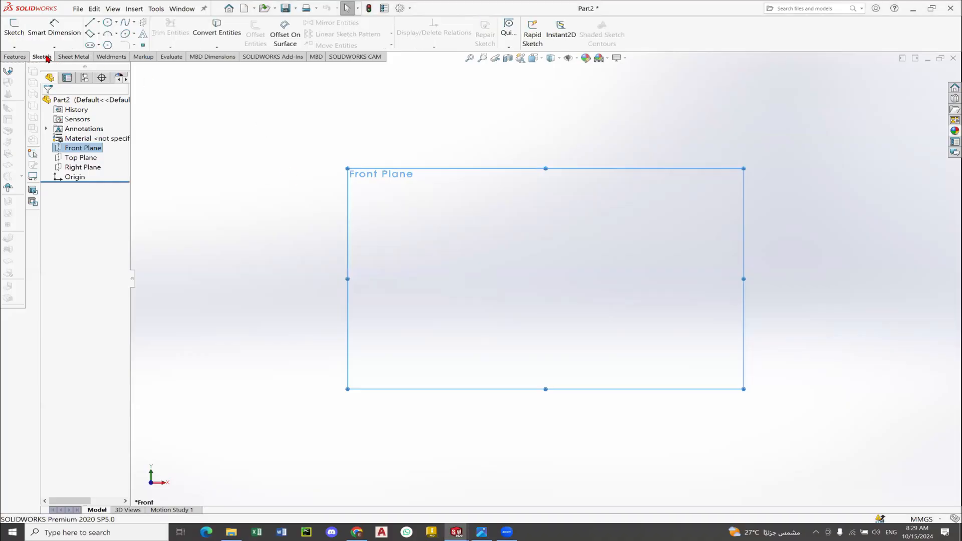
click(14, 48)
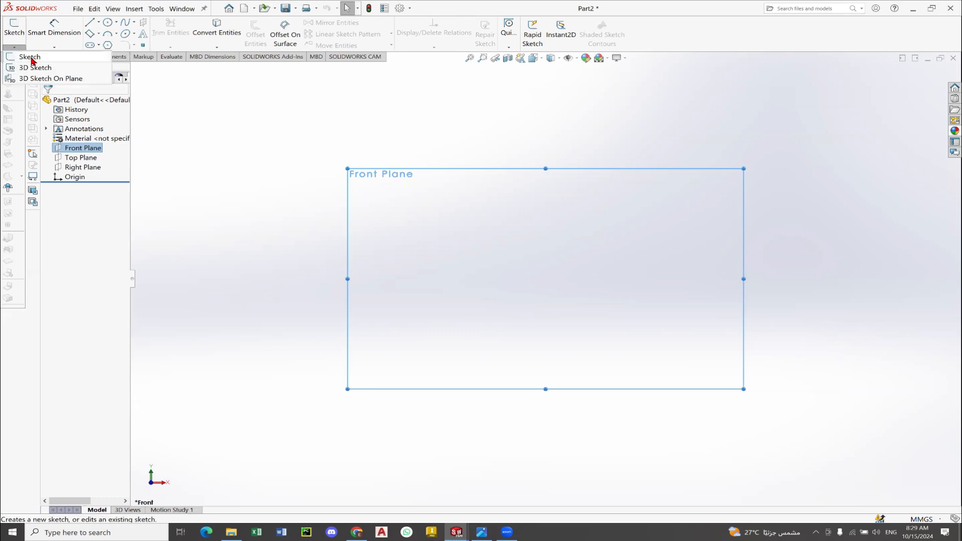
click(32, 58)
Sketch a circle centred on the origin with a radius of about 69 mm.
click(117, 22)
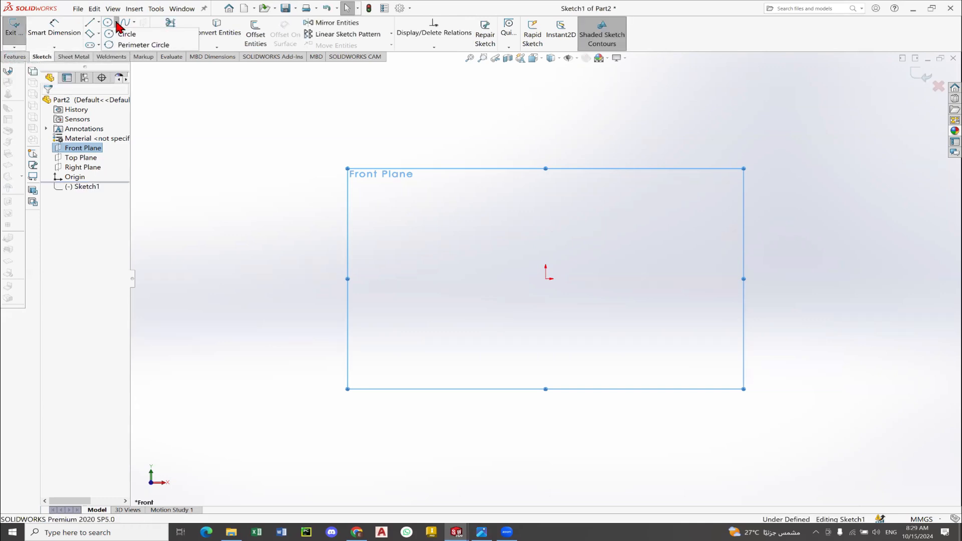
click(125, 34)
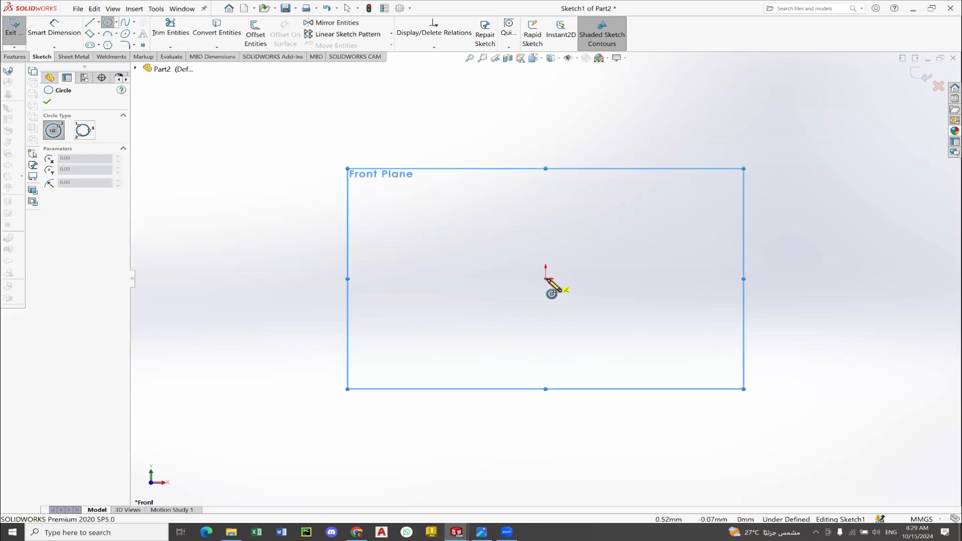
click(546, 280)
click(680, 206)
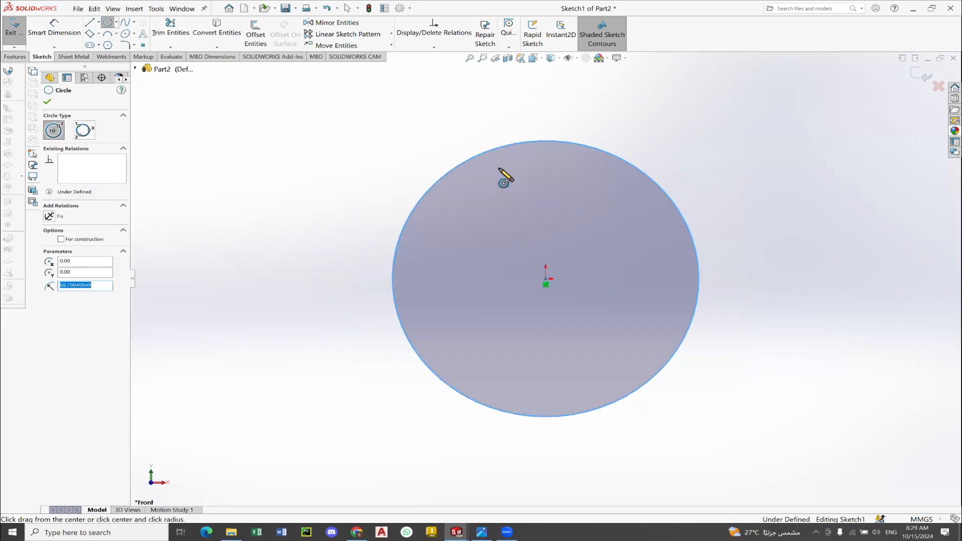
right_click(400, 134)
click(412, 133)
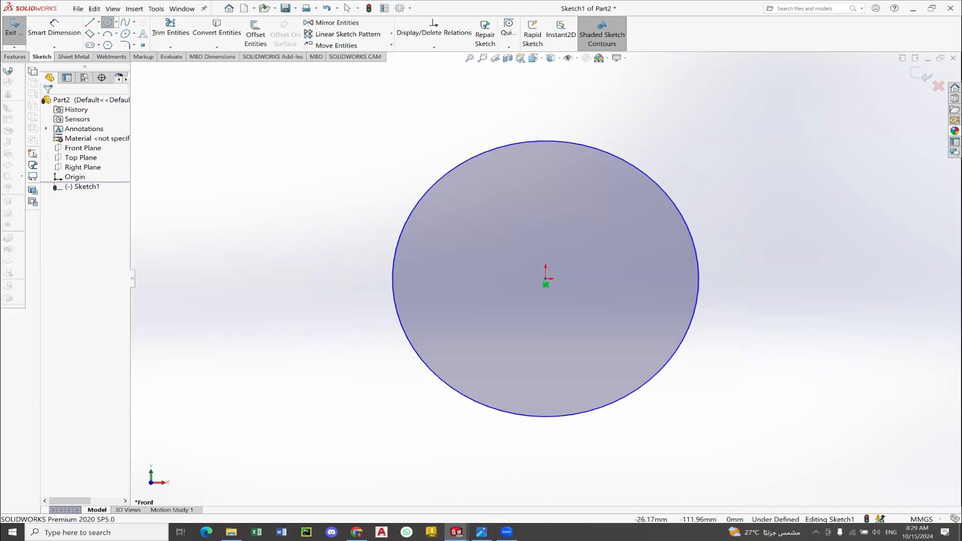
Check the cylinder's outer radius in the reference drawing and dimension the circle with a diameter of 60 mm.
click(481, 532)
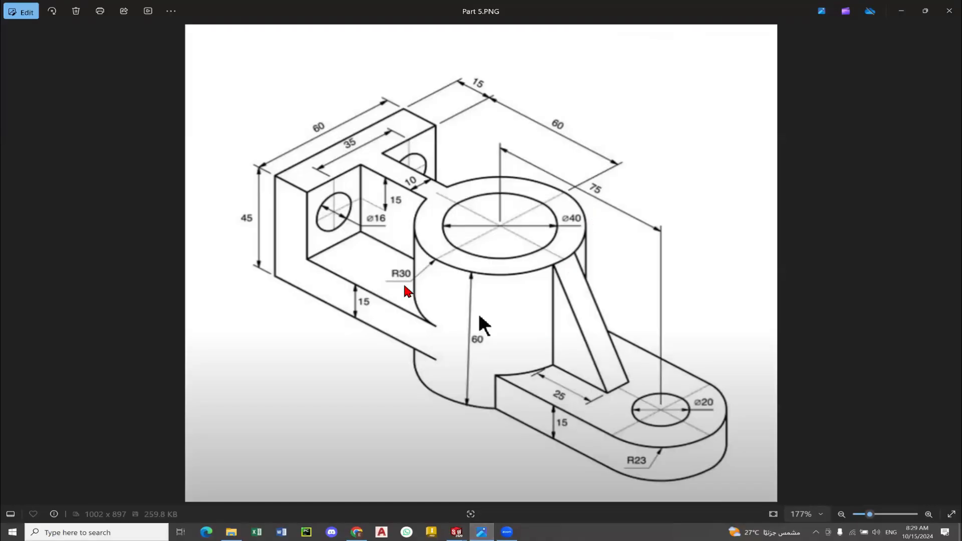
click(481, 532)
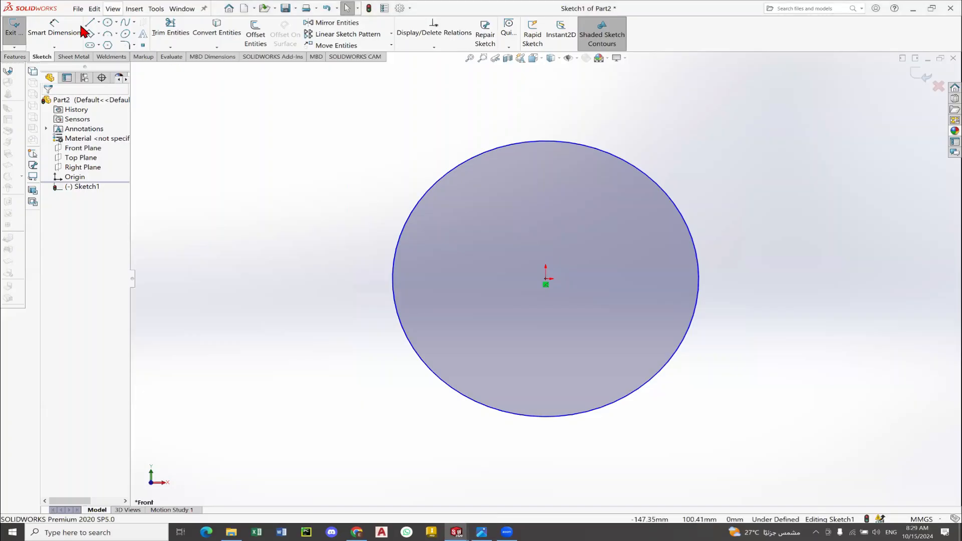
click(64, 31)
click(412, 216)
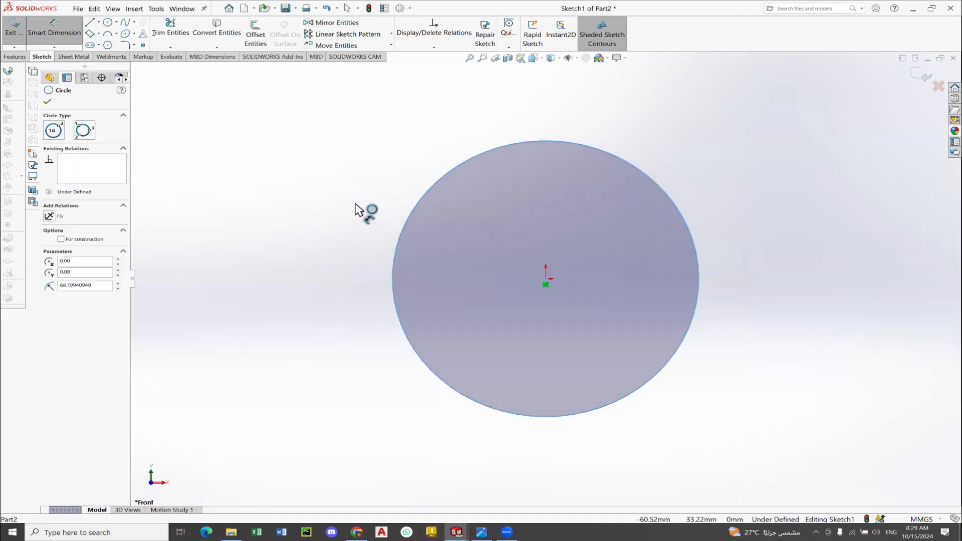
click(348, 204)
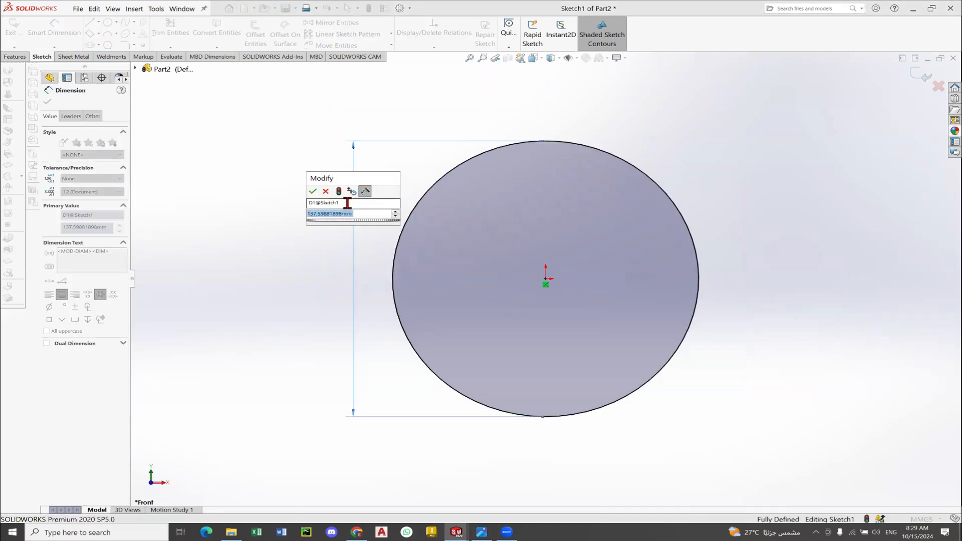
text(60.00mm)
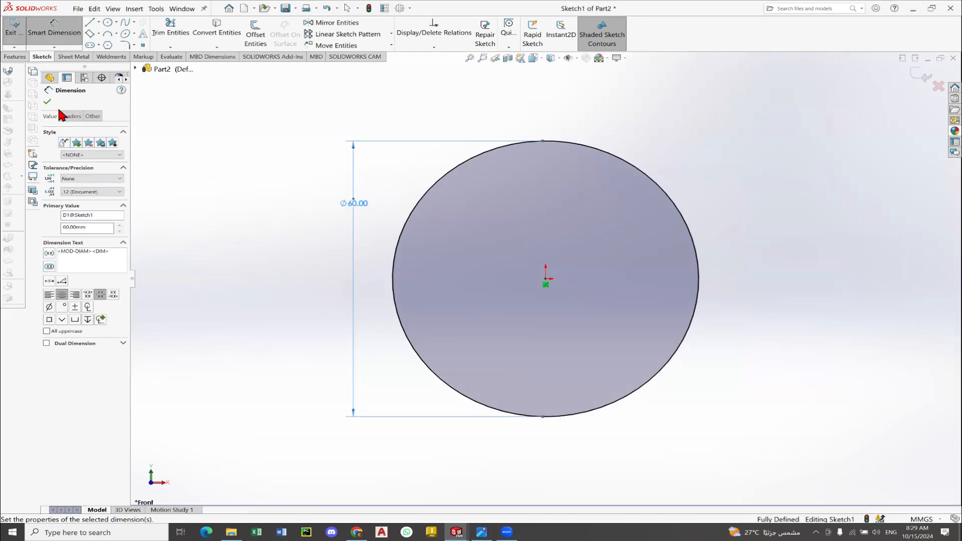
click(47, 102)
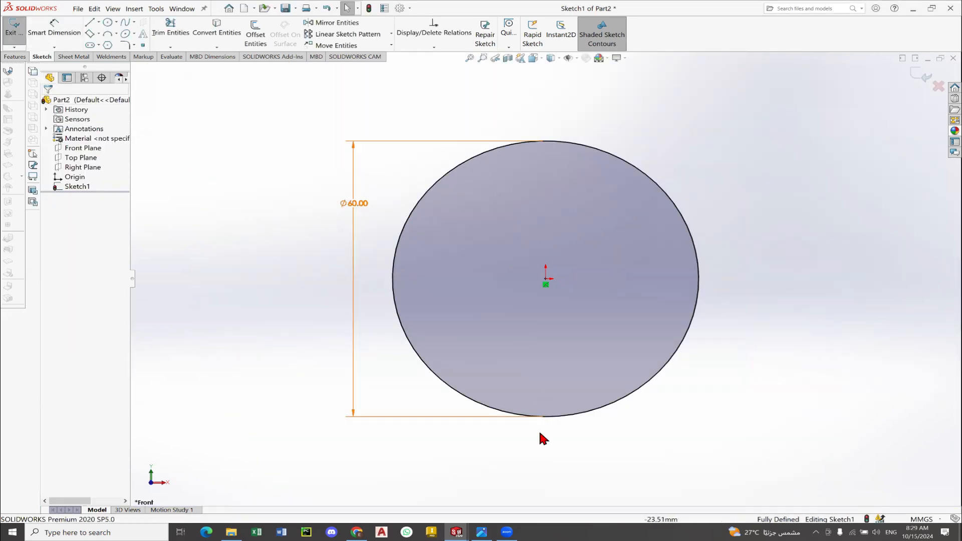
Consult the reference drawing and sketch a smaller concentric circle at the origin with a radius of about 22 mm.
click(481, 533)
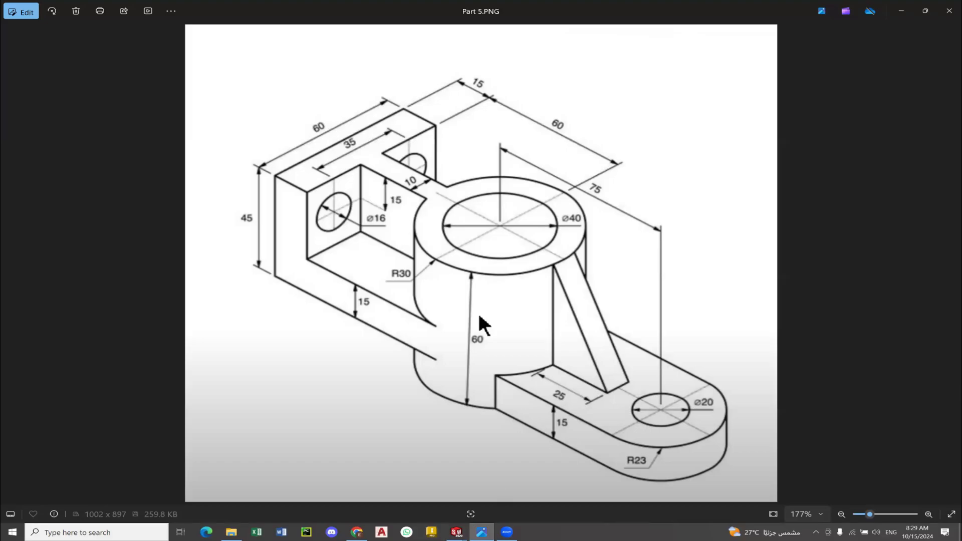
key(alt+Tab)
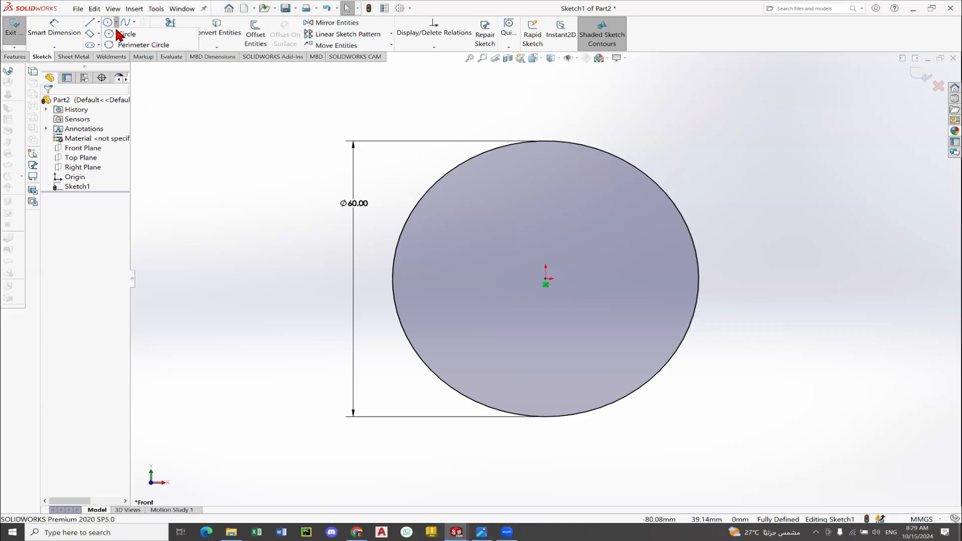
click(107, 22)
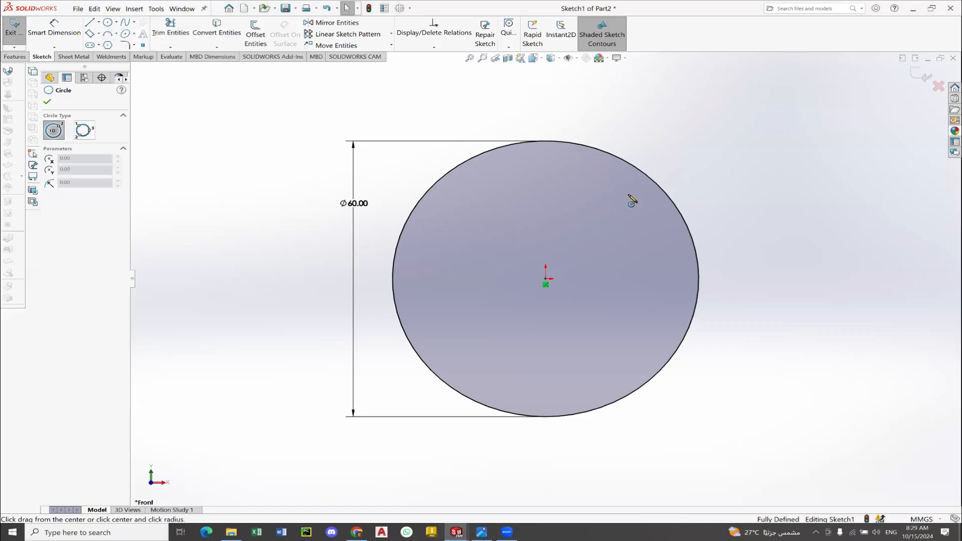
click(546, 279)
click(610, 197)
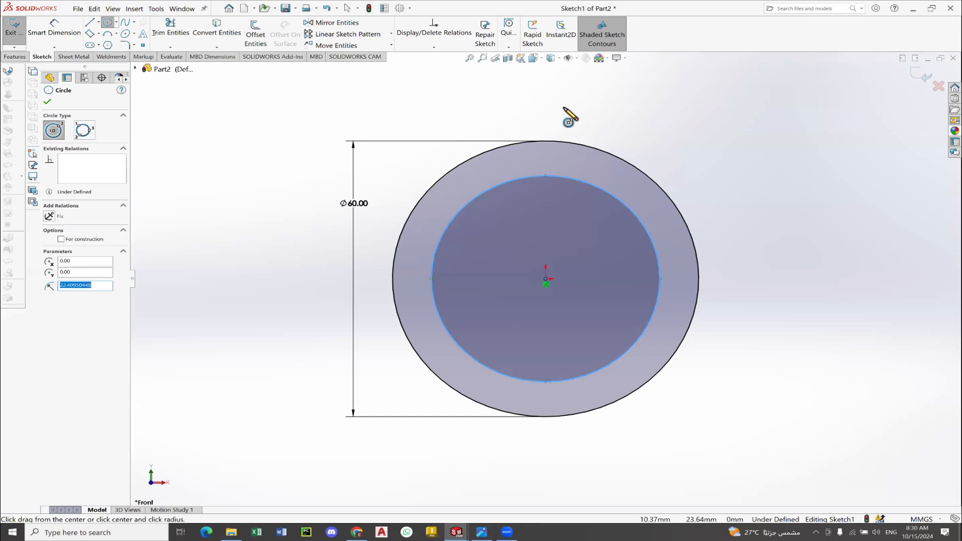
key(Escape)
Dimension the inner circle with a diameter of 40 mm.
click(54, 28)
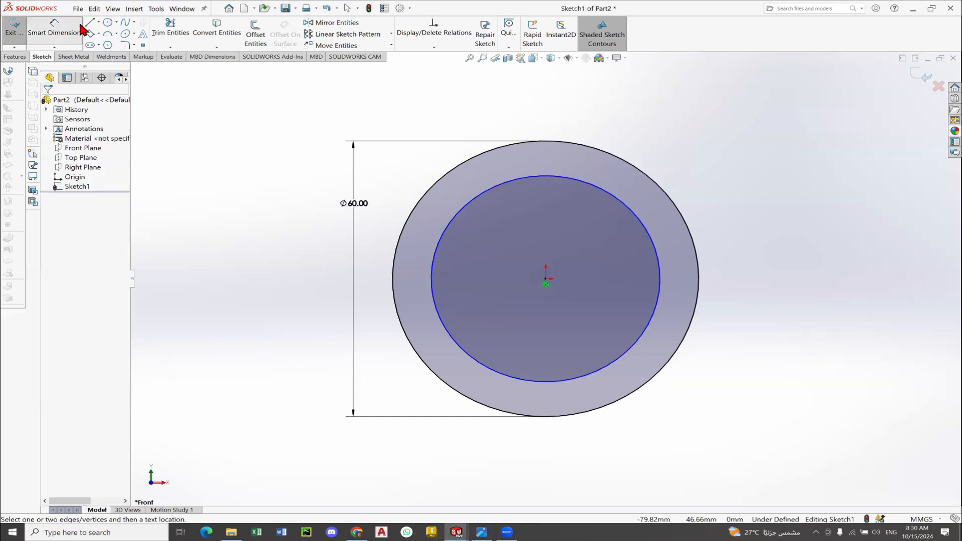
click(506, 190)
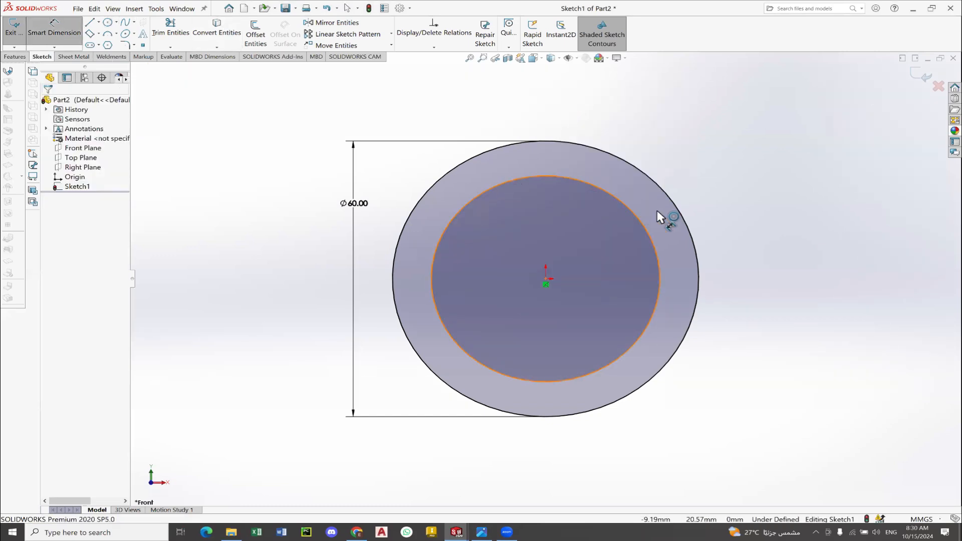
click(744, 256)
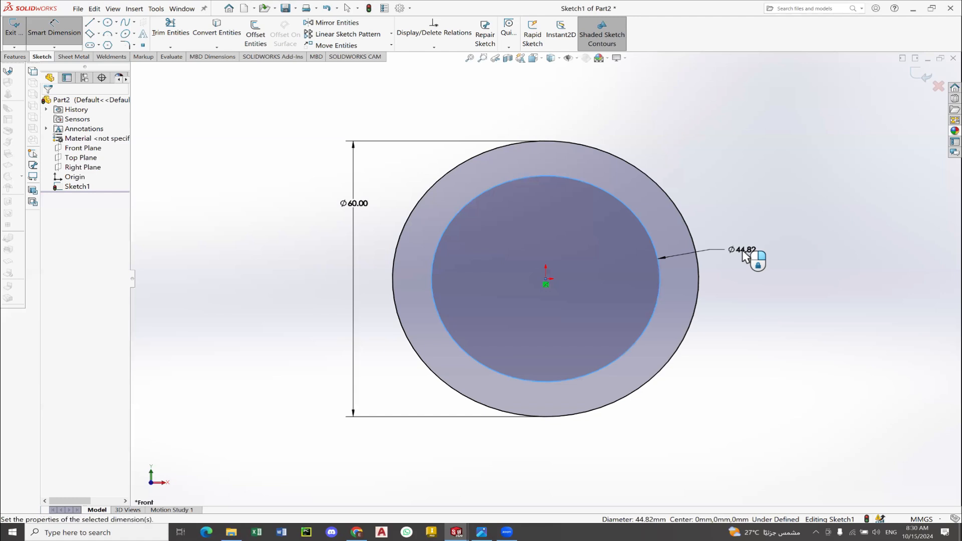
double_click(743, 256)
text(40)
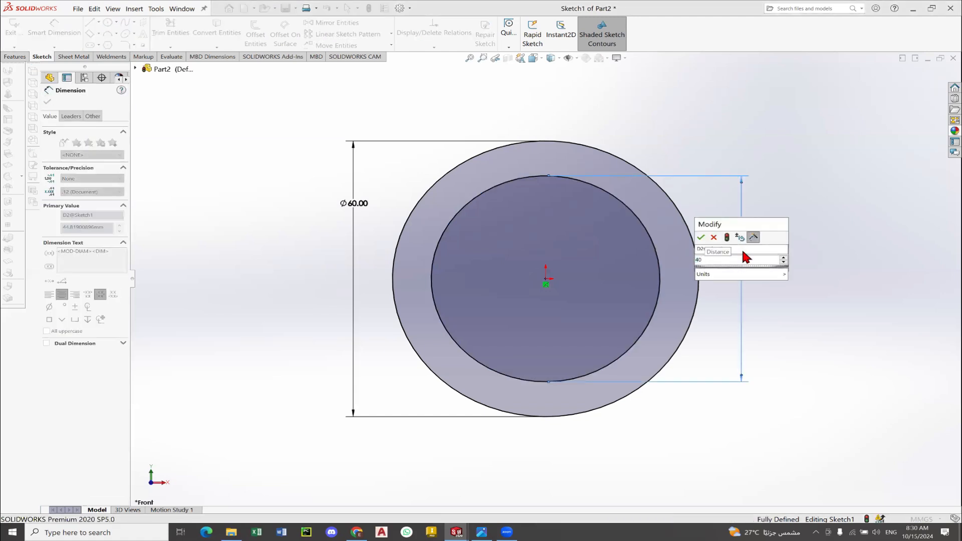
key(Return)
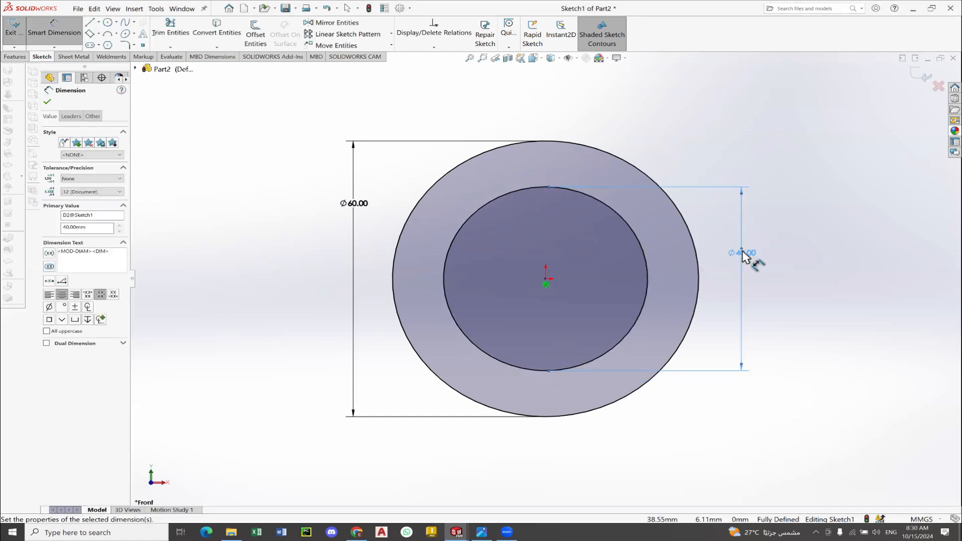
Check the cylinder's height in the reference drawing and extrude the two-circle profile 60 mm as a blind boss.
click(48, 103)
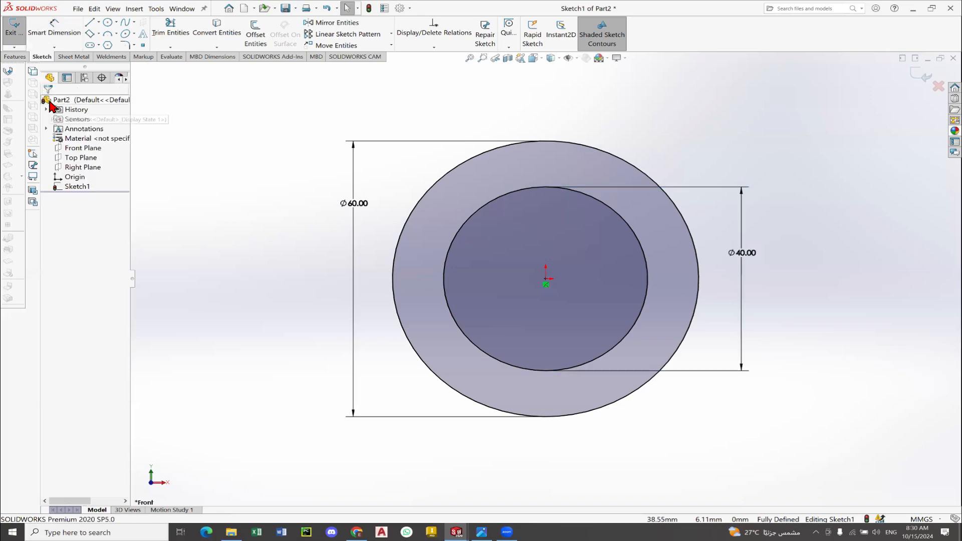
click(481, 532)
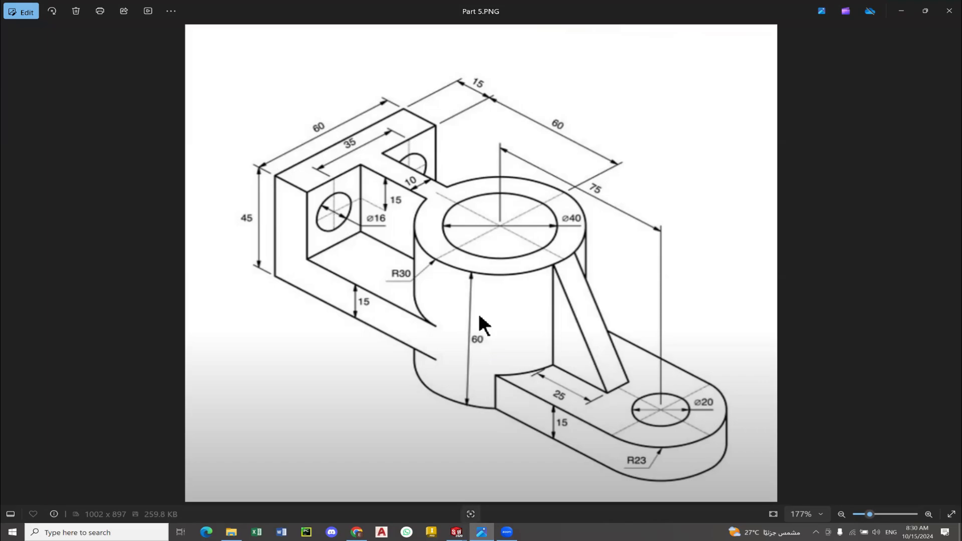
click(482, 532)
click(15, 56)
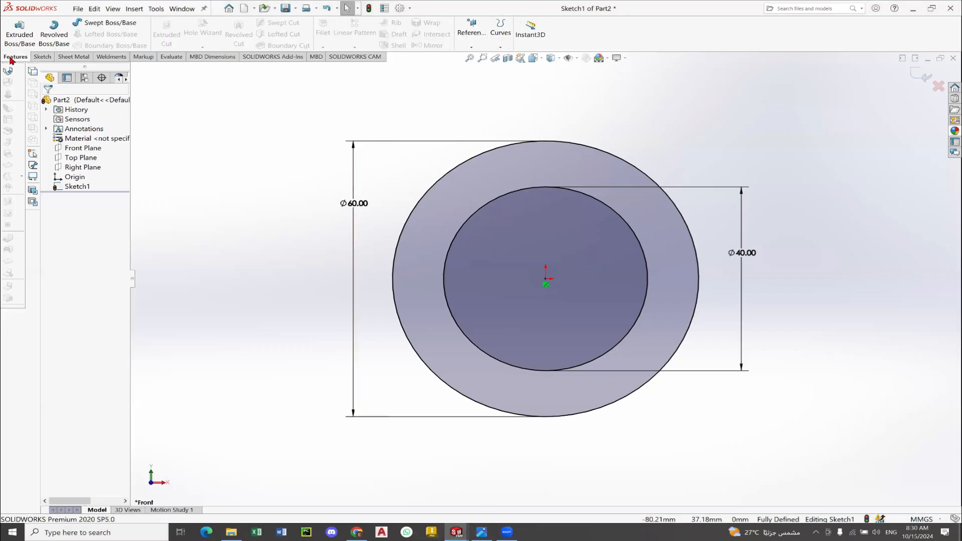
click(14, 40)
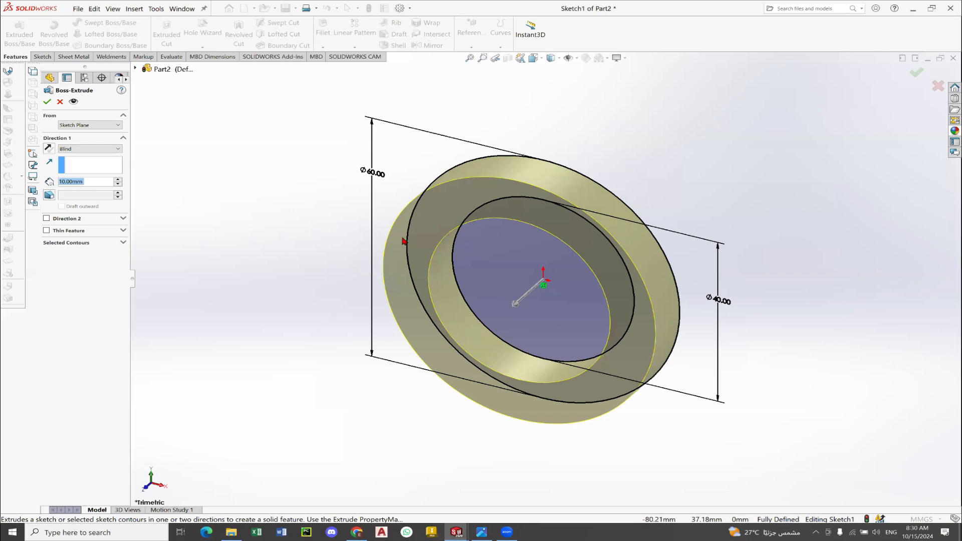
mouse_move(404, 241)
middle_down()
mouse_move(333, 310)
mouse_move(398, 247)
middle_up()
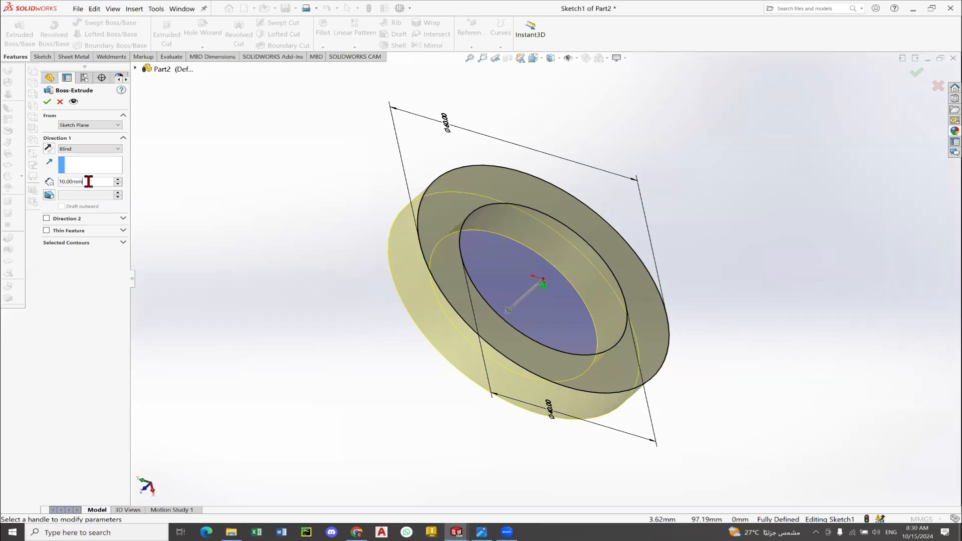
drag(93, 181, 19, 176)
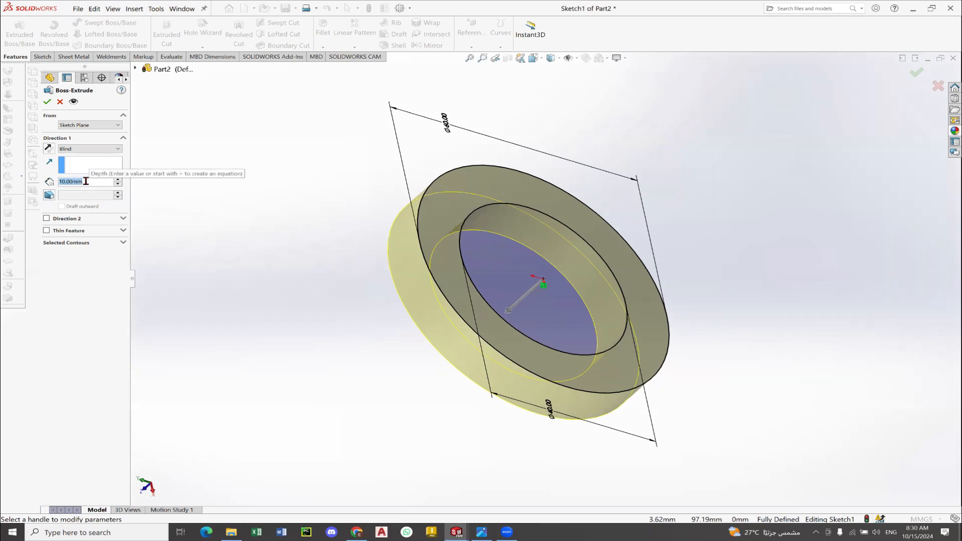
text(60)
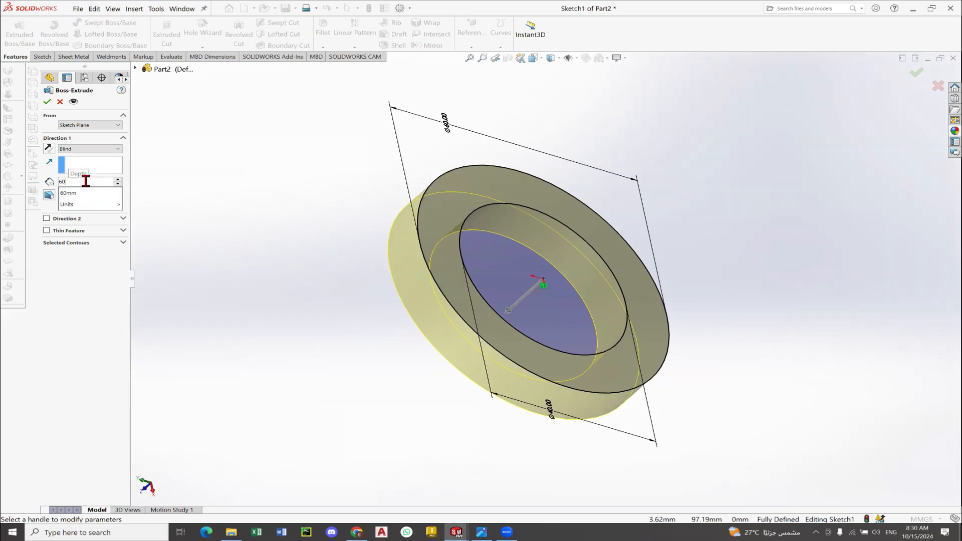
key(Return)
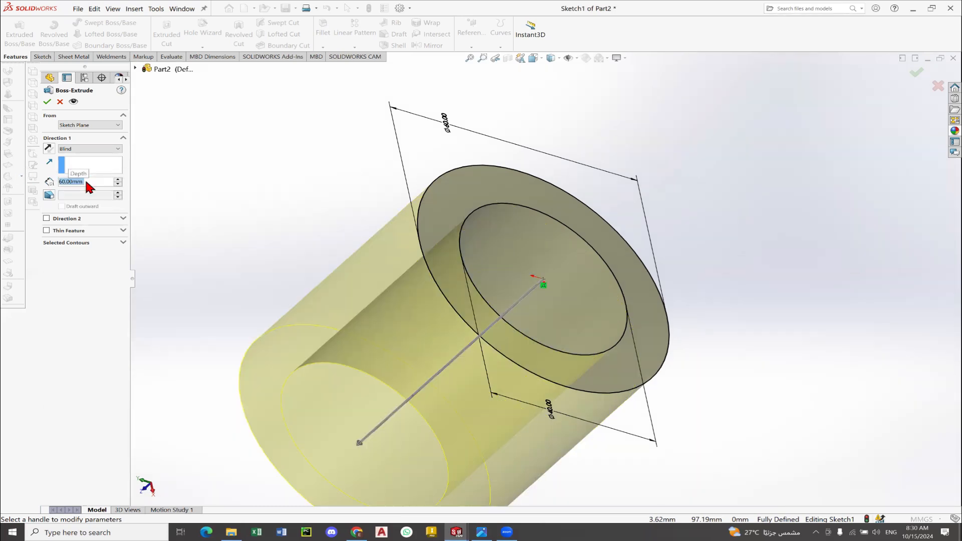
click(47, 103)
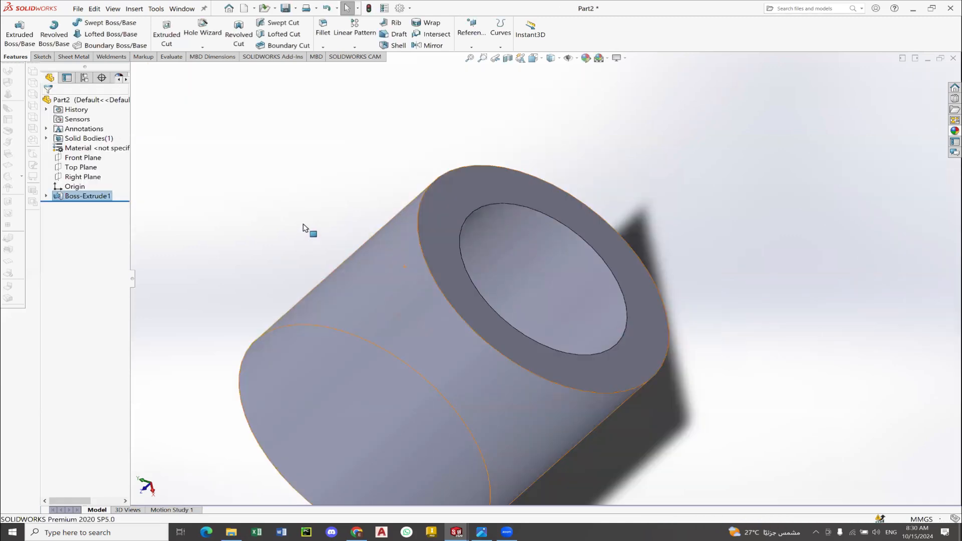
Consult the reference drawing and start a sketch on the hollow cylinder's upper end face, viewed normal to that face.
scroll(474, 269, up, 4)
mouse_move(428, 300)
middle_down()
mouse_move(398, 327)
mouse_move(443, 298)
mouse_move(476, 231)
mouse_move(434, 322)
mouse_move(425, 284)
middle_up()
click(454, 313)
click(439, 322)
key(Escape)
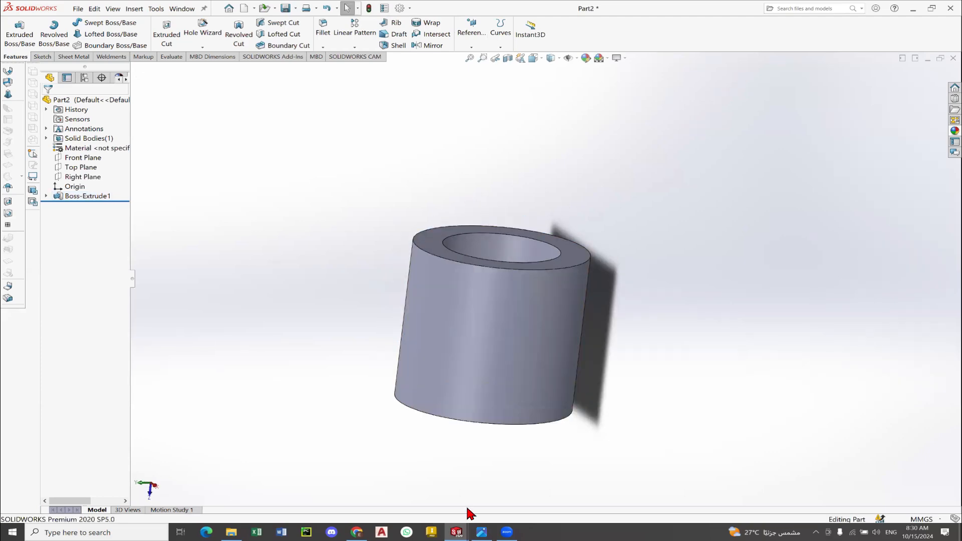
click(481, 533)
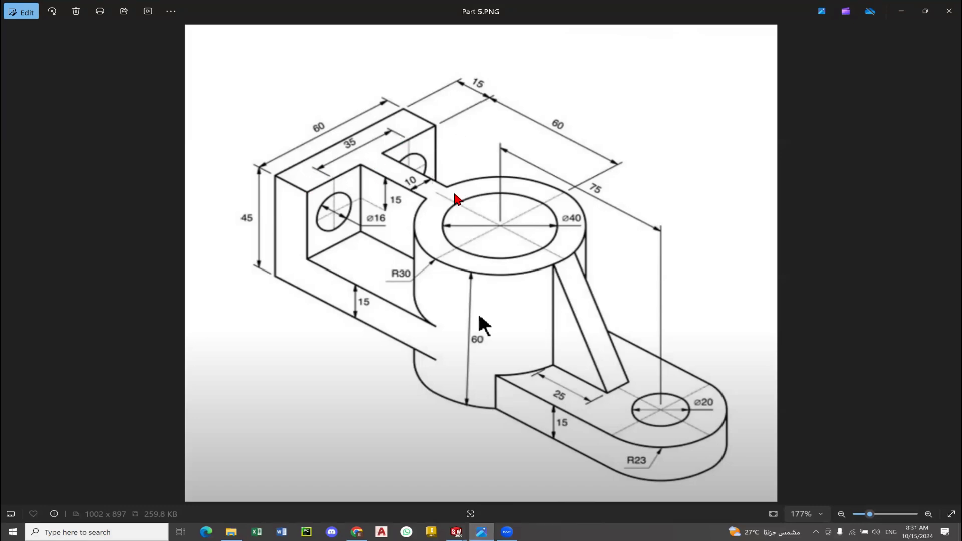
key(alt+Tab)
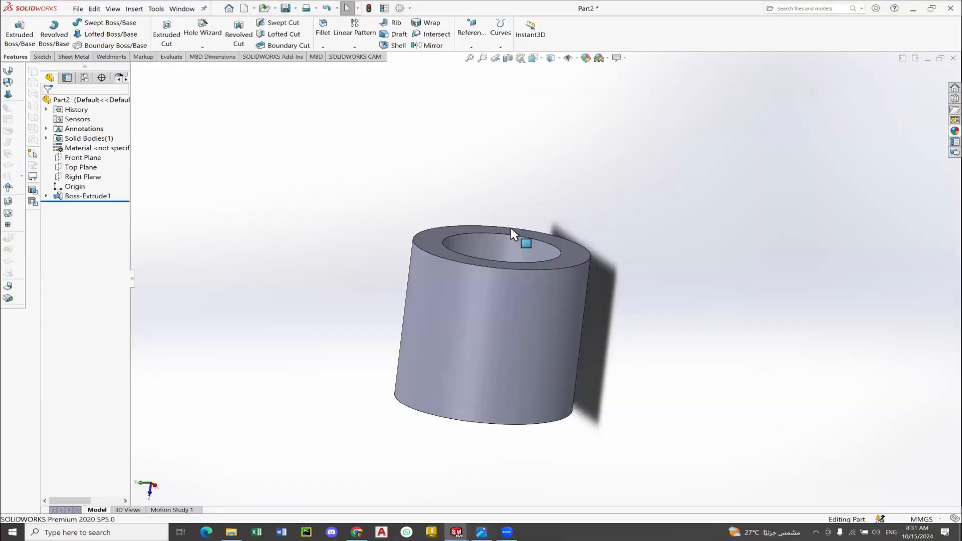
middle_drag(461, 198, 454, 218)
click(448, 230)
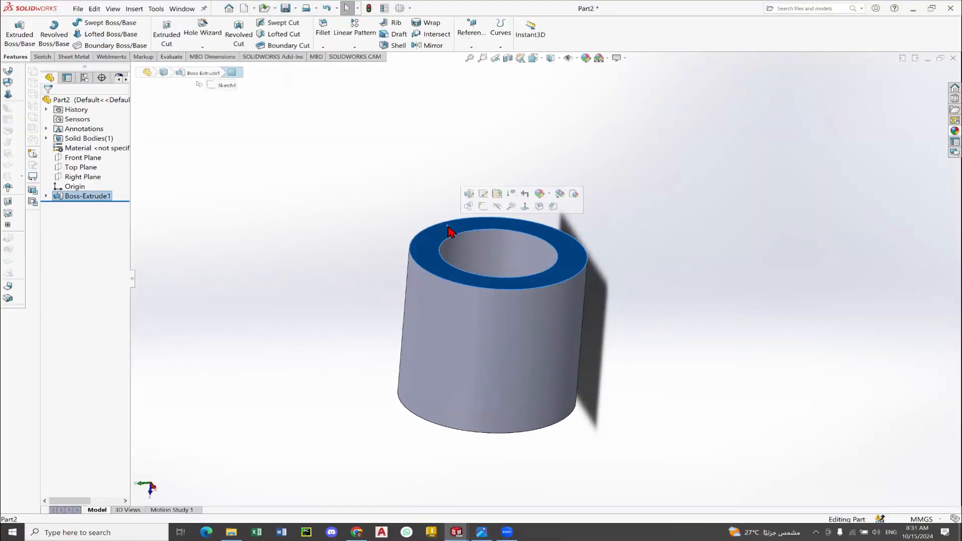
right_click(448, 231)
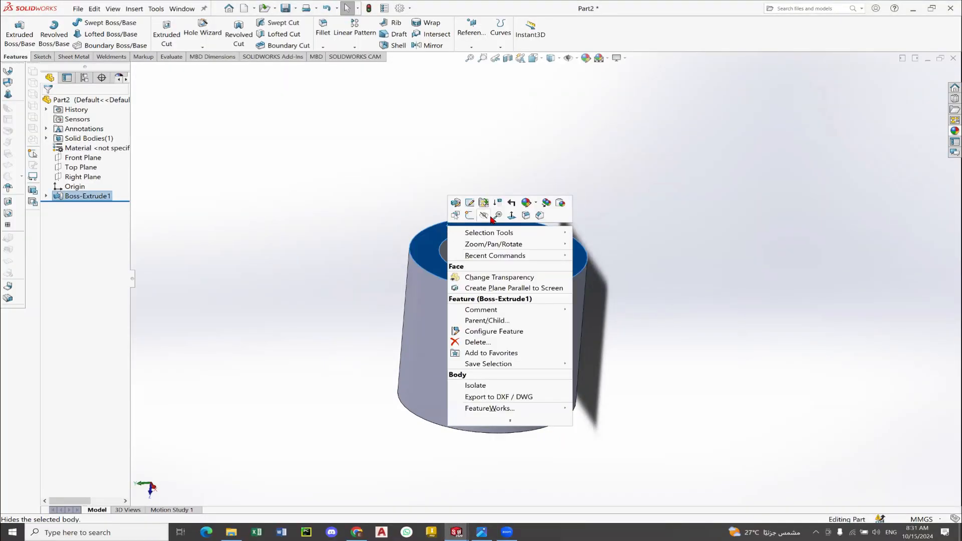
click(508, 220)
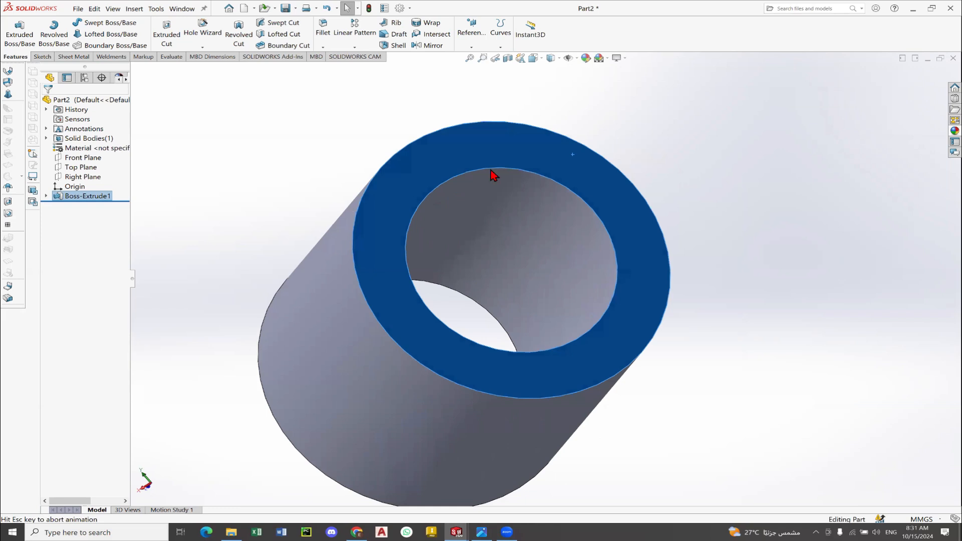
scroll(577, 116, up, 3)
scroll(602, 108, down, 2)
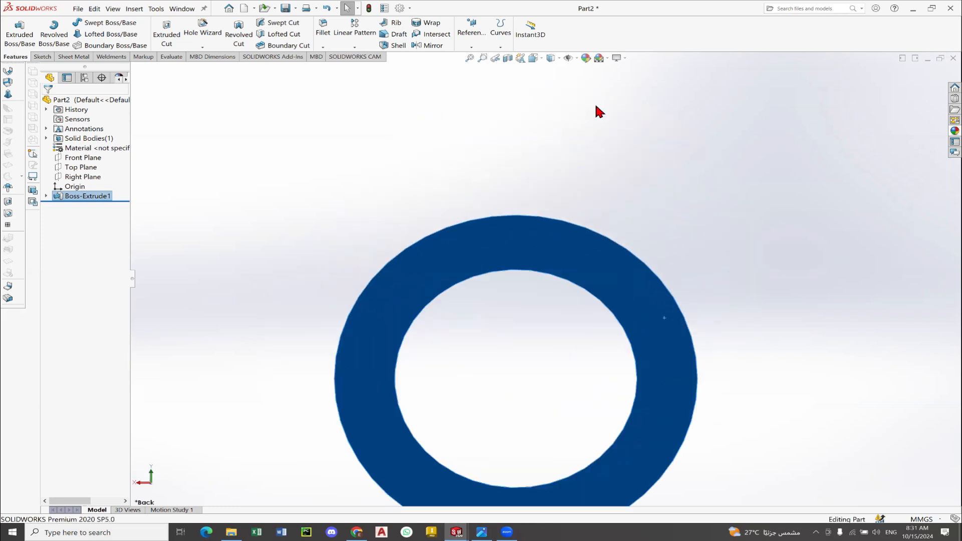
click(44, 57)
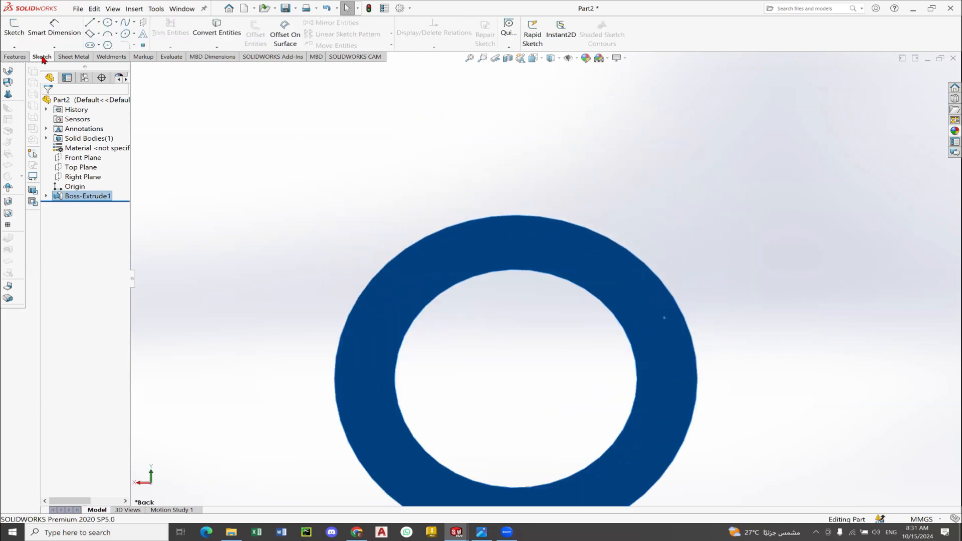
click(14, 29)
Consult the reference drawing and sketch a vertical centerline about 48 mm long upward from the origin.
scroll(543, 326, up, 4)
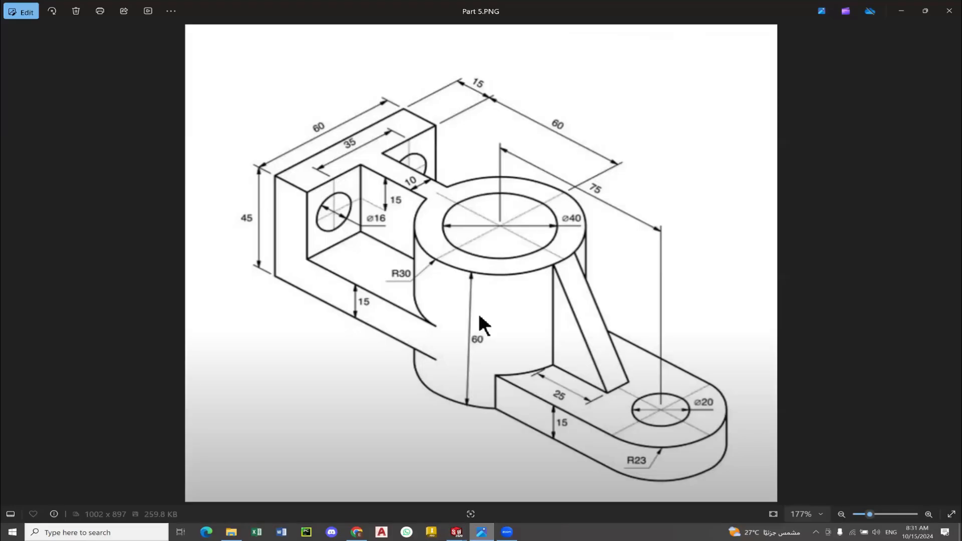
key(alt+Tab)
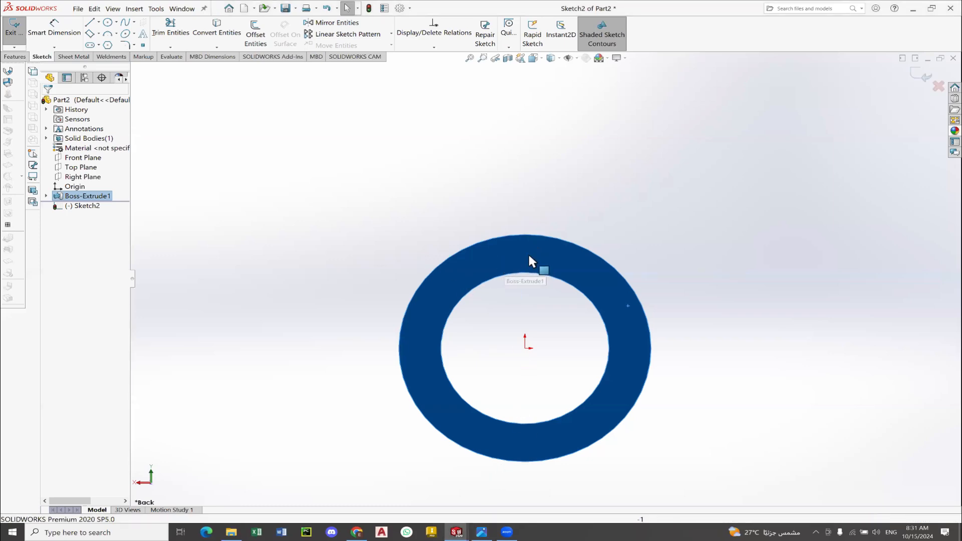
key(alt+Tab)
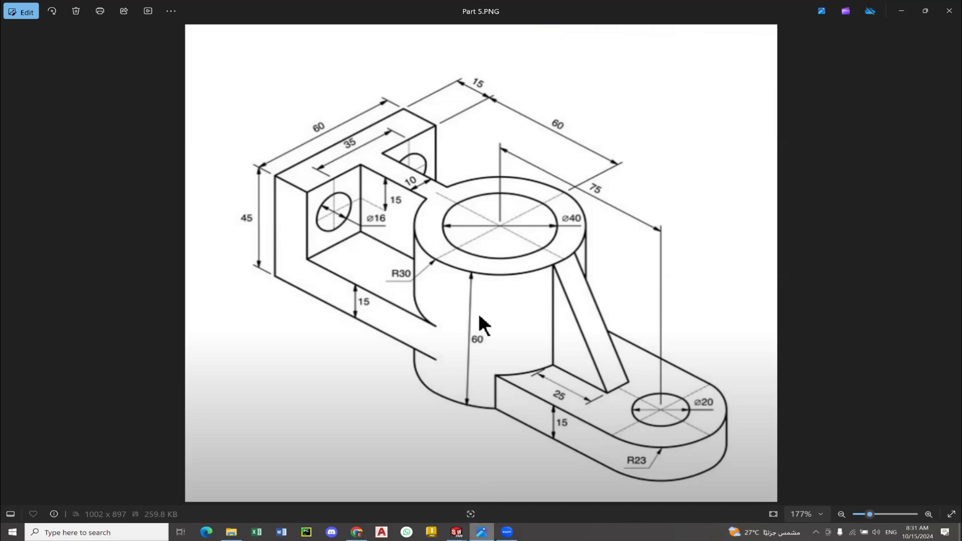
key(alt+Tab)
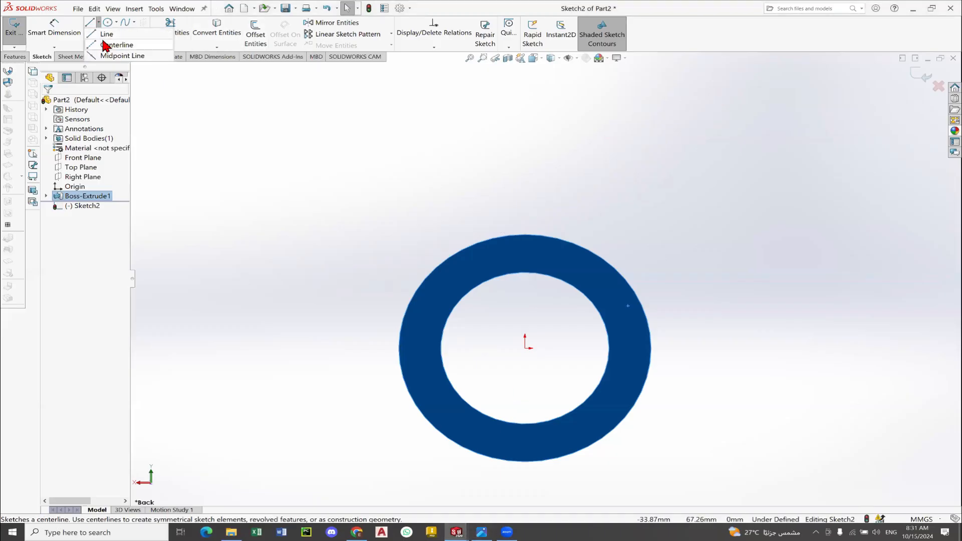
click(98, 23)
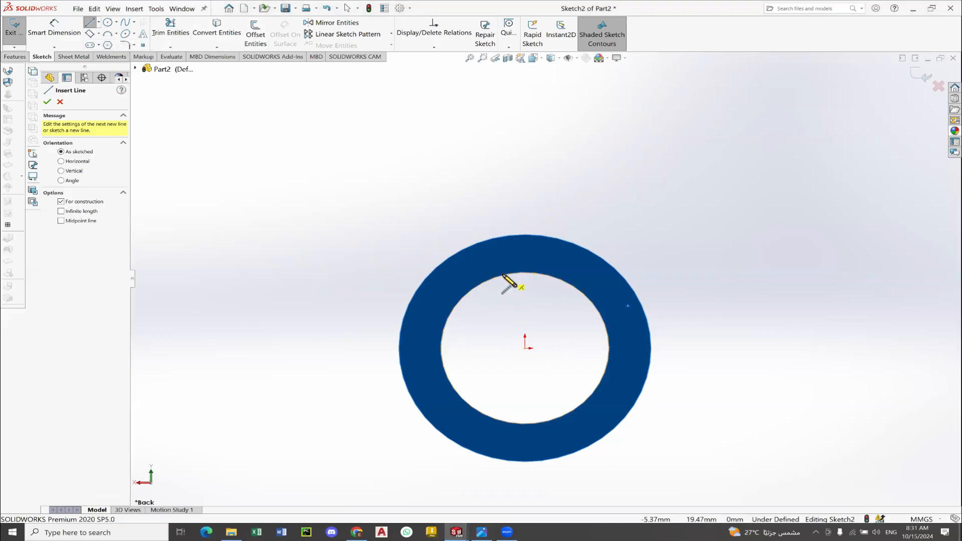
click(525, 348)
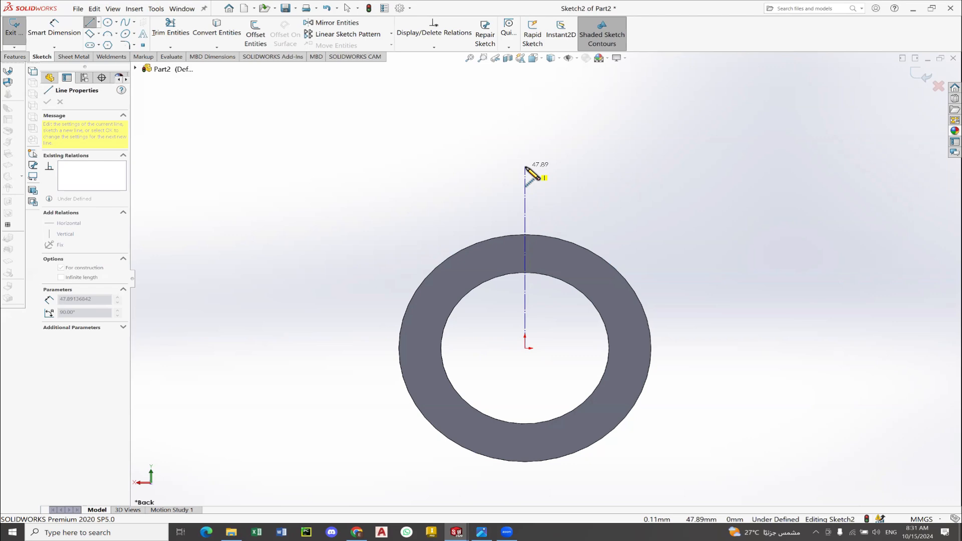
click(525, 167)
right_click(484, 149)
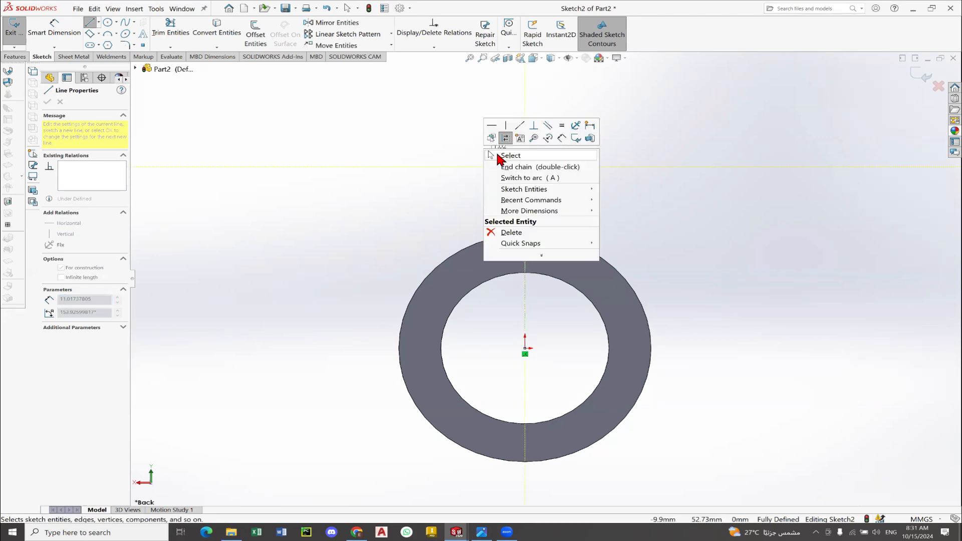
click(511, 155)
Check the back plate's offset in the reference drawing and dimension the centerline's length as 60+15 mm.
click(482, 533)
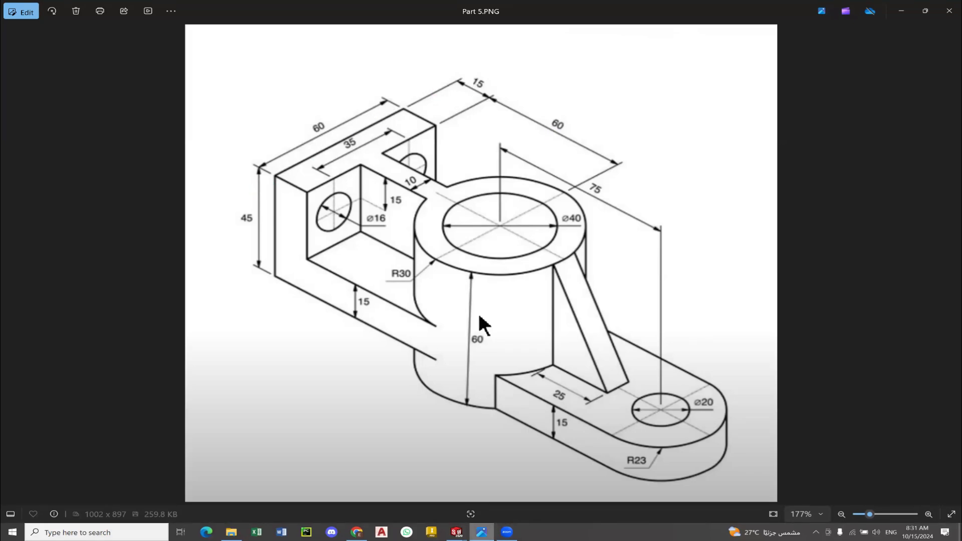
key(alt+Tab)
click(71, 35)
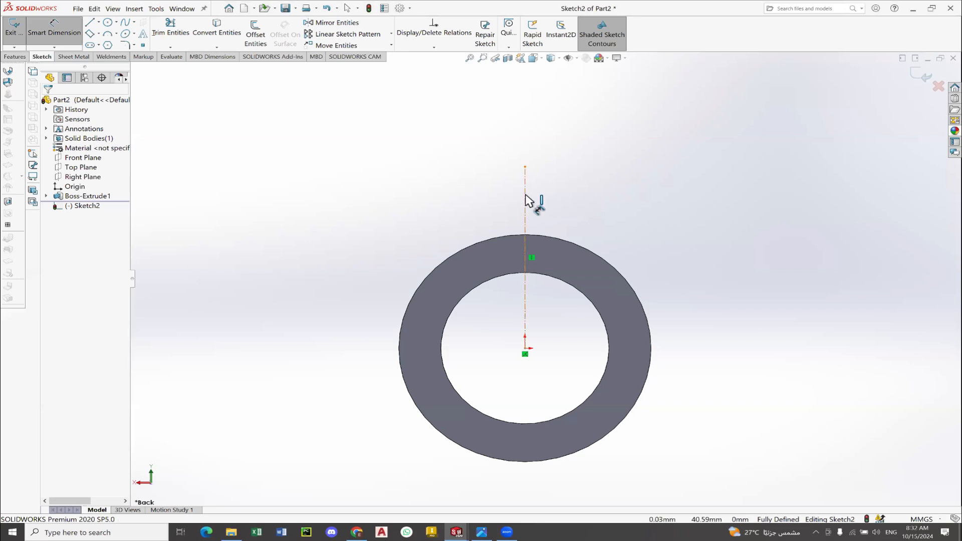
click(526, 200)
click(573, 199)
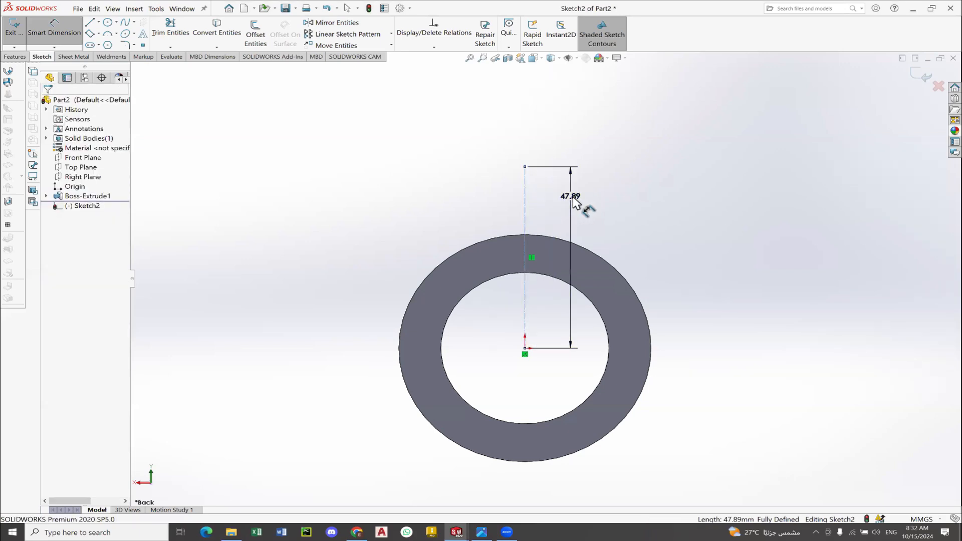
text(60+)
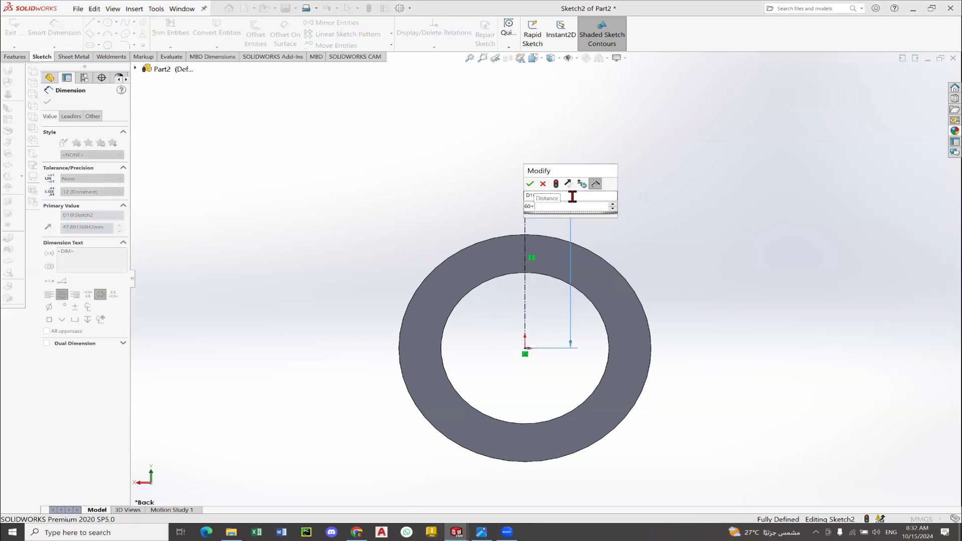
text(15)
key(Return)
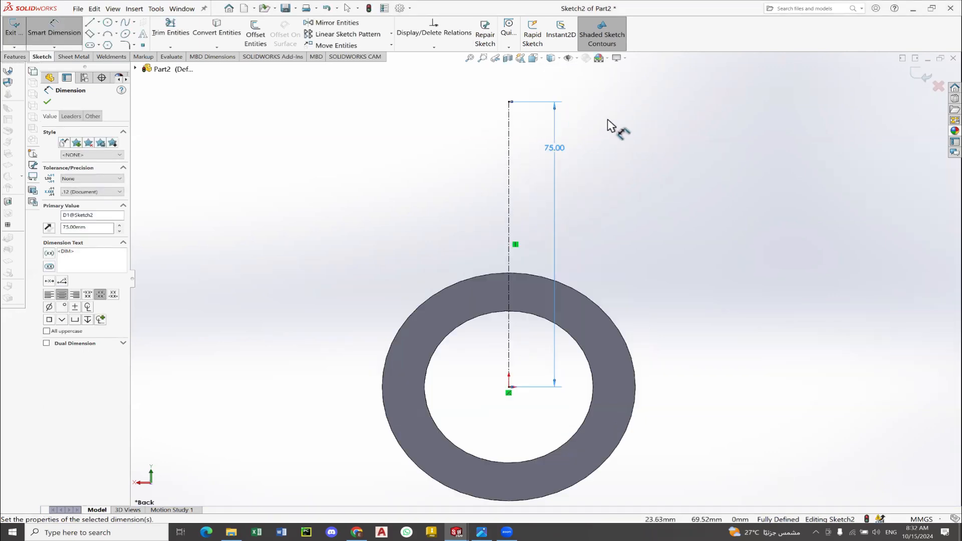
click(47, 102)
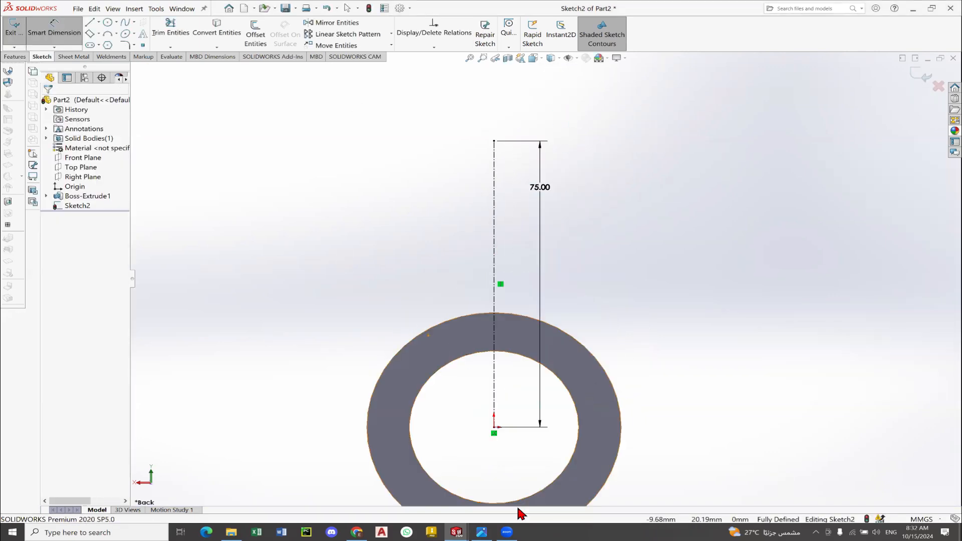
Consult the reference drawing and sketch a horizontal midpoint line about 61 mm long, centred on the centerline's upper end.
click(481, 533)
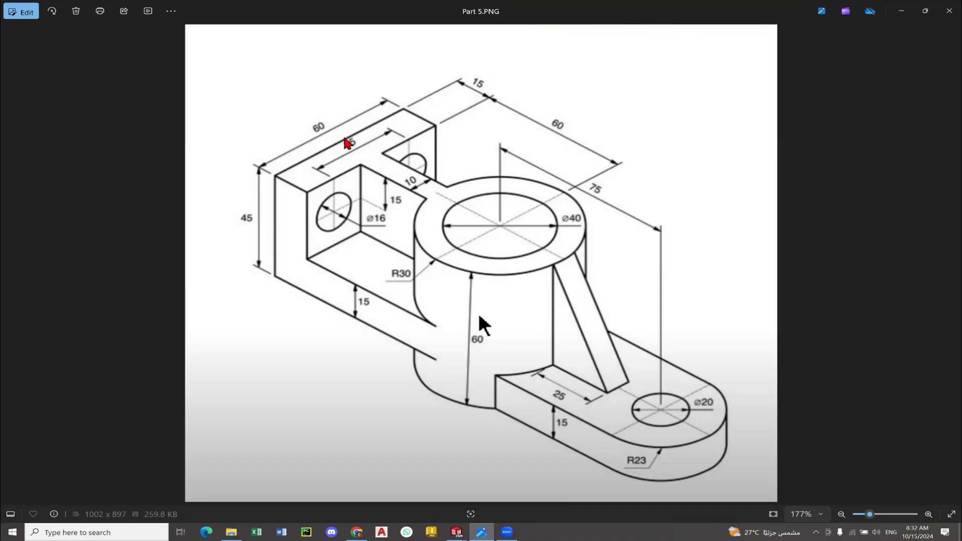
click(477, 532)
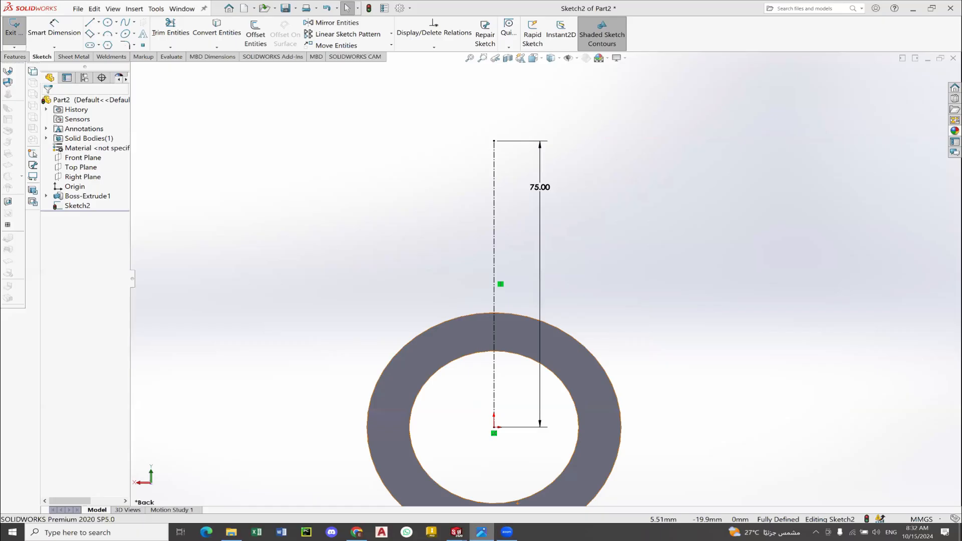
click(100, 23)
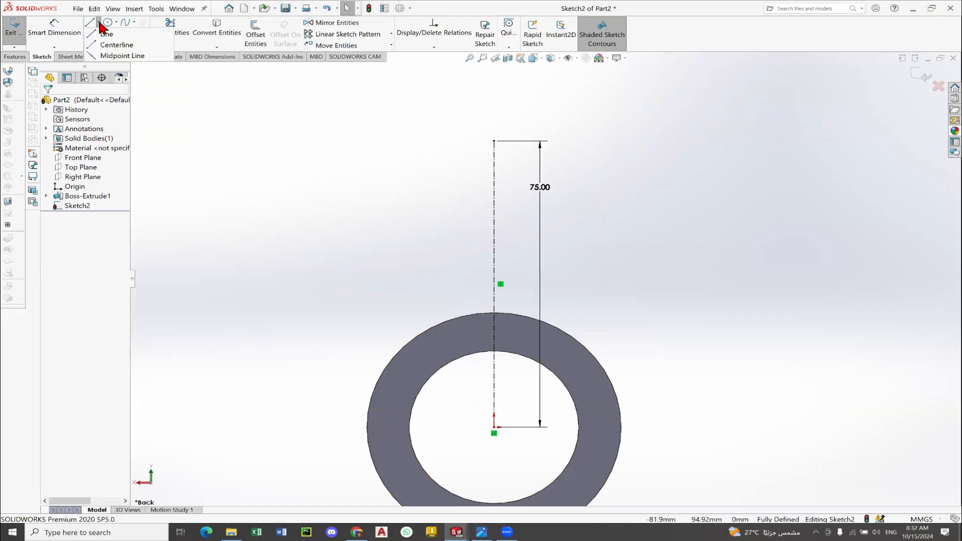
click(111, 56)
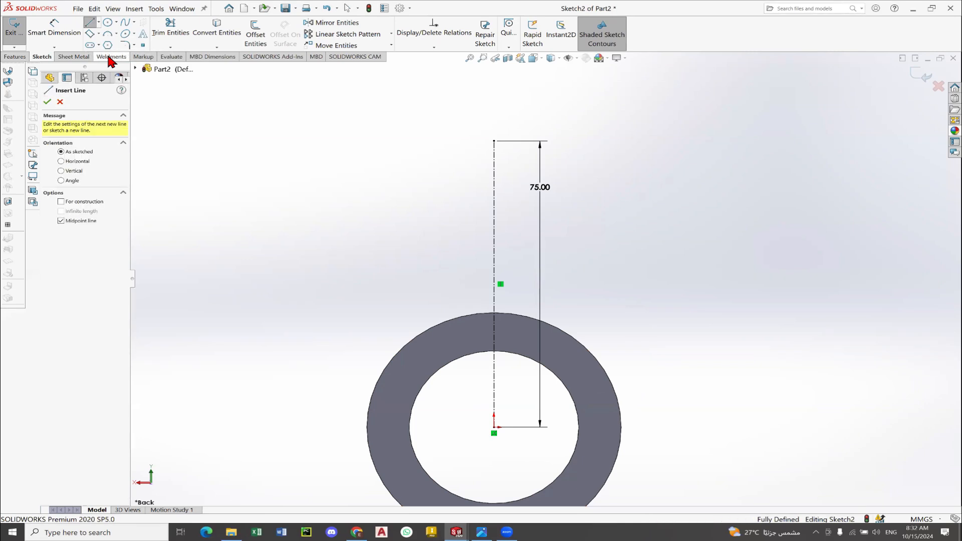
click(494, 141)
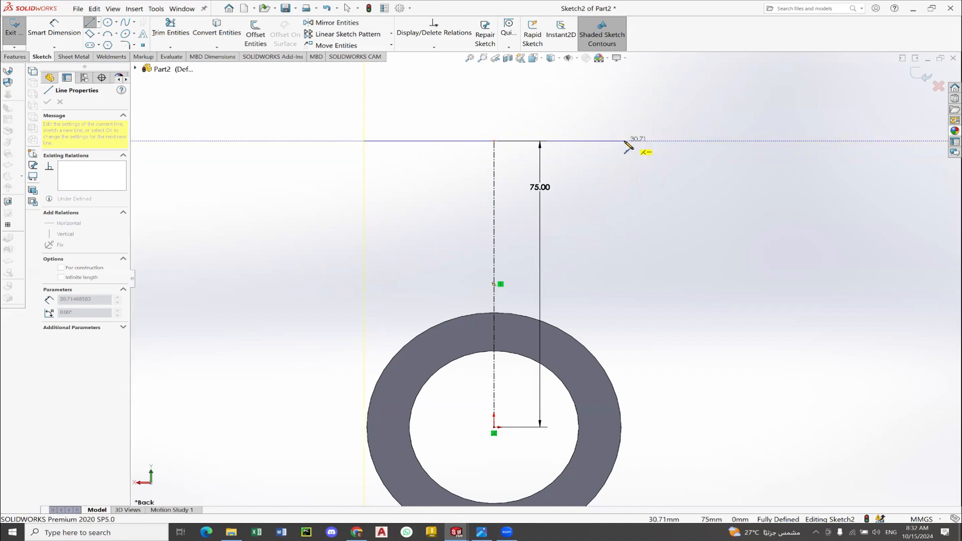
click(625, 141)
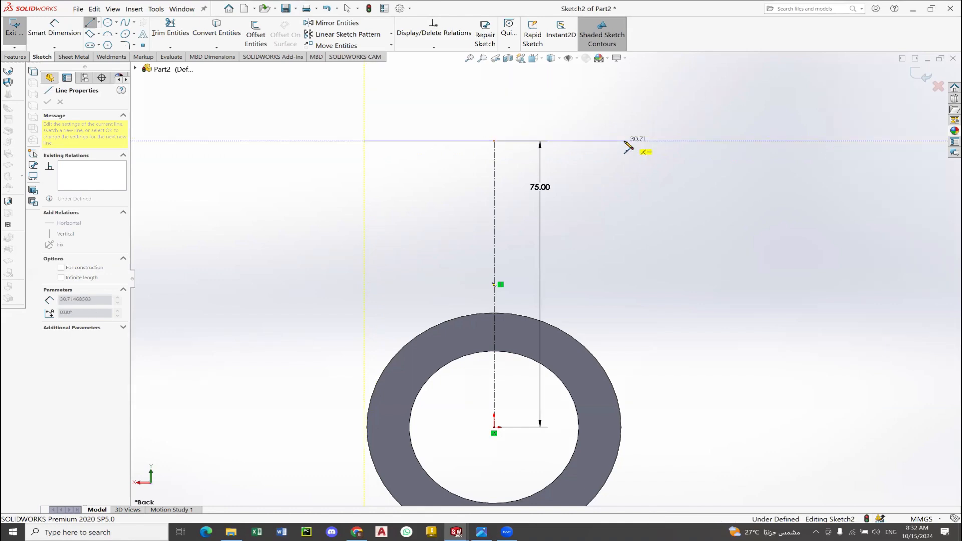
right_click(598, 104)
click(610, 113)
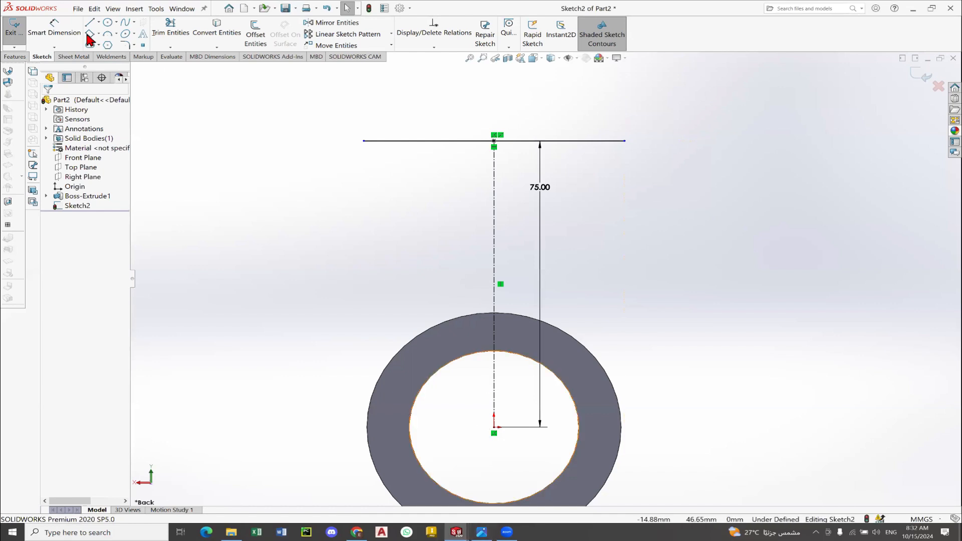
Dimension the horizontal line's length as 60 mm and check the back plate in the reference drawing.
click(67, 35)
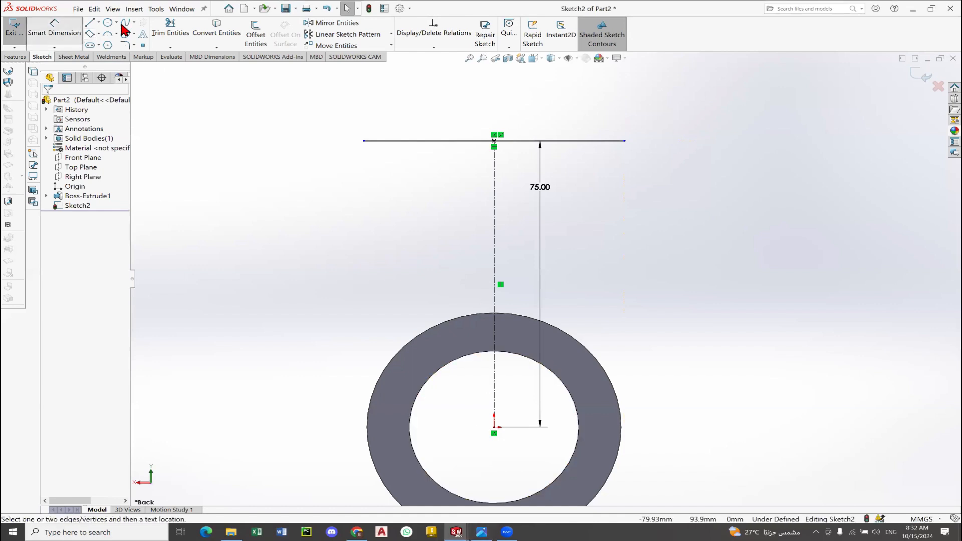
click(479, 141)
click(478, 112)
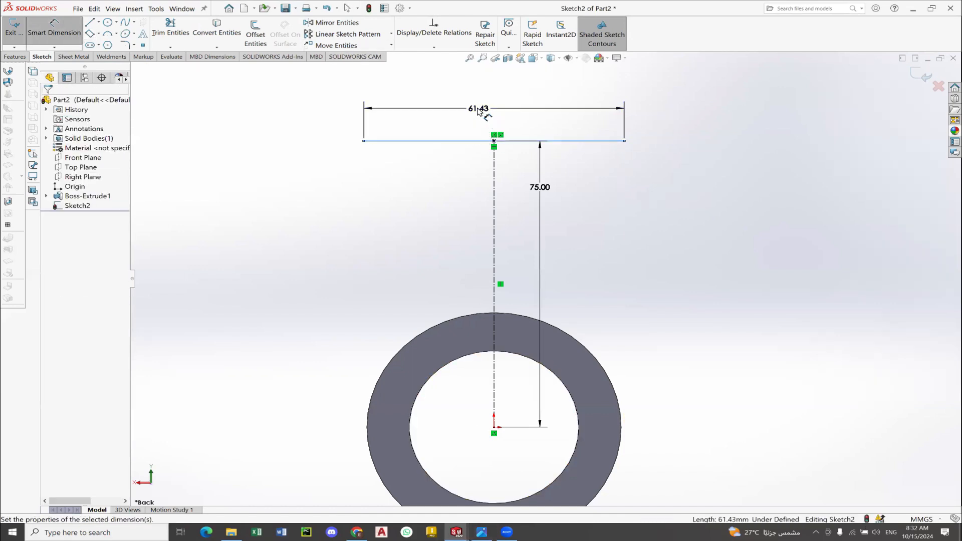
text(60)
key(Return)
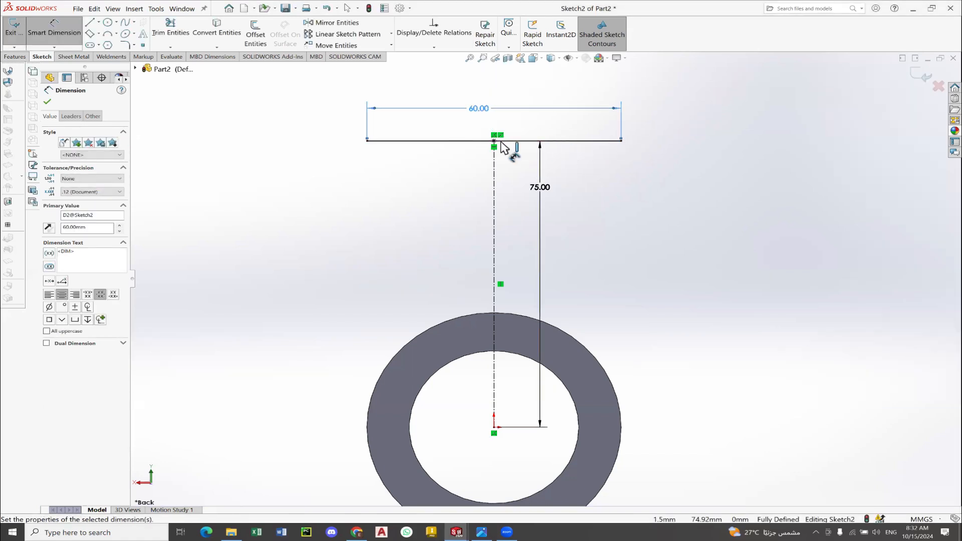
key(alt+Tab)
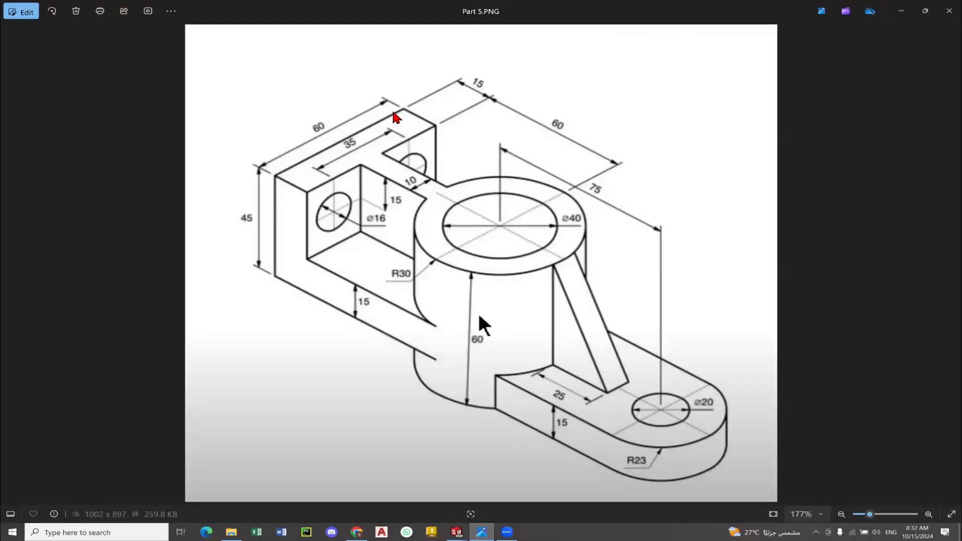
click(482, 532)
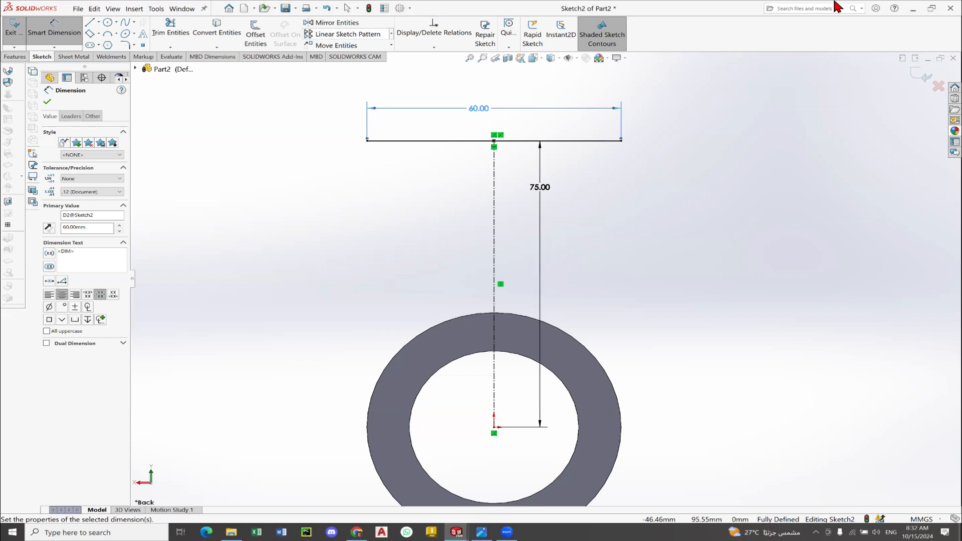
click(48, 101)
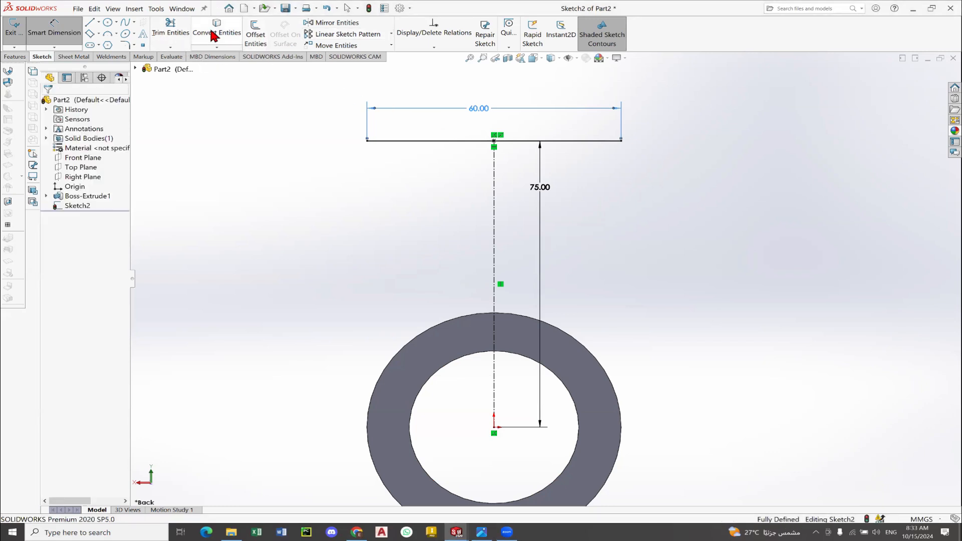
Check the plate thickness in the reference drawing and offset the 60 mm line by 15 mm toward the cylinder, in one direction only.
click(256, 33)
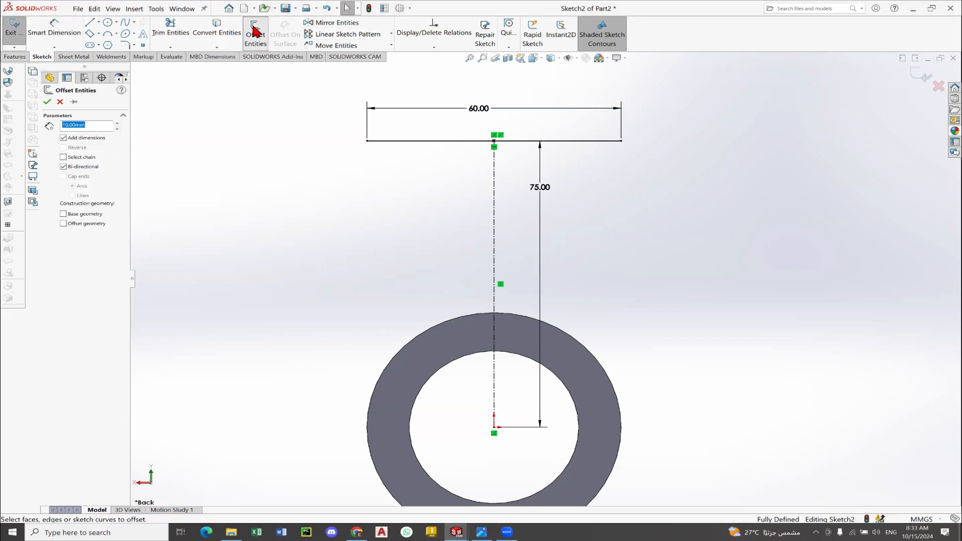
click(443, 141)
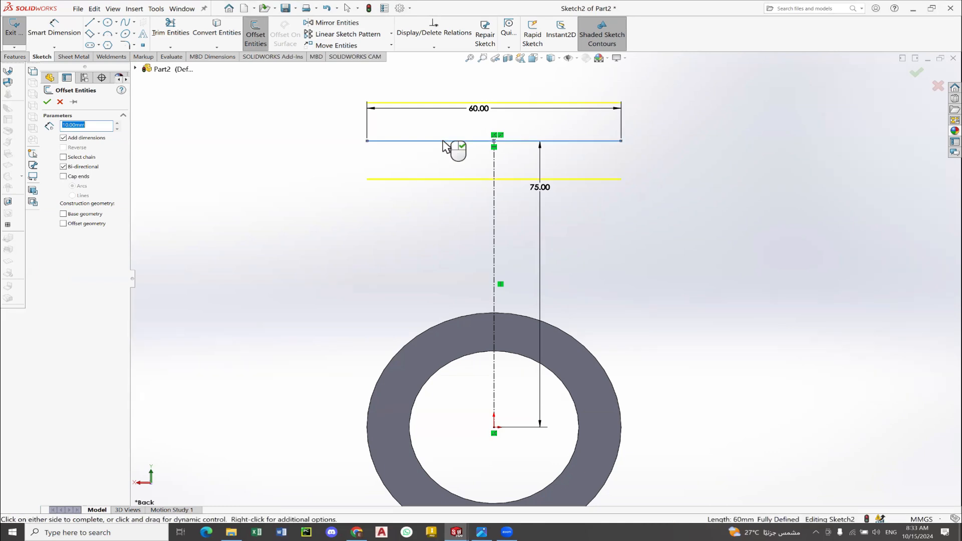
click(63, 167)
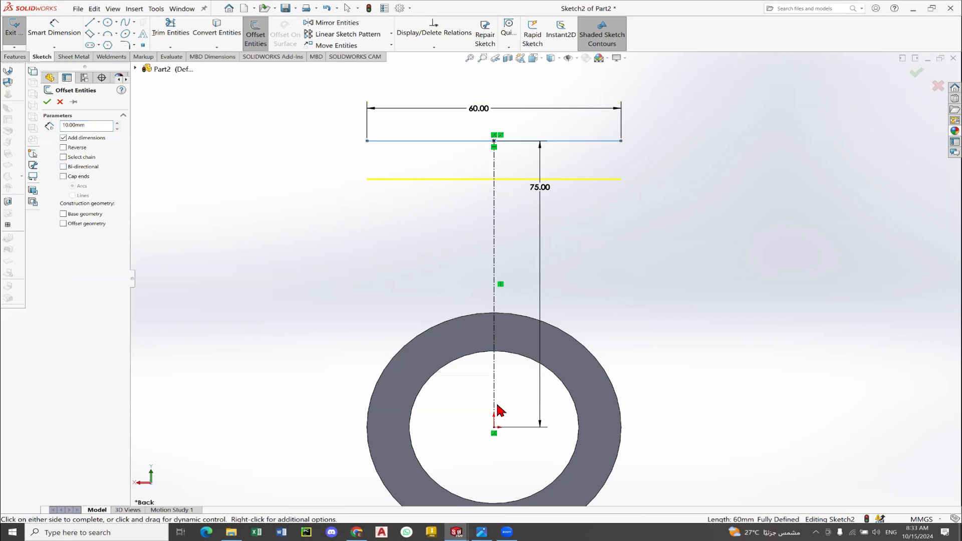
click(482, 532)
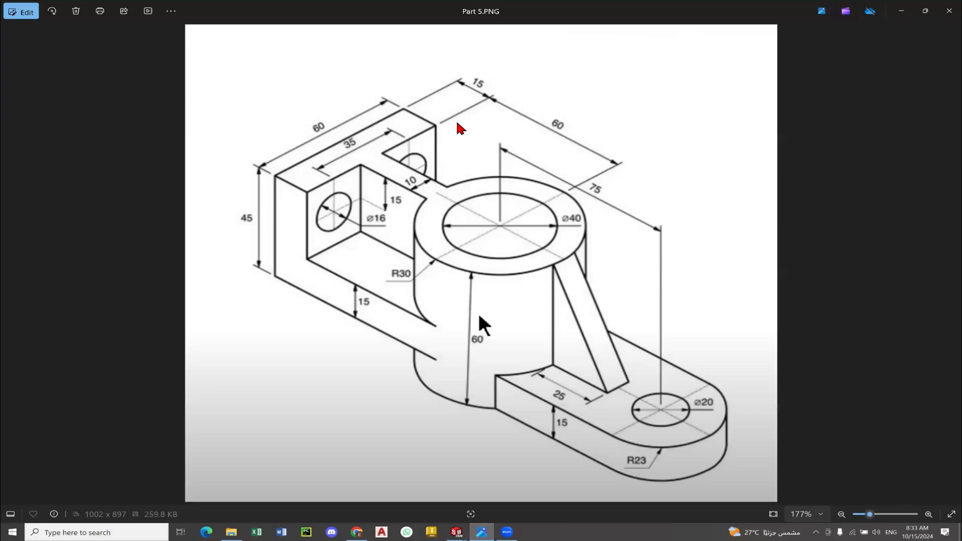
click(481, 532)
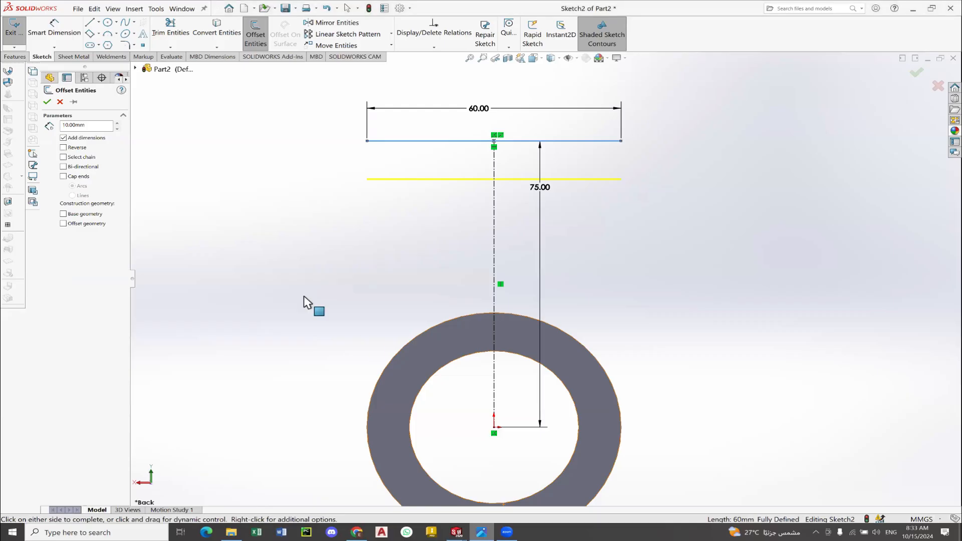
drag(87, 126, 33, 128)
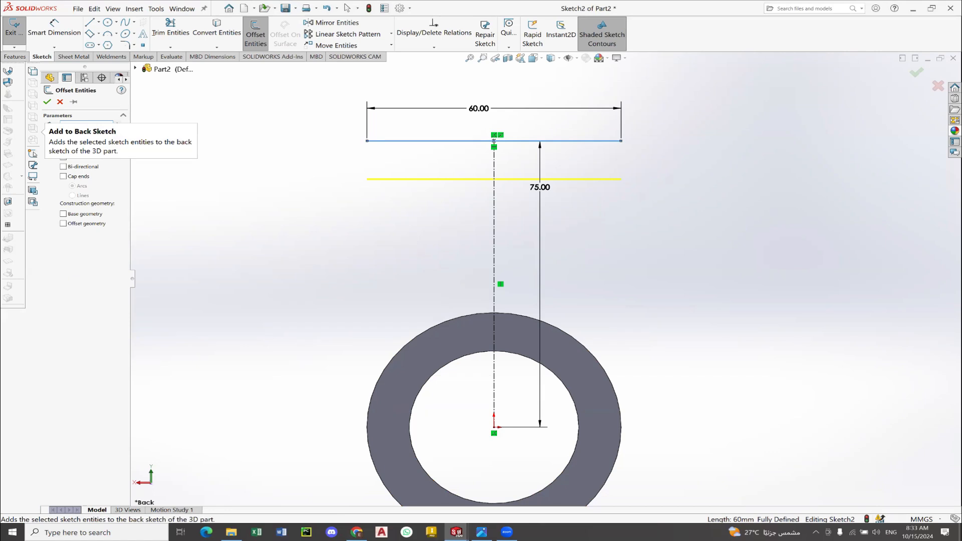
text(15)
key(Return)
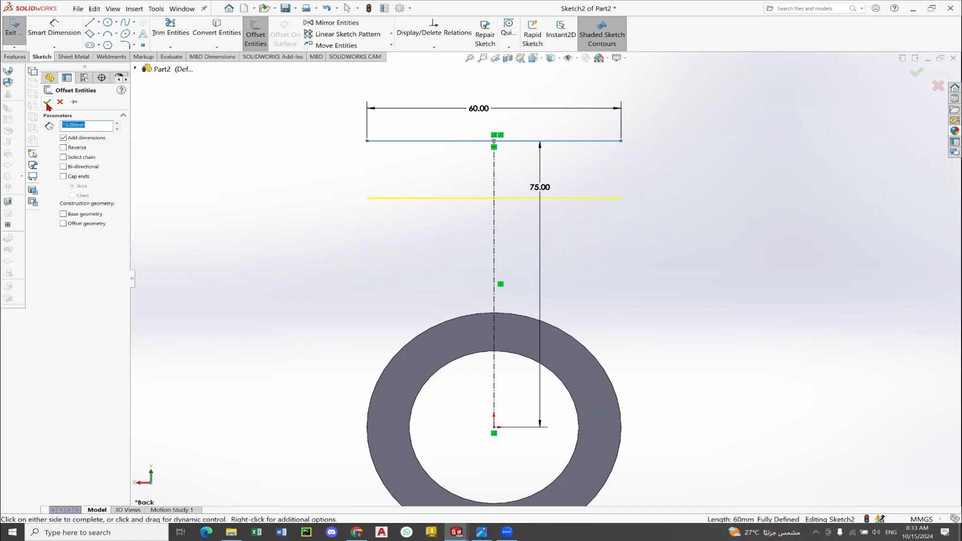
click(47, 103)
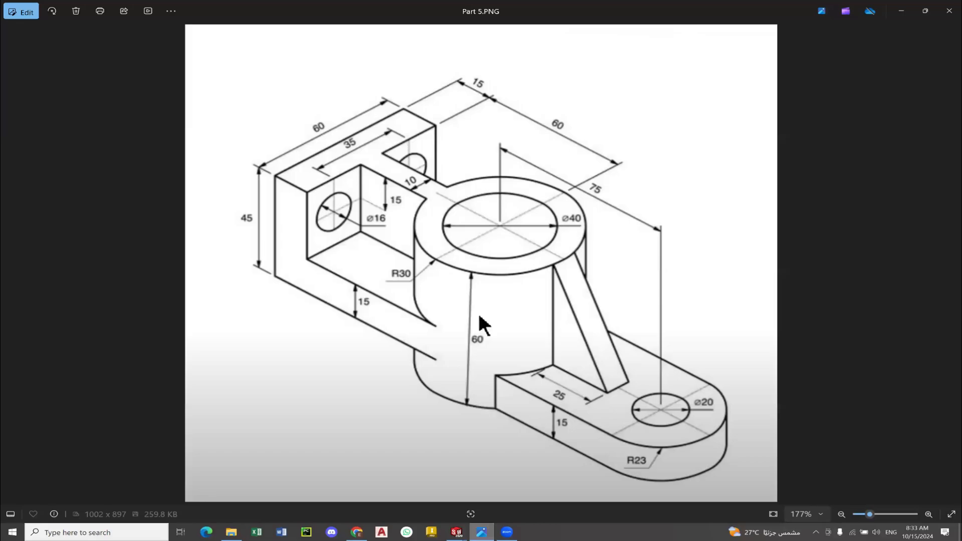
Consult the reference drawing and close the left end of the plate profile with a vertical line joining the two horizontal lines.
key(alt+Tab)
key(alt+Tab)
key(alt+Tab)
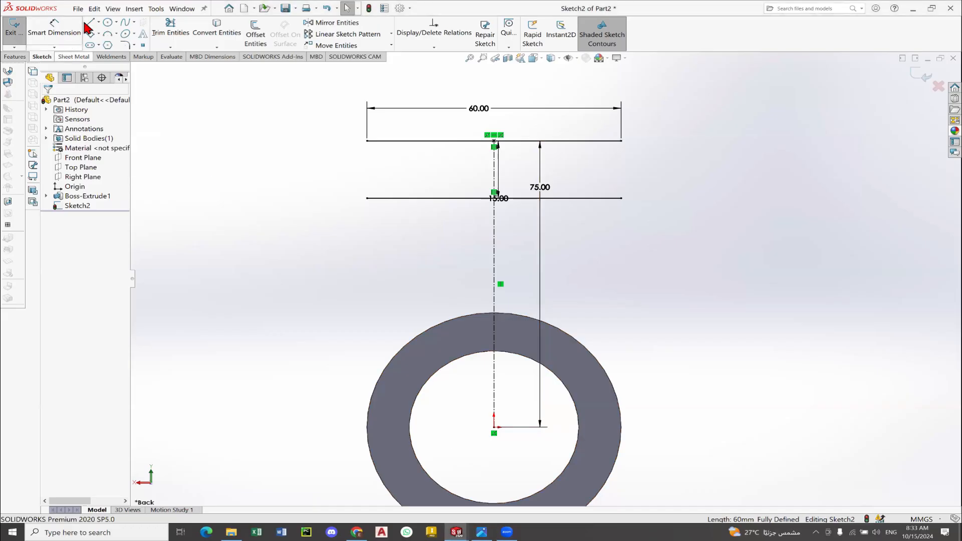
click(367, 141)
click(368, 198)
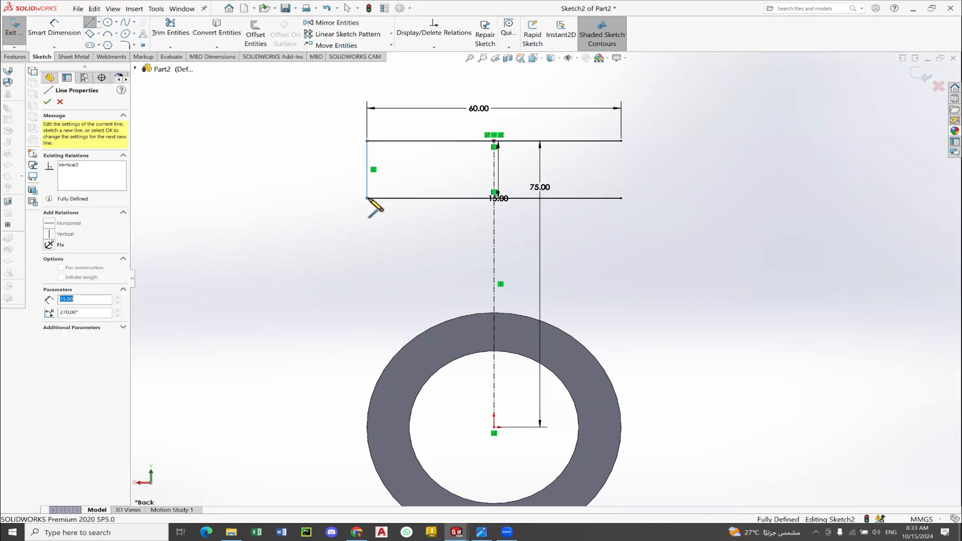
right_click(337, 143)
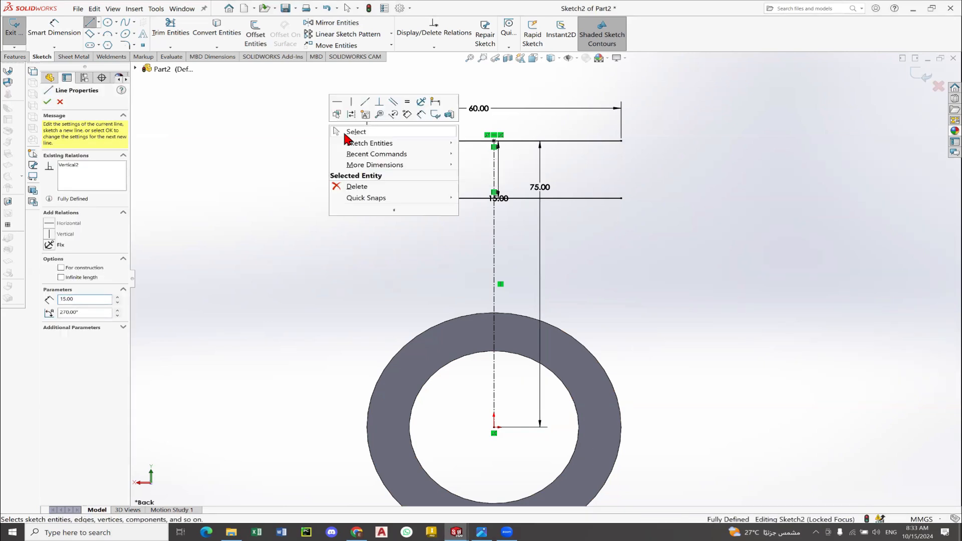
click(346, 130)
Close the right end of the plate profile with a vertical line between the two horizontal lines' endpoints.
click(90, 23)
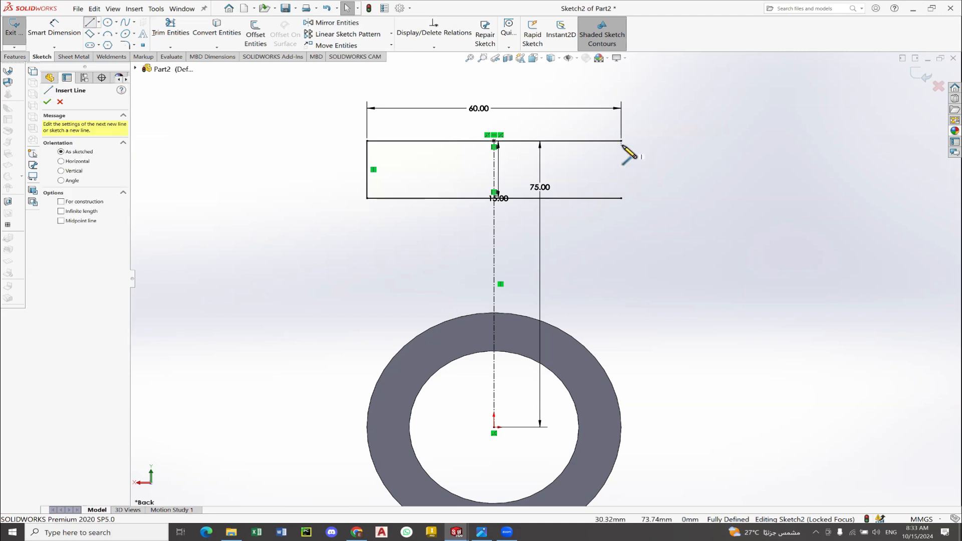
click(621, 141)
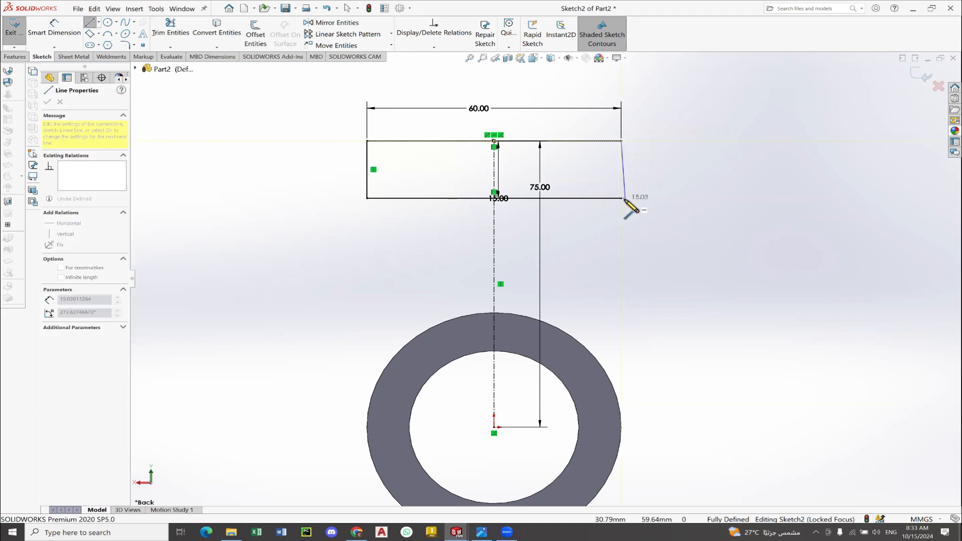
click(621, 199)
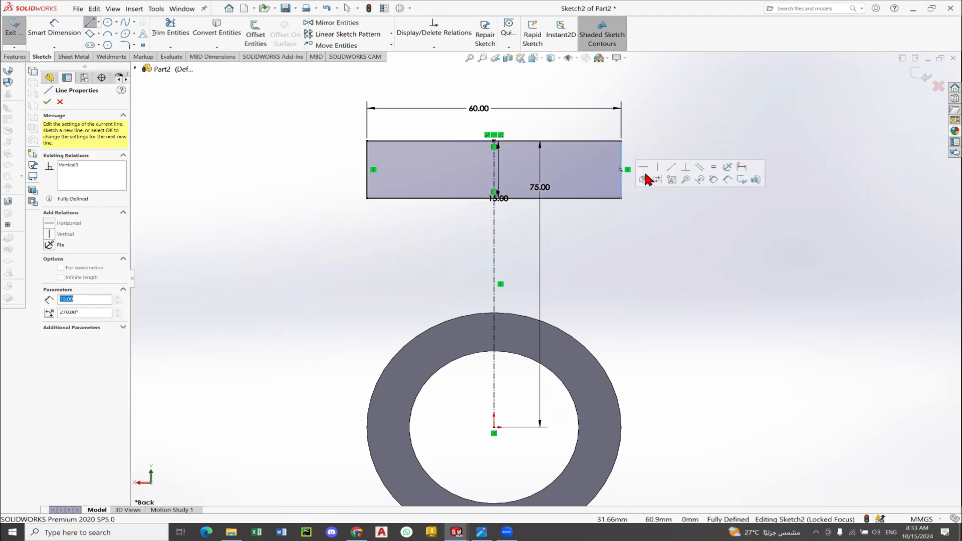
right_click(673, 125)
click(674, 125)
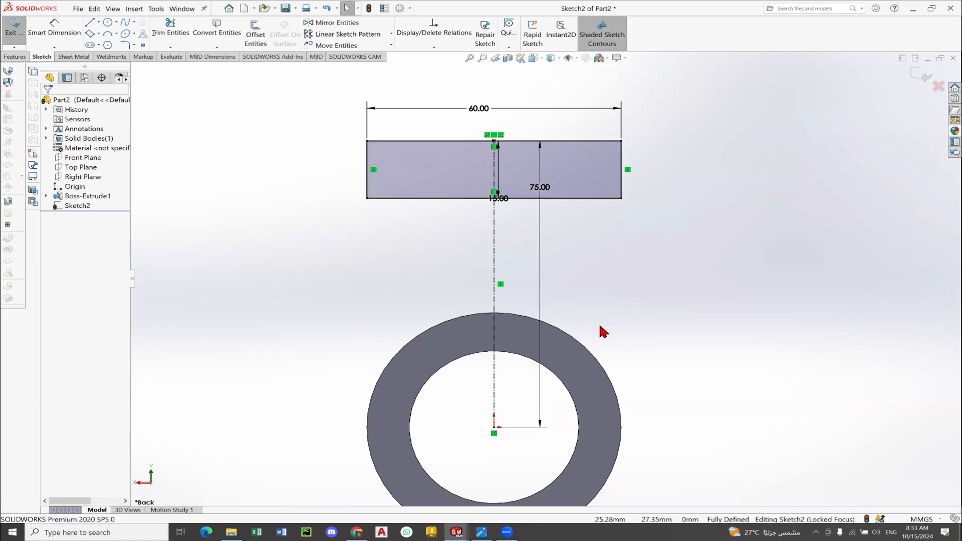
Check the web thickness in the reference drawing and offset the vertical centerline by 5 mm in both directions.
key(alt+Tab)
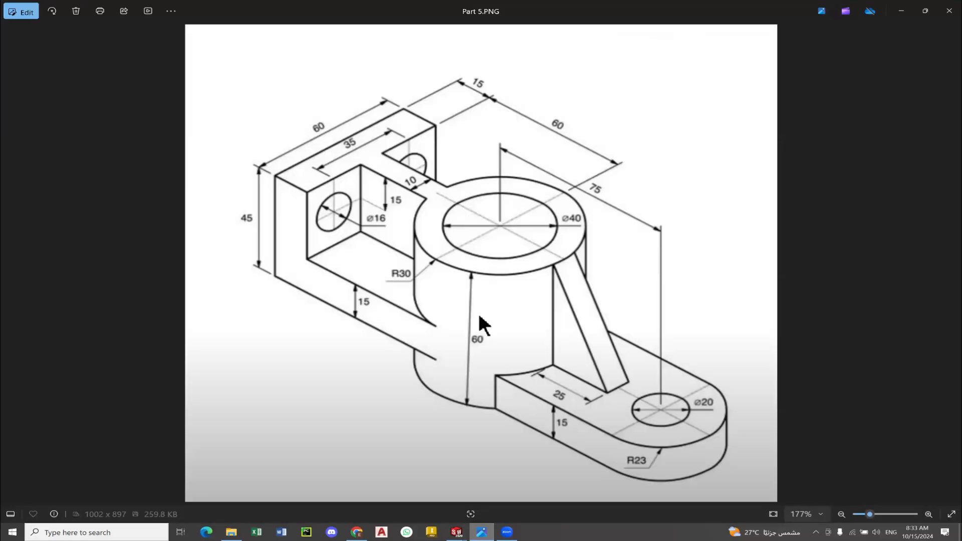
key(alt+Tab)
key(alt+Tab)
key(alt+Tab)
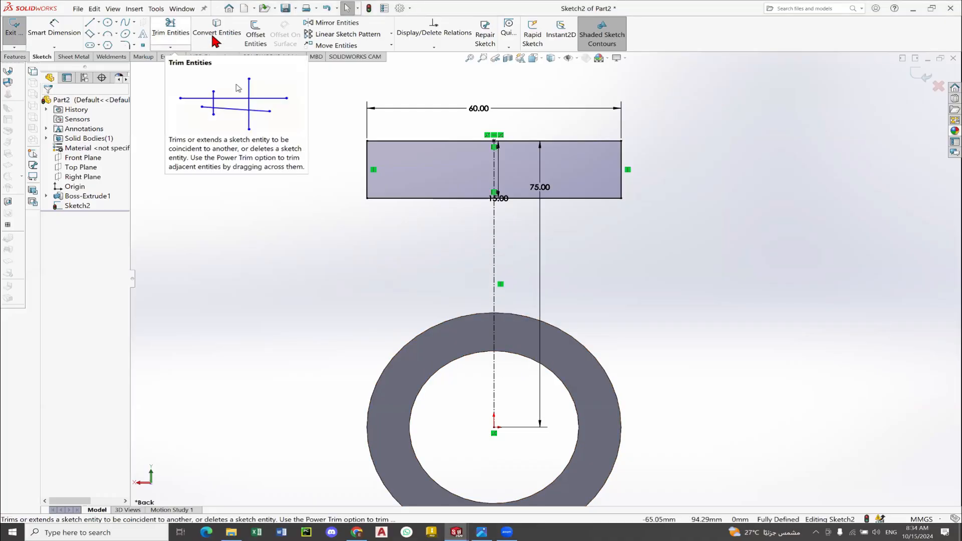
click(255, 33)
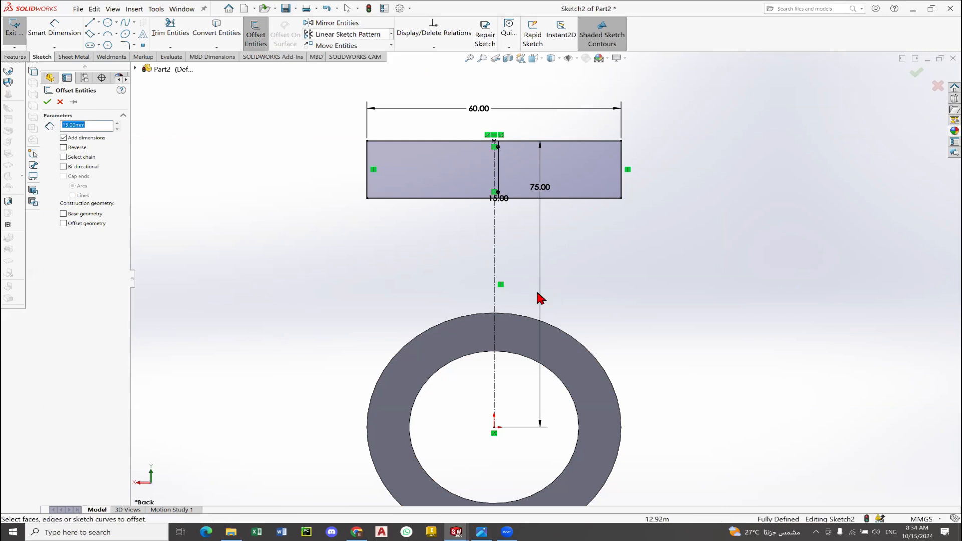
click(493, 267)
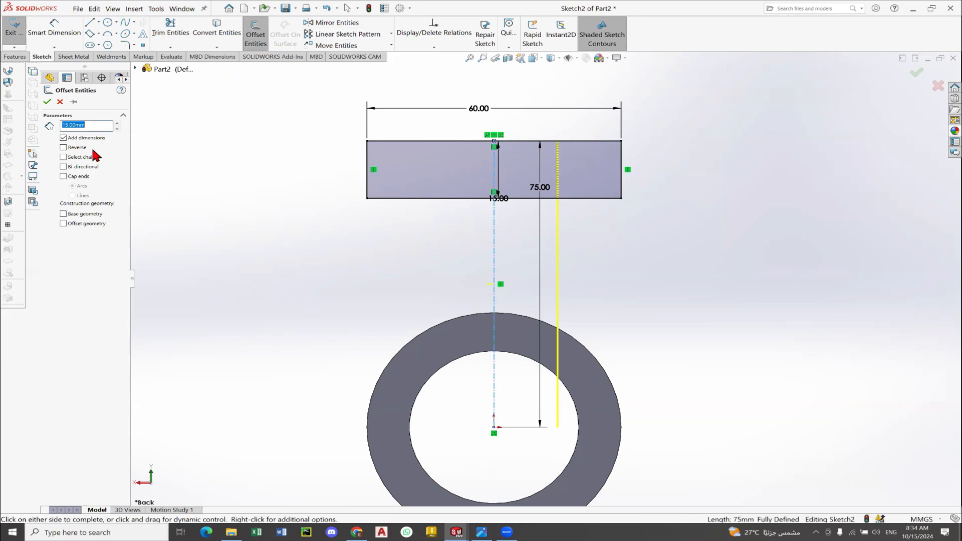
text(5)
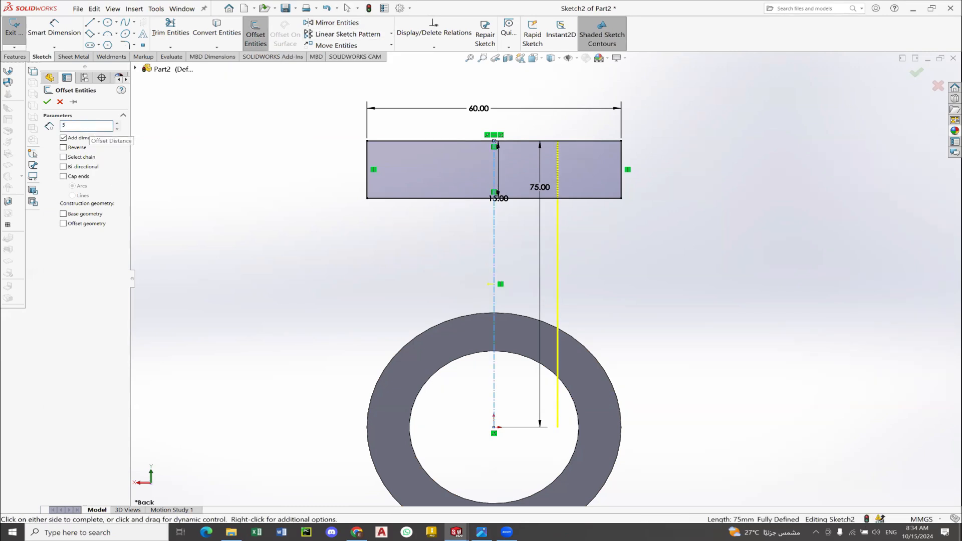
key(Return)
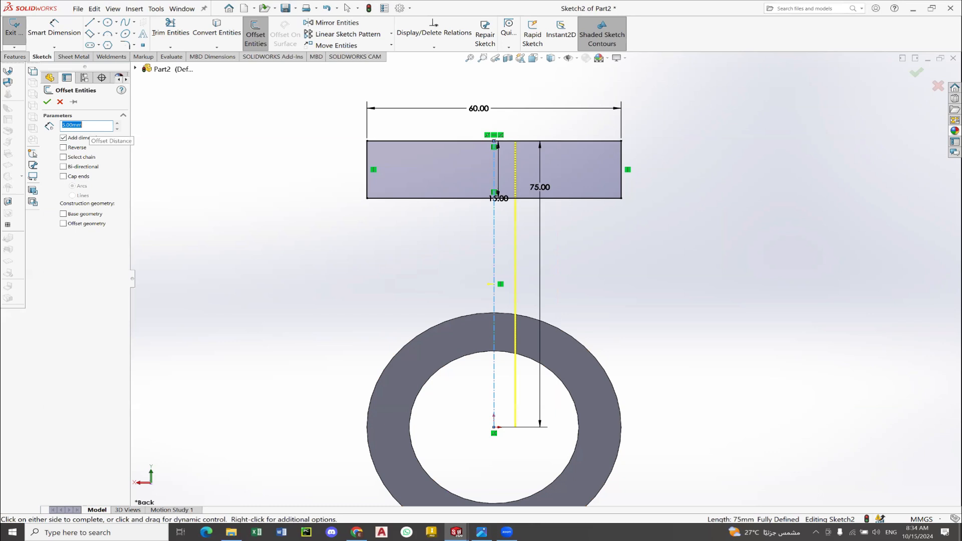
click(64, 167)
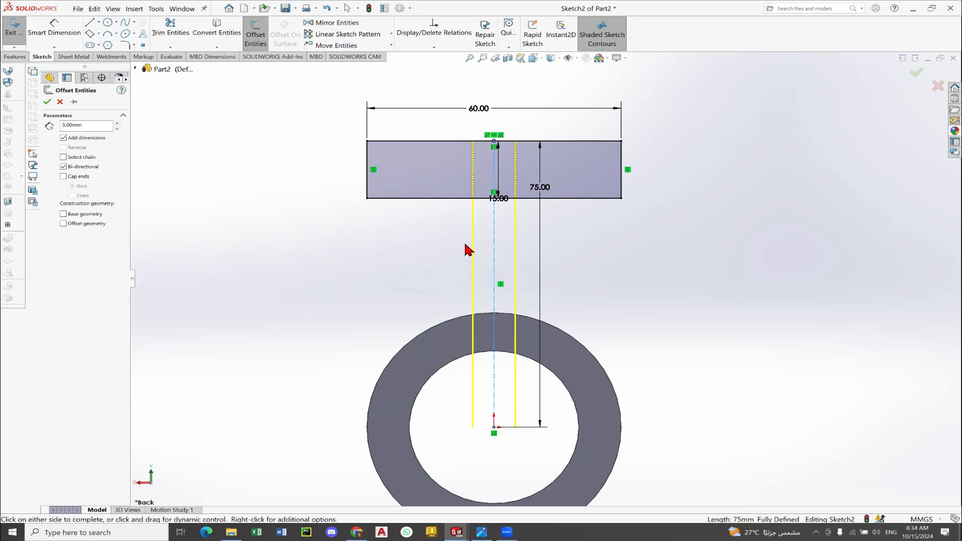
click(47, 102)
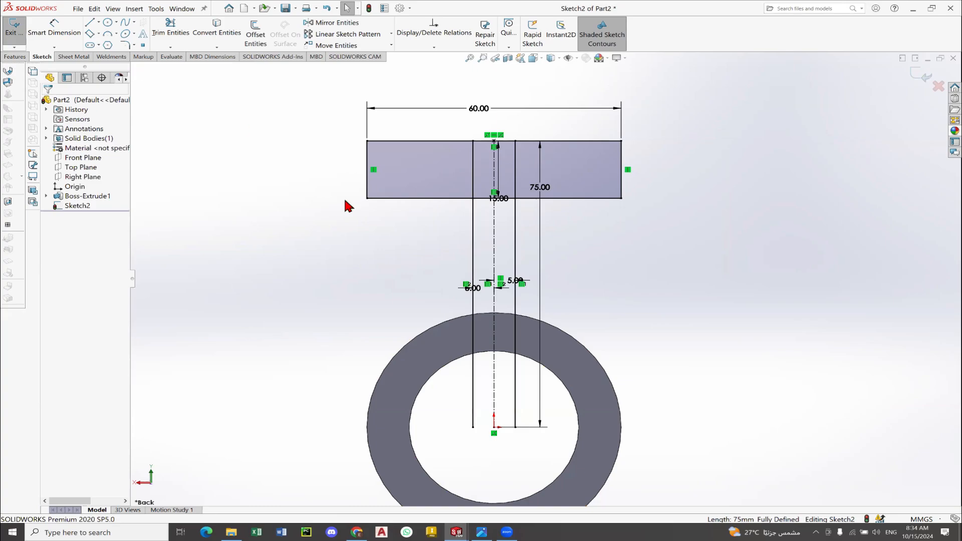
Consult the reference drawing and convert the cylinder's outer circular edge into a sketch entity.
key(super+d)
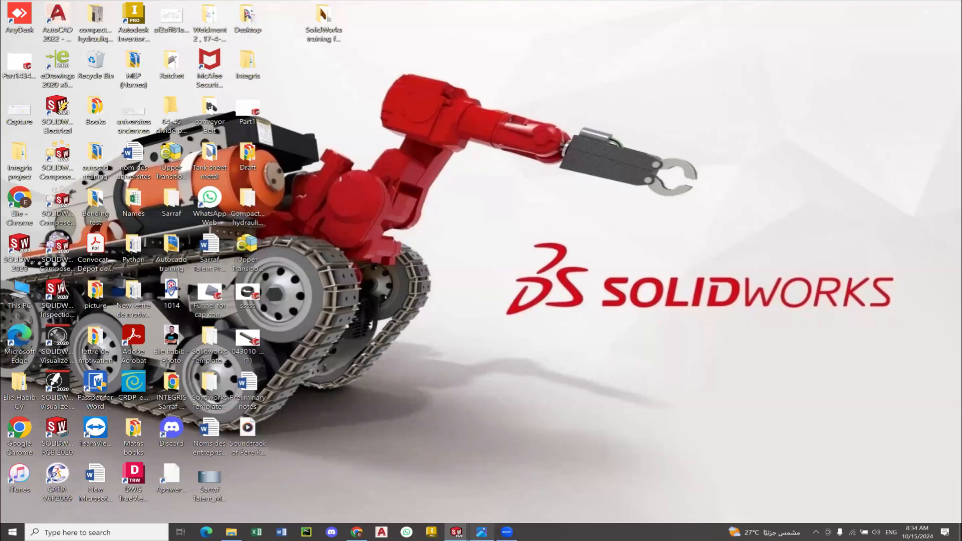
key(super+d)
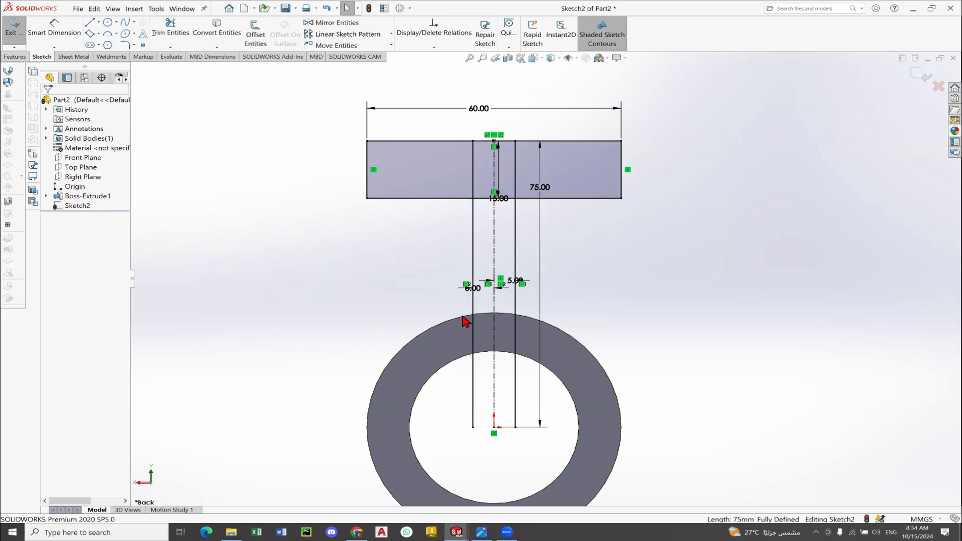
click(482, 532)
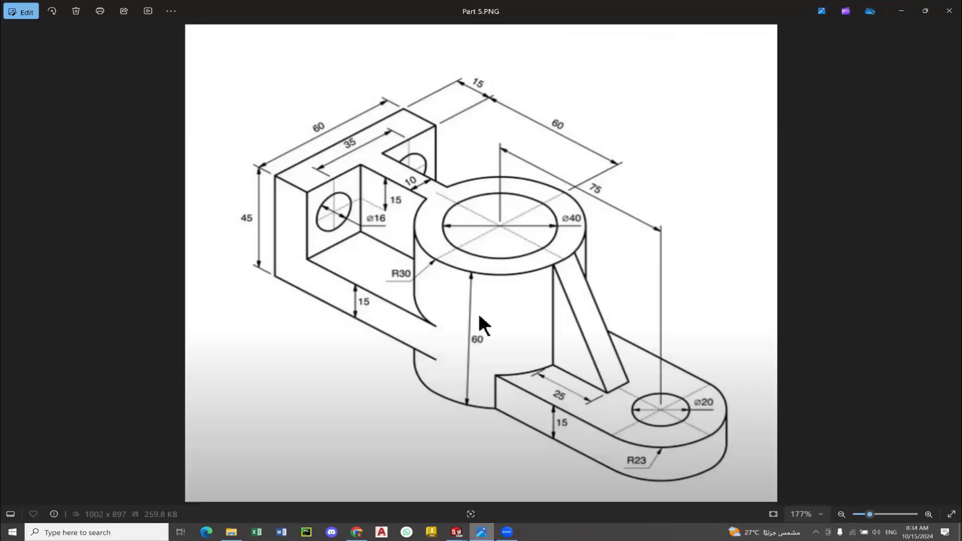
key(alt+Tab)
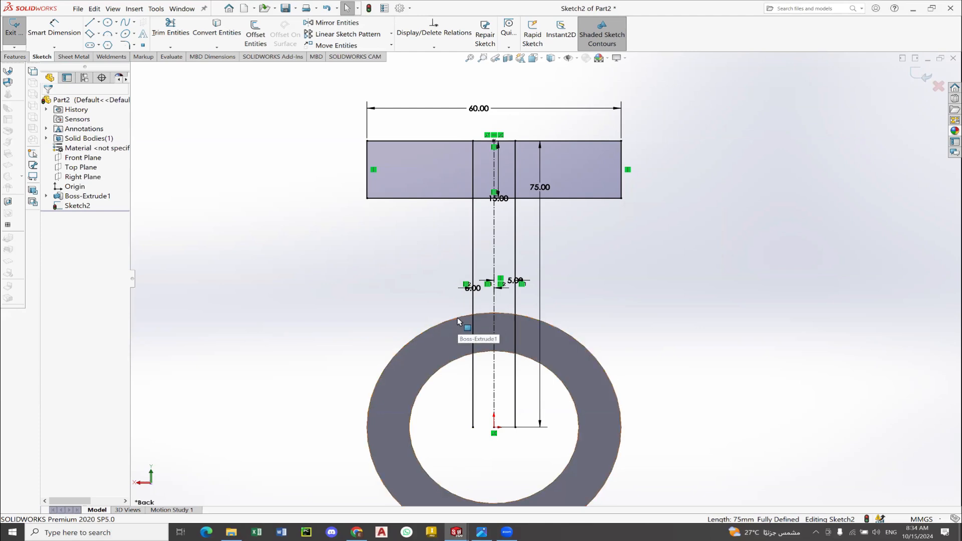
click(457, 318)
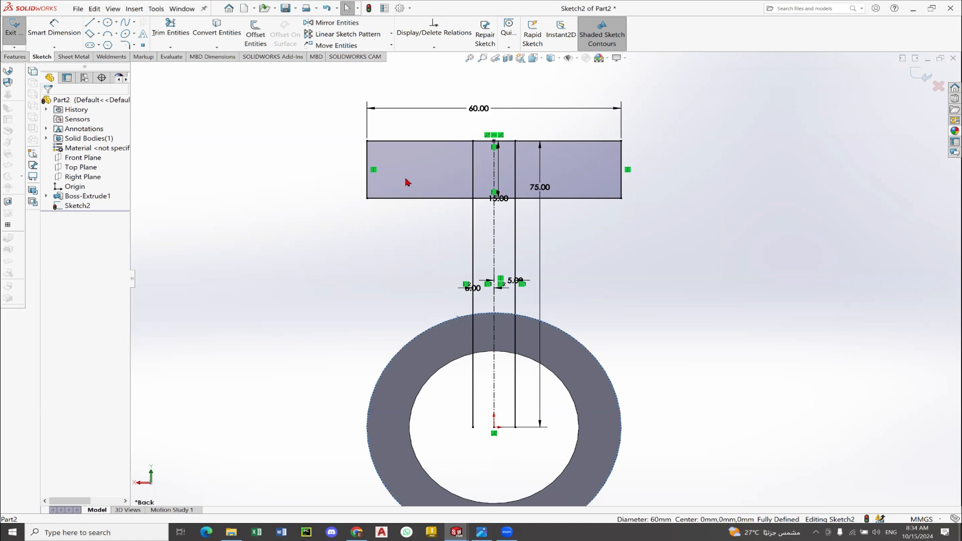
click(221, 33)
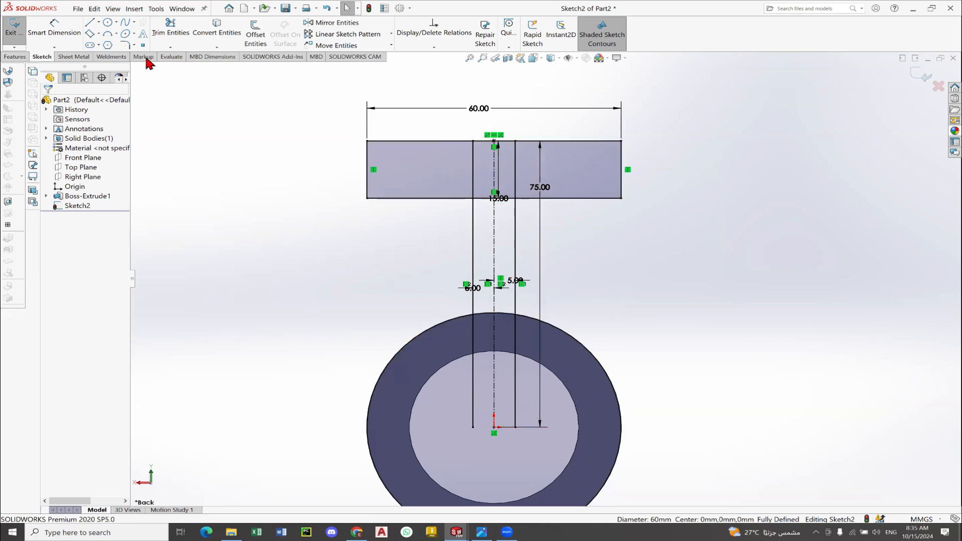
Power-trim the excess circle, the web lines inside the cylinder and plate, and the plate line between them into one closed T-shaped profile.
click(170, 30)
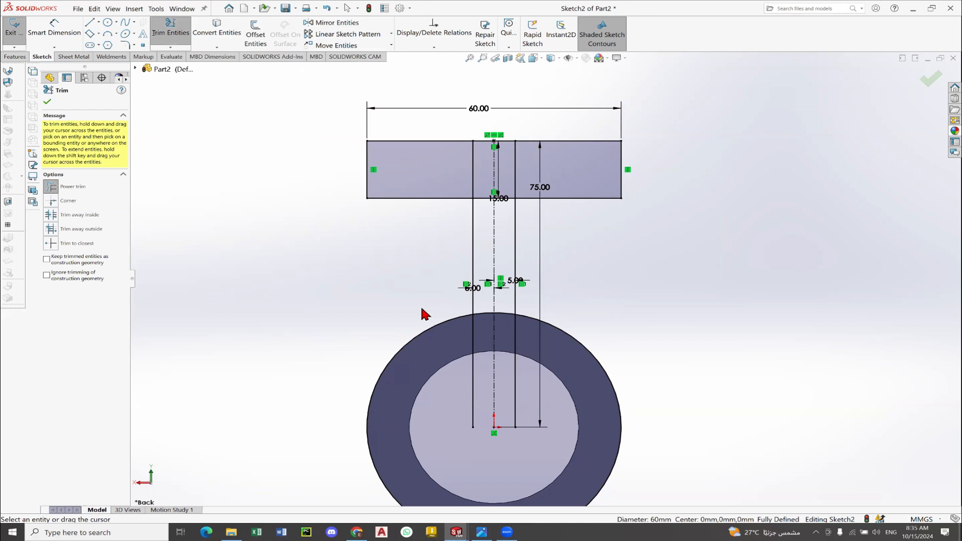
mouse_move(423, 310)
mouse_down()
mouse_move(458, 338)
mouse_move(518, 337)
mouse_up()
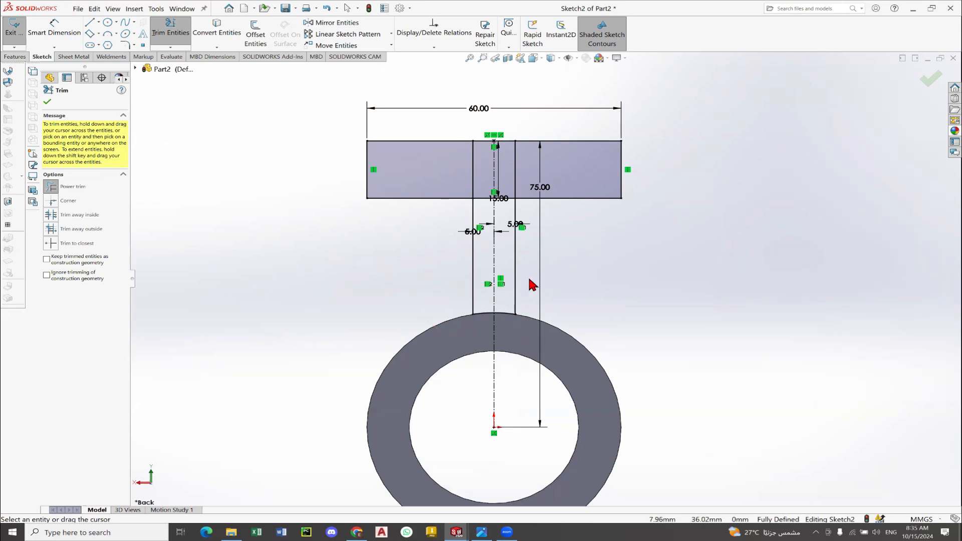
drag(484, 191, 494, 217)
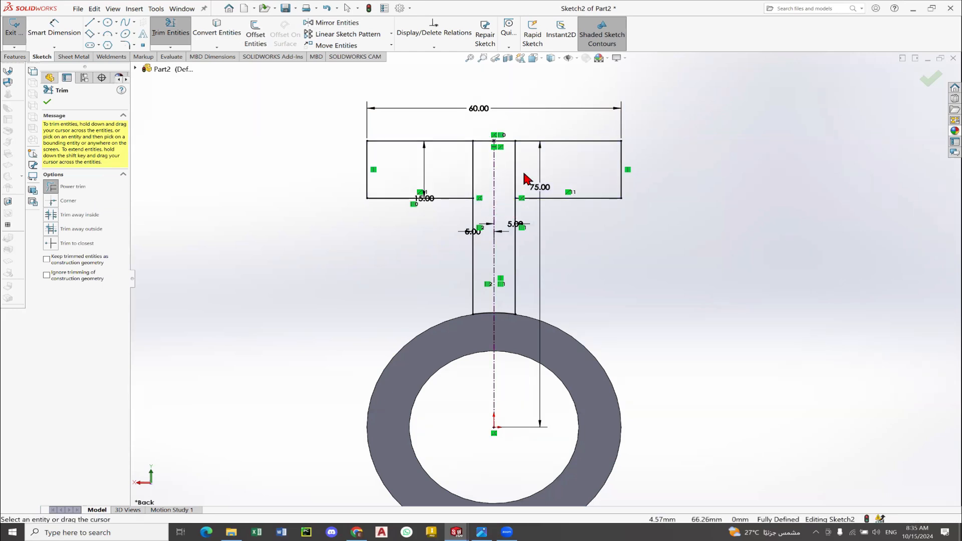
mouse_move(512, 147)
mouse_down()
mouse_move(474, 181)
mouse_move(483, 185)
mouse_up()
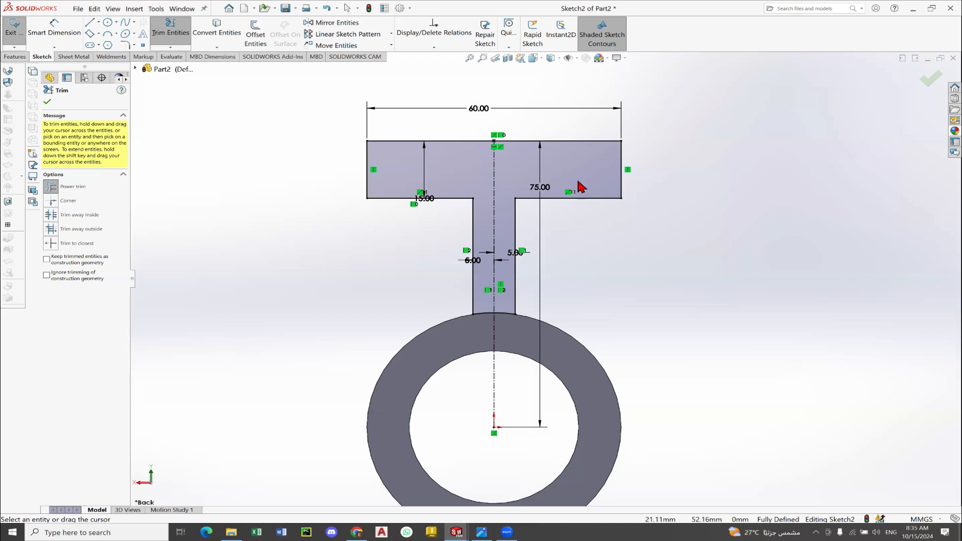
right_click(333, 200)
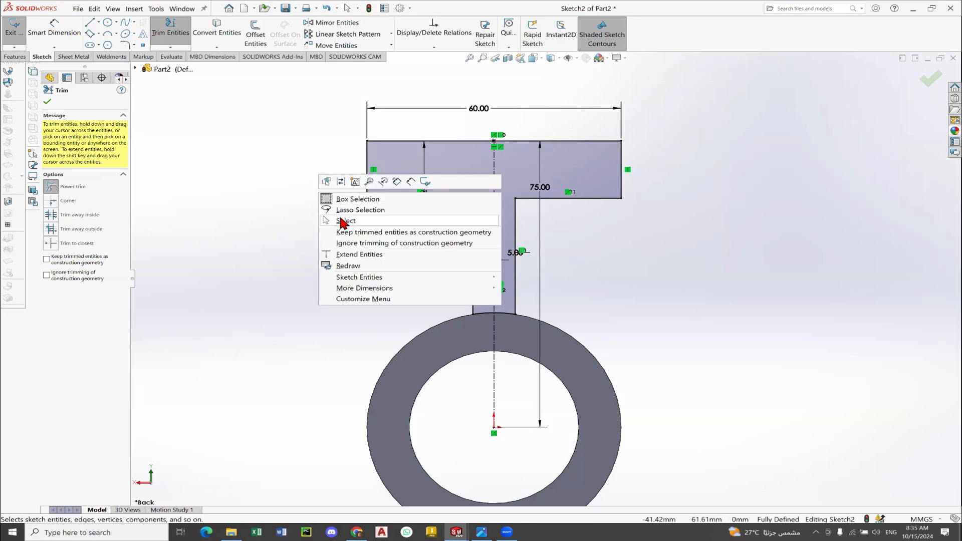
click(345, 221)
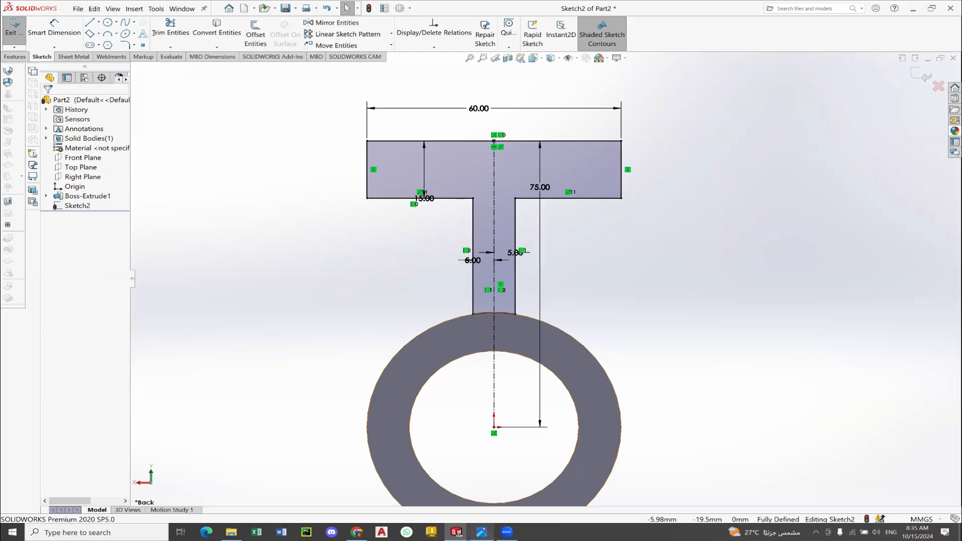
Check the plate height in the reference drawing and extrude the T-shaped profile 45 mm blind, reversed to run alongside the cylinder.
click(482, 533)
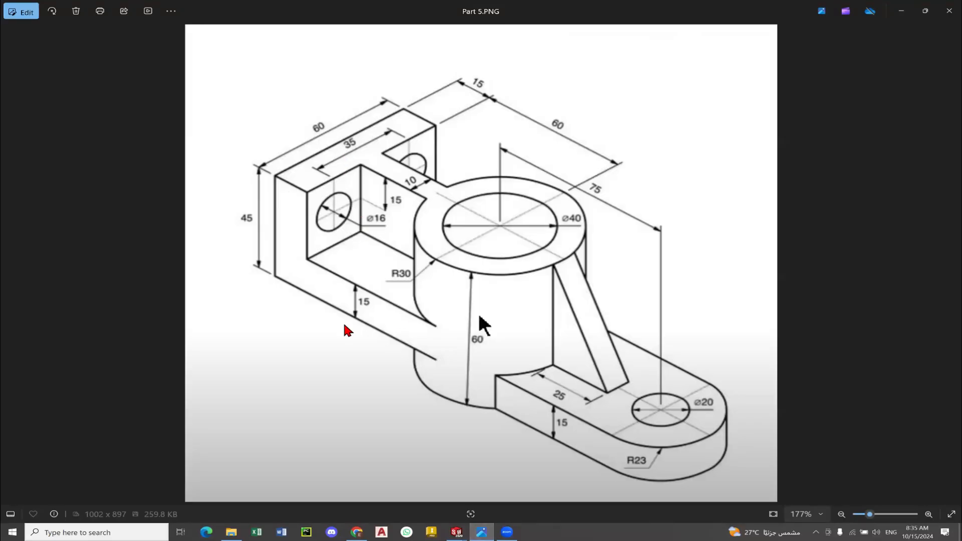
click(482, 532)
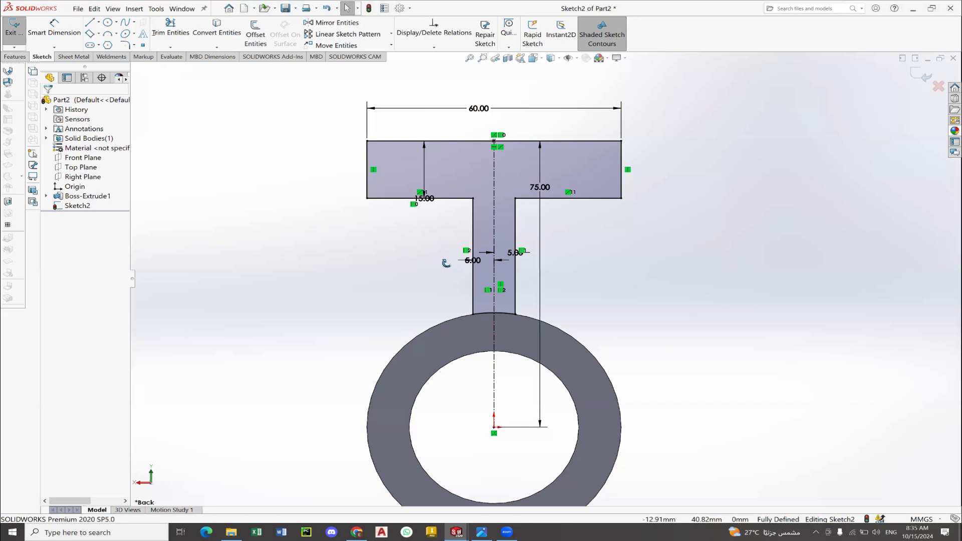
middle_drag(447, 260, 494, 219)
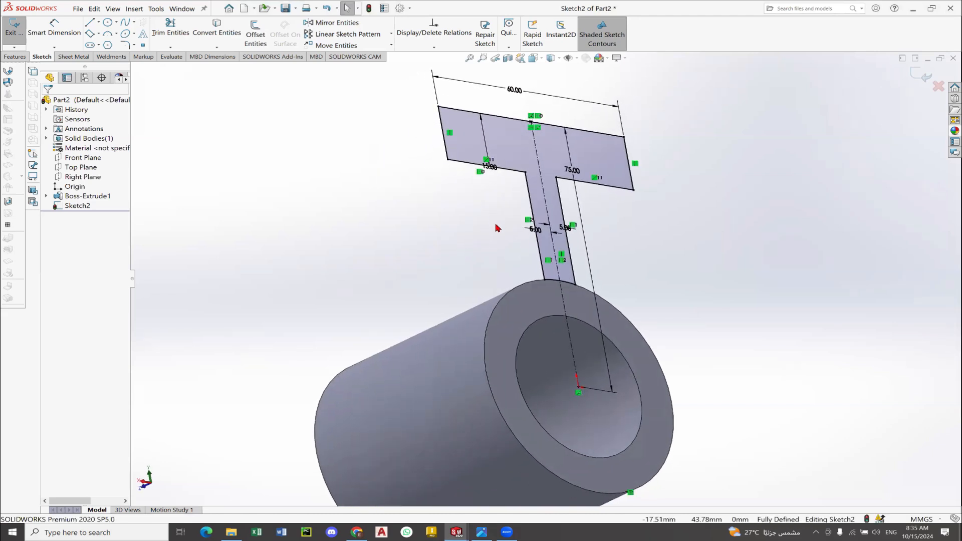
click(15, 57)
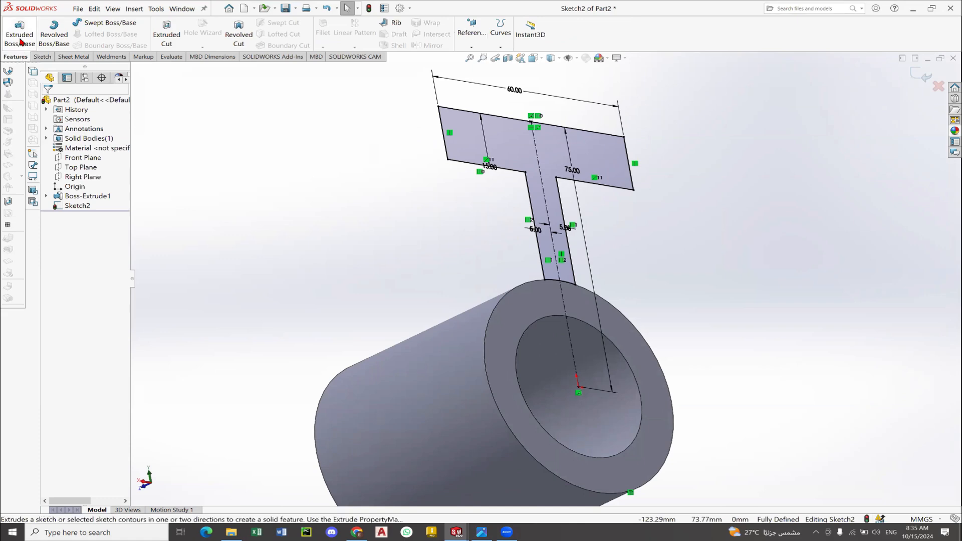
click(19, 35)
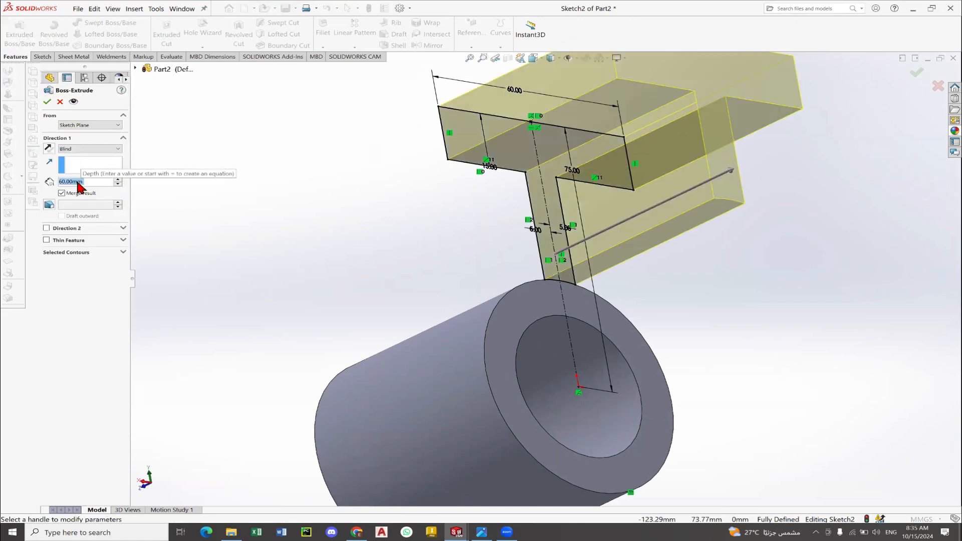
text(45)
key(Return)
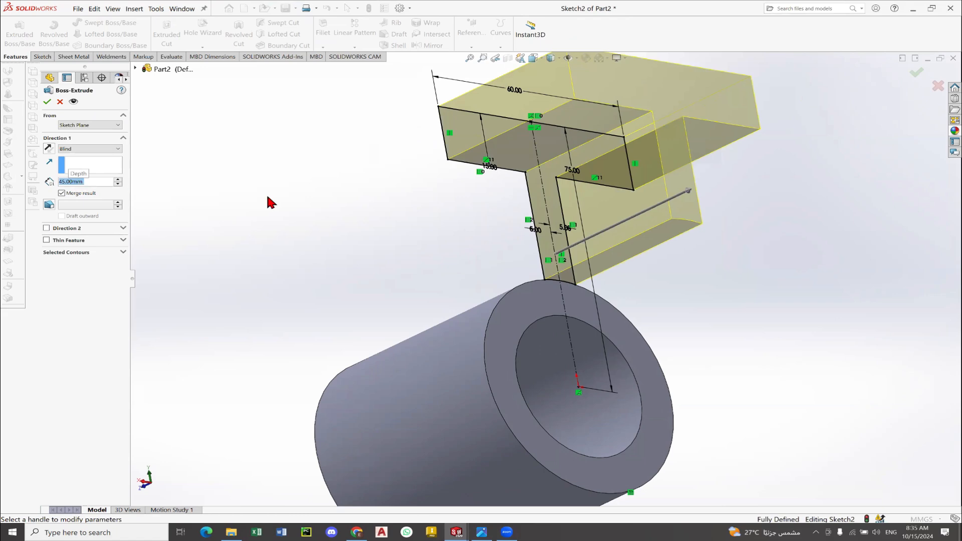
middle_drag(529, 221, 636, 219)
scroll(636, 219, up, 2)
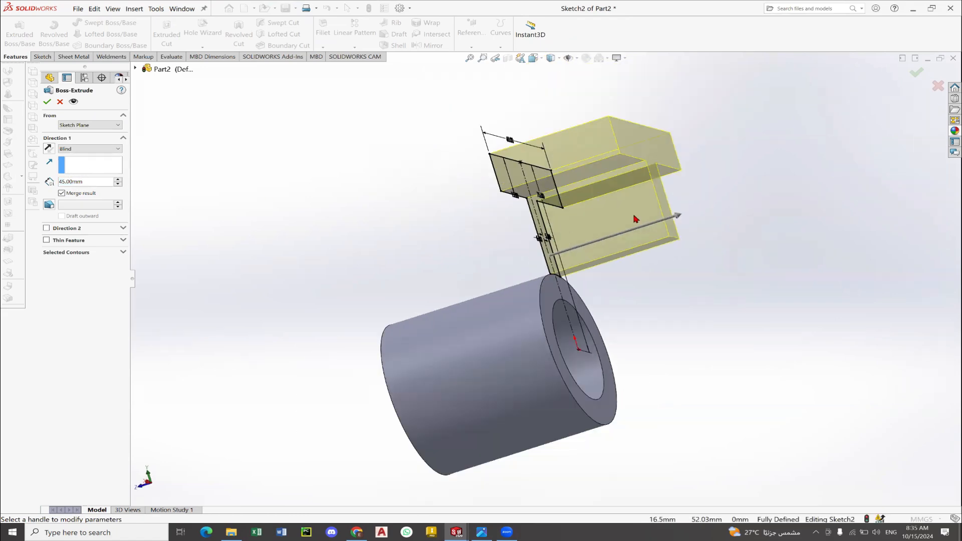
scroll(626, 215, down, 2)
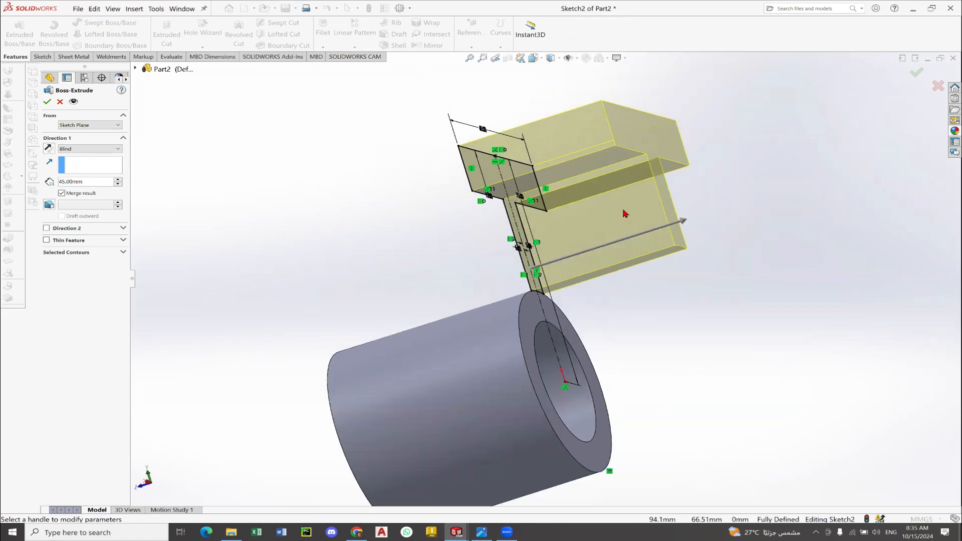
click(49, 148)
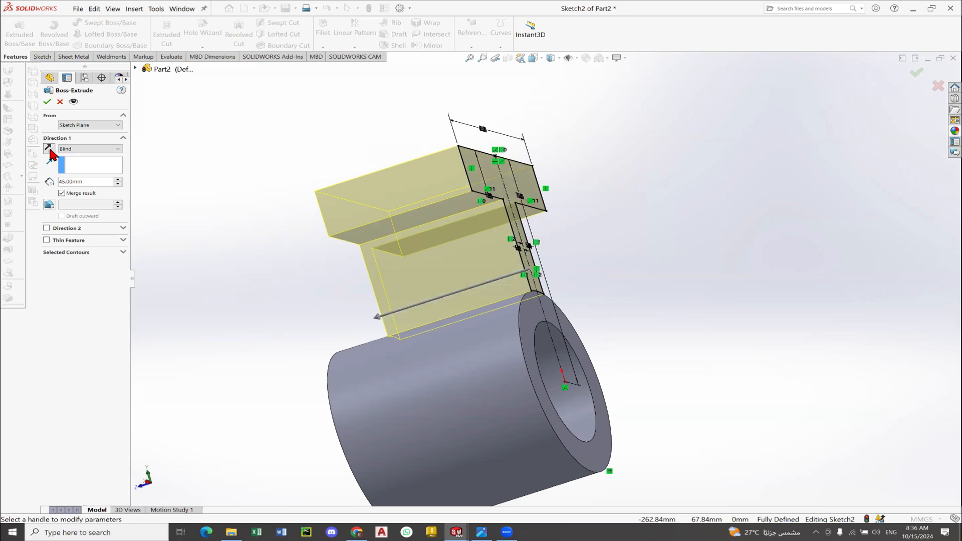
click(47, 103)
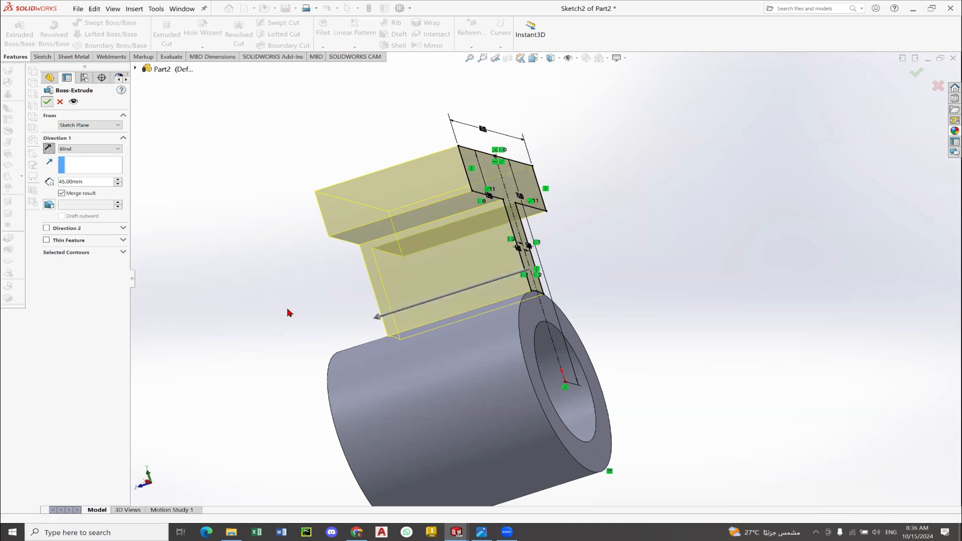
Save the model as a SOLIDWORKS part named Part 5 in the training folder.
scroll(430, 293, up, 2)
middle_drag(406, 320, 381, 243)
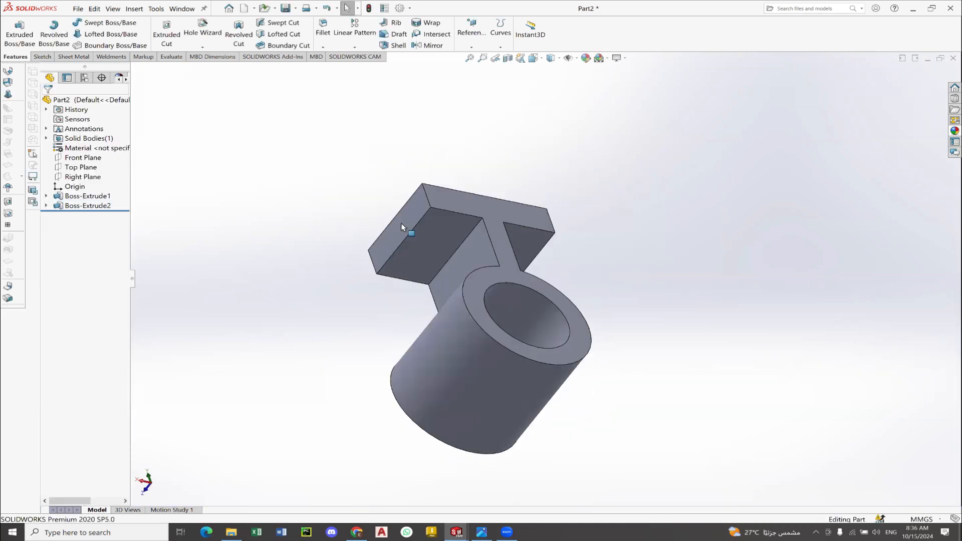
click(285, 10)
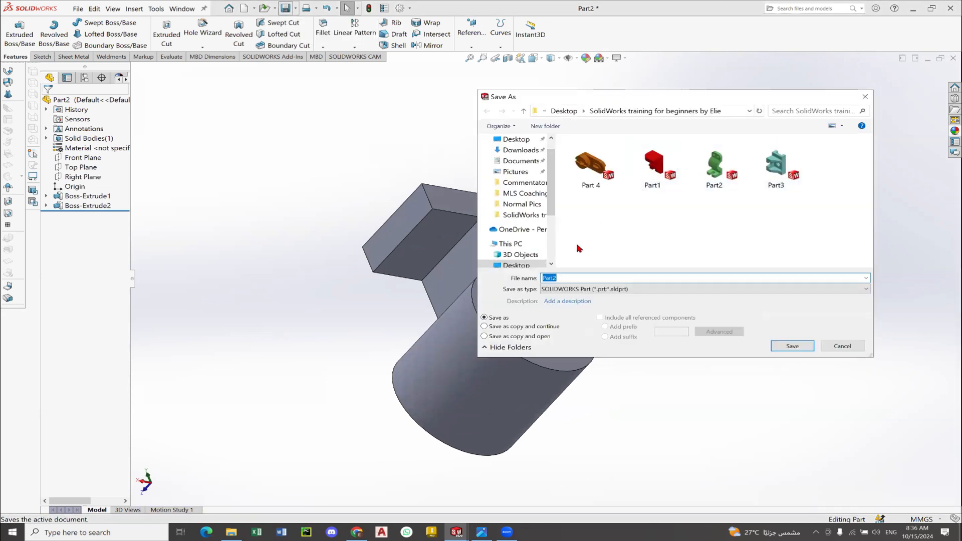
text(Part 5)
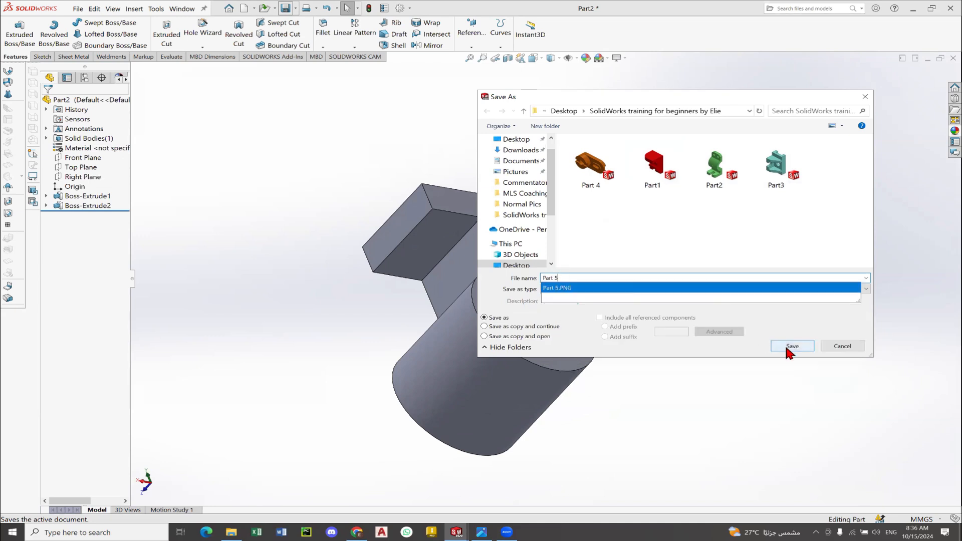
click(787, 349)
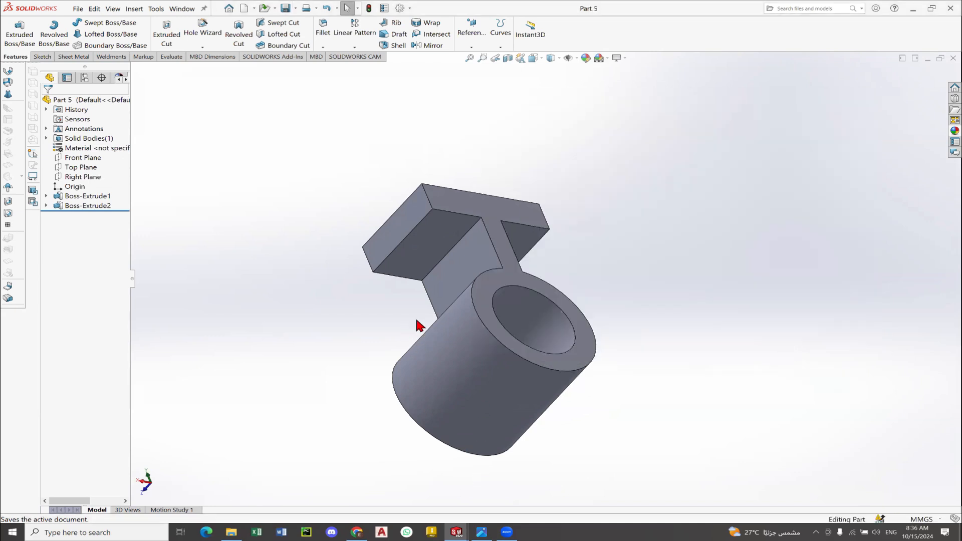
middle_drag(451, 314, 408, 339)
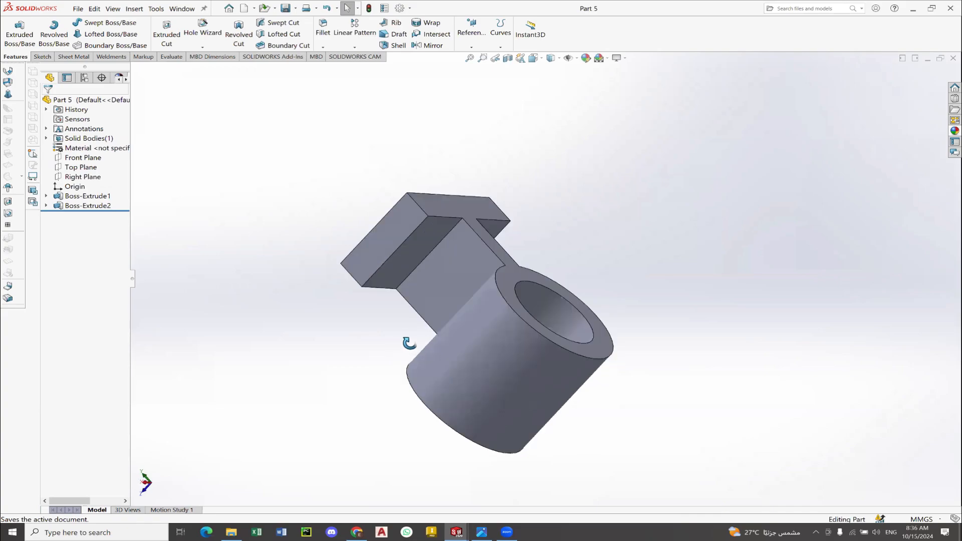
Compare the modelled back plate and web with the reference drawing, examining the plate's edge and the 15 mm base thickness.
click(482, 532)
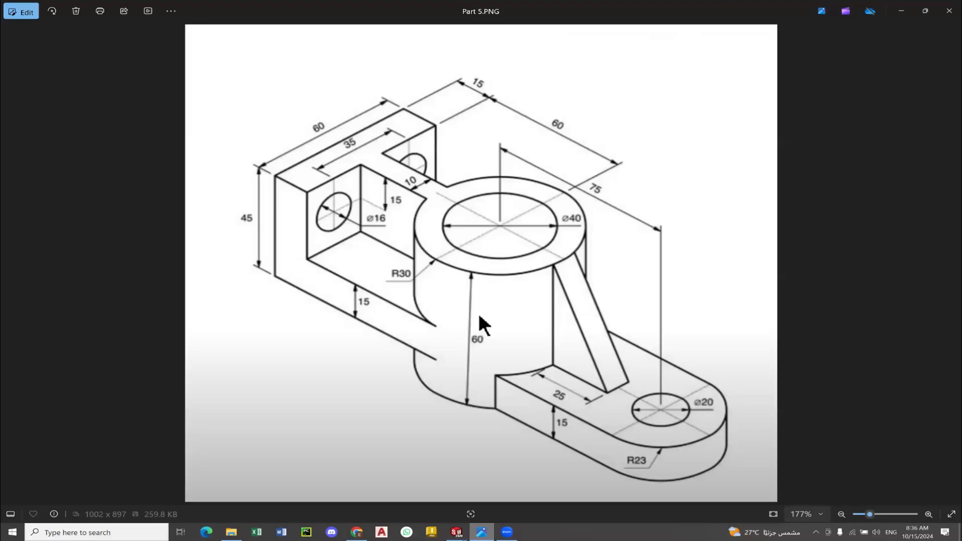
key(alt+Tab)
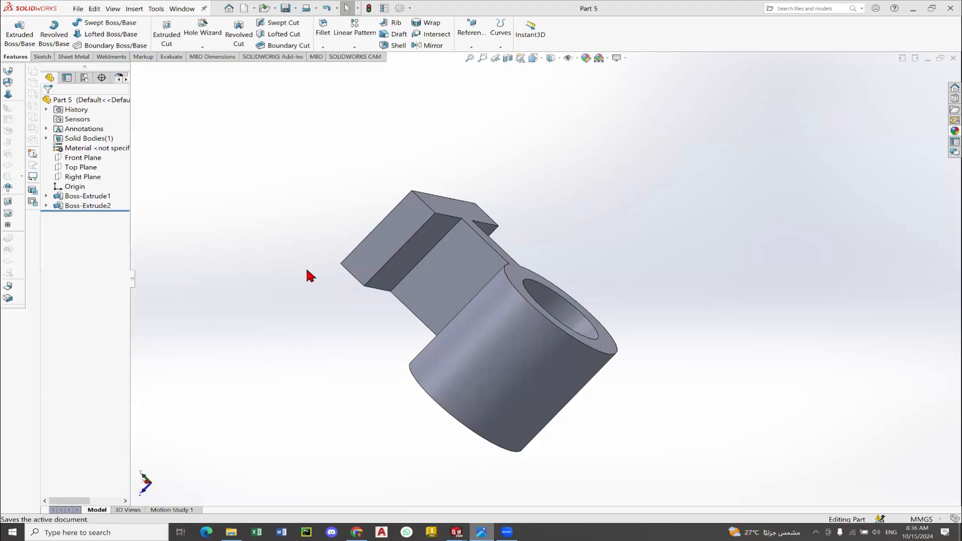
mouse_move(424, 303)
middle_down()
mouse_move(407, 321)
mouse_move(412, 309)
middle_up()
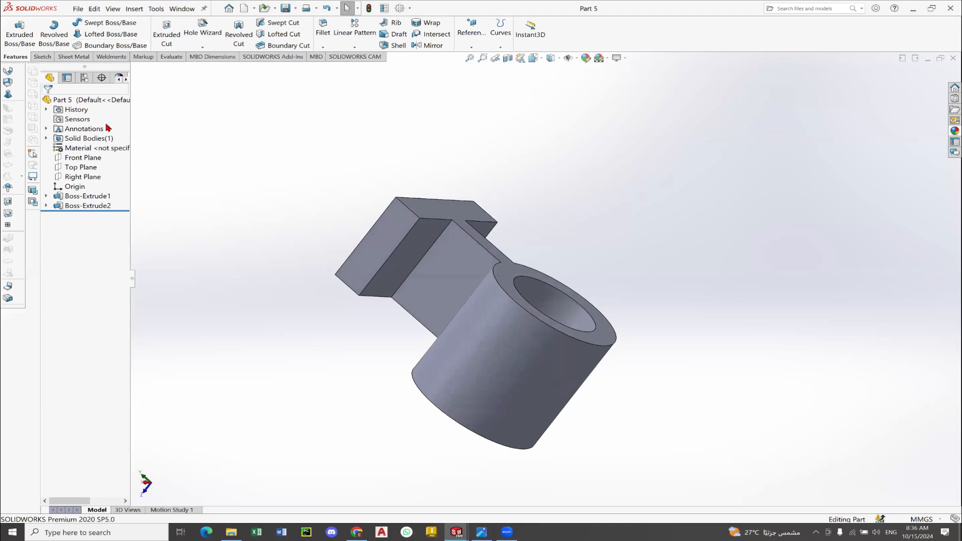
click(404, 239)
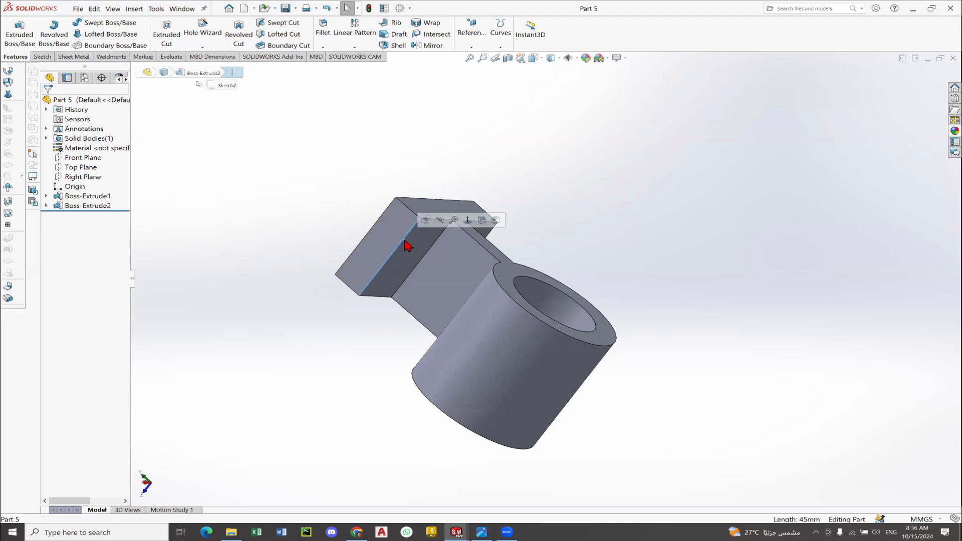
click(326, 378)
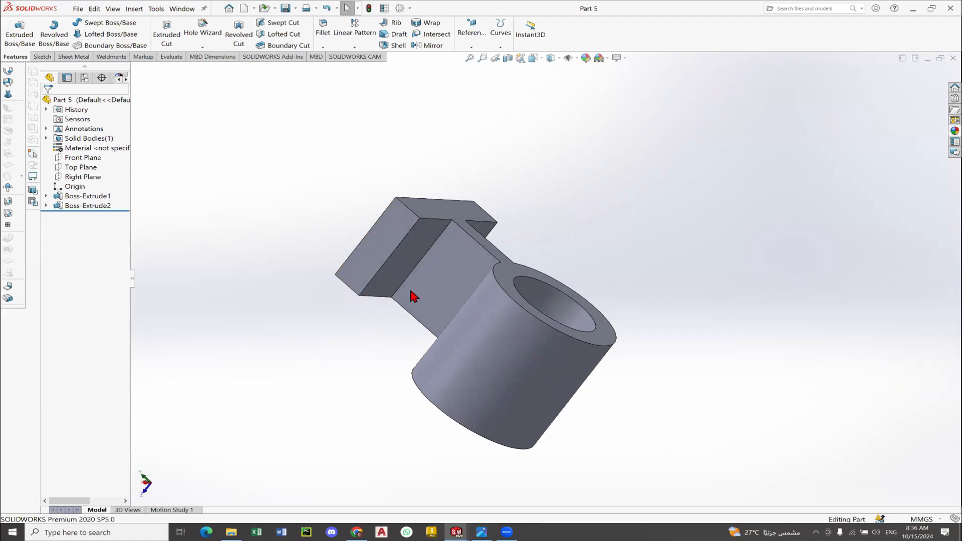
click(405, 239)
click(482, 532)
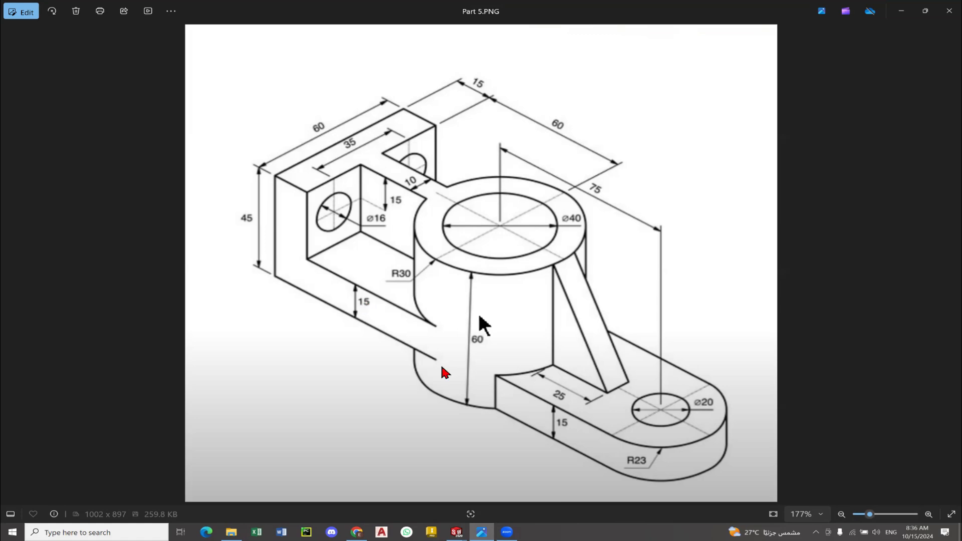
click(481, 532)
Orient the view normal to the T-shaped end face, recheck the reference drawing, and start a sketch on that face.
middle_drag(452, 286, 469, 229)
right_click(473, 232)
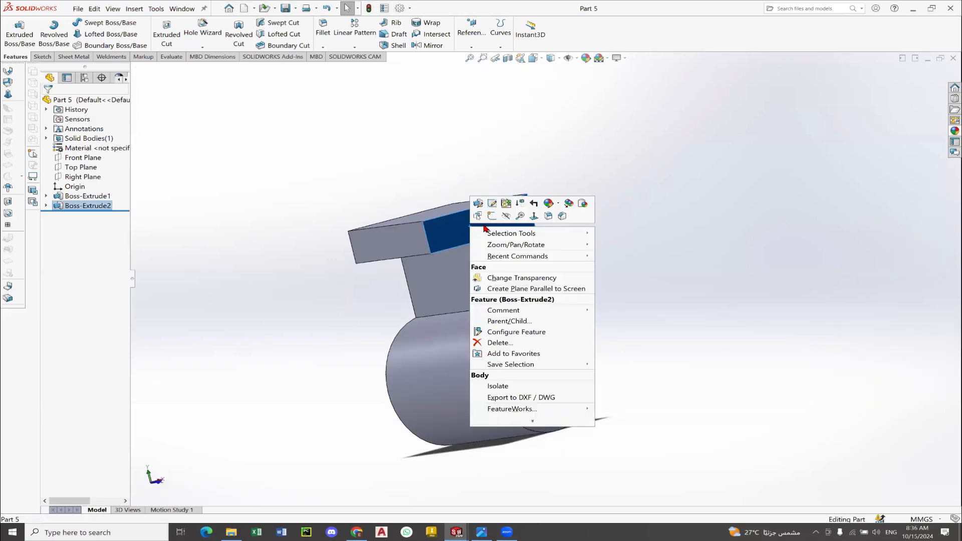
click(530, 211)
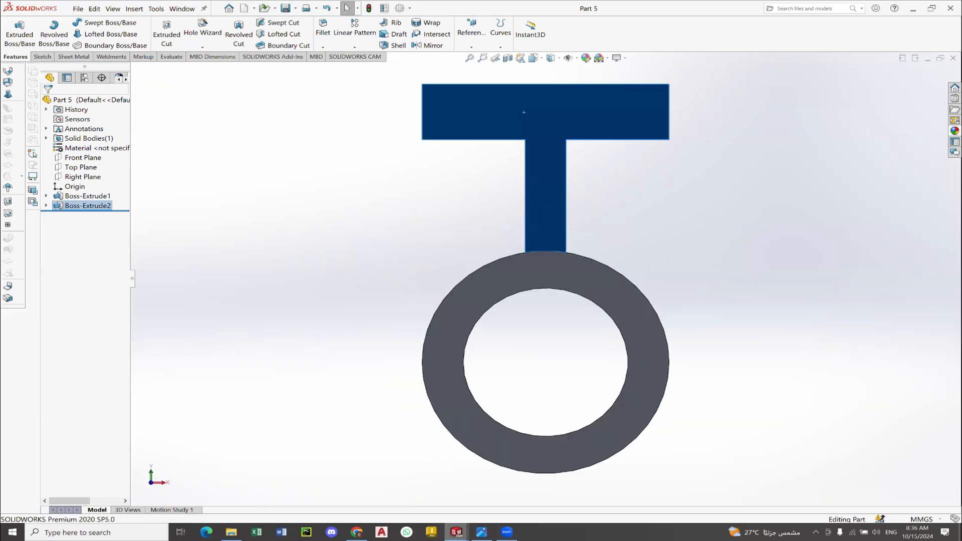
click(482, 532)
key(alt+Tab)
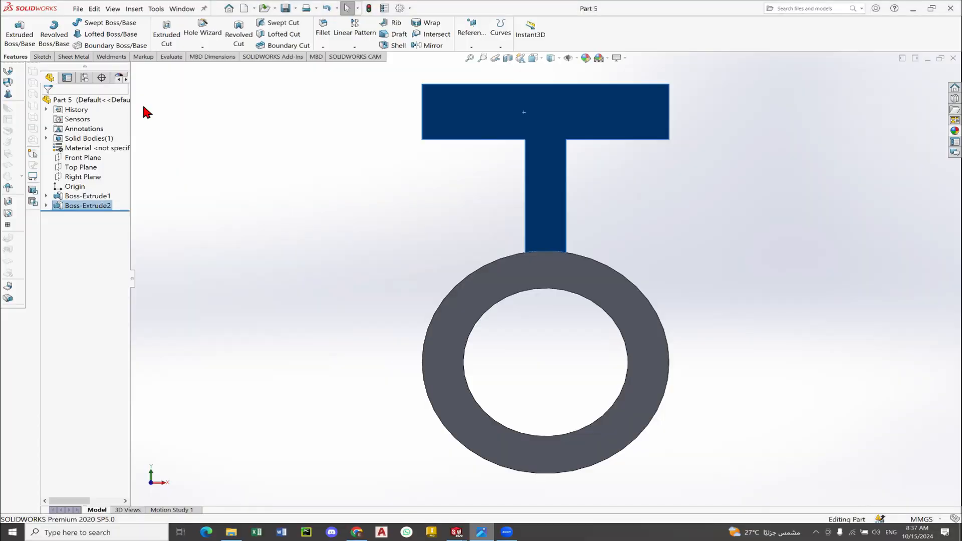
click(42, 56)
click(13, 30)
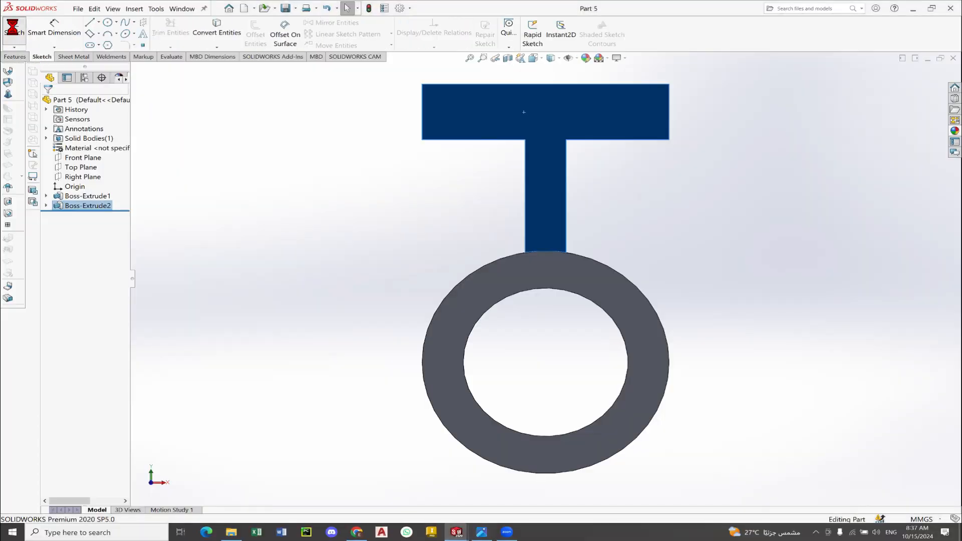
Sketch a three-point corner rectangle from the plate's 60 mm outer edge to the cylinder's centre height, about 75 mm long.
click(101, 34)
click(98, 34)
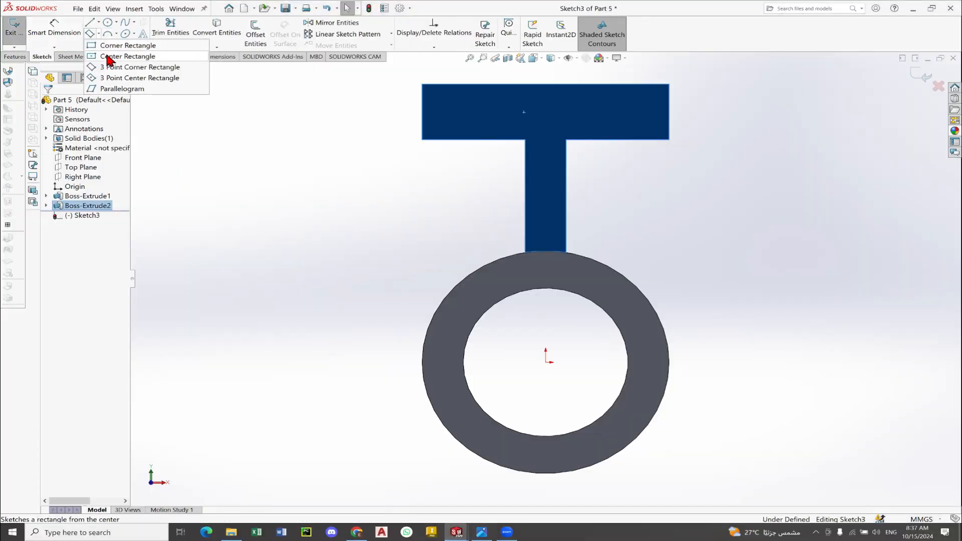
click(110, 68)
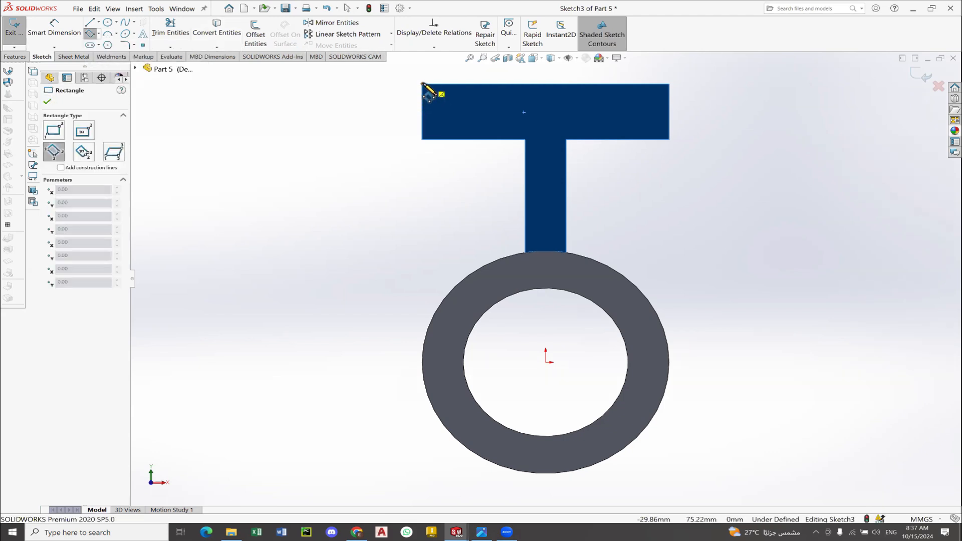
click(423, 84)
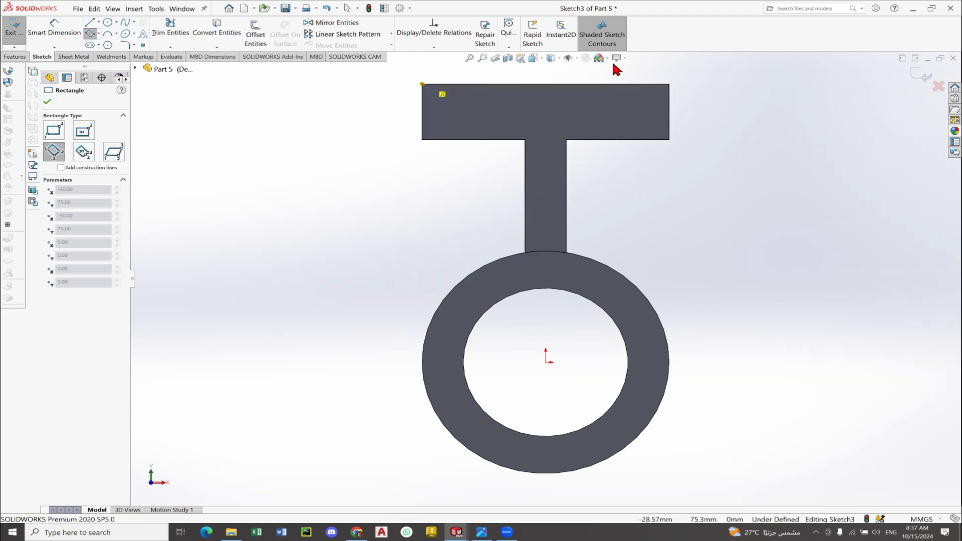
click(670, 85)
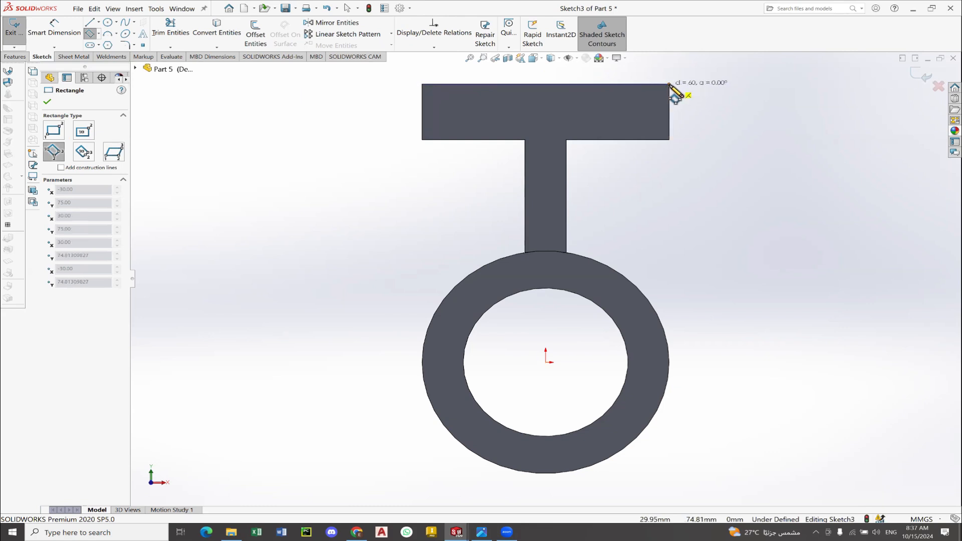
click(673, 369)
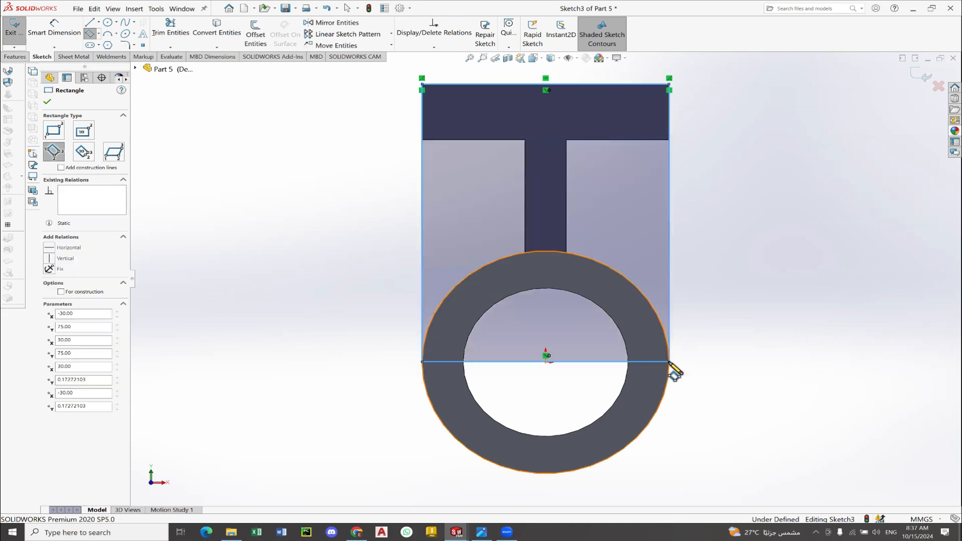
right_click(720, 280)
click(722, 284)
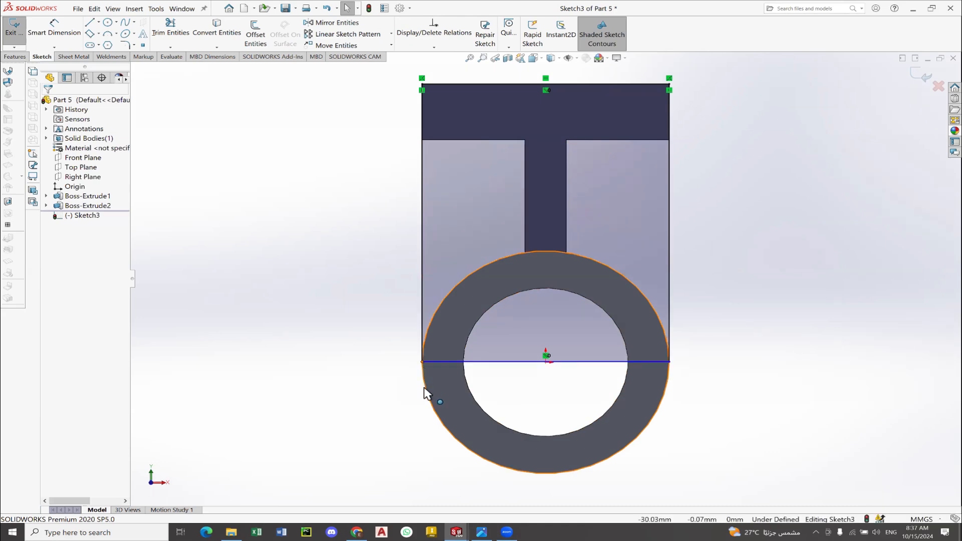
Stretch the rectangle's lower edge to about 11 mm below the cylinder's centre.
mouse_move(425, 387)
mouse_down()
mouse_move(421, 421)
mouse_move(429, 326)
mouse_move(426, 403)
mouse_up()
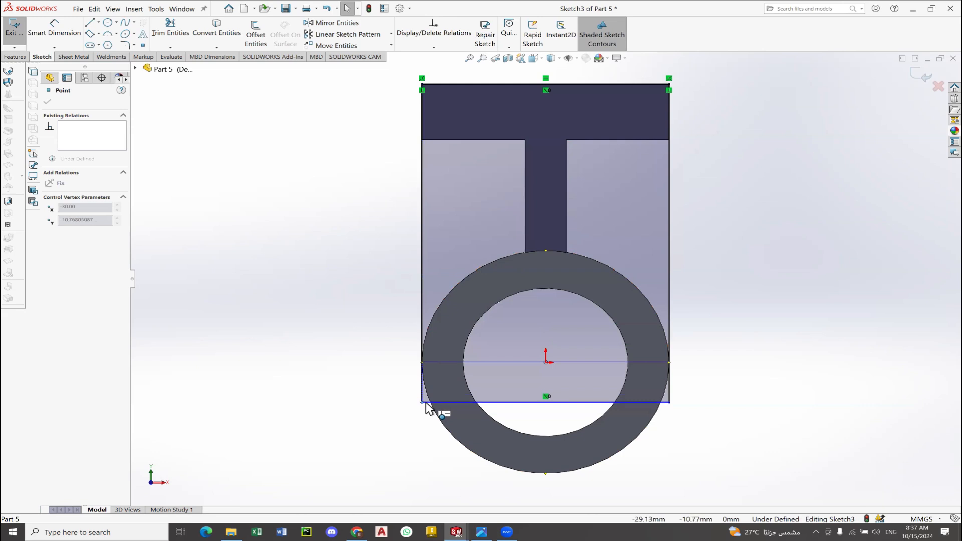
click(389, 392)
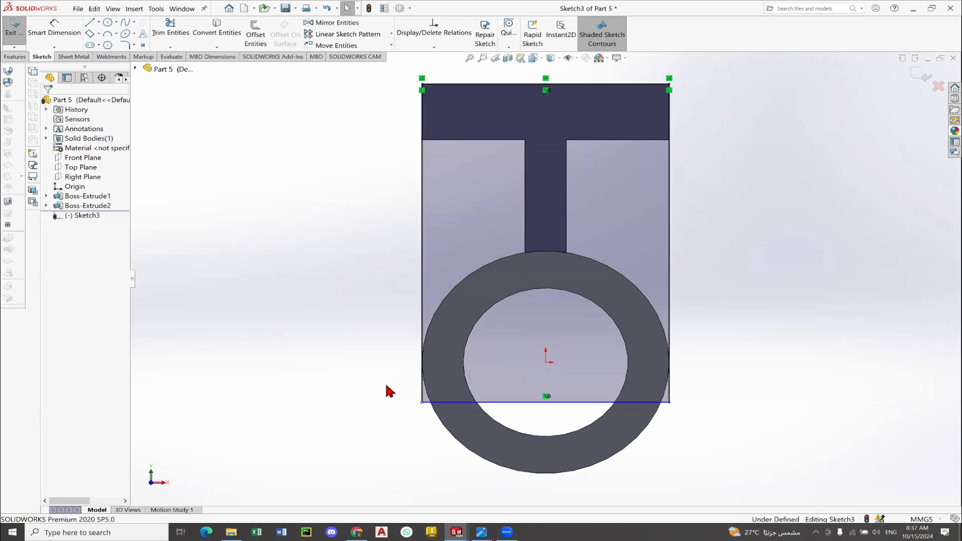
click(423, 403)
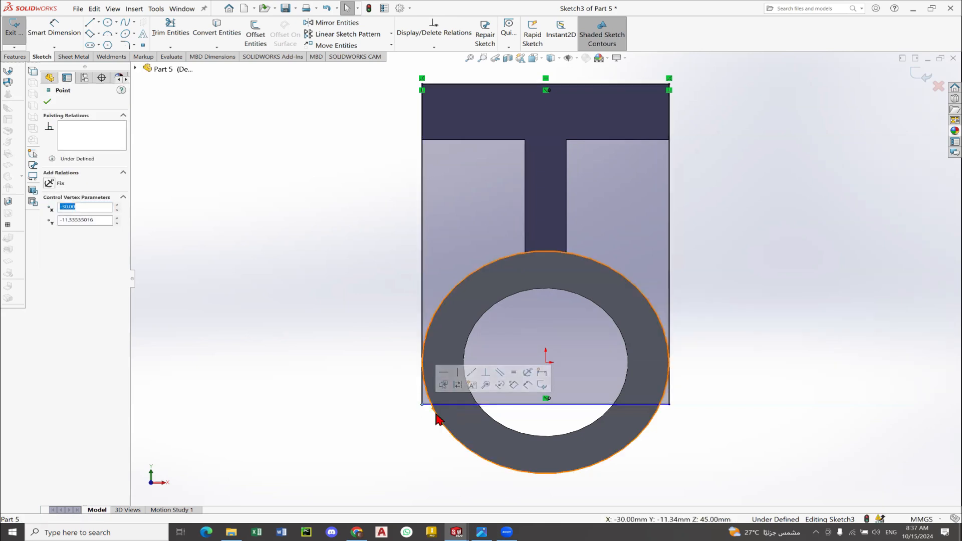
Convert the cylinder's outer circle into the sketch and power-trim everything below its centre, leaving the upper arc closing the profile.
key(Escape)
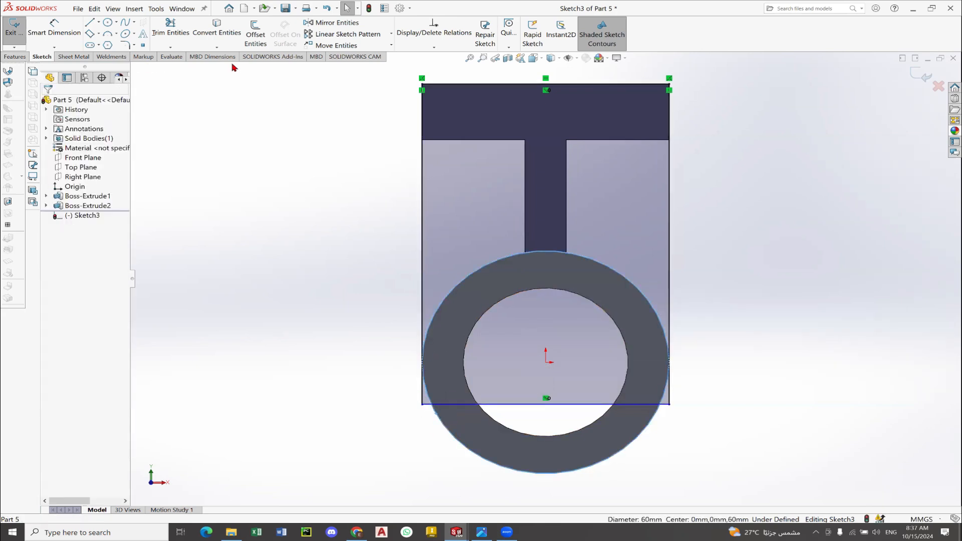
click(218, 28)
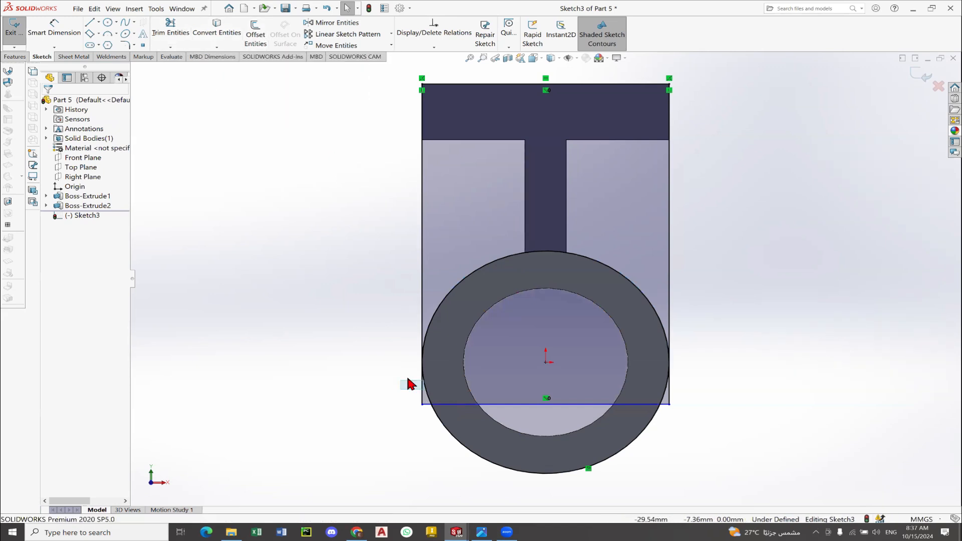
click(170, 28)
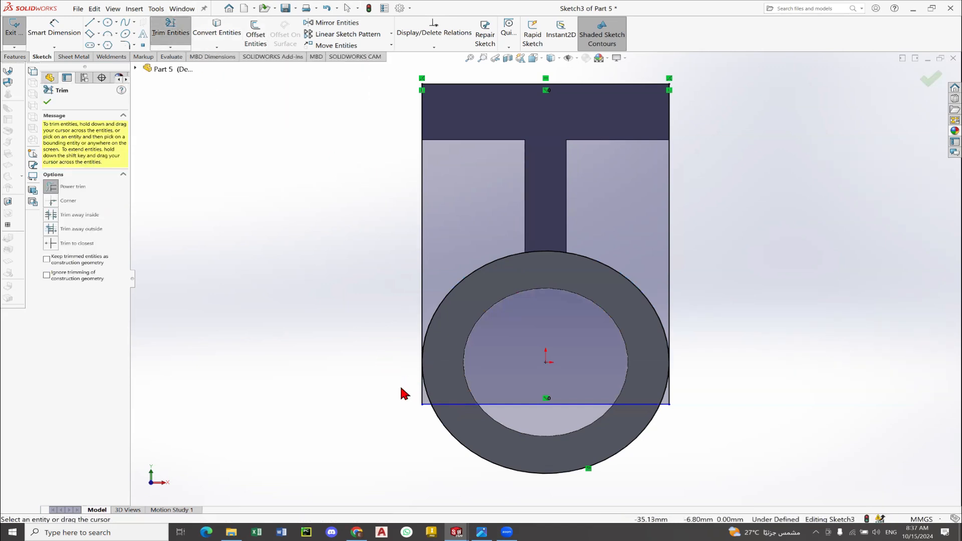
drag(402, 389, 430, 396)
mouse_move(445, 409)
mouse_down()
mouse_move(537, 415)
mouse_move(678, 398)
mouse_move(666, 405)
mouse_up()
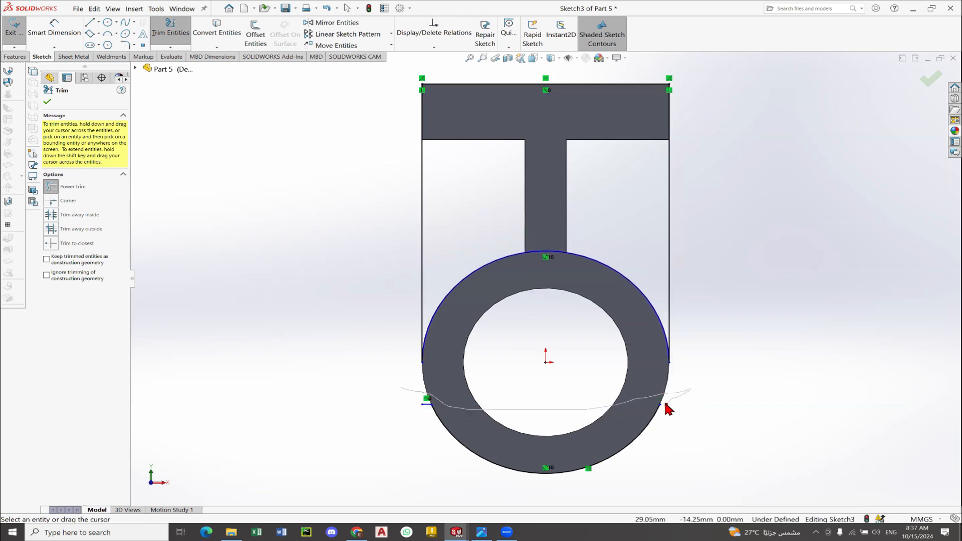
mouse_move(448, 413)
mouse_down()
mouse_move(429, 413)
mouse_move(438, 426)
mouse_up()
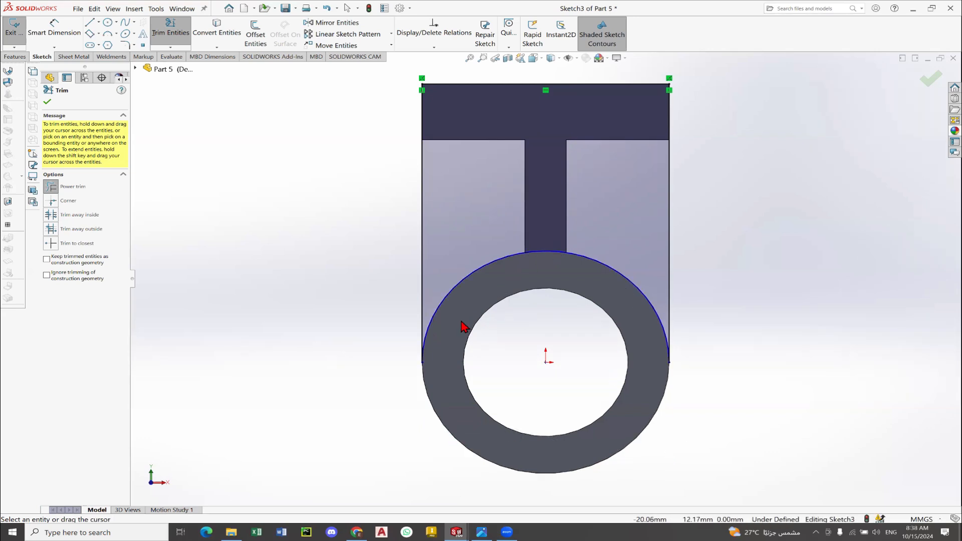
click(47, 101)
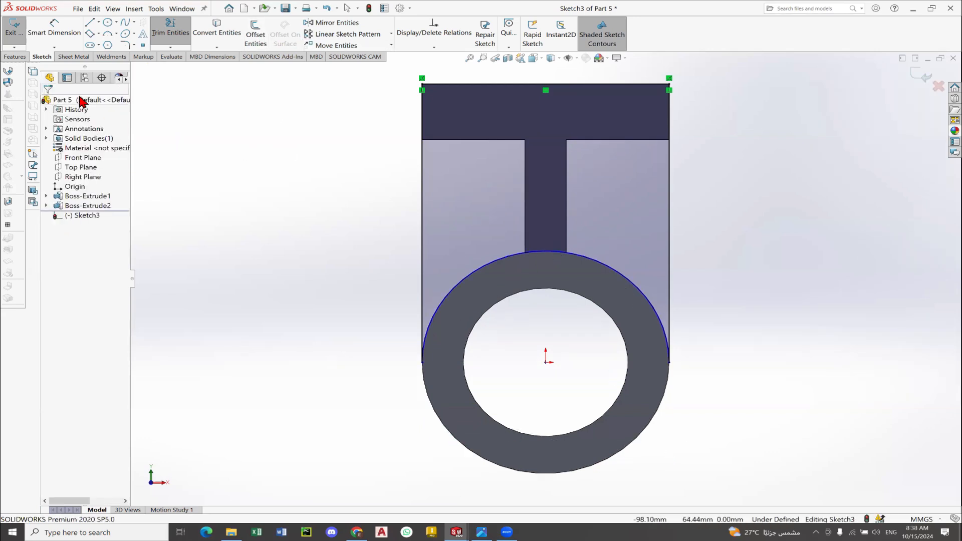
Pull the arc's left endpoint downward and snap it back onto the cylinder's edge at centre height.
click(422, 363)
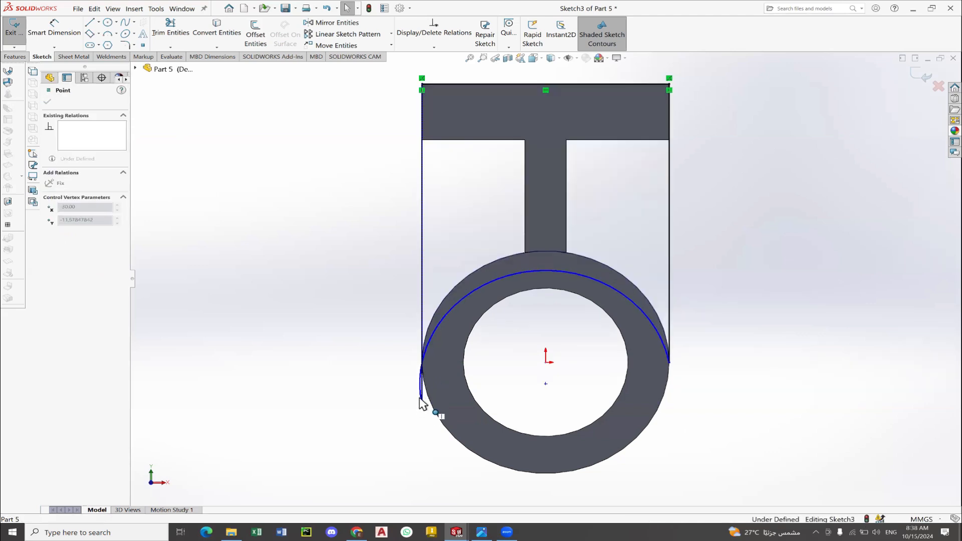
drag(422, 396, 423, 362)
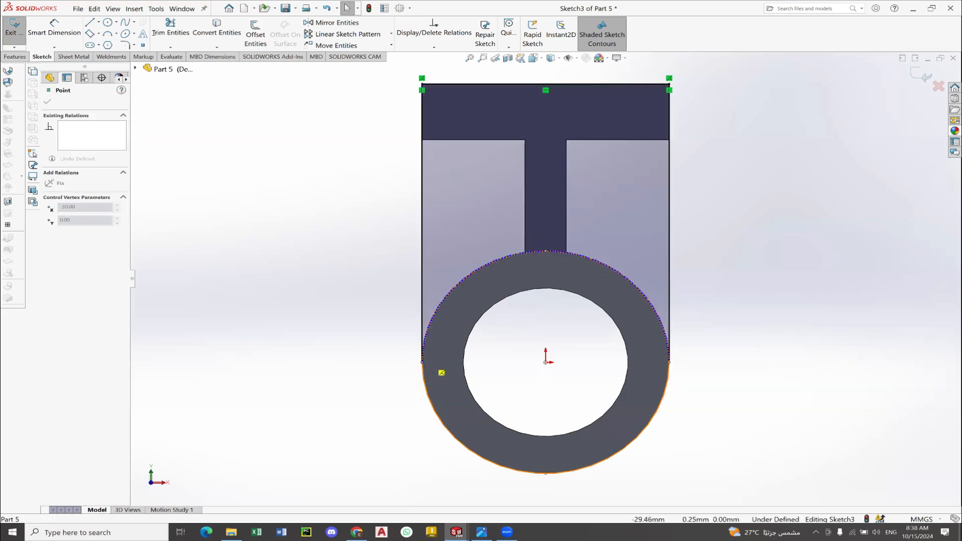
click(374, 374)
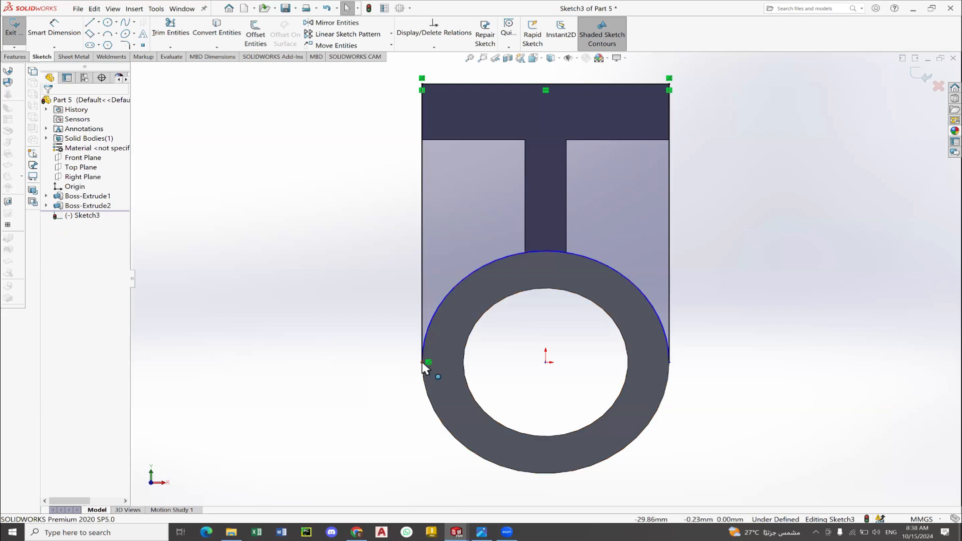
Add a Horizontal relation between the arc's left endpoint and the arc's centre point.
click(422, 362)
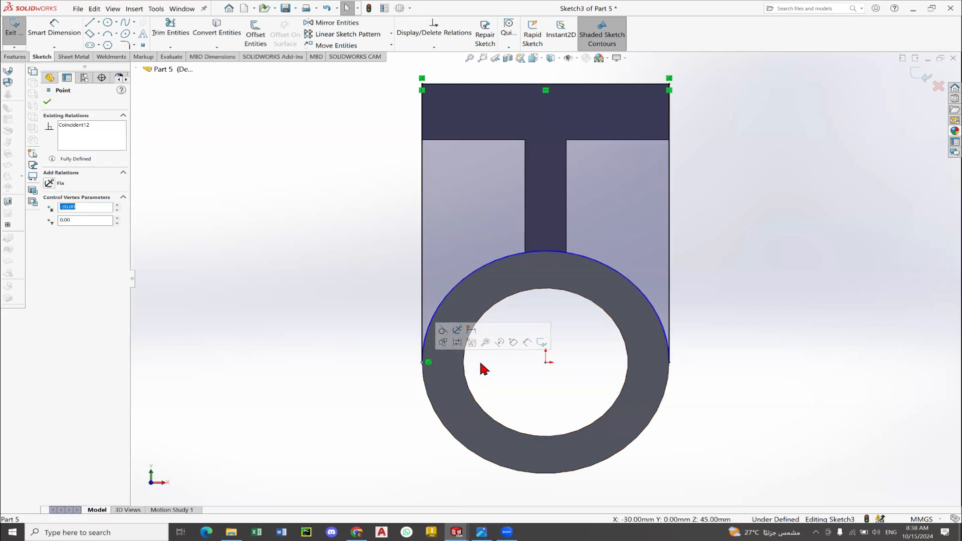
click(546, 363)
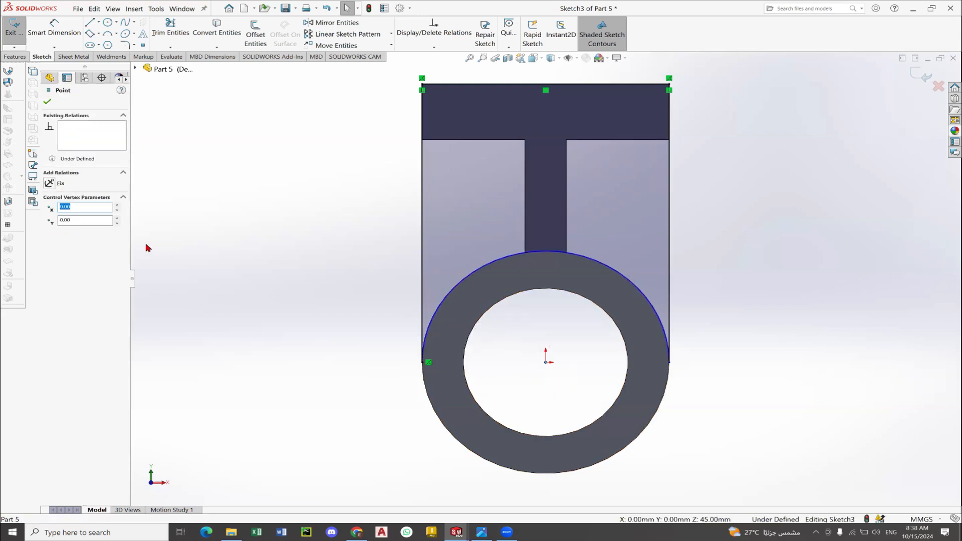
click(202, 179)
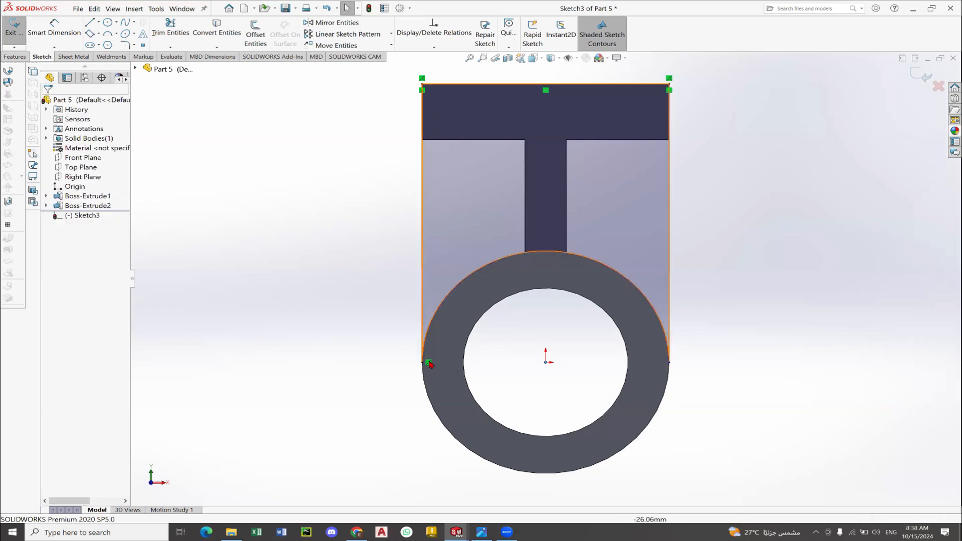
click(422, 362)
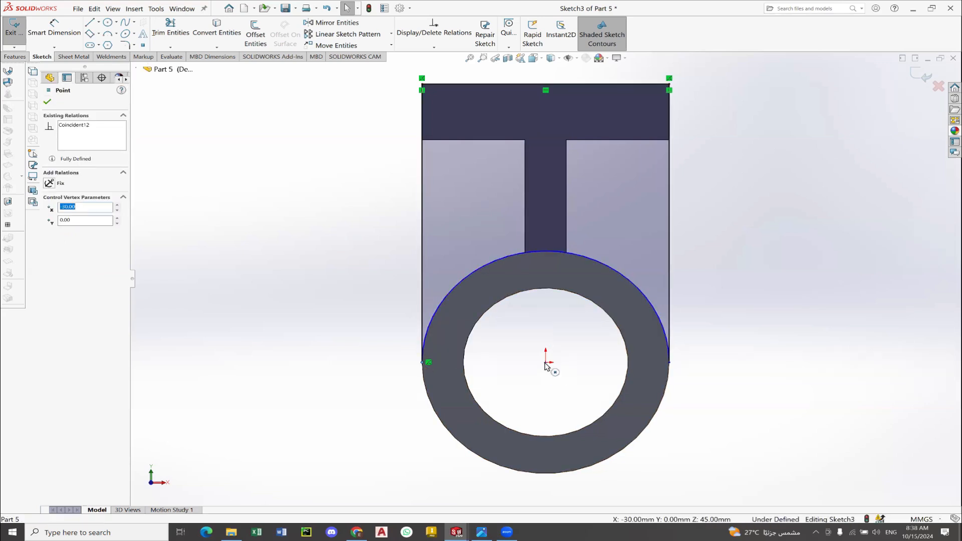
ctrl+click(546, 363)
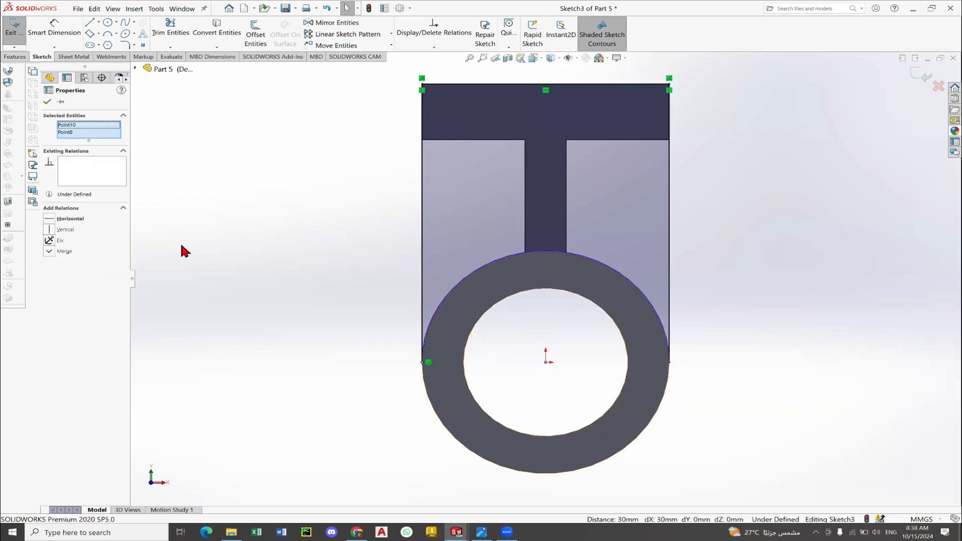
click(71, 219)
click(344, 263)
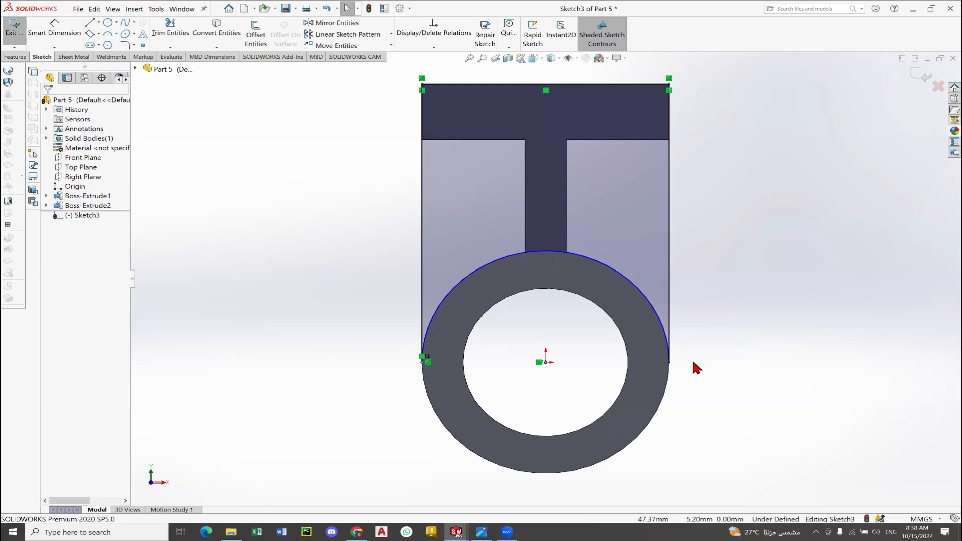
Add a Horizontal relation between the arc's right endpoint and the arc's centre point.
click(670, 362)
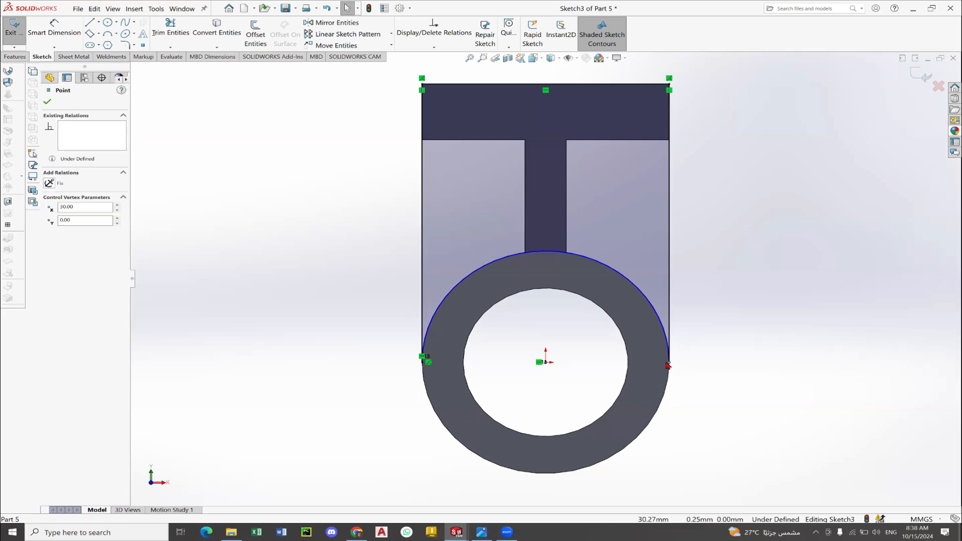
ctrl+click(546, 363)
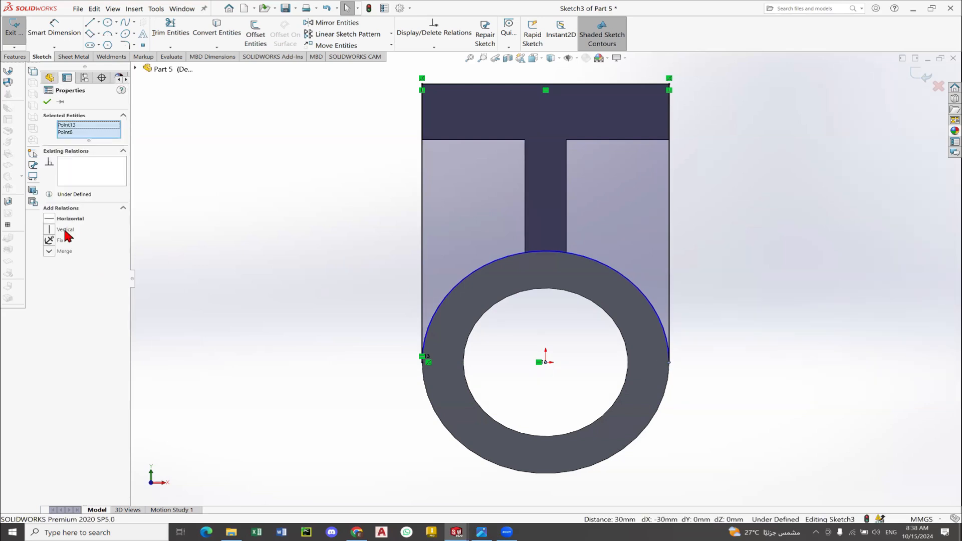
click(69, 220)
click(268, 240)
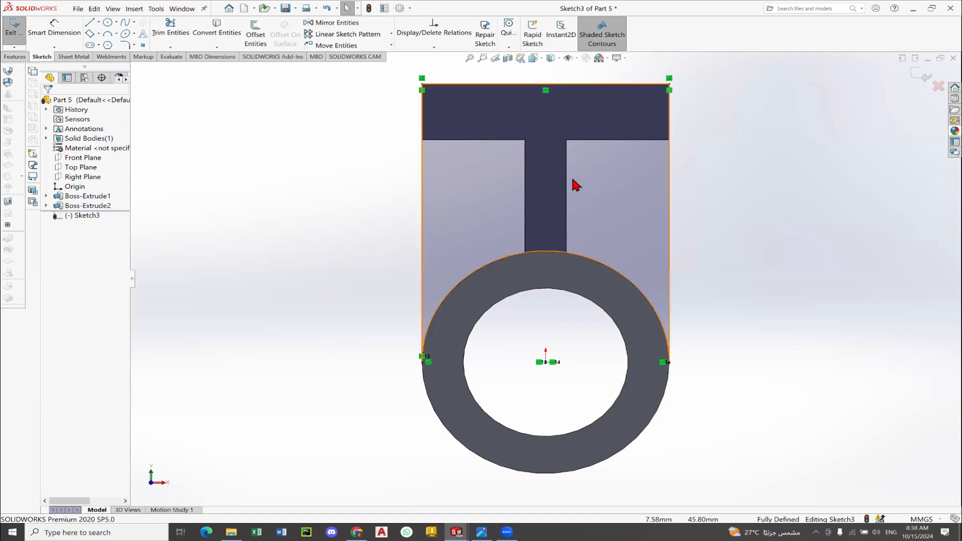
Extrude the base profile 15 mm with the direction reversed into the existing body, and save the part.
key(alt+Tab)
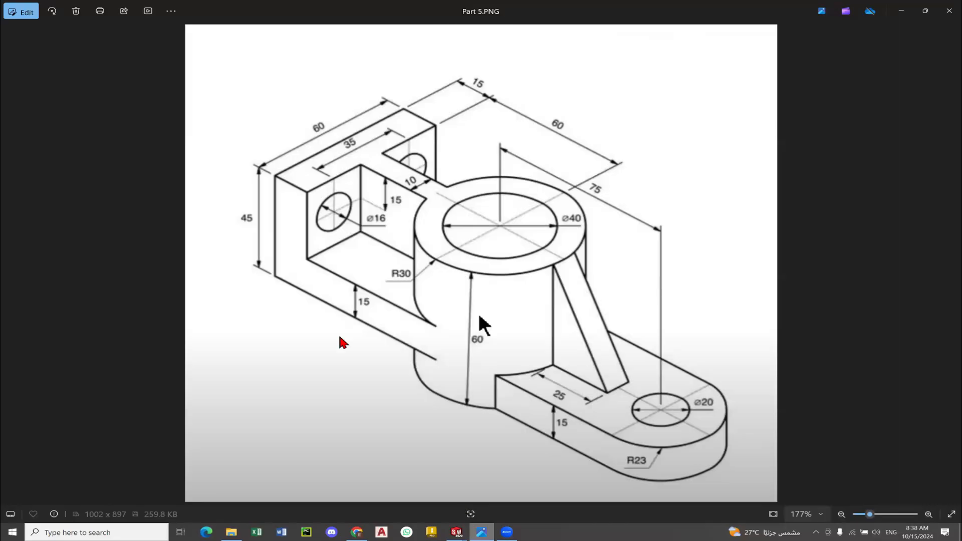
key(alt+Tab)
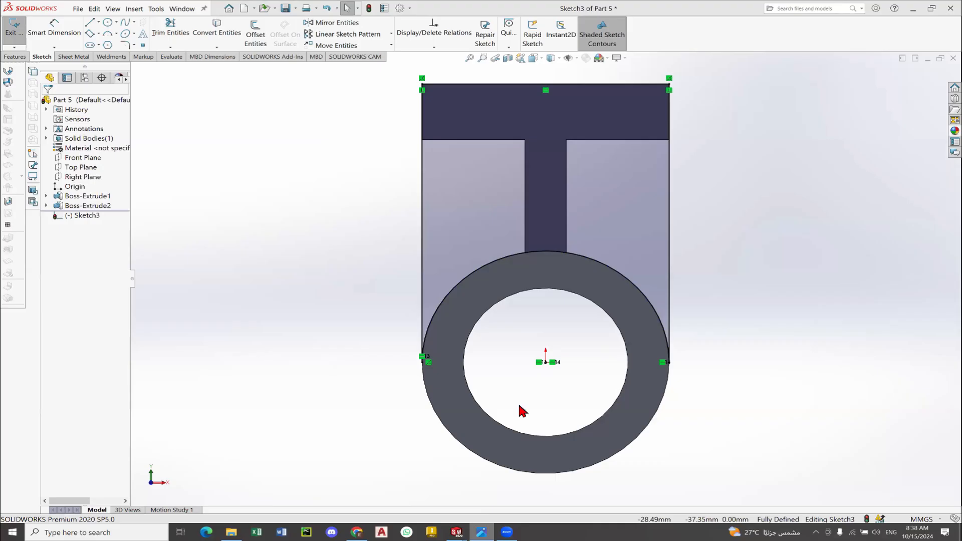
mouse_move(530, 283)
middle_down()
mouse_move(636, 204)
mouse_move(510, 273)
mouse_move(533, 182)
mouse_move(278, 60)
middle_up()
click(14, 57)
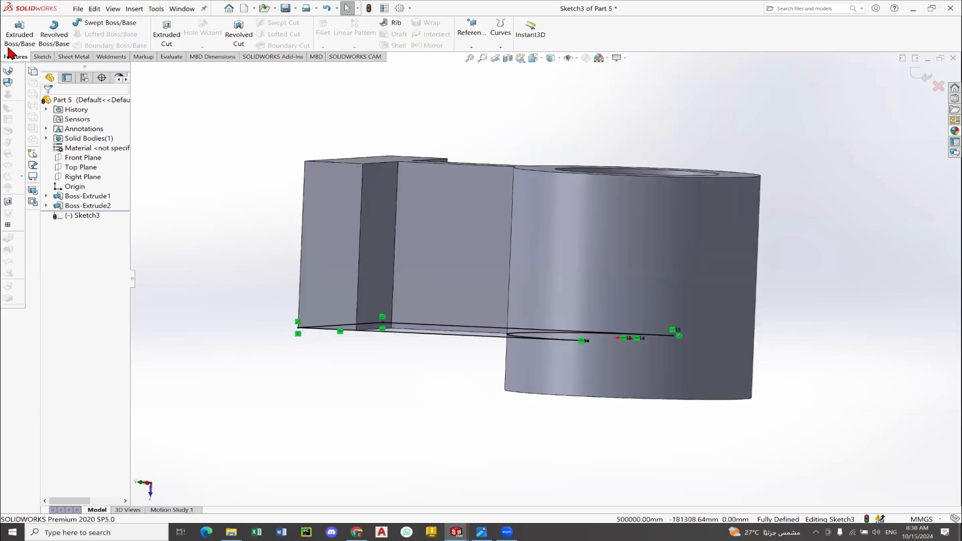
click(19, 31)
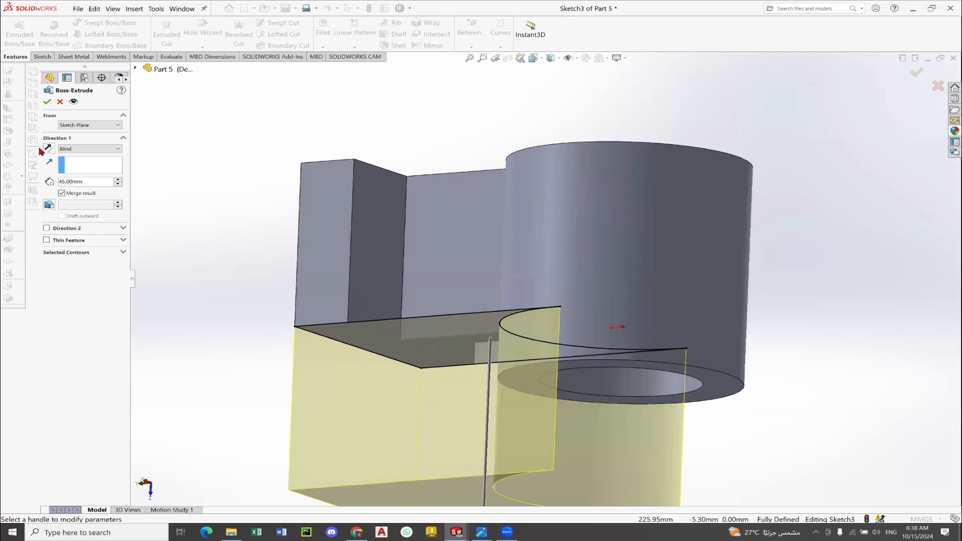
click(48, 150)
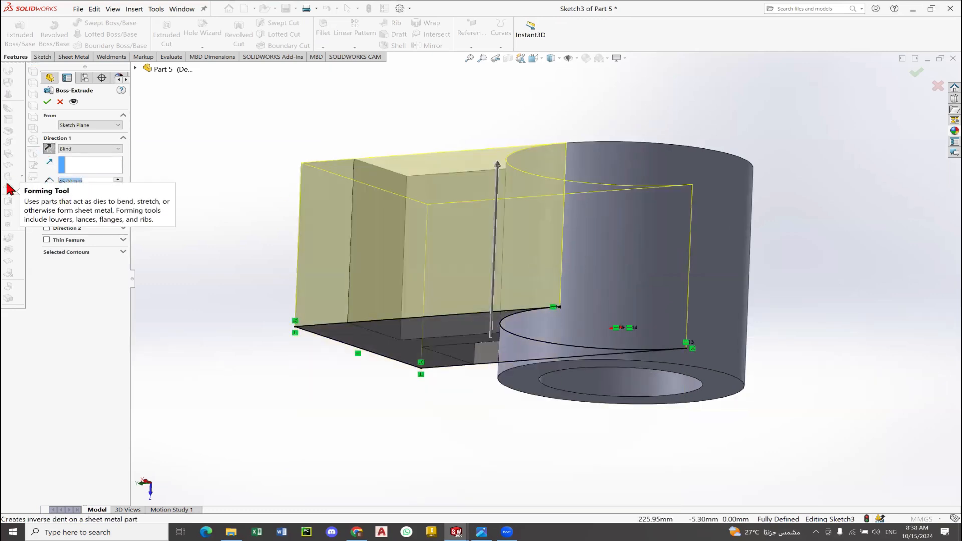
text(15)
key(Return)
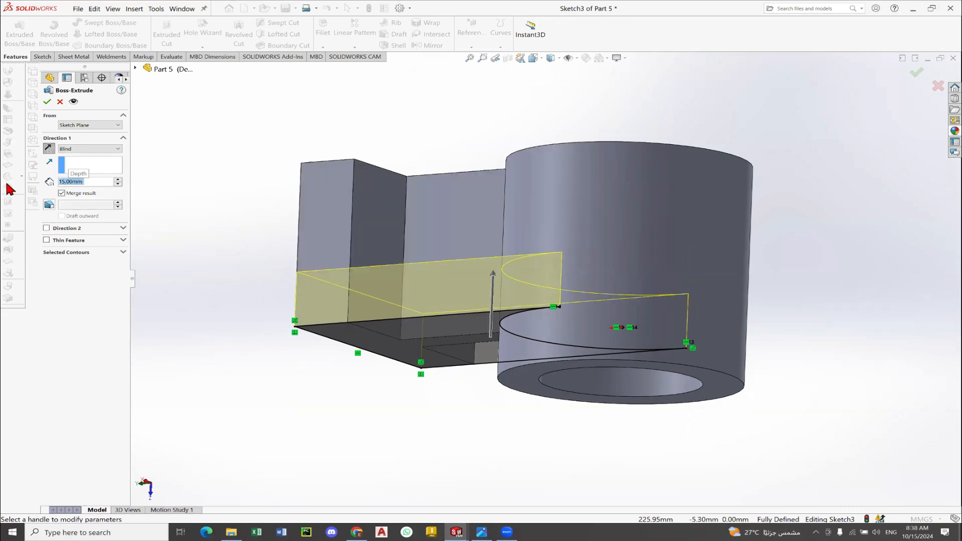
middle_drag(455, 194, 437, 232)
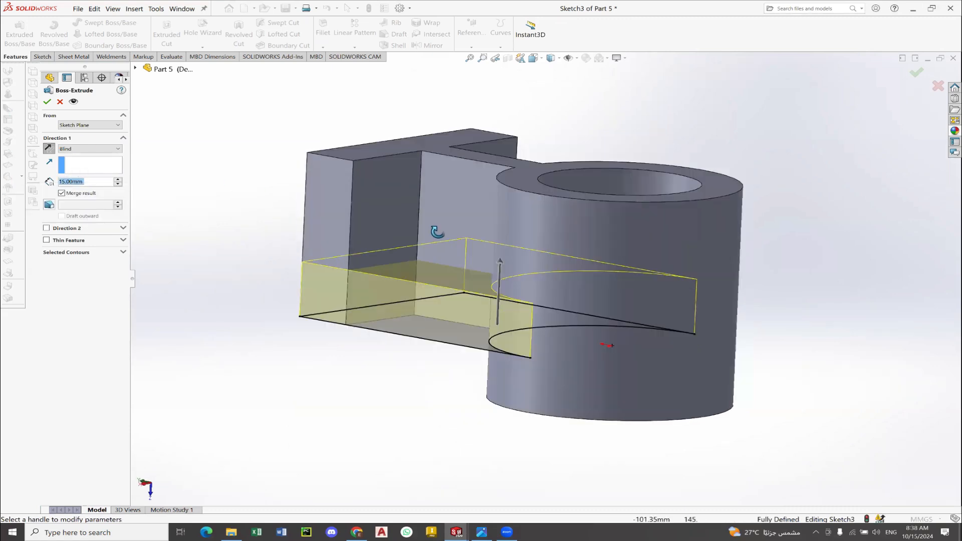
click(47, 101)
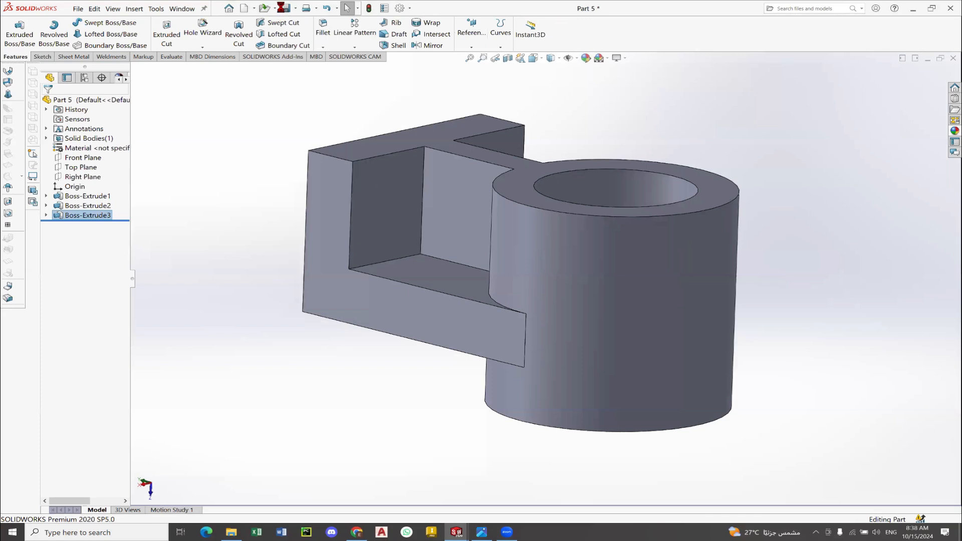
click(284, 8)
Start a sketch on the back plate's inner face and draw two circles about 15 mm in diameter, one on each side of the web.
middle_drag(630, 312, 608, 335)
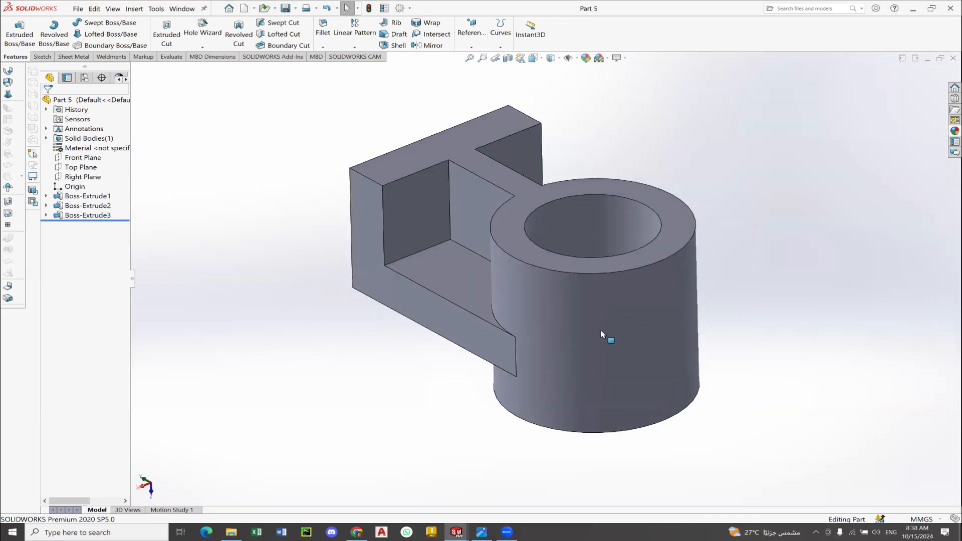
key(alt+Tab)
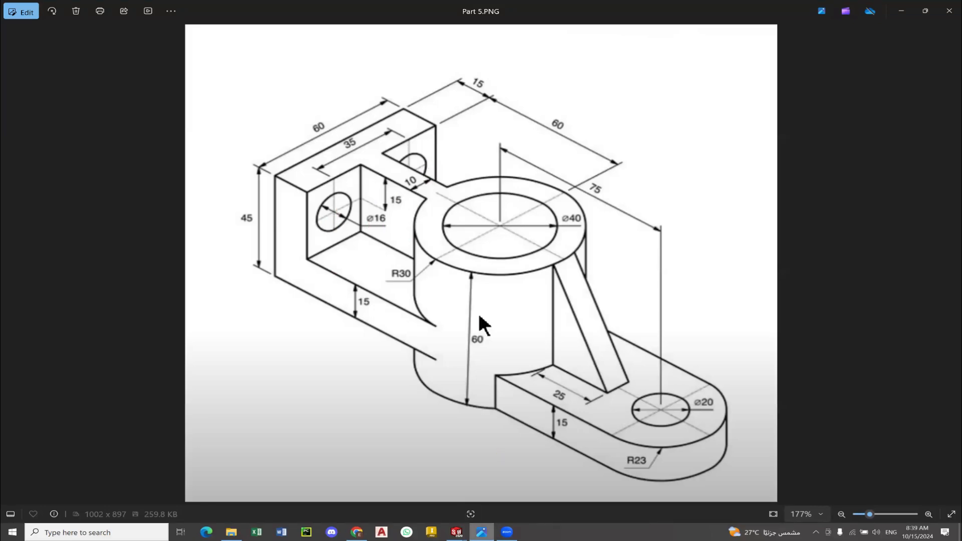
click(457, 532)
click(416, 204)
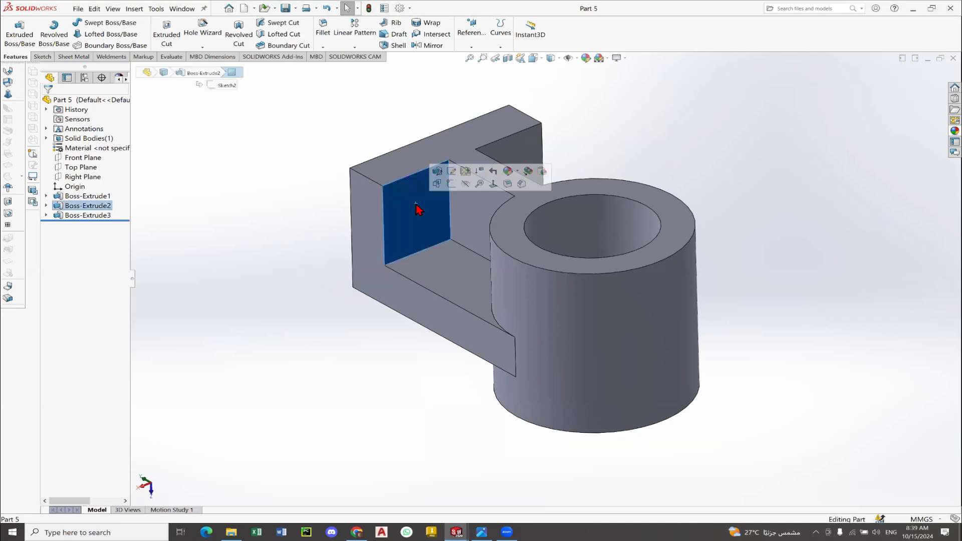
click(17, 28)
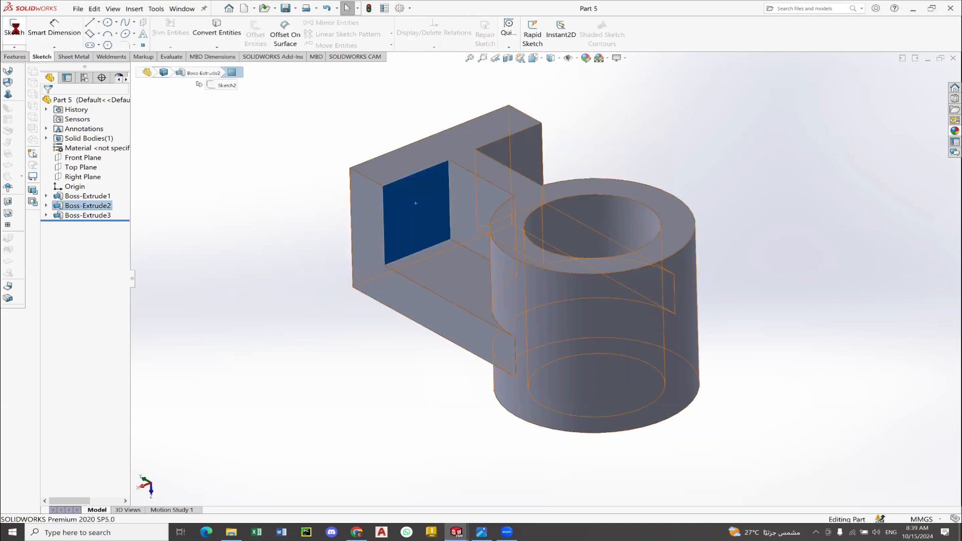
click(117, 23)
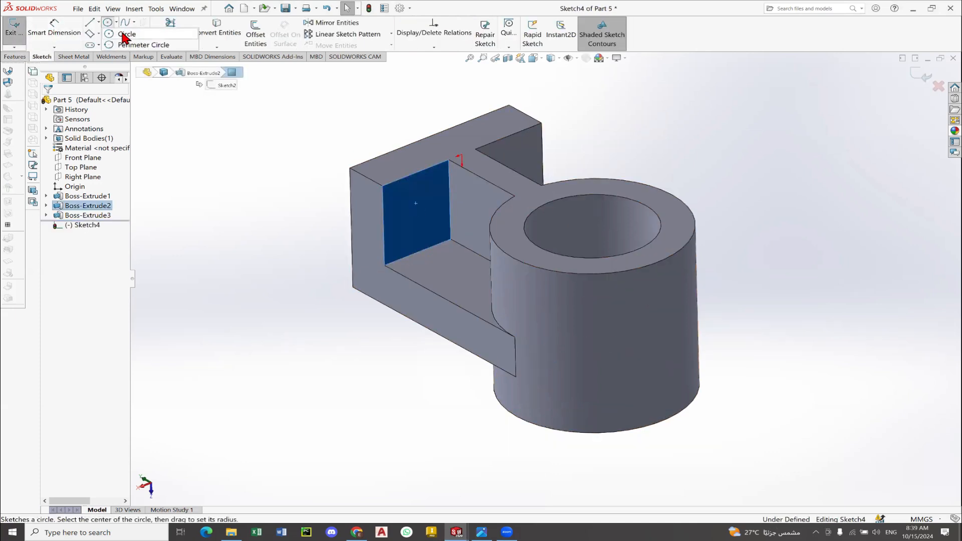
click(123, 35)
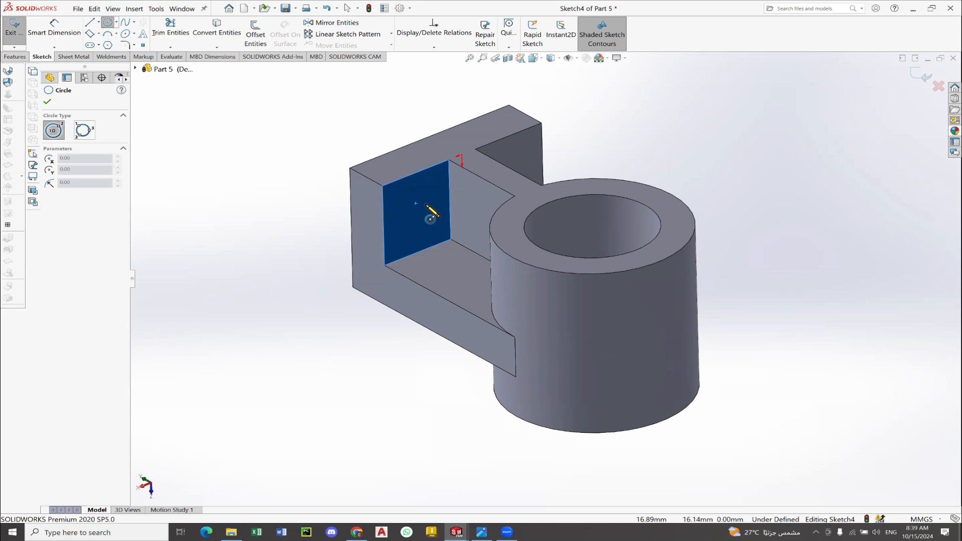
drag(418, 215, 438, 199)
middle_drag(494, 190, 470, 212)
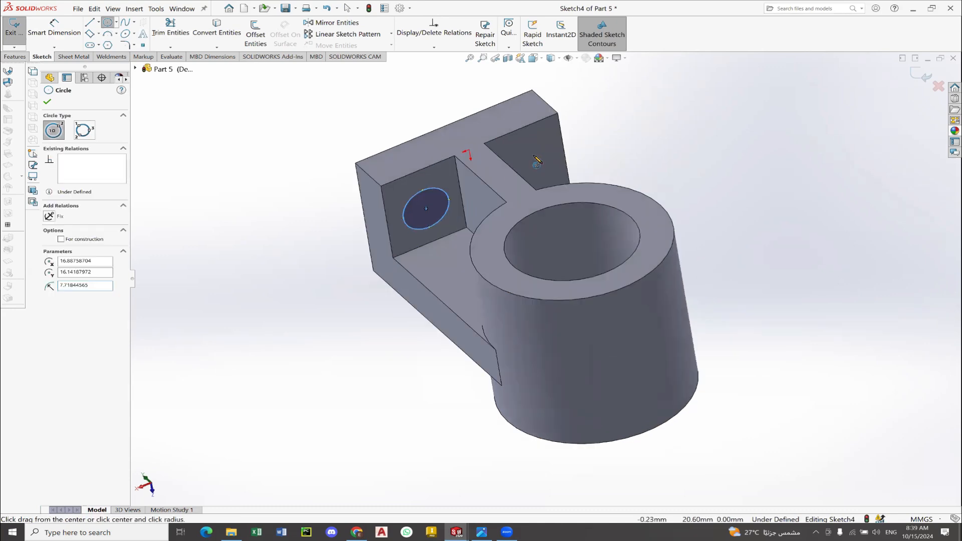
drag(533, 155, 555, 141)
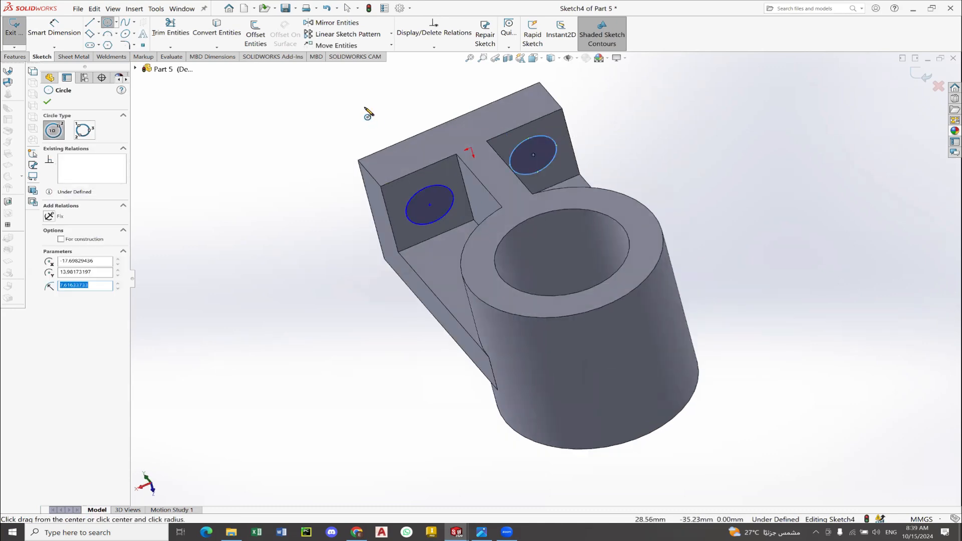
right_click(365, 108)
click(376, 114)
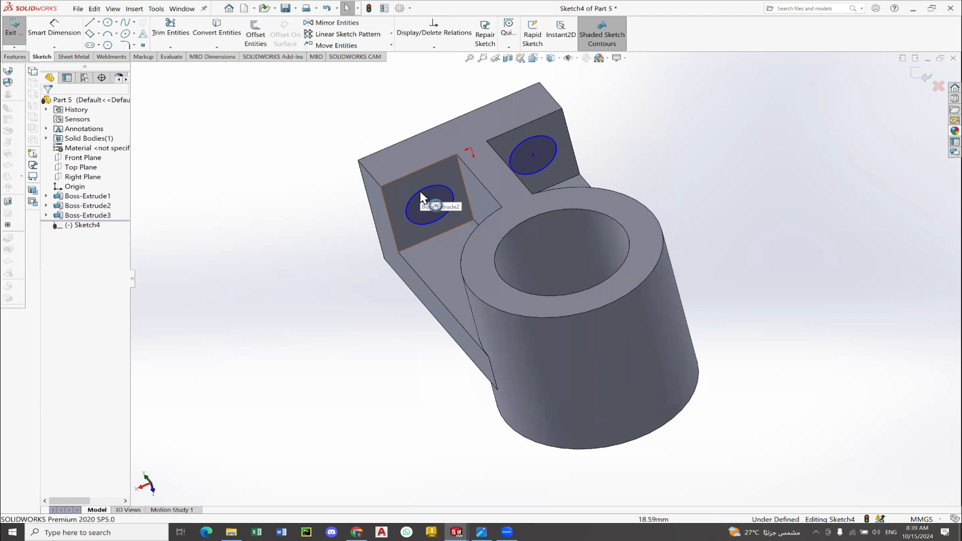
Add an Equal relation between the two circles on the back plate.
click(421, 196)
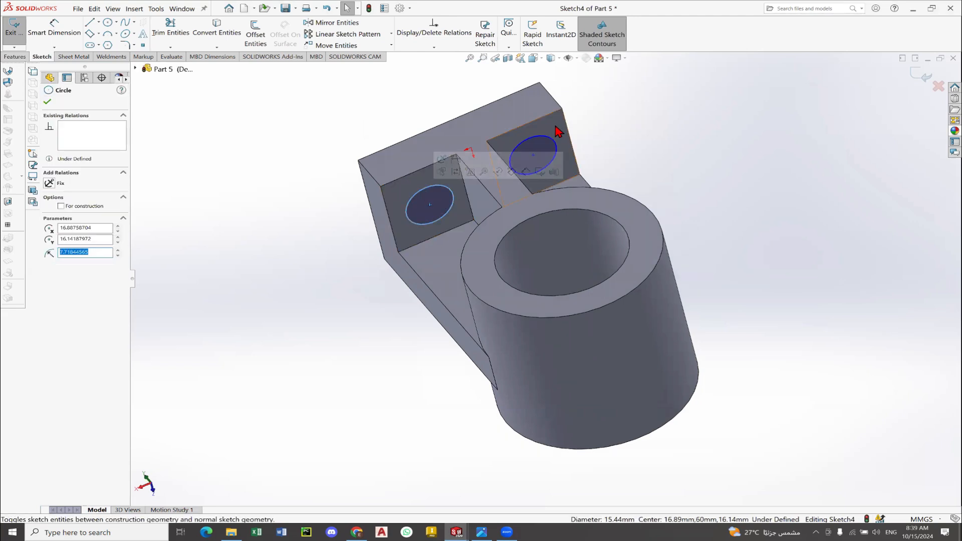
ctrl+click(534, 142)
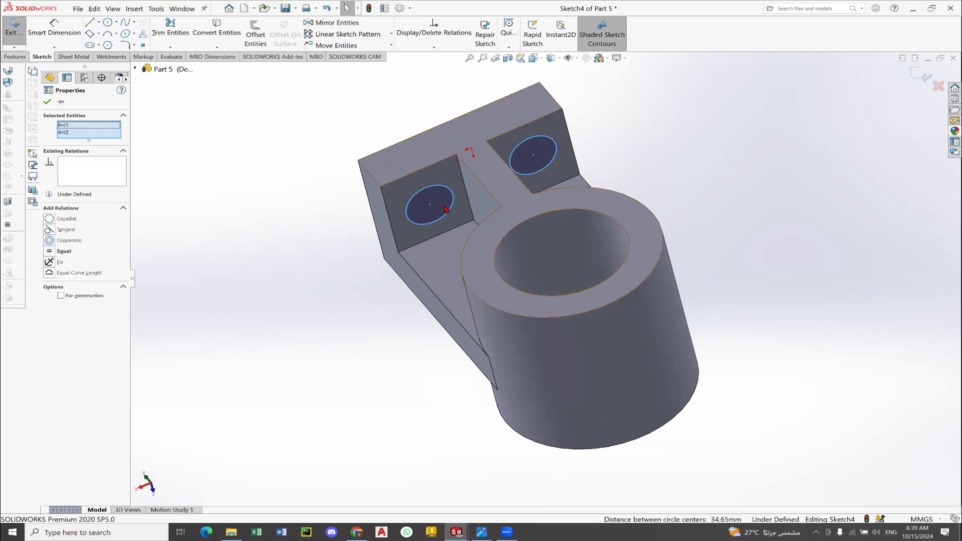
click(64, 252)
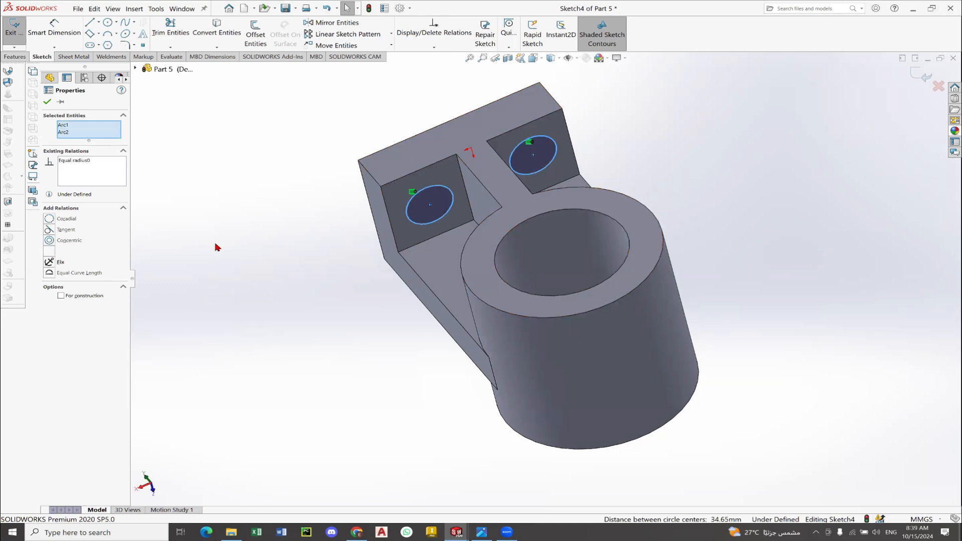
click(47, 104)
Check the hole size in the reference drawing and dimension the left circle's diameter to 16 mm.
key(alt+Tab)
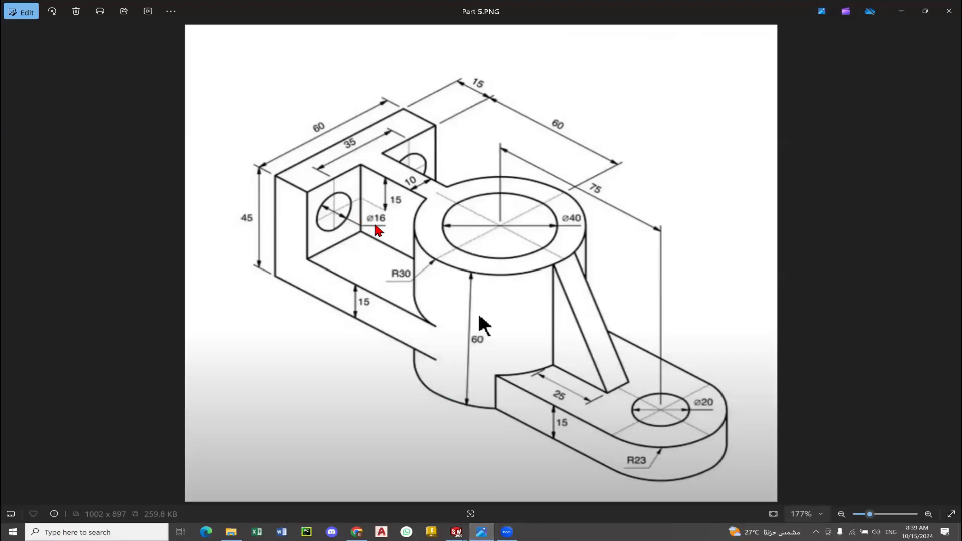
key(alt+Tab)
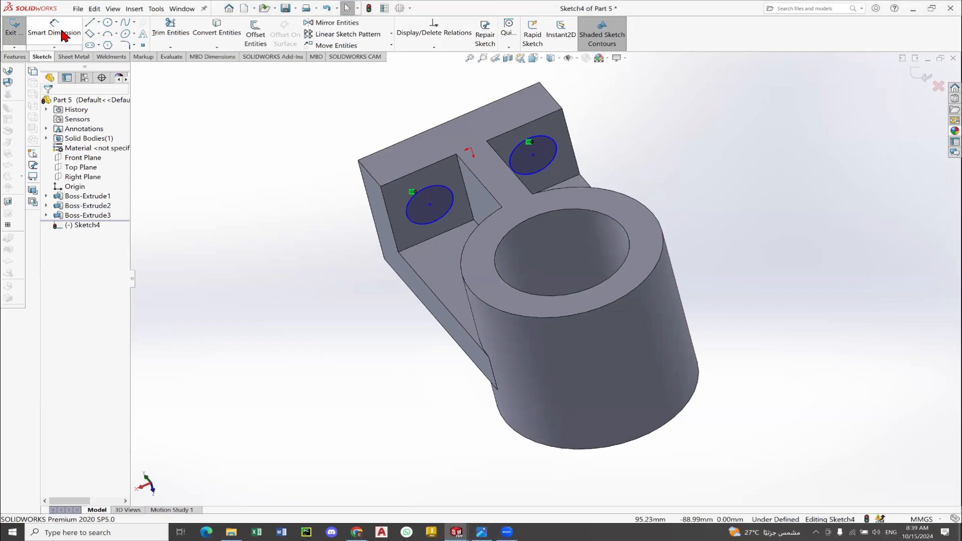
click(55, 29)
click(408, 208)
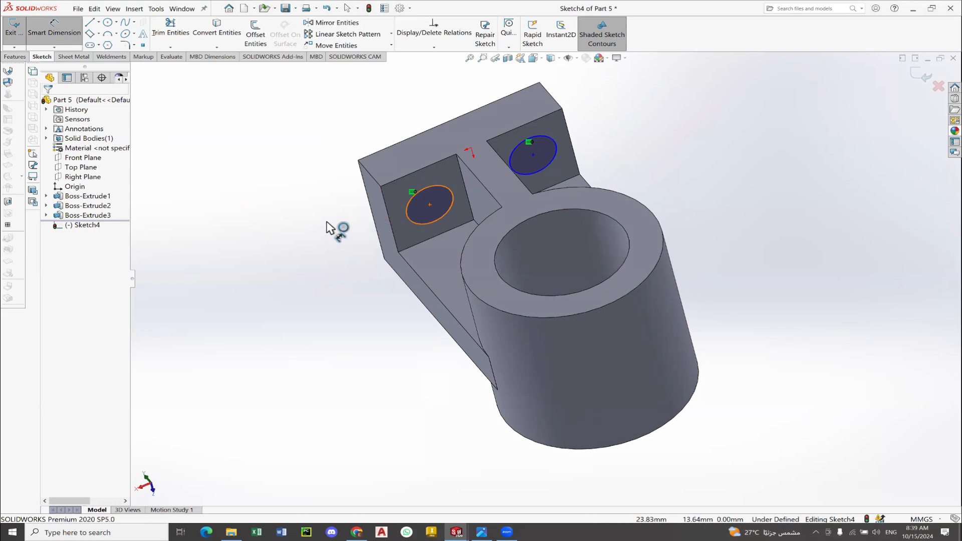
click(326, 225)
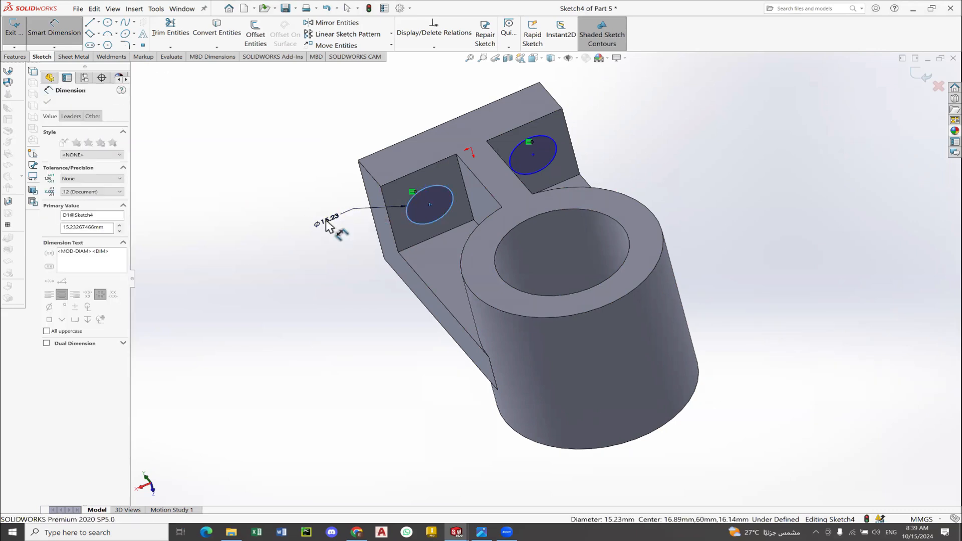
text(16)
key(Return)
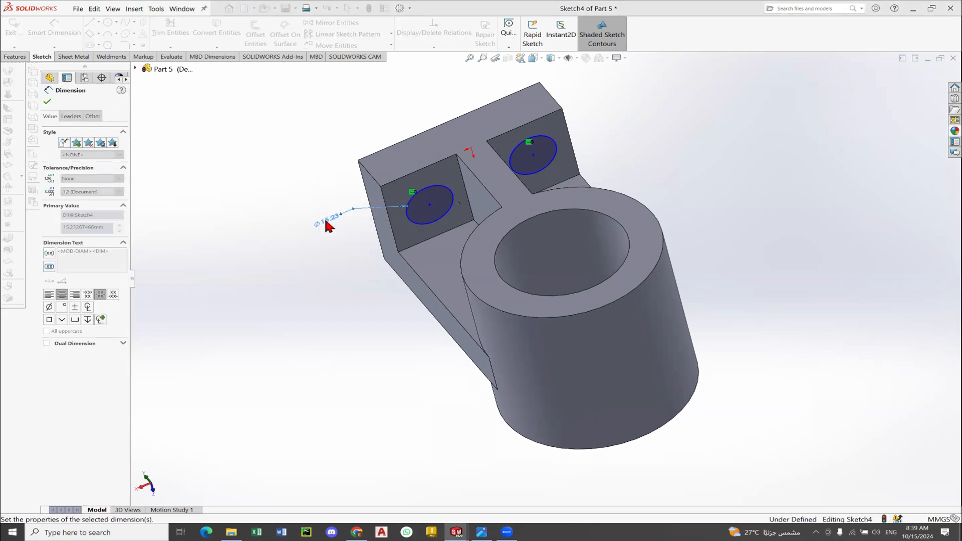
click(47, 102)
Draw a centerline connecting the centres of the two circles.
click(99, 23)
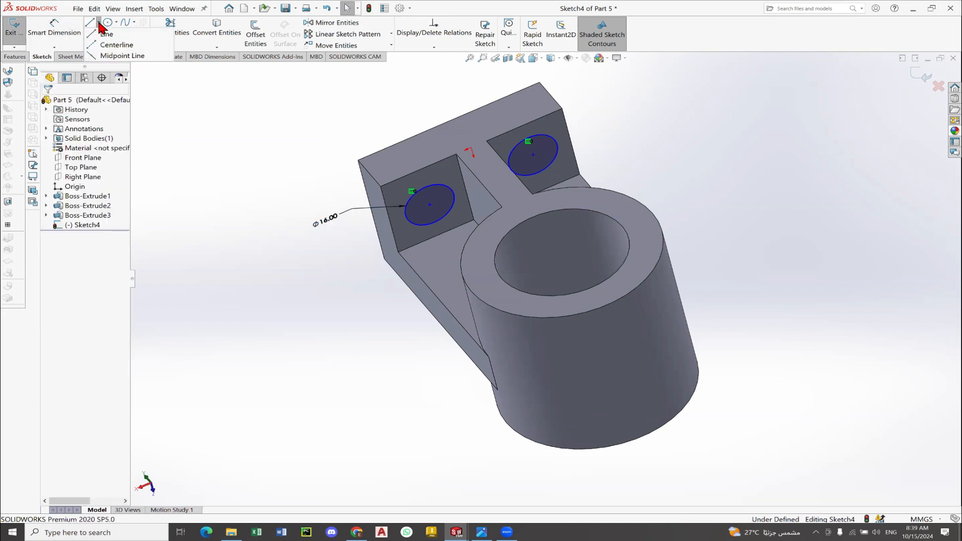
click(113, 45)
scroll(413, 156, down, 3)
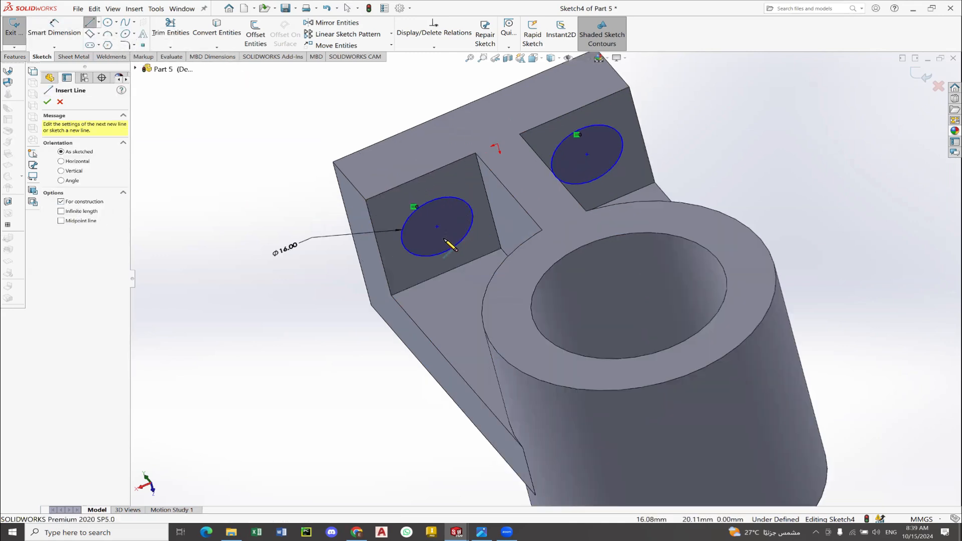
click(437, 227)
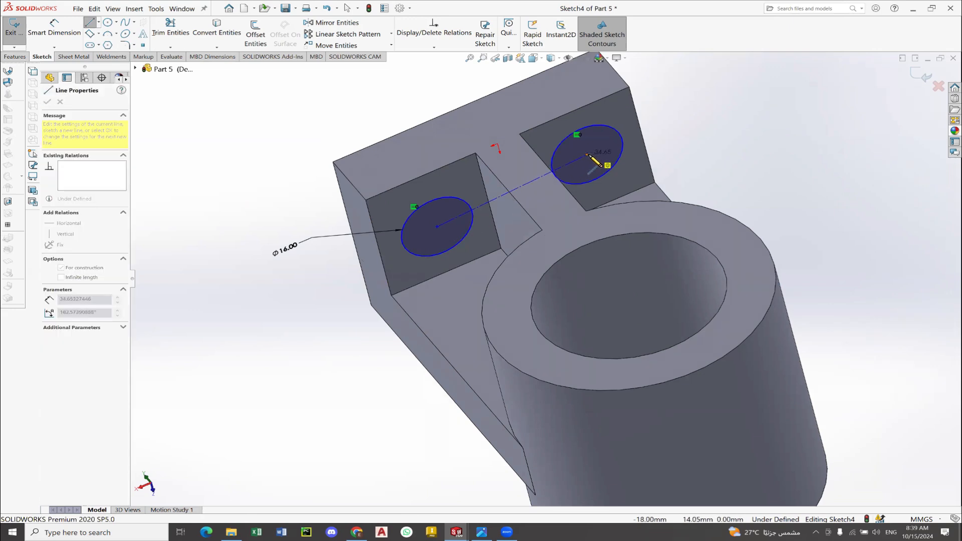
click(587, 155)
key(Escape)
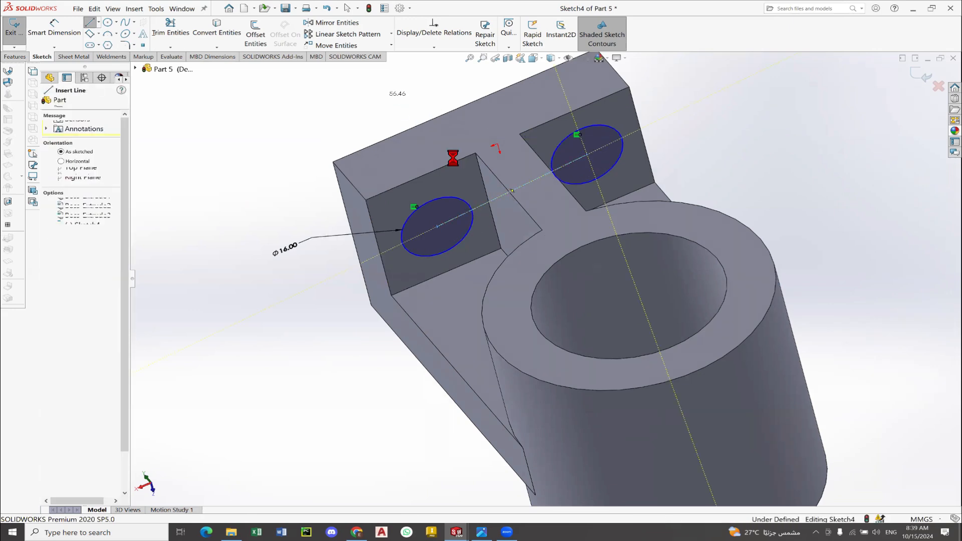
Make the centerline between the two circle centres horizontal.
click(480, 203)
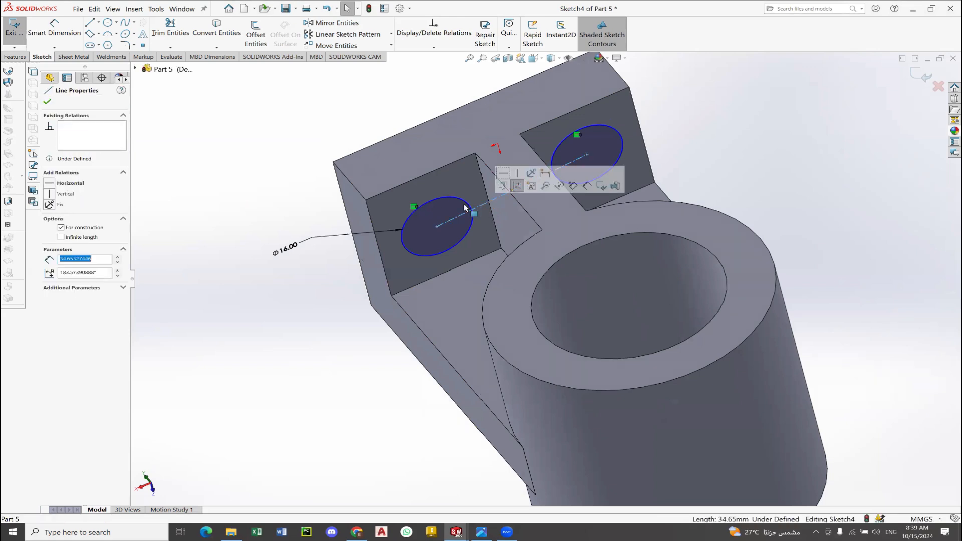
click(69, 184)
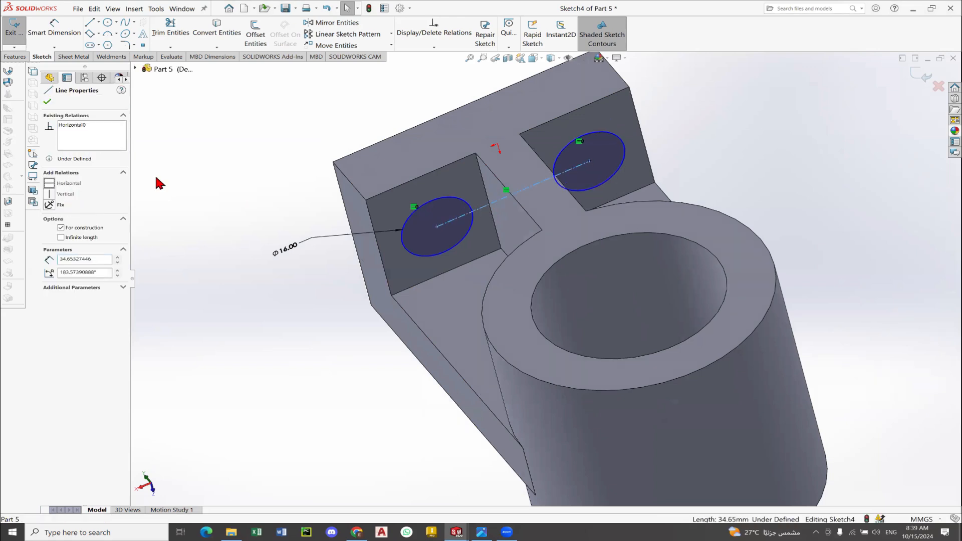
click(265, 152)
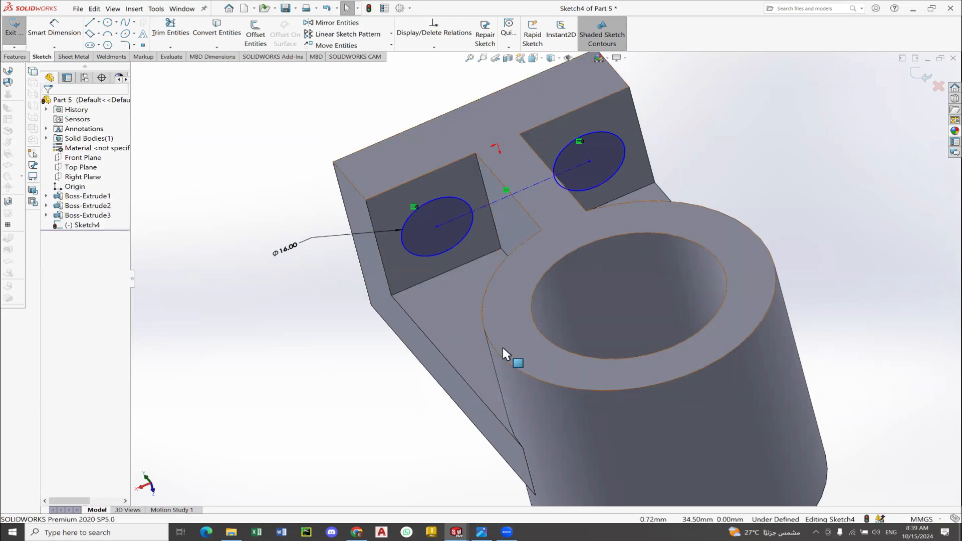
Check the hole height in the reference drawing and dimension the circles' centerline 15 mm below the back plate's upper edge.
middle_drag(504, 348, 493, 286)
click(482, 532)
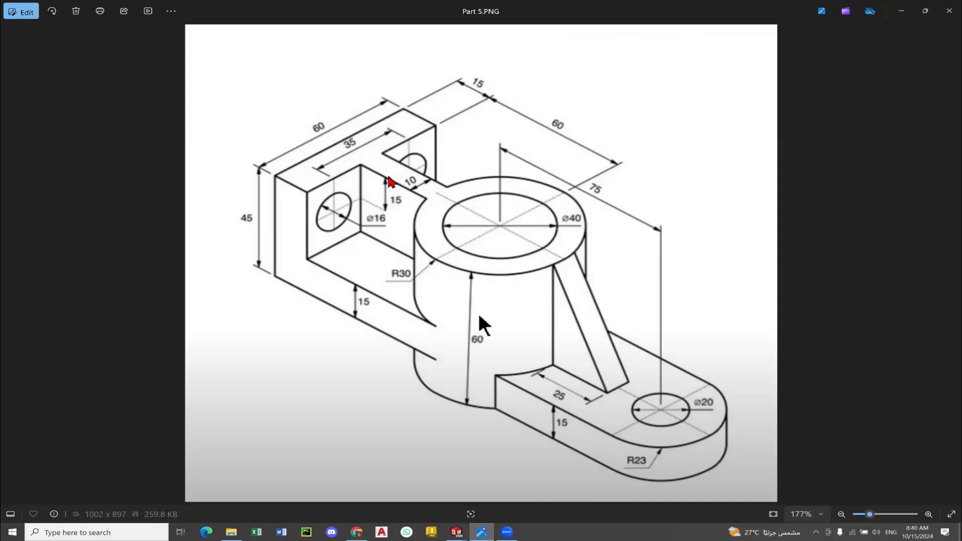
key(alt+Tab)
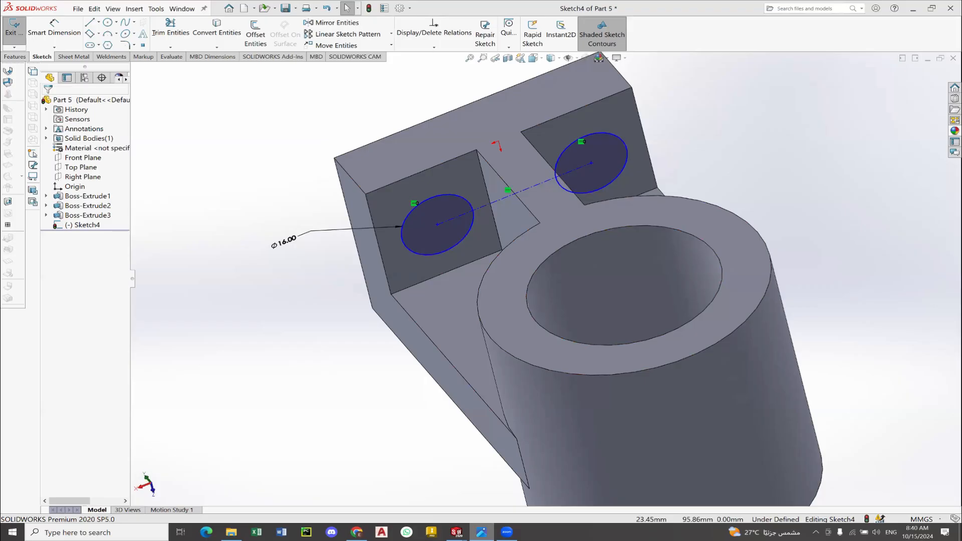
click(53, 26)
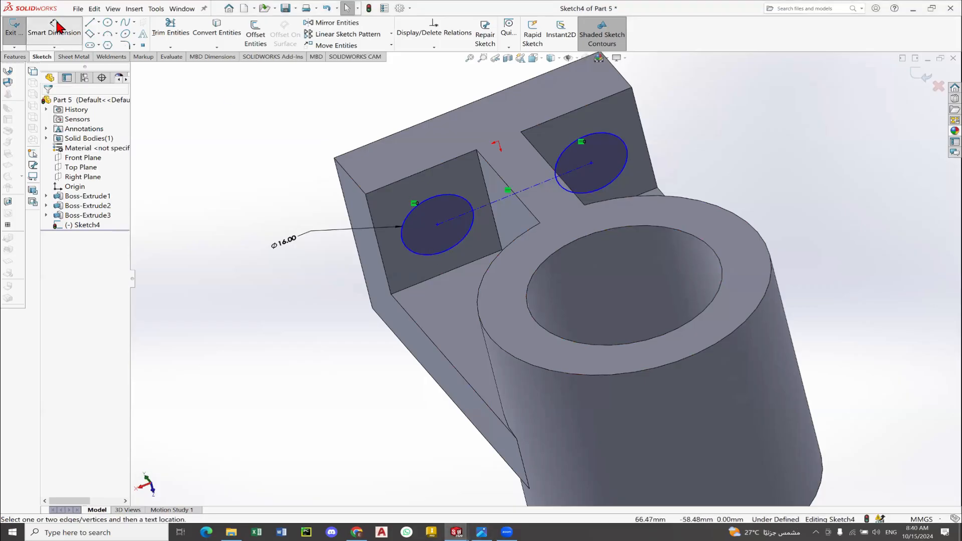
click(426, 170)
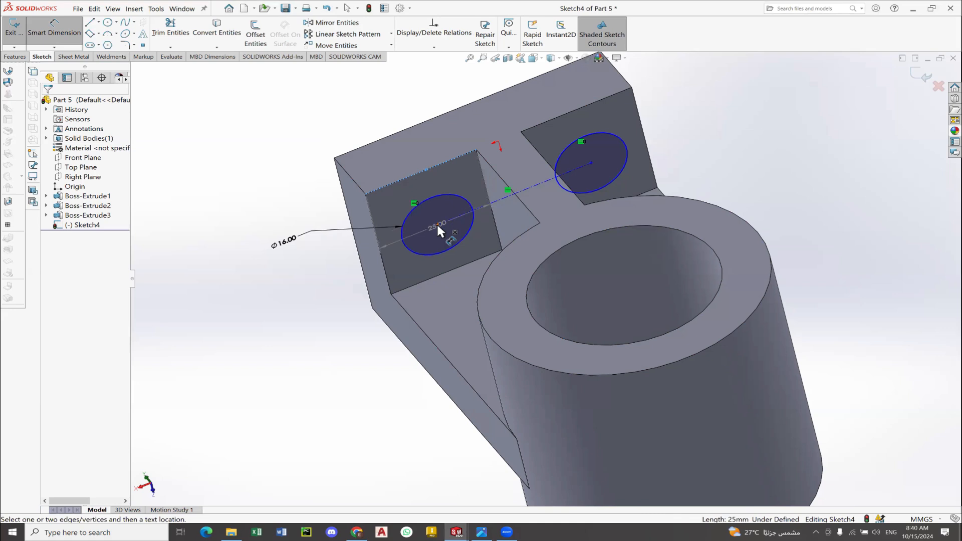
click(437, 224)
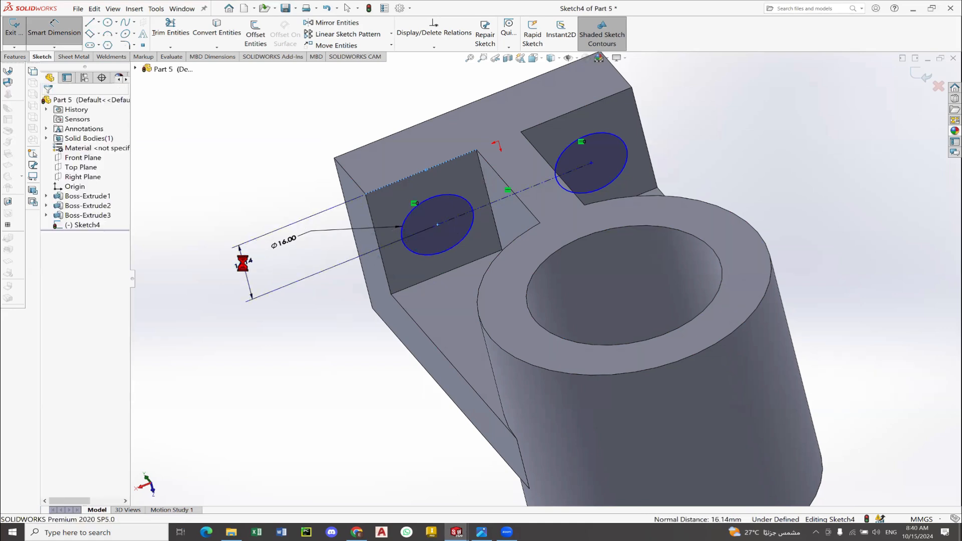
click(243, 264)
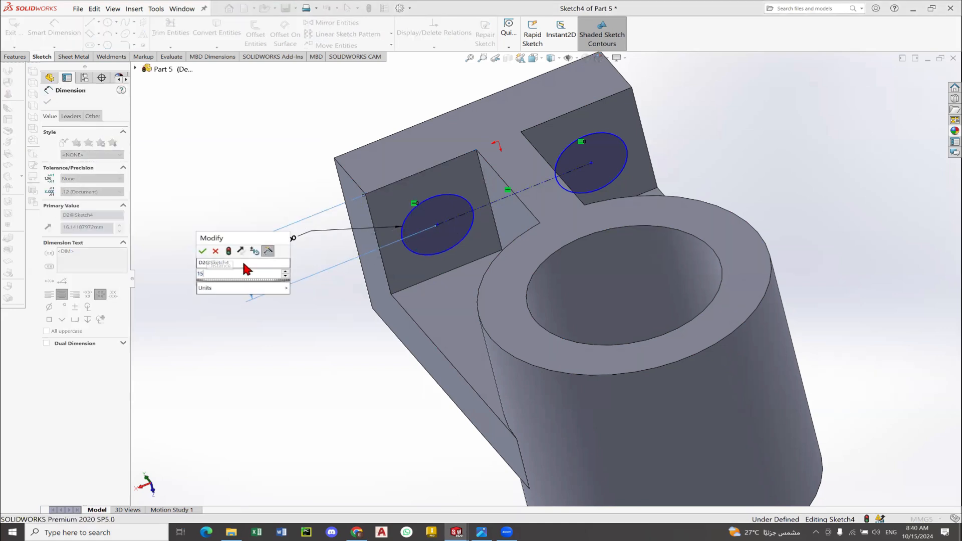
key(Return)
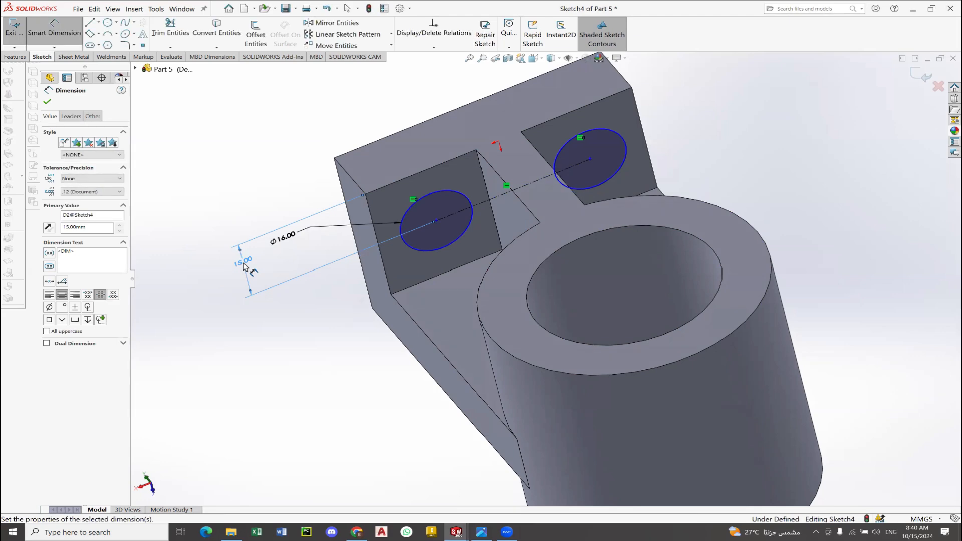
click(49, 102)
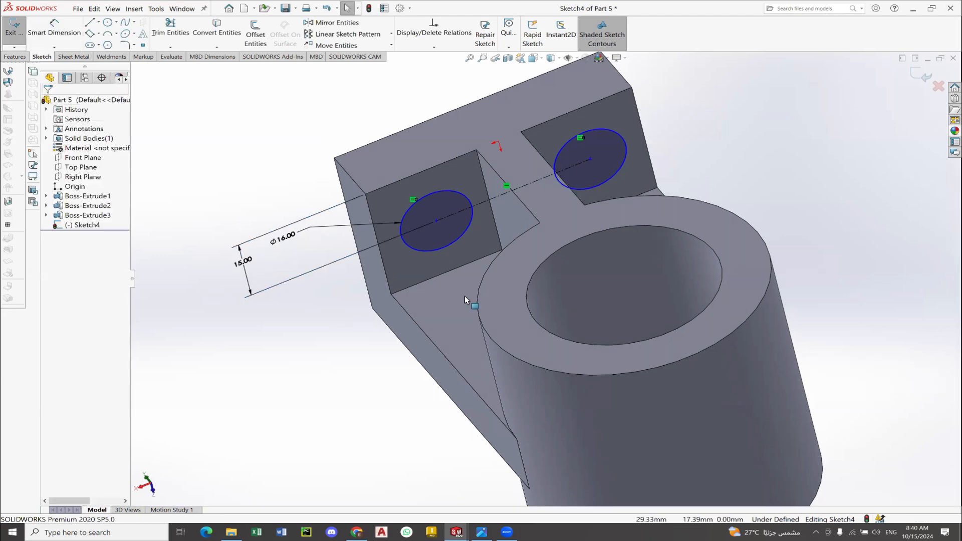
Check the hole spacing in the reference drawing and dimension the distance between the two circle centres to 35 mm.
click(482, 533)
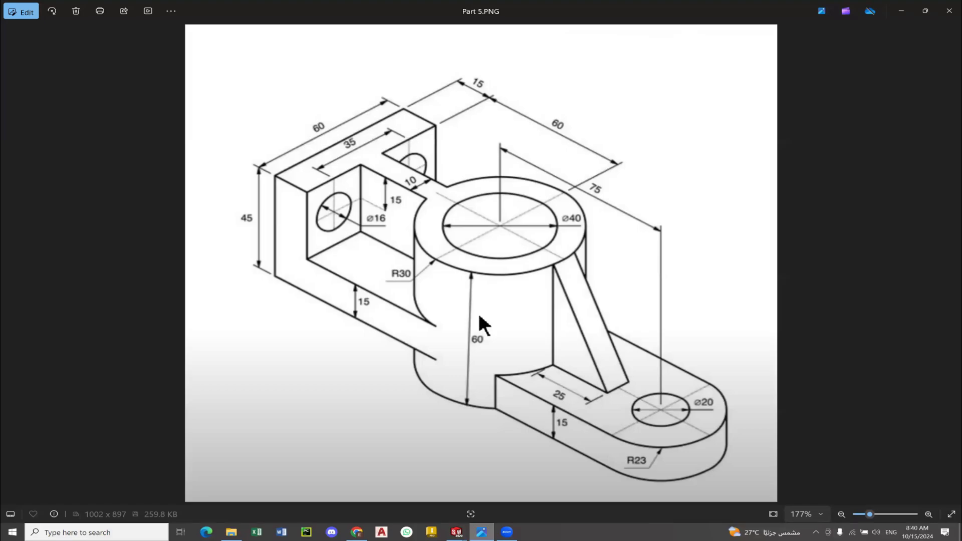
click(457, 532)
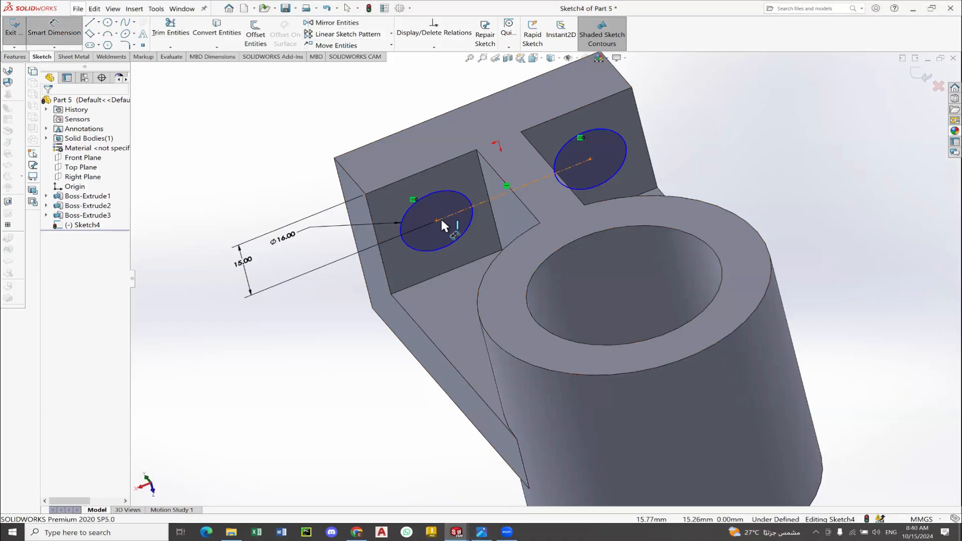
click(591, 160)
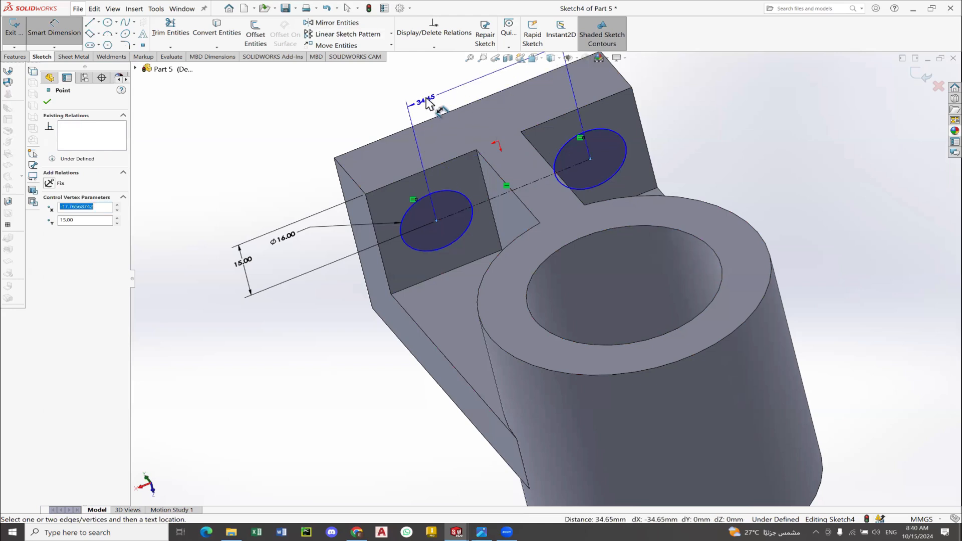
click(432, 100)
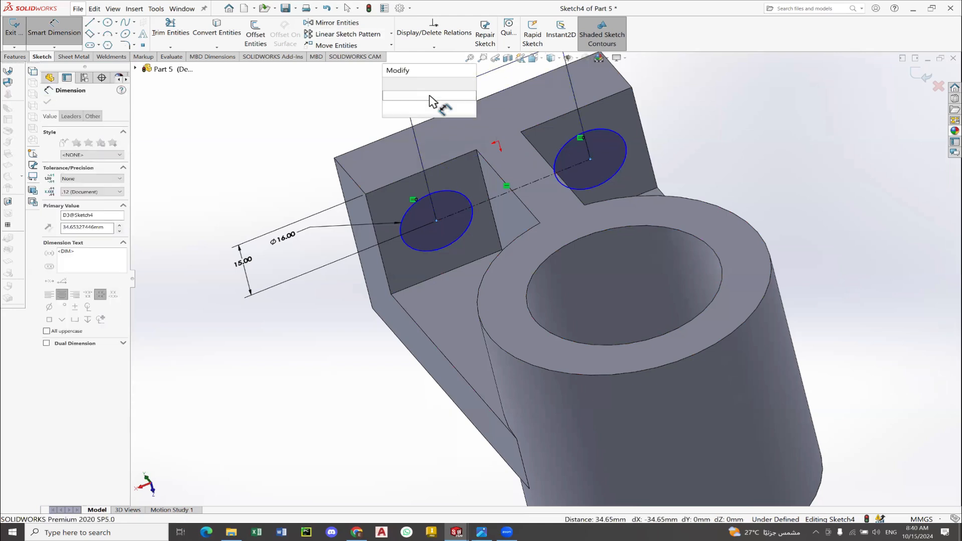
text(35)
key(Return)
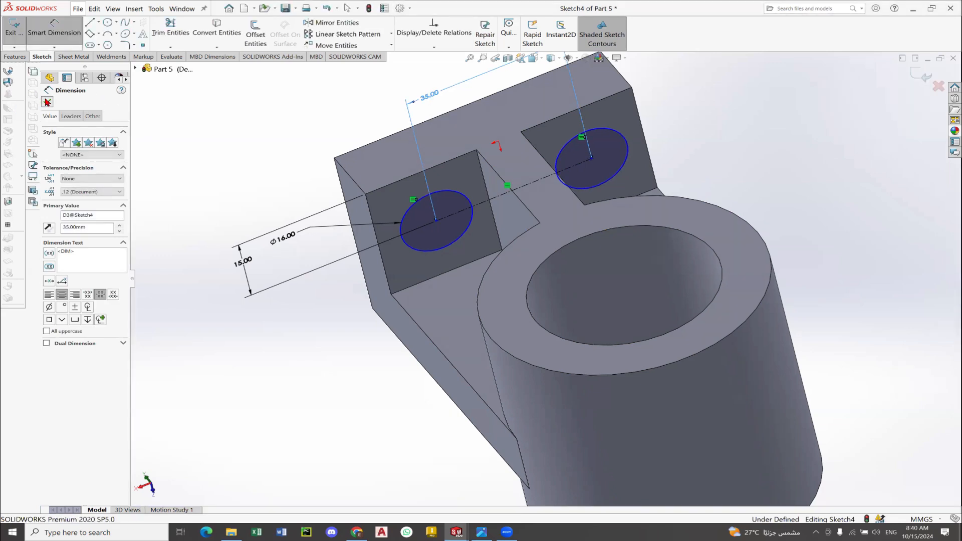
key(Escape)
Draw a 60 mm centerline along the back plate's upper front edge from corner to corner.
scroll(621, 116, up, 2)
scroll(618, 123, down, 1)
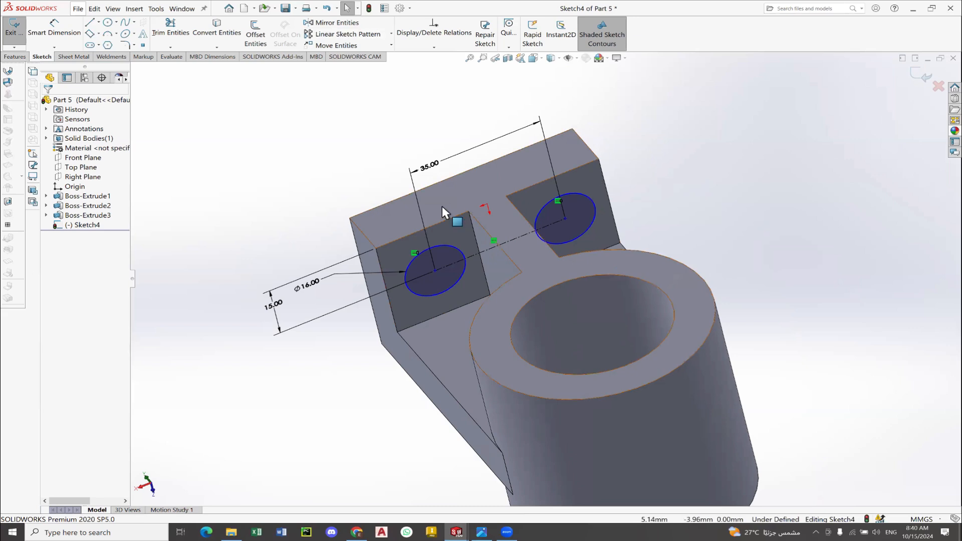
click(98, 23)
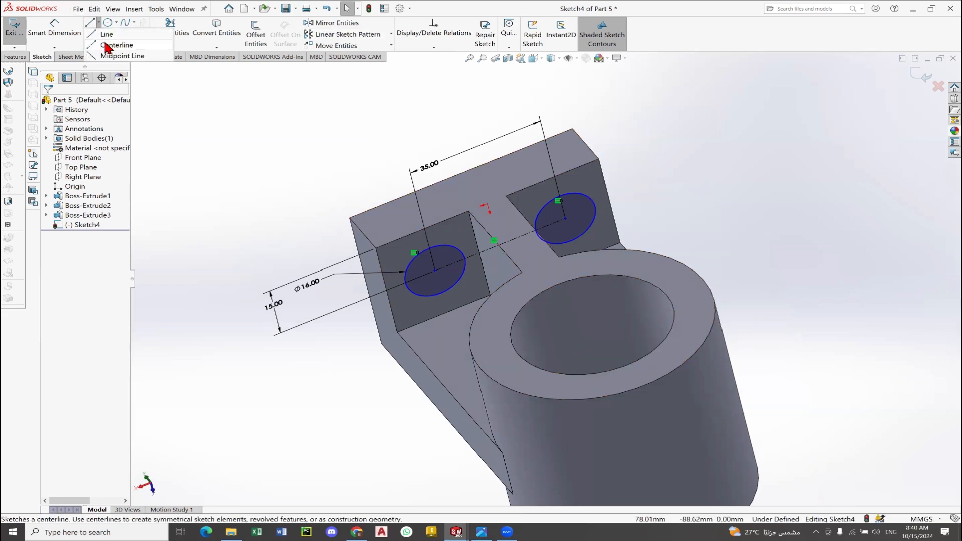
click(112, 40)
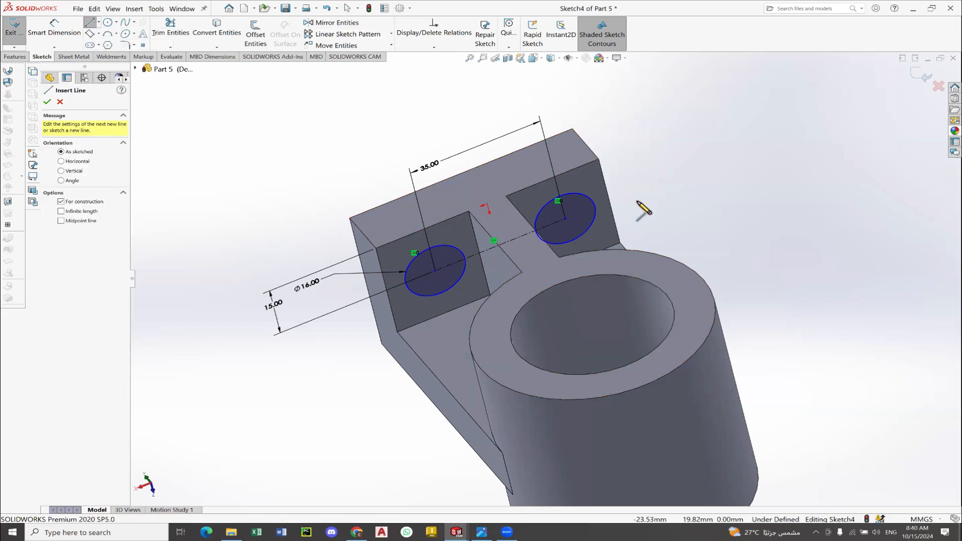
click(376, 249)
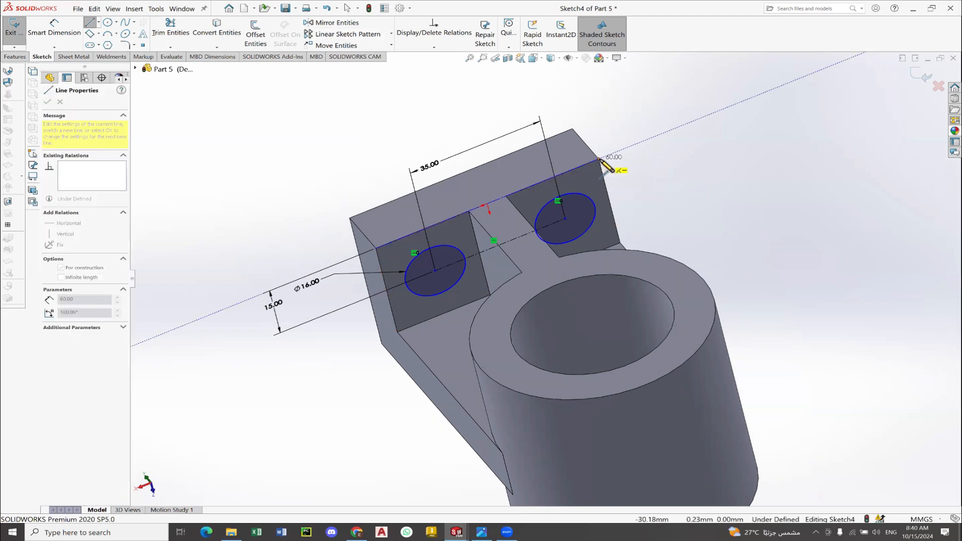
click(599, 160)
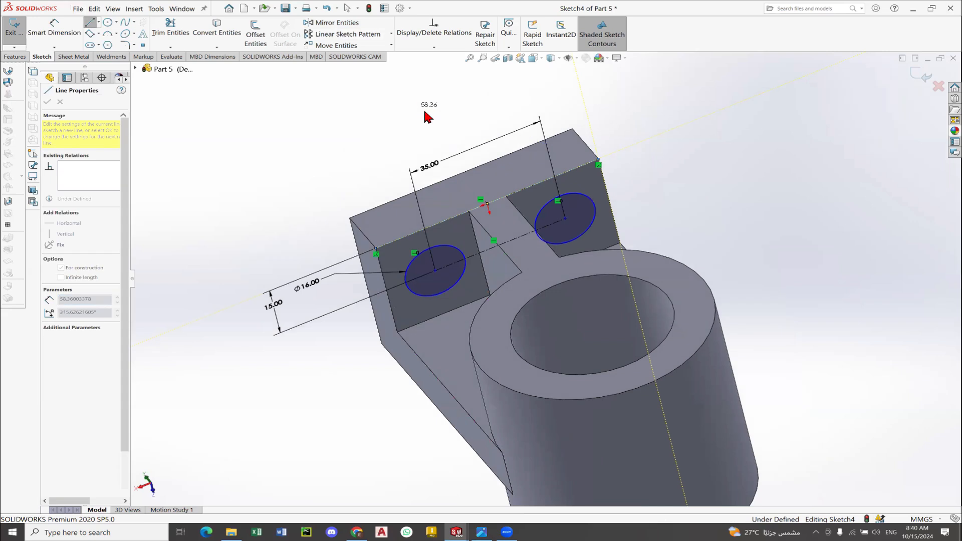
key(Escape)
Draw a centerline from the midpoint of the plate's upper edge to the midpoint of the centerline joining the circles.
click(98, 22)
click(116, 22)
click(98, 22)
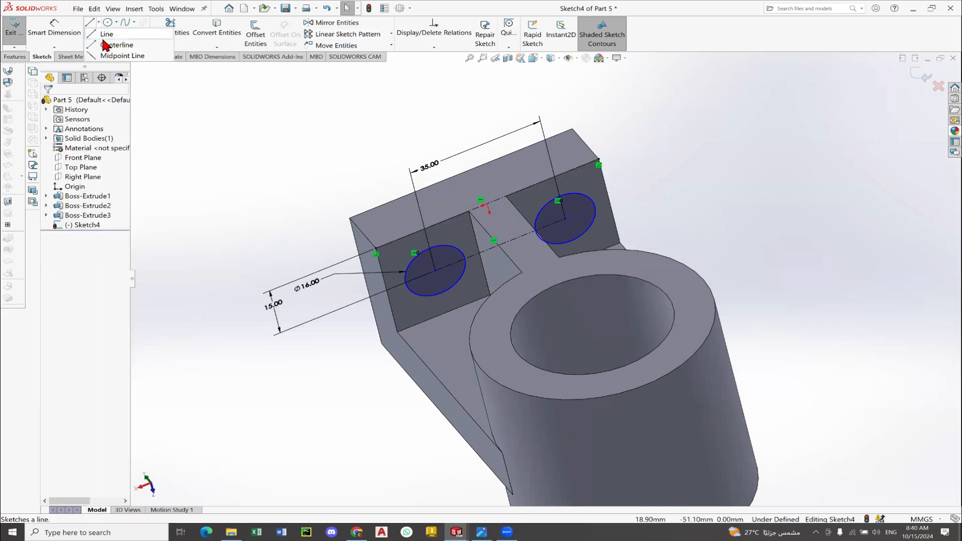
click(106, 45)
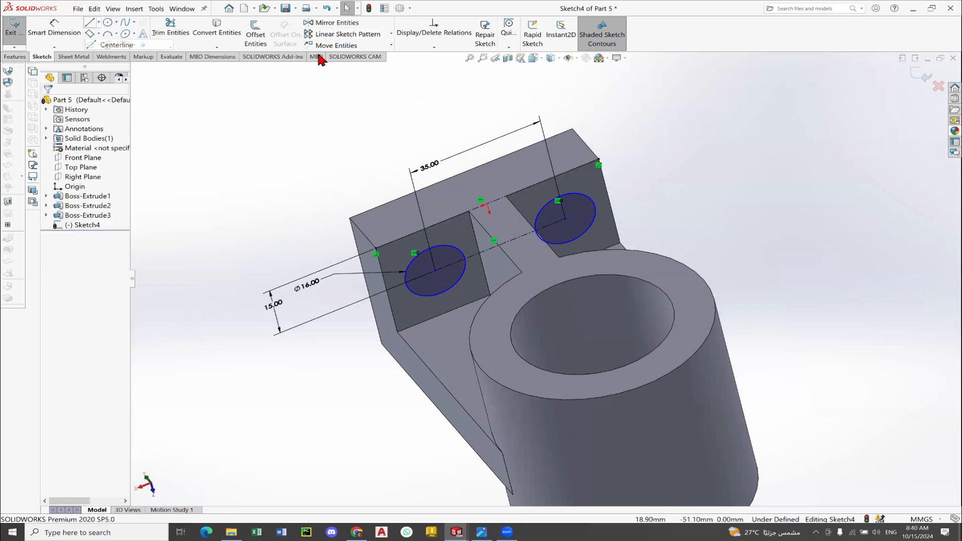
click(487, 204)
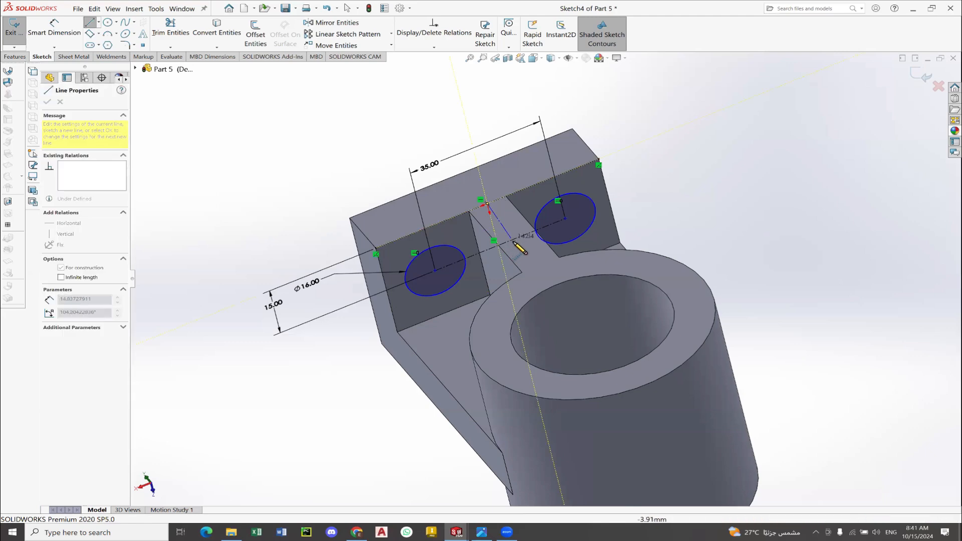
scroll(513, 243, down, 5)
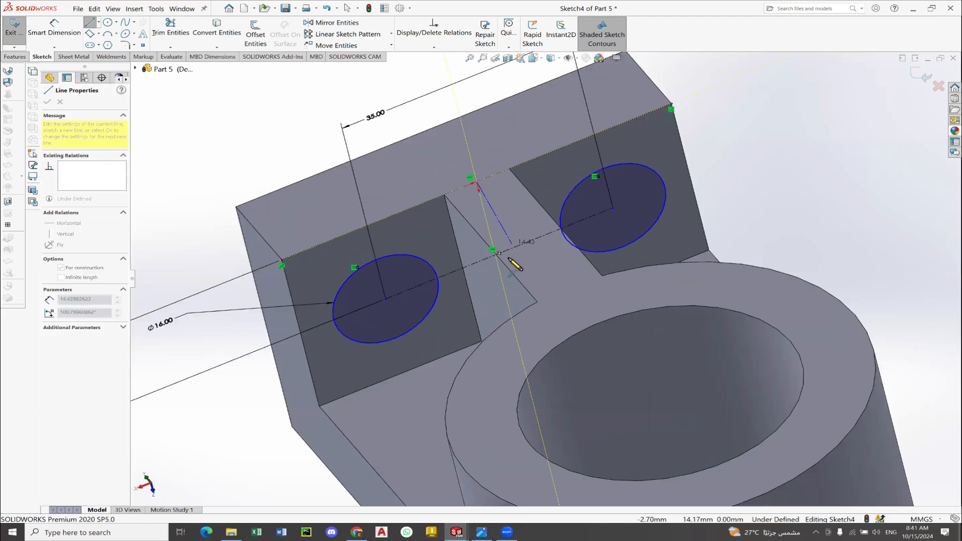
scroll(504, 261, down, 3)
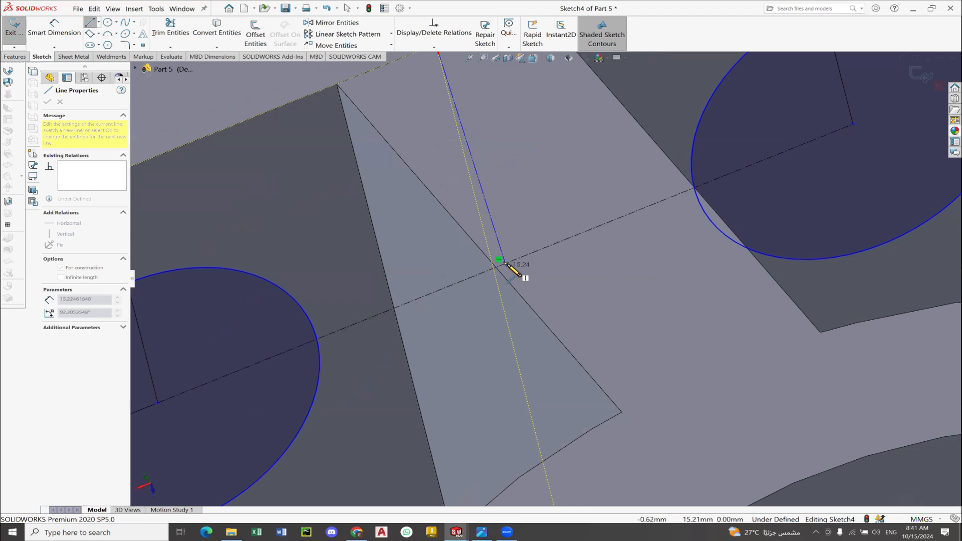
click(505, 266)
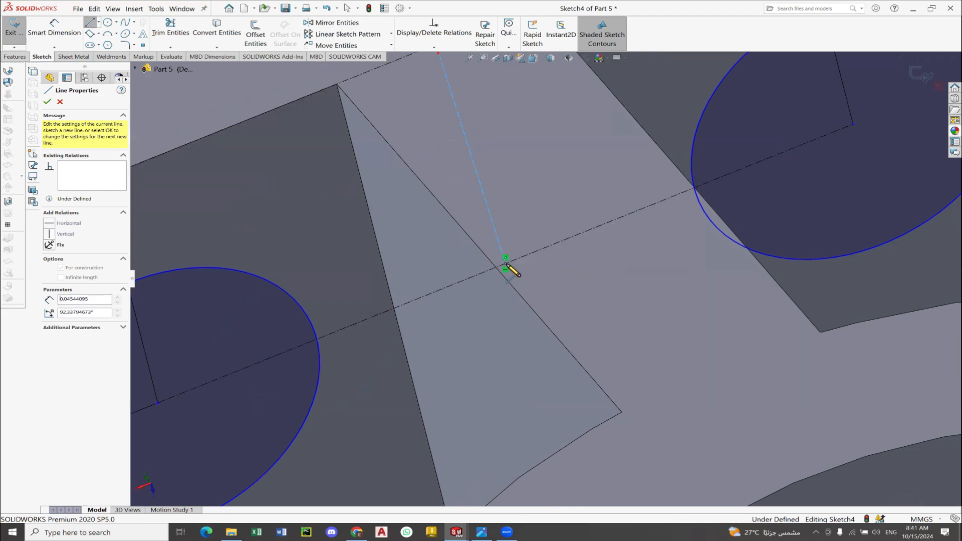
key(Escape)
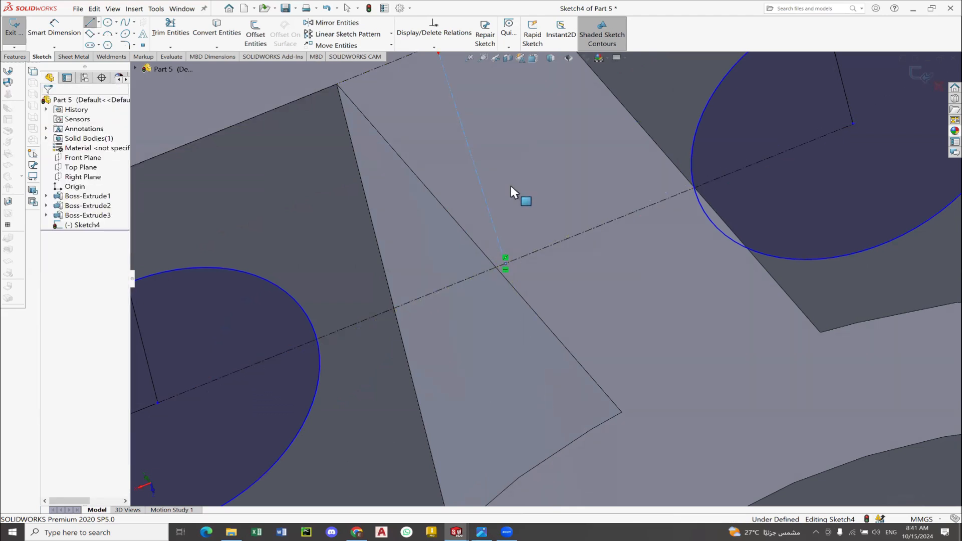
Make the short centerline between the upper edge and the circles' centerline vertical.
scroll(510, 186, up, 5)
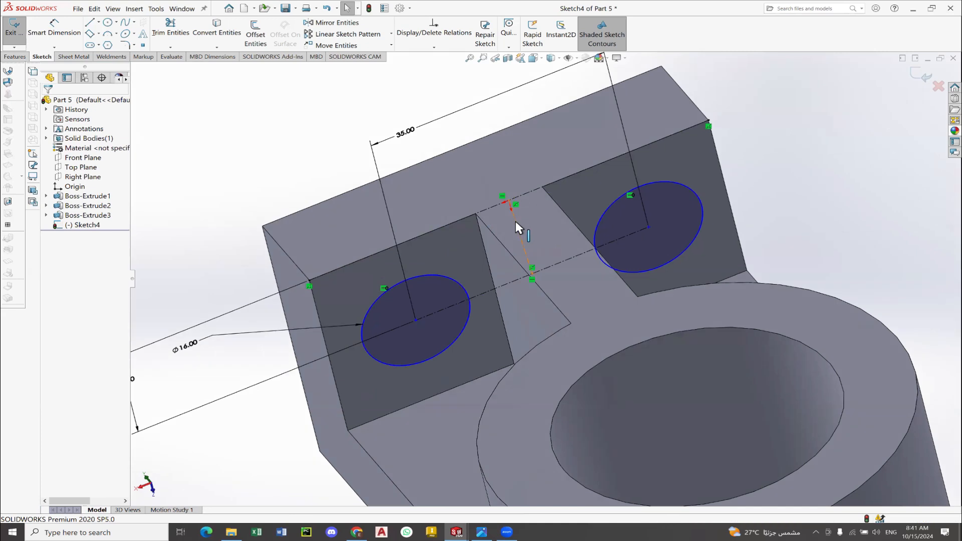
click(516, 221)
scroll(547, 281, up, 1)
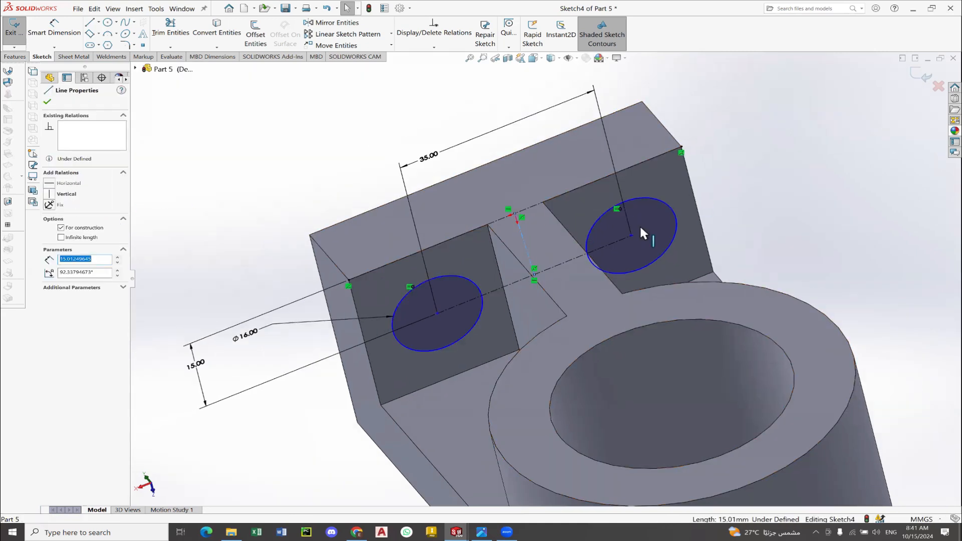
click(72, 196)
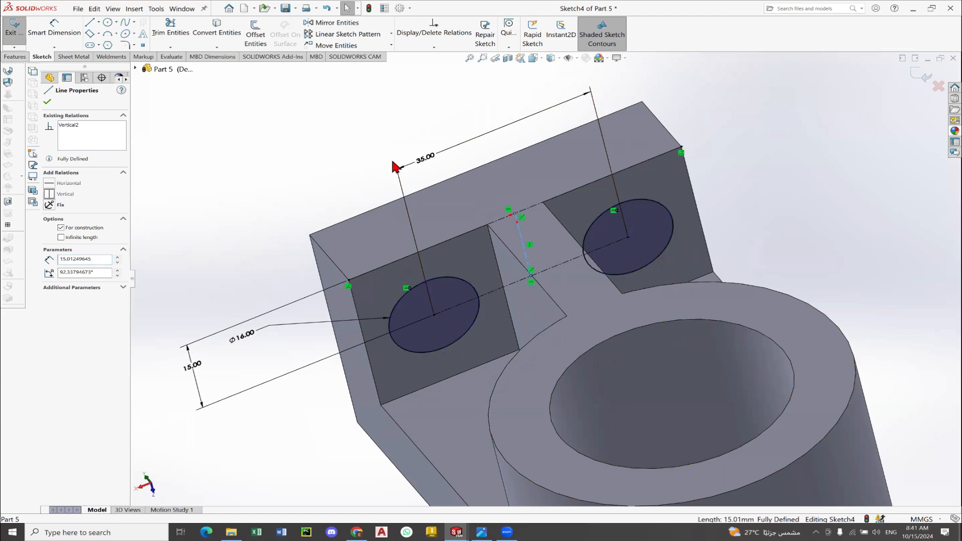
Move the text of the 35 mm dimension to the middle of its dimension line.
middle_drag(536, 243, 445, 174)
key(Escape)
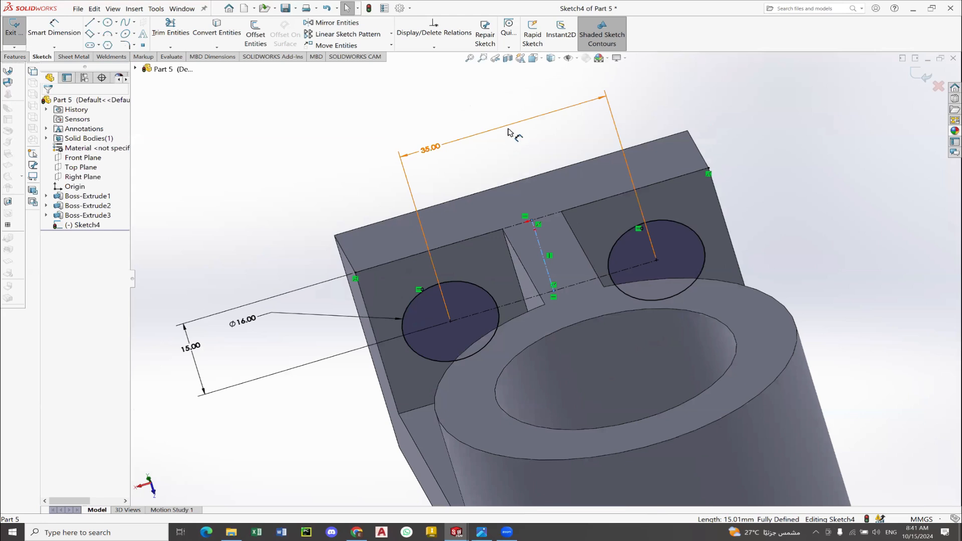
drag(508, 133, 501, 130)
key(Escape)
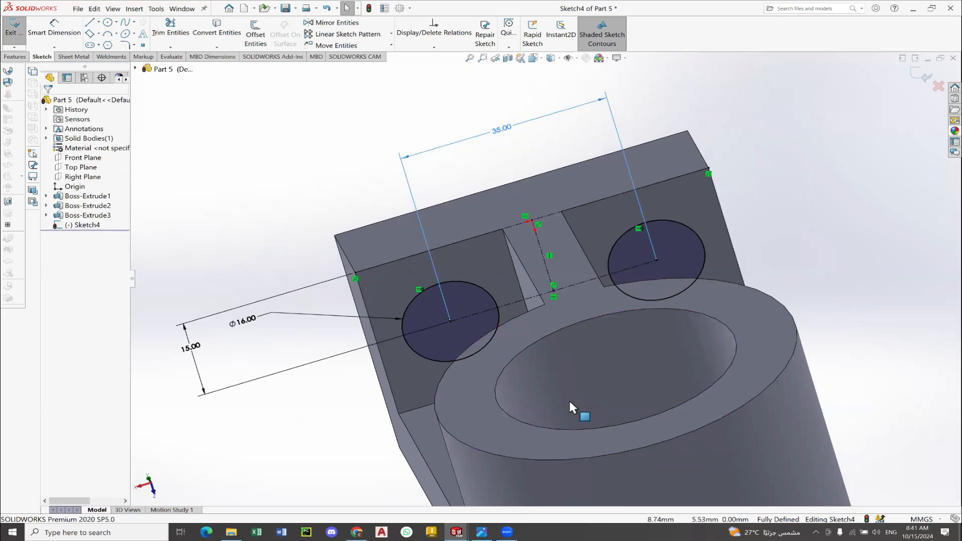
Cut the two 16 mm circles through the back plate with a Through All extruded cut and save the part.
middle_drag(678, 299, 389, 309)
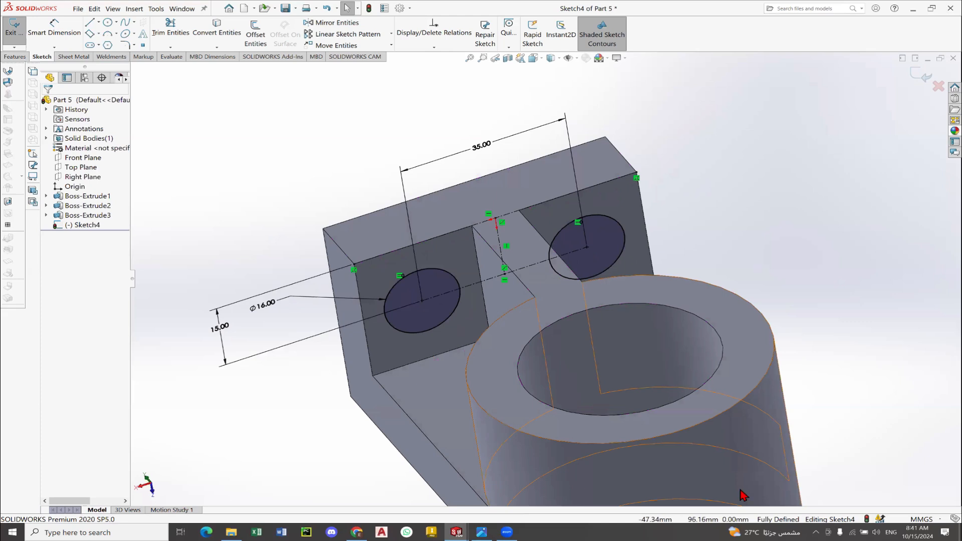
click(18, 57)
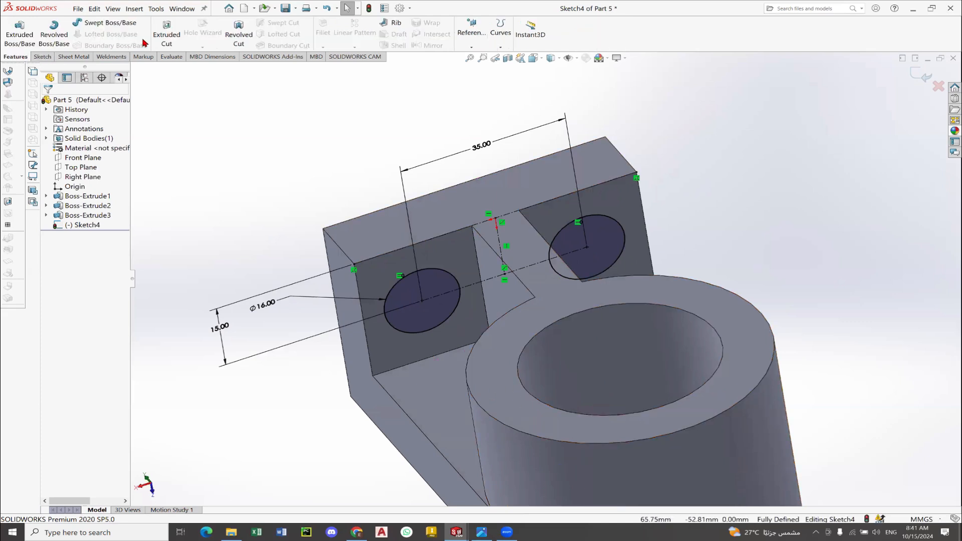
click(167, 34)
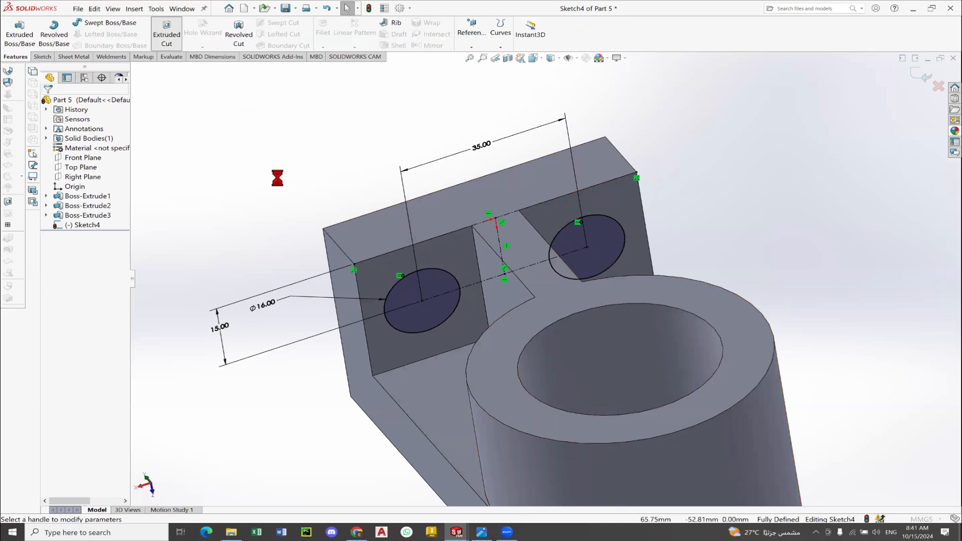
middle_drag(404, 226, 413, 181)
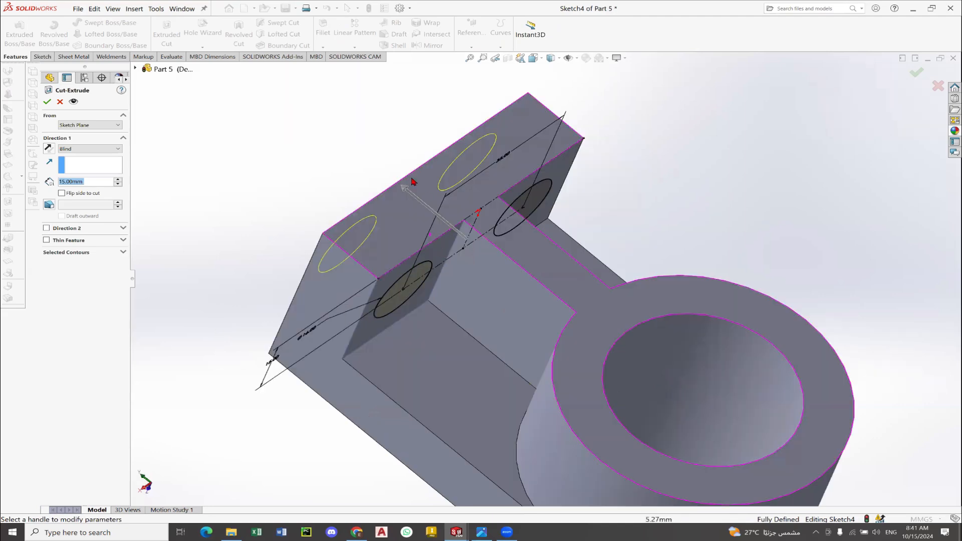
drag(406, 184, 376, 172)
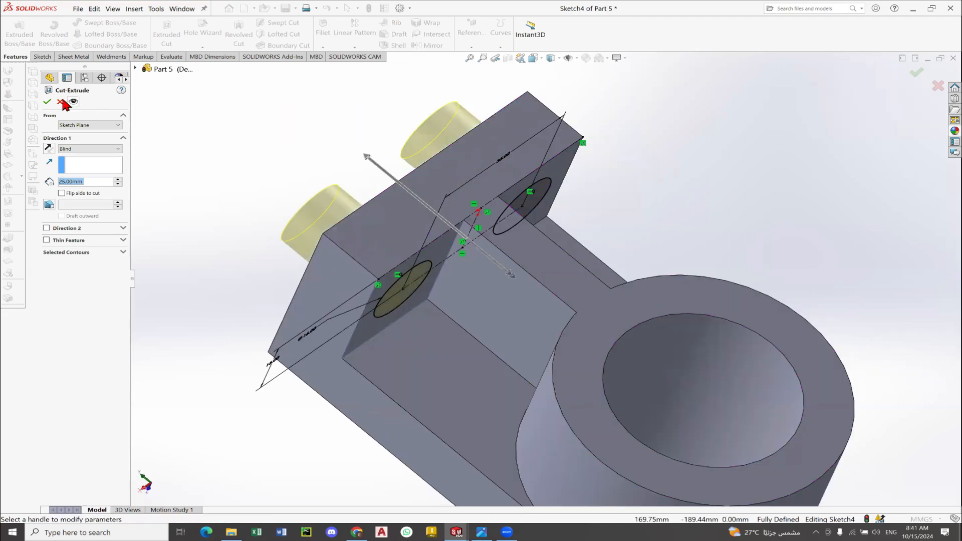
middle_drag(299, 195, 190, 164)
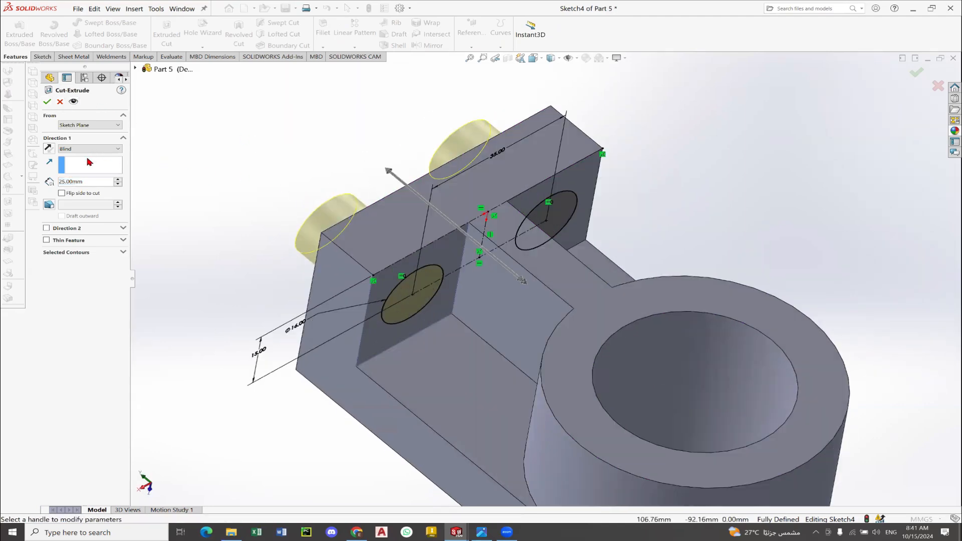
click(89, 149)
click(91, 166)
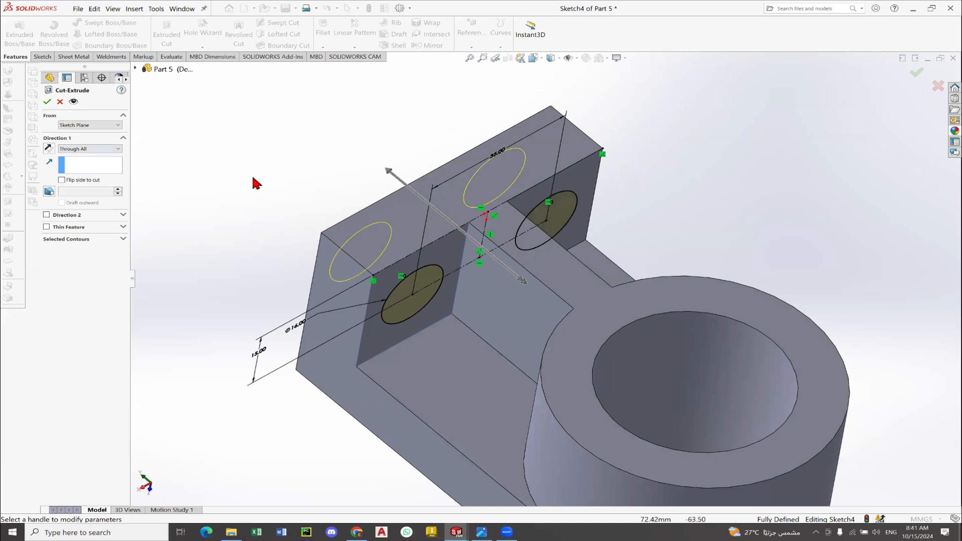
middle_drag(252, 176, 272, 209)
click(49, 103)
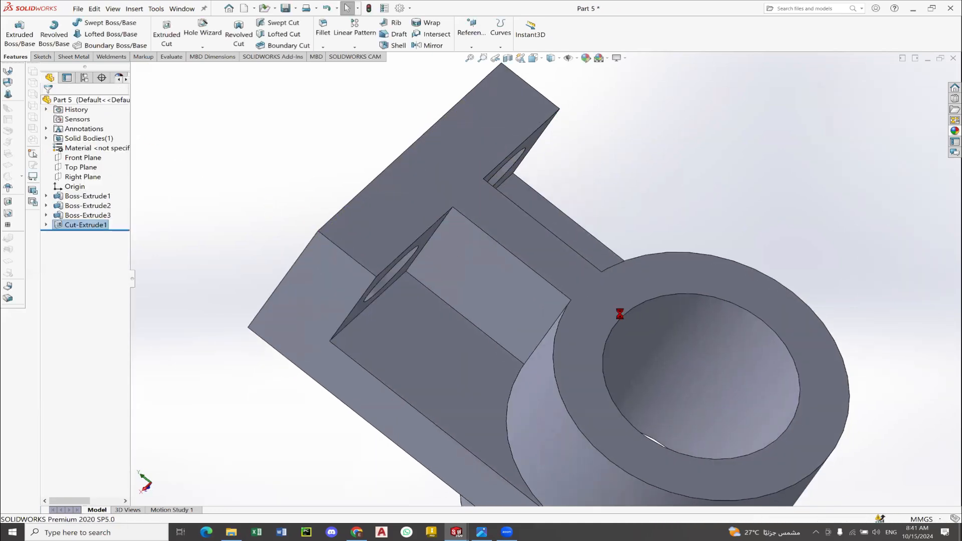
mouse_move(580, 263)
middle_down()
mouse_move(616, 306)
mouse_move(563, 305)
mouse_move(592, 273)
middle_up()
click(289, 10)
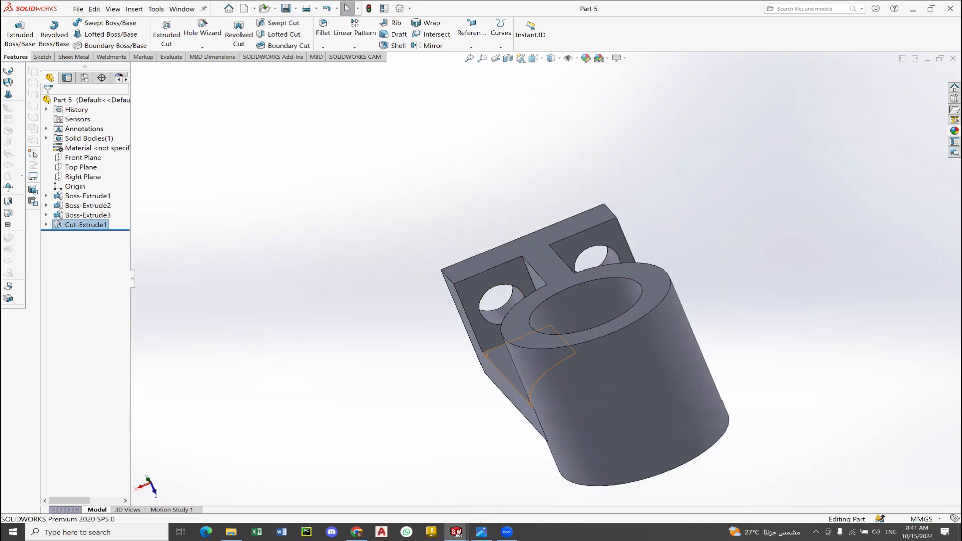
Check the reference drawing and start a sketch on the cylinder's bottom ring face, viewed straight on.
click(482, 532)
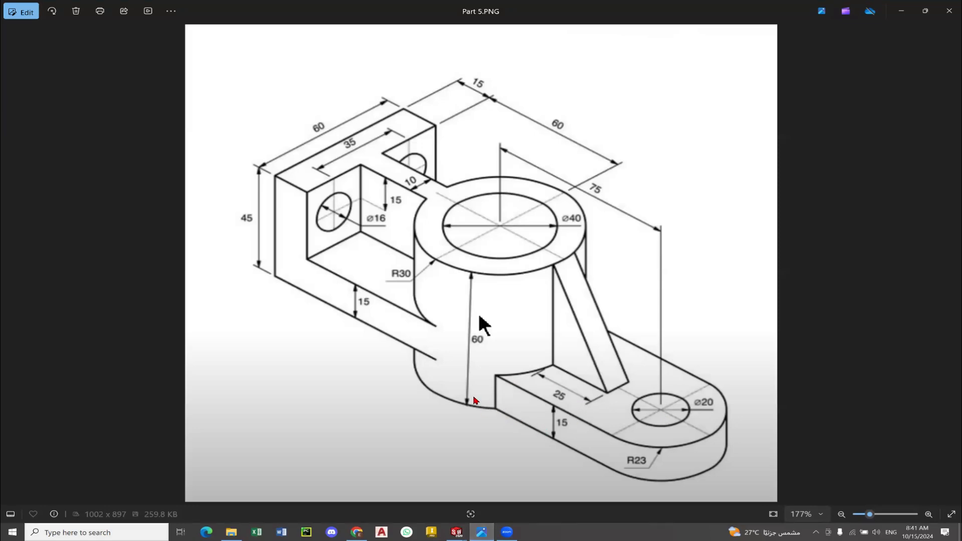
key(alt+Tab)
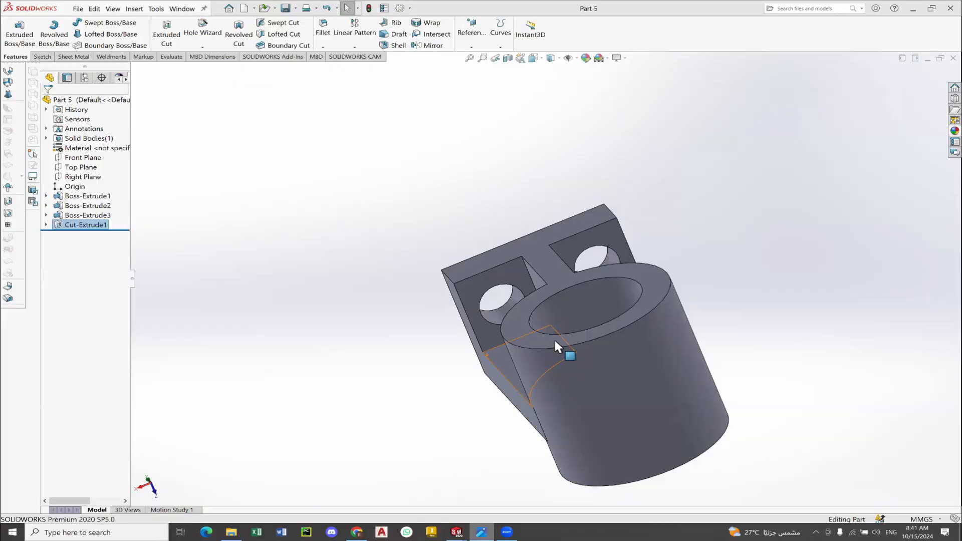
middle_drag(555, 340, 585, 319)
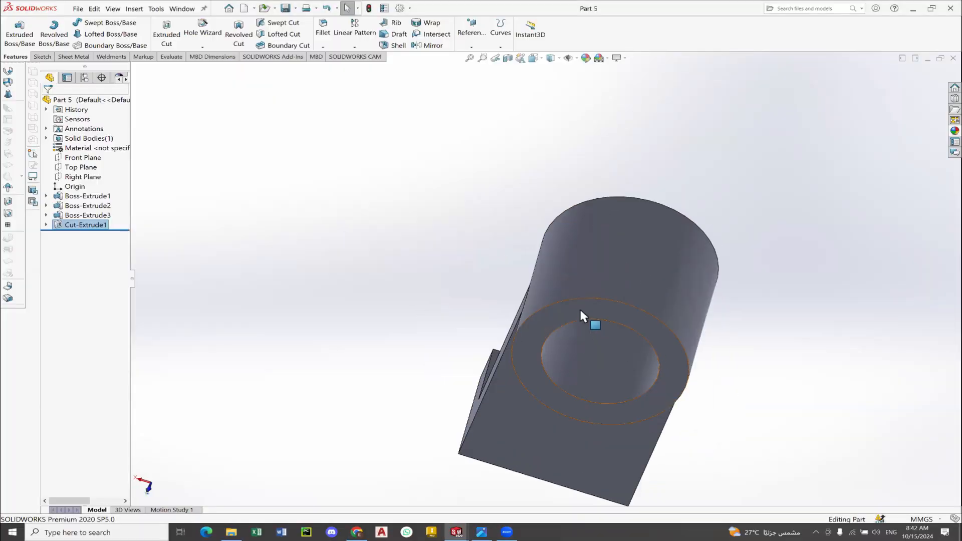
click(581, 314)
right_click(582, 315)
click(644, 299)
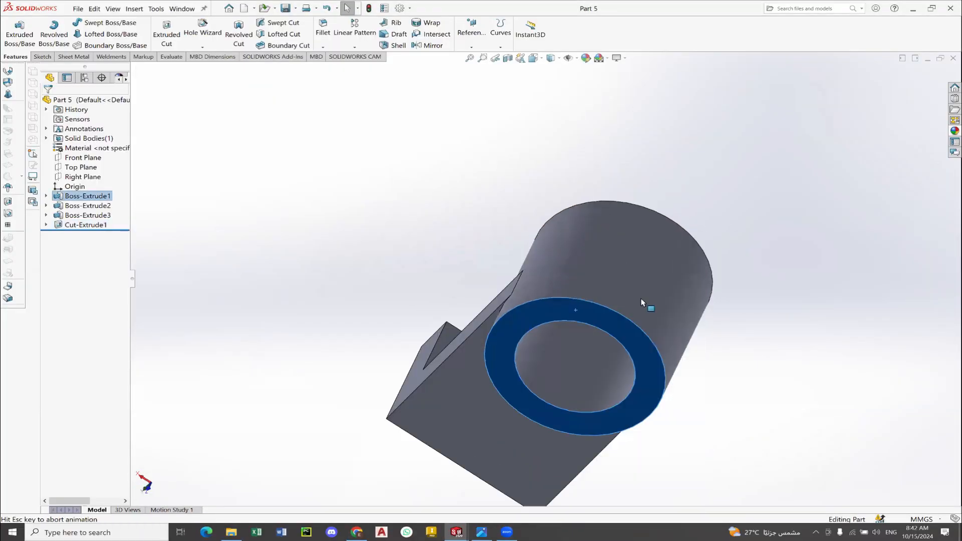
click(43, 57)
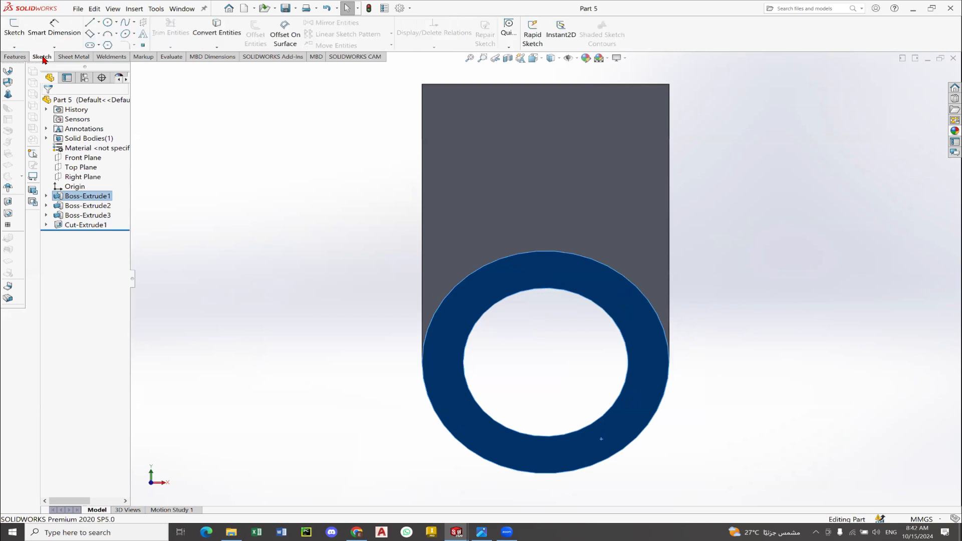
click(13, 33)
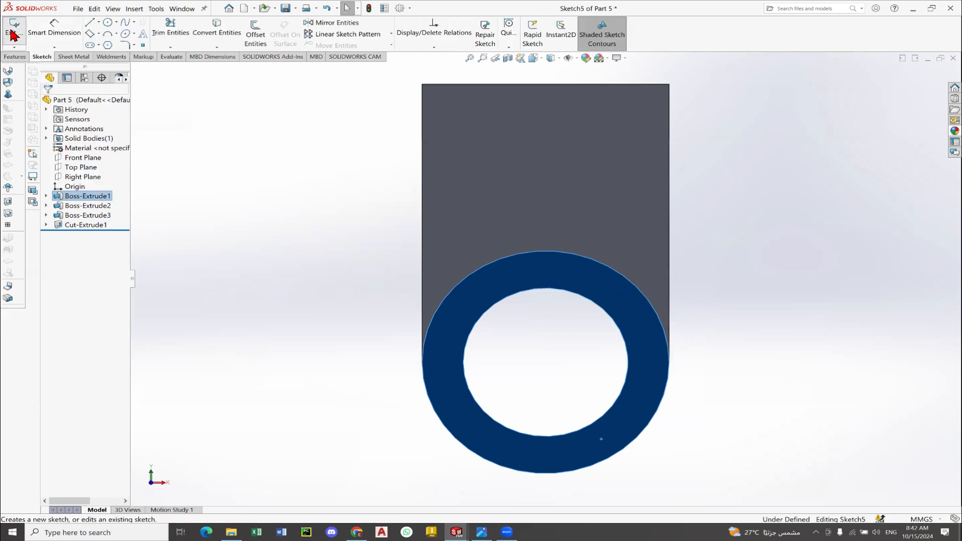
Sketch a vertical straight slot over the cylinder, about 66 mm between centers and 79 mm wide, extending away from the back plate.
click(99, 45)
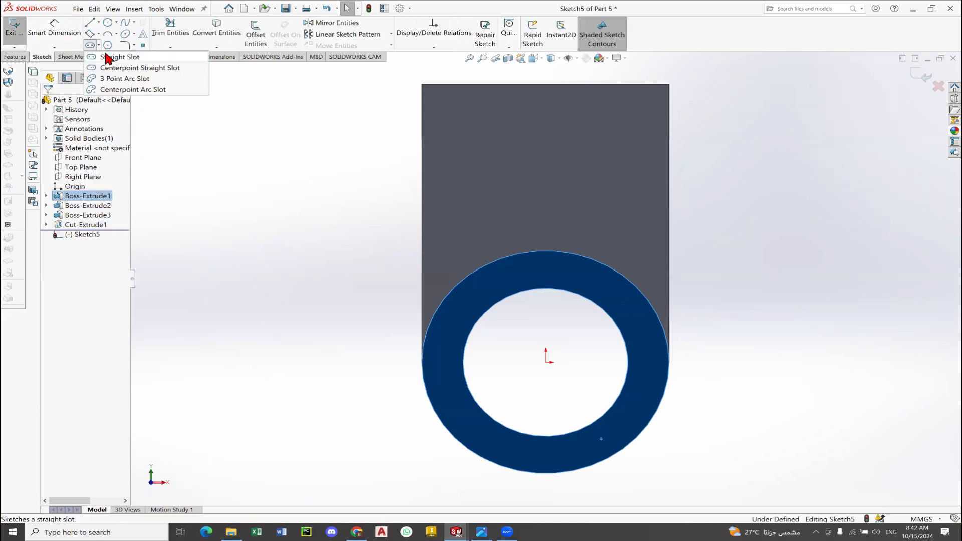
click(119, 57)
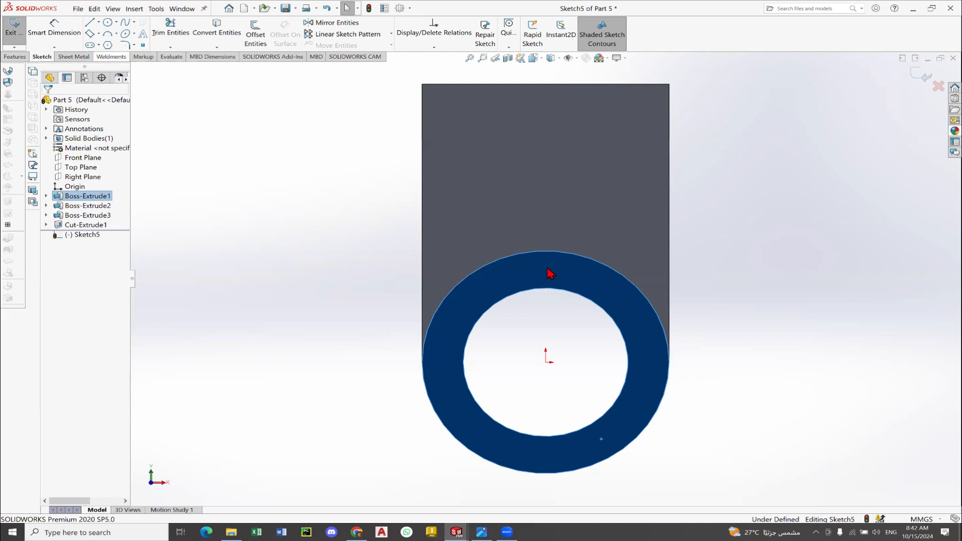
scroll(561, 346, up, 2)
scroll(561, 353, up, 2)
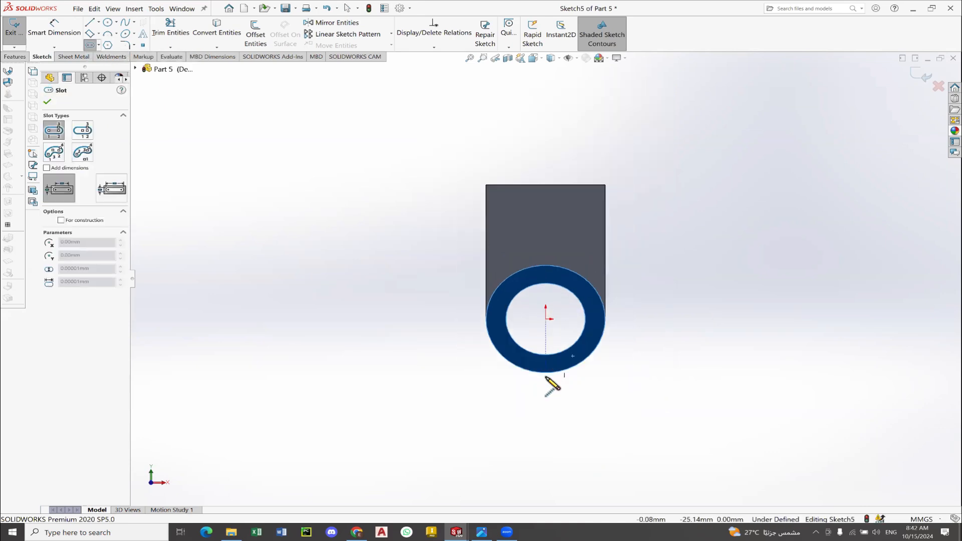
click(546, 418)
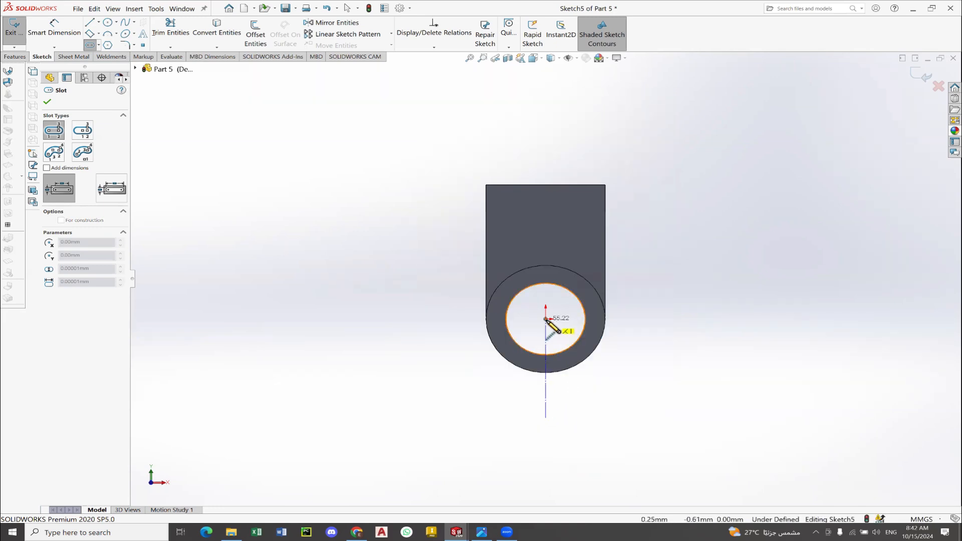
click(546, 299)
click(603, 321)
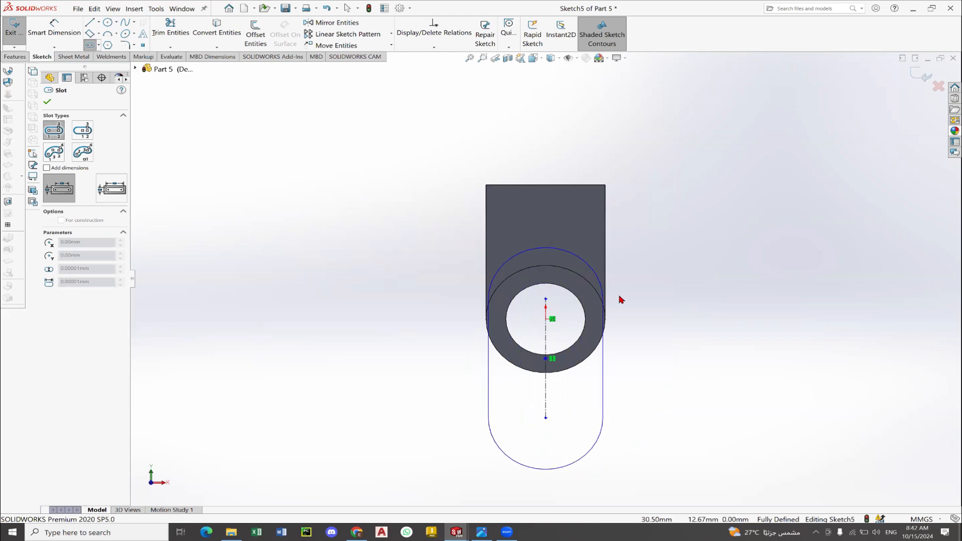
click(625, 299)
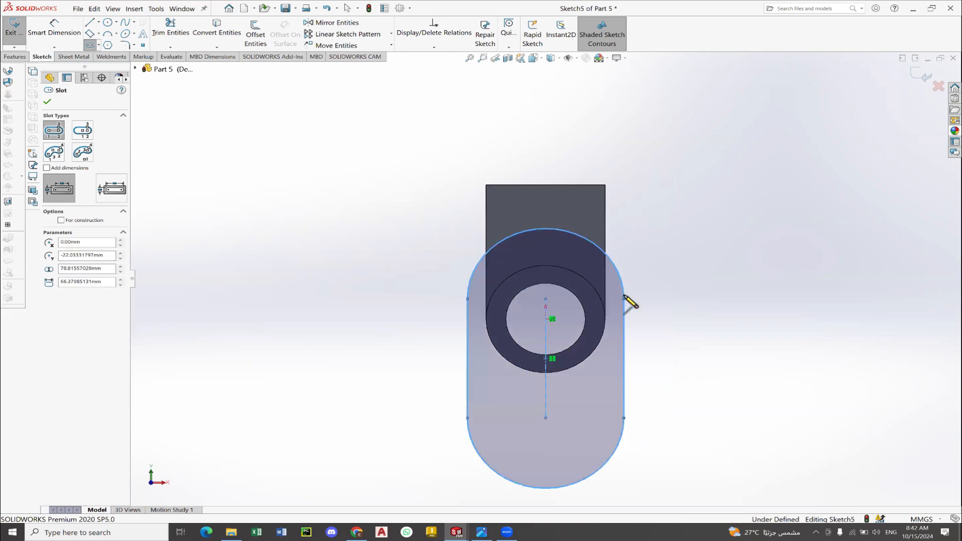
right_click(665, 241)
click(681, 254)
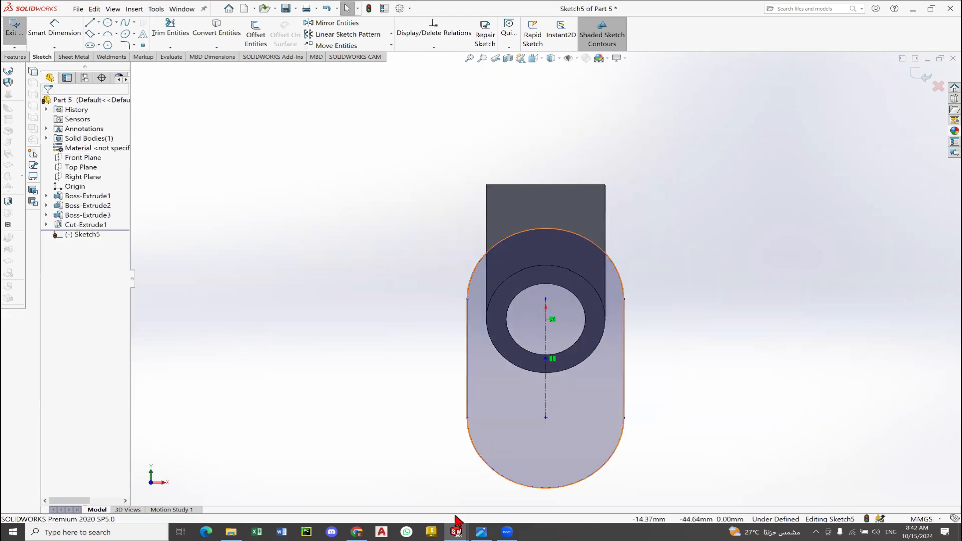
Dimension the slot's outer end arc with a 23 mm radius, as given in the reference drawing.
click(481, 532)
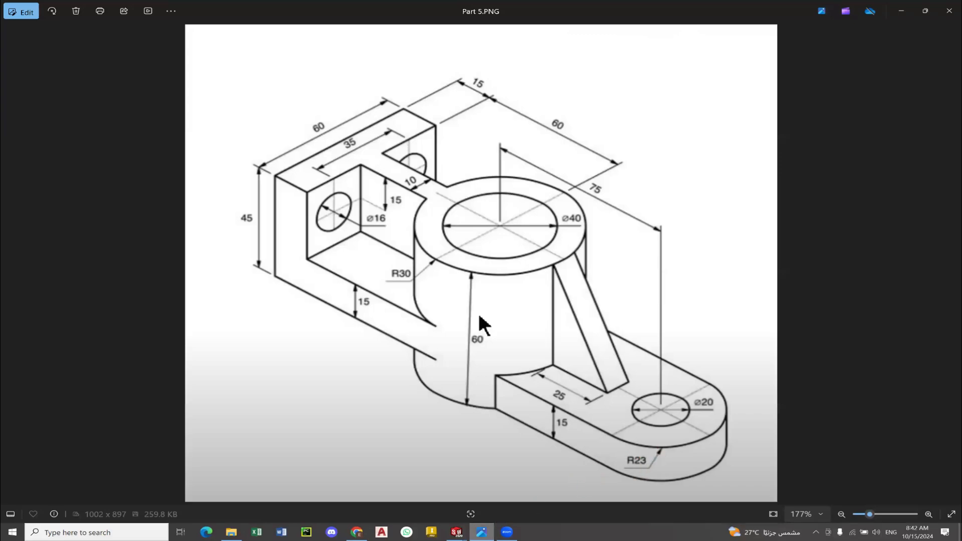
key(alt+Tab)
click(53, 29)
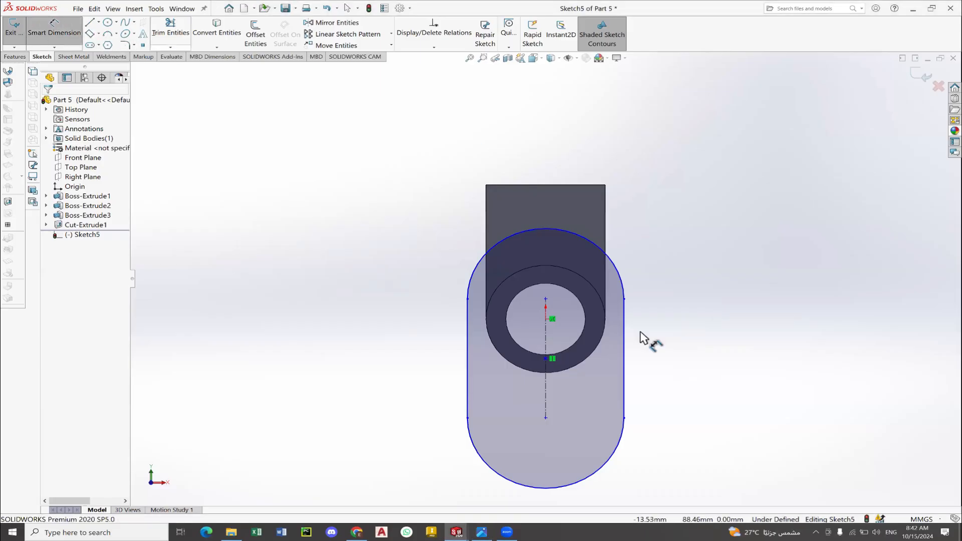
click(601, 472)
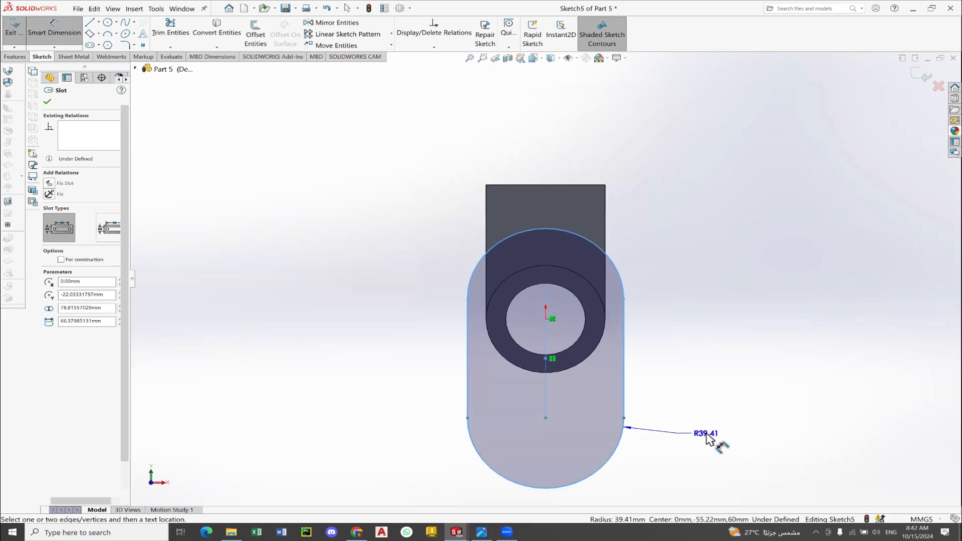
click(704, 437)
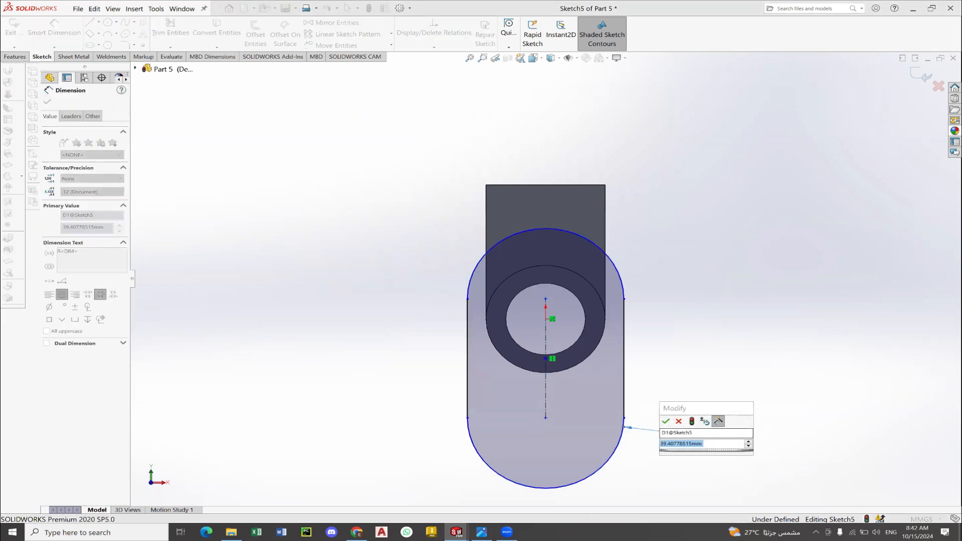
text(23)
key(Return)
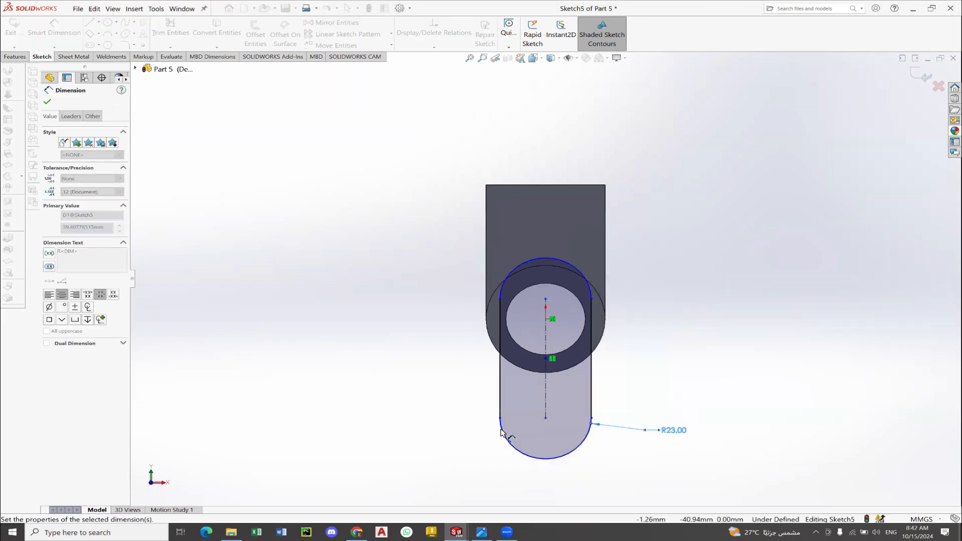
Consult the reference drawing and sketch a circle about 30 mm in diameter centered on the slot's outer end arc.
key(alt+Tab)
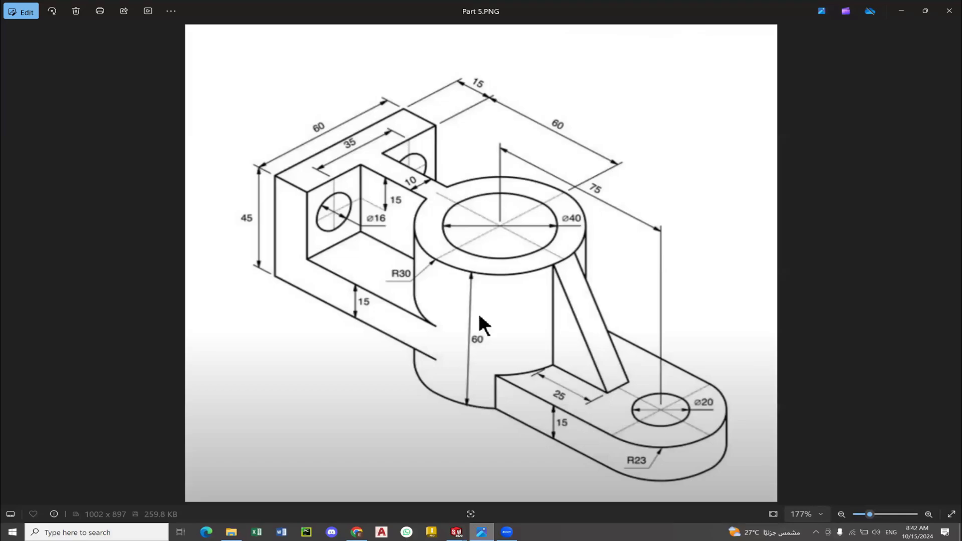
key(alt+Tab)
key(alt+Tab)
key(alt+Tab)
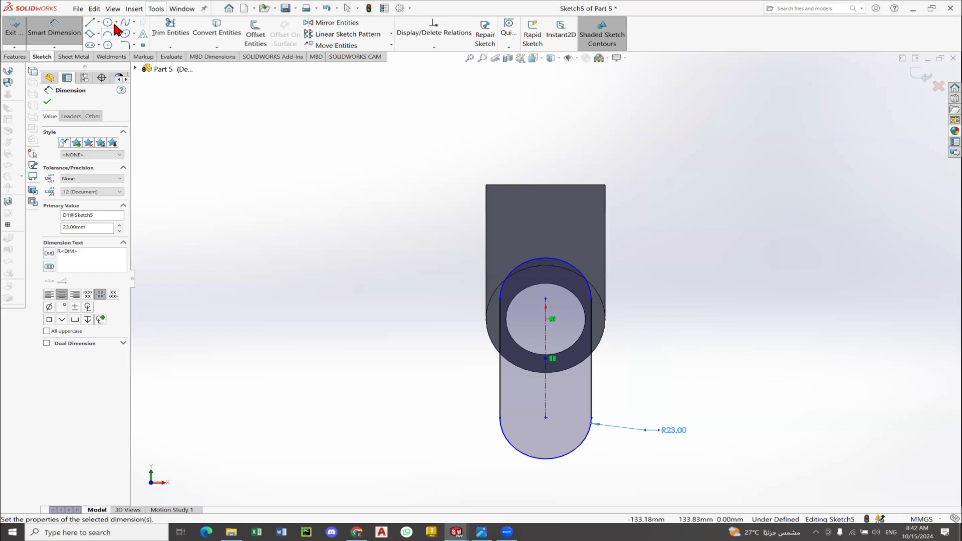
click(115, 23)
click(125, 34)
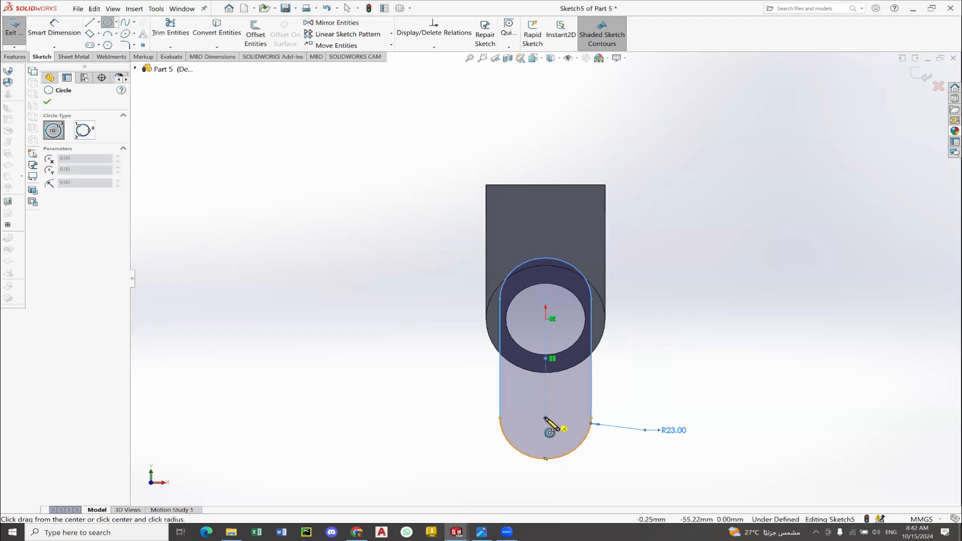
click(546, 418)
click(577, 405)
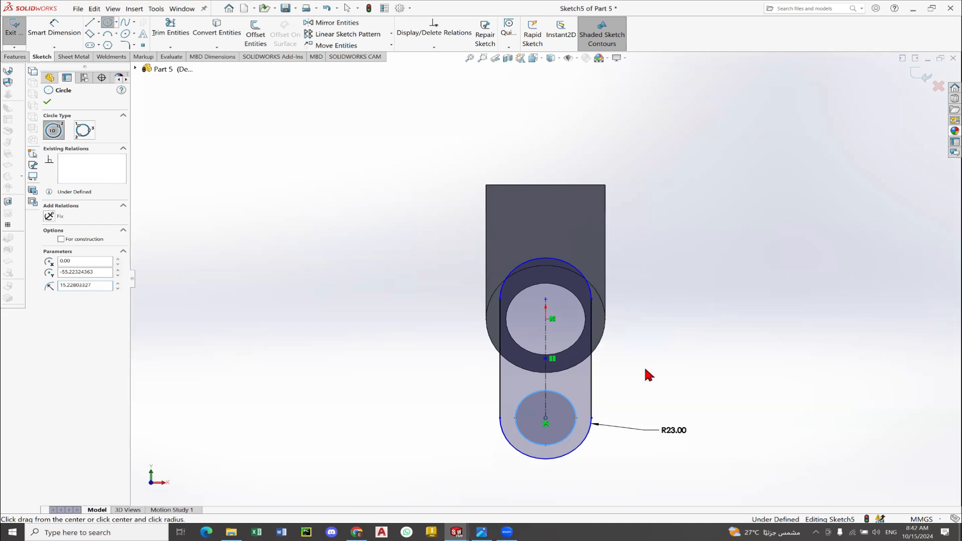
right_click(649, 376)
click(657, 370)
Dimension the circle at the slot's outer end with a 20 mm diameter.
click(54, 27)
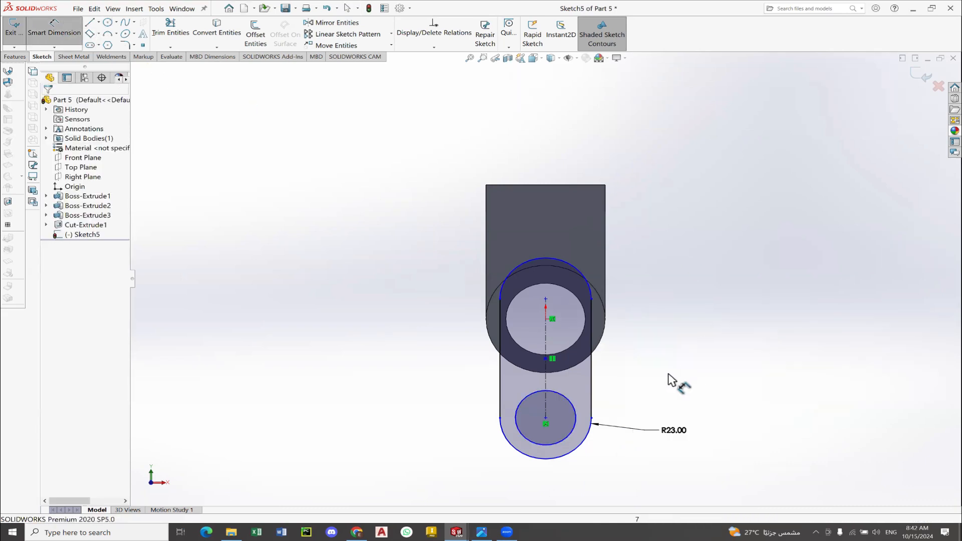
click(573, 402)
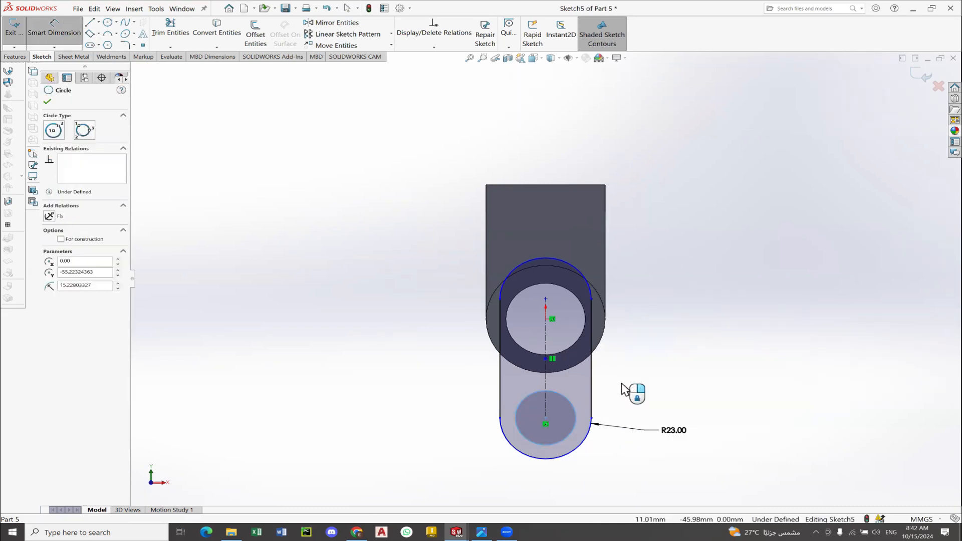
click(623, 389)
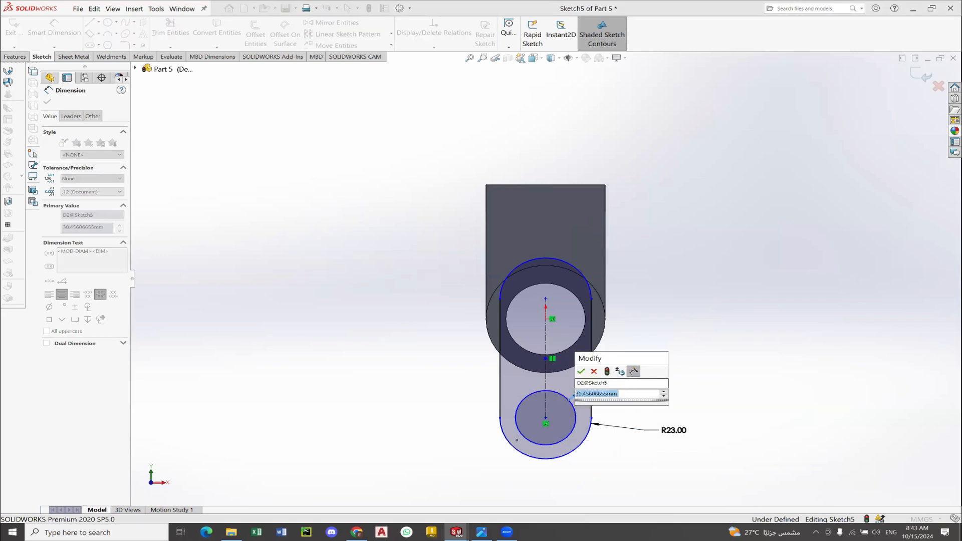
text(20)
key(Return)
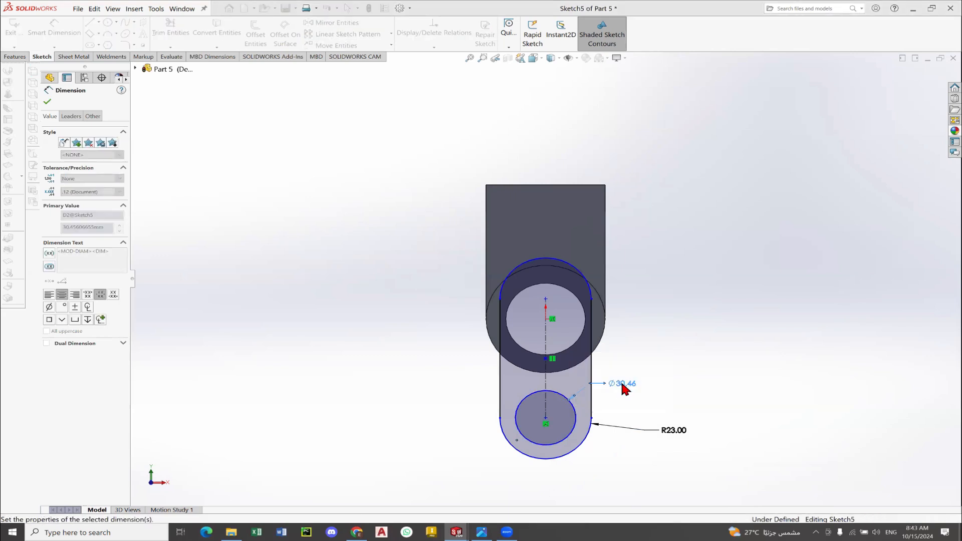
Check the reference drawing for the distance between the cylinder's axis and the arm's hole.
right_click(231, 132)
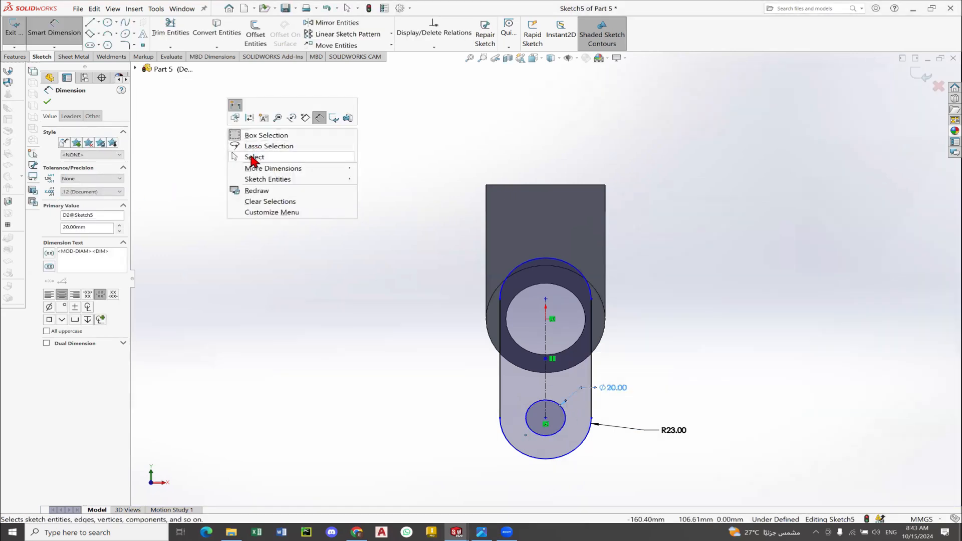
click(251, 164)
click(482, 533)
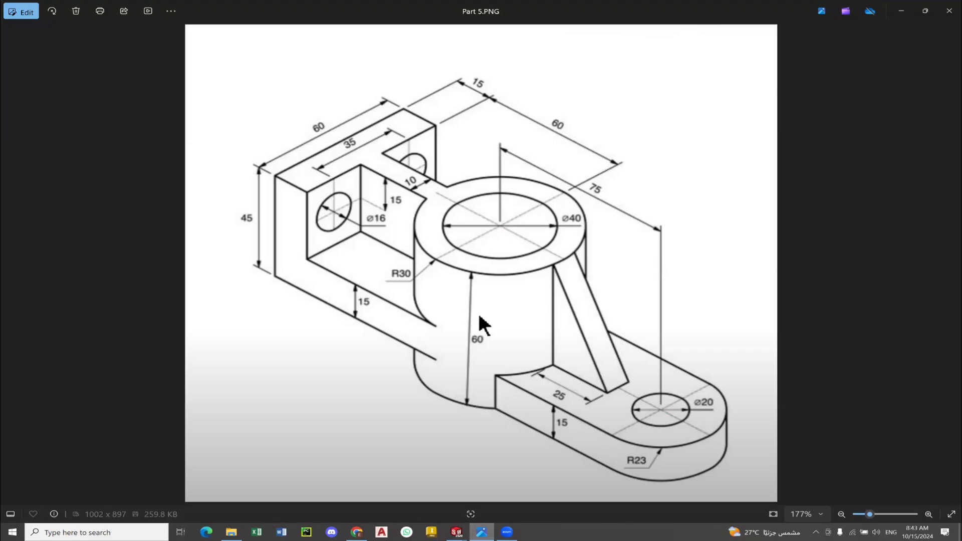
key(alt+Tab)
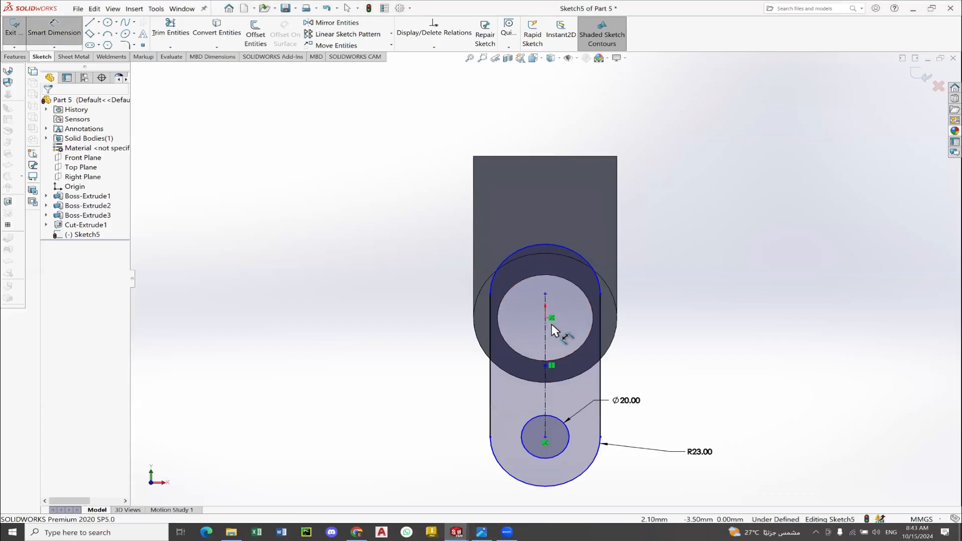
scroll(551, 324, down, 5)
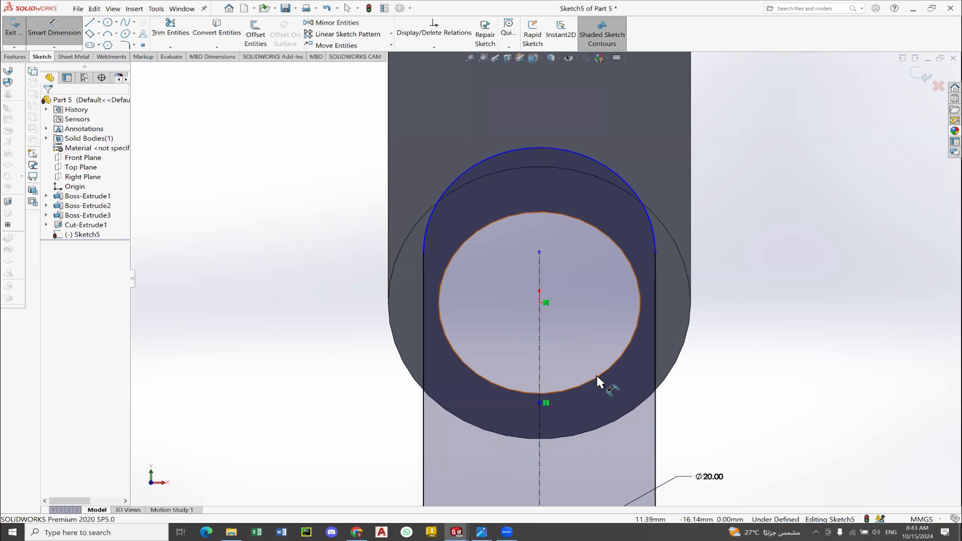
click(598, 376)
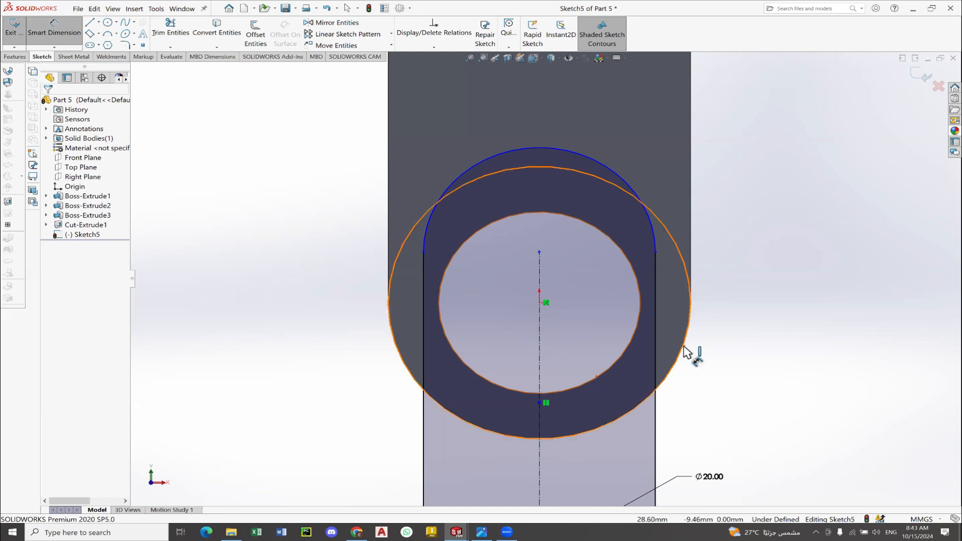
key(Escape)
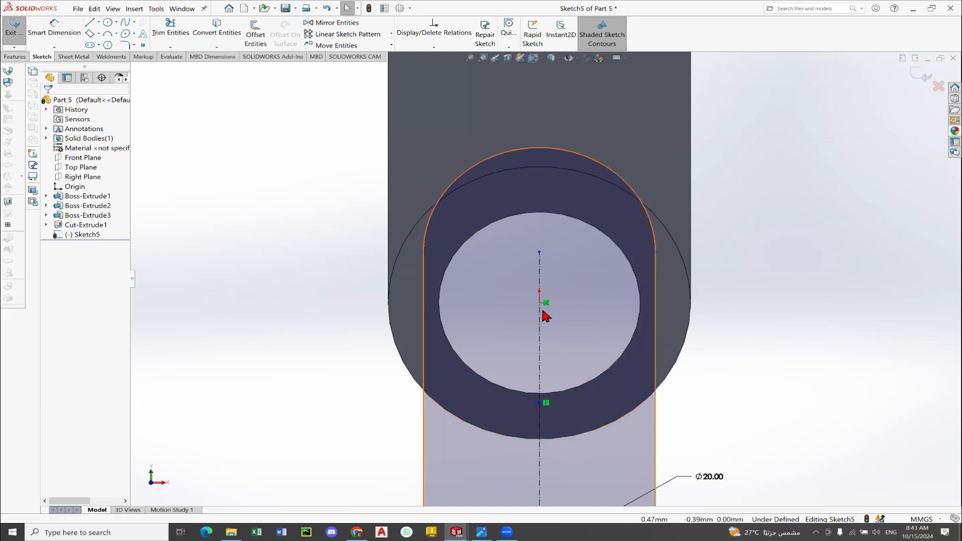
Dimension the vertical distance from the origin to the center of the slot's outer end hole as 75 mm.
click(54, 27)
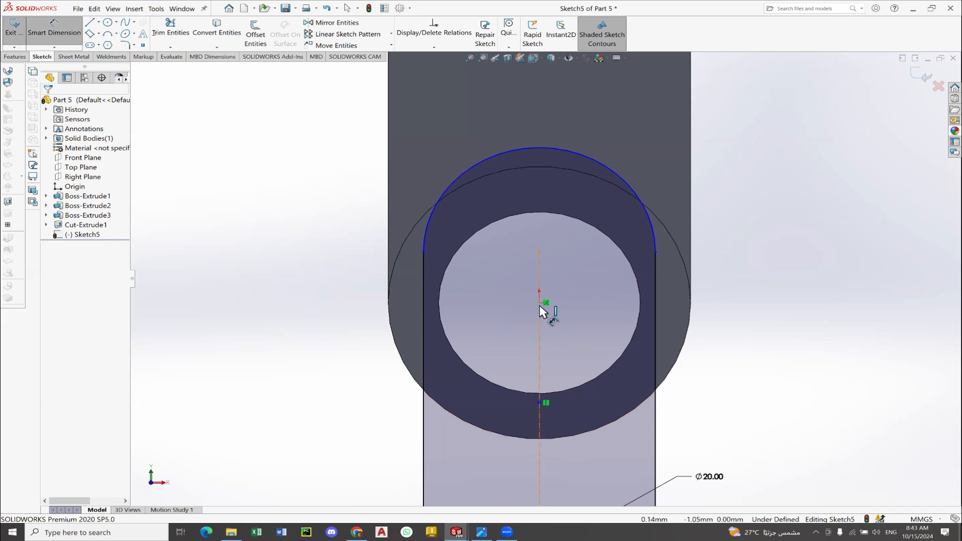
click(540, 304)
scroll(555, 302, up, 5)
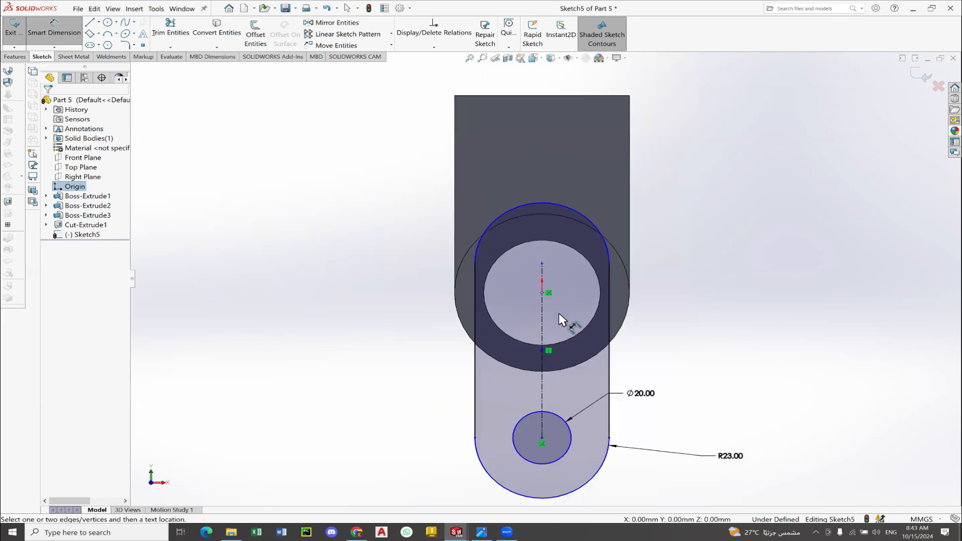
click(543, 396)
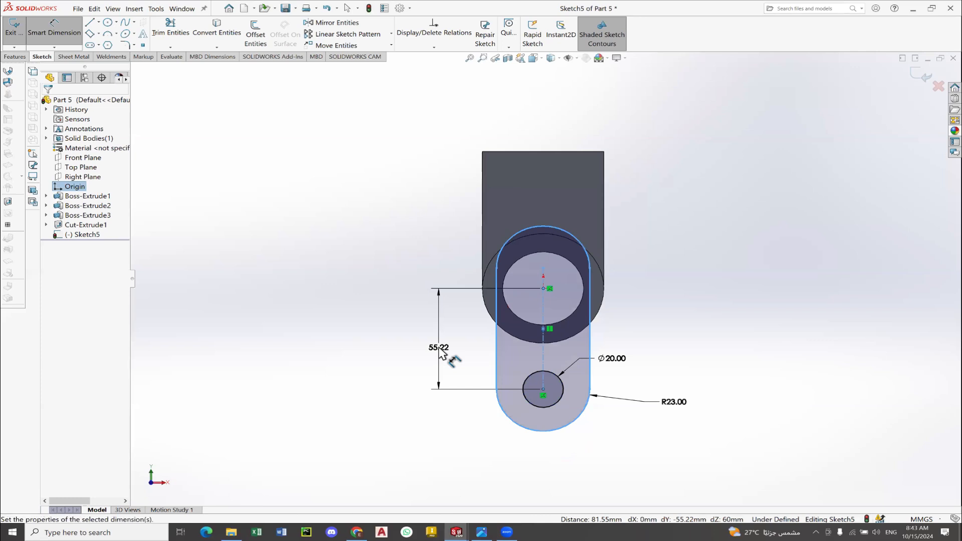
click(440, 351)
key(Return)
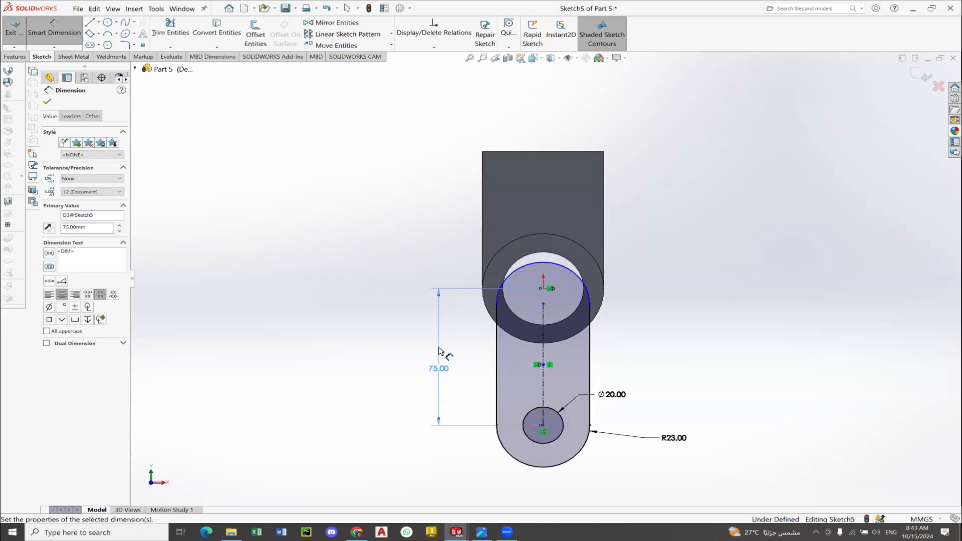
click(48, 104)
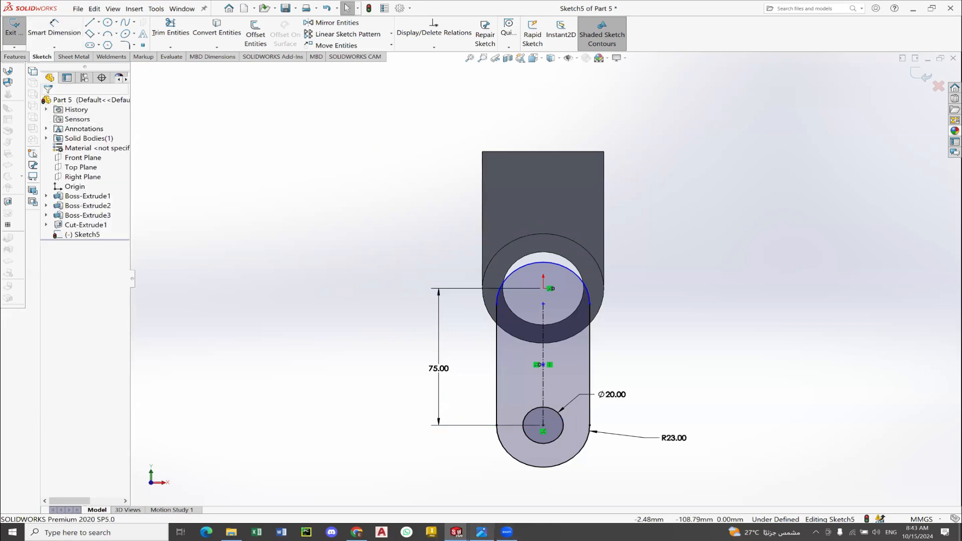
Consult the reference drawing and convert the cylinder's outer circular edge into sketch geometry.
key(alt+Tab)
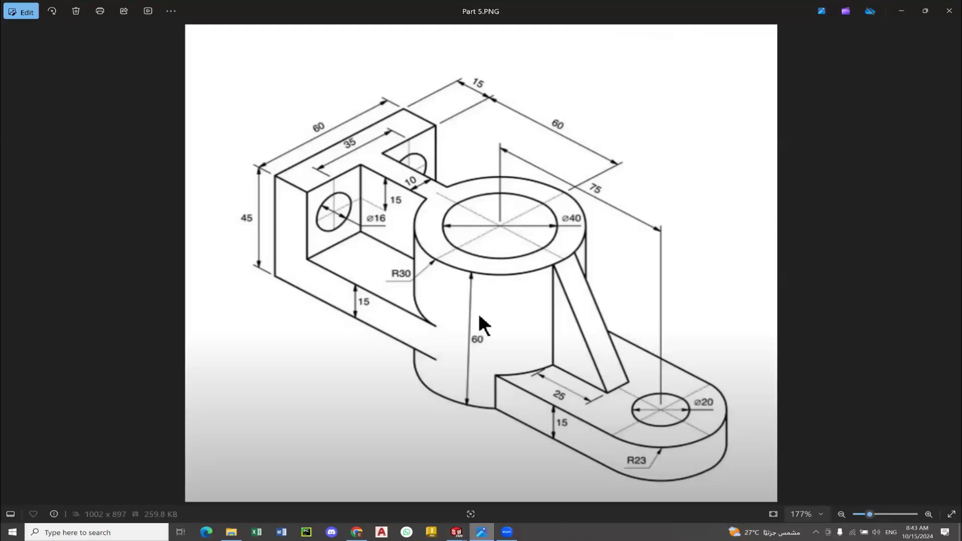
key(alt+Tab)
key(alt+Tab)
key(alt+Tab)
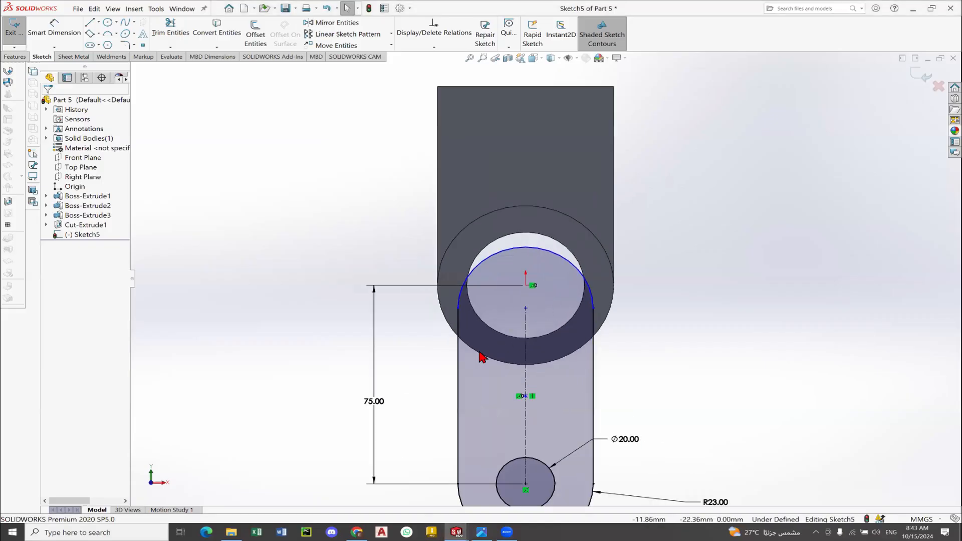
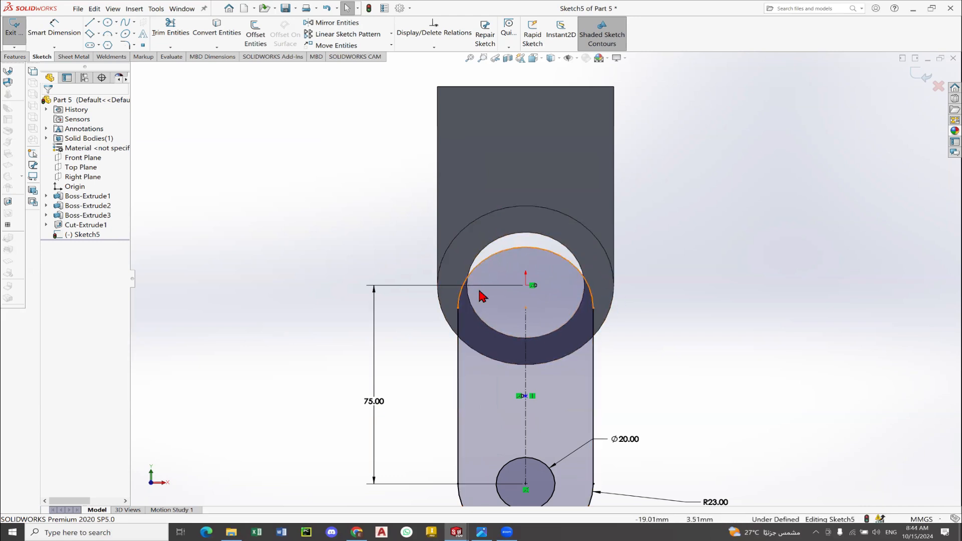
click(483, 354)
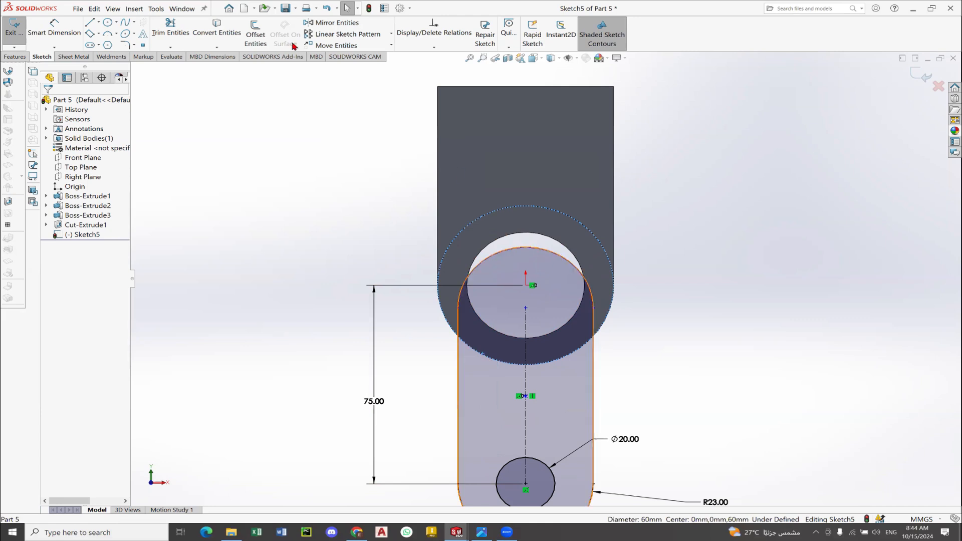
click(216, 28)
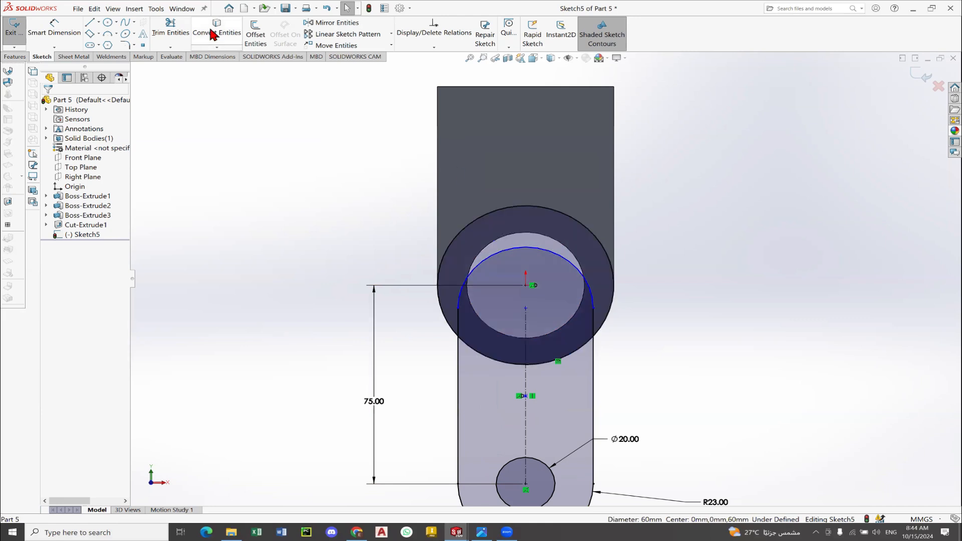
Trim away the part of the converted circle outside the slot and the slot's inner end arc.
click(171, 33)
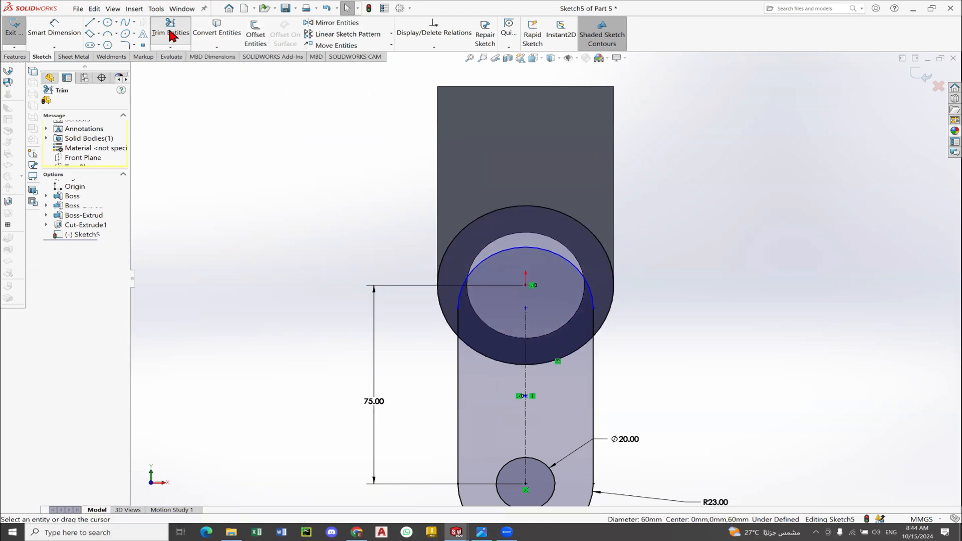
drag(383, 227, 492, 232)
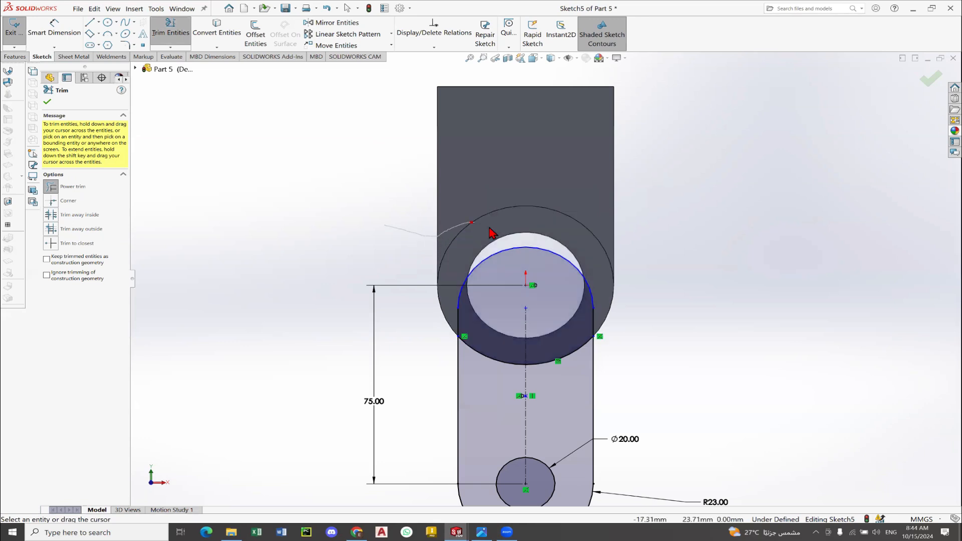
drag(505, 267, 504, 268)
click(503, 267)
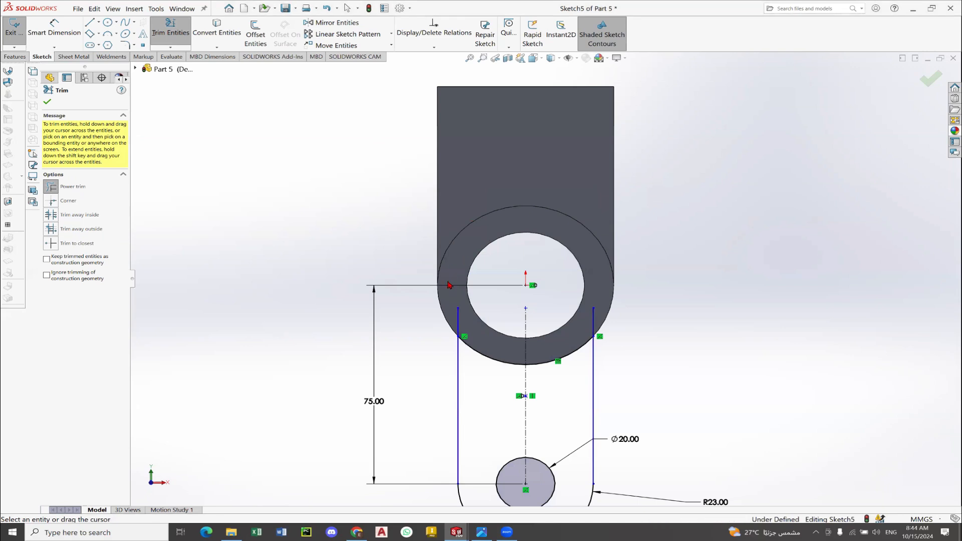
Trim the ends of both slot side lines inside the cylinder back to the converted arc.
drag(450, 286, 483, 330)
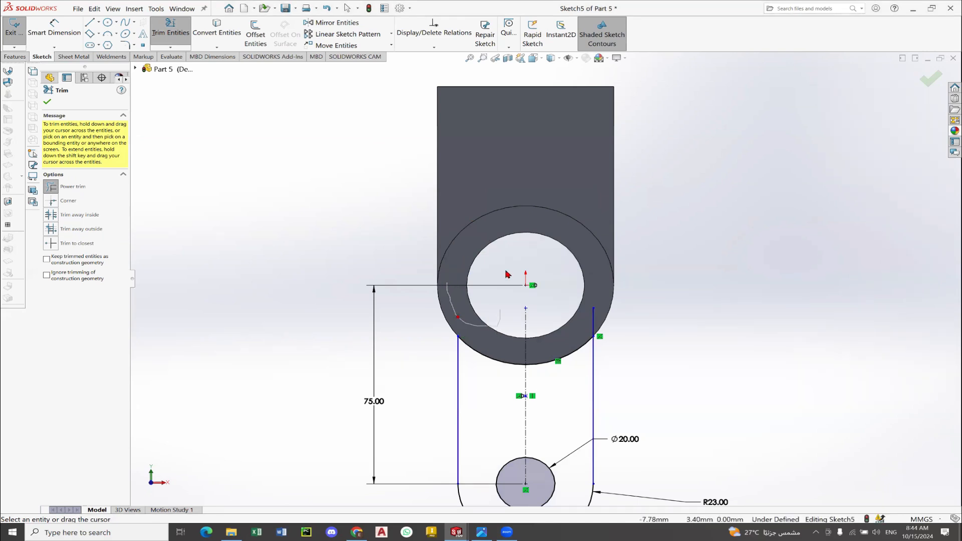
drag(608, 317, 597, 339)
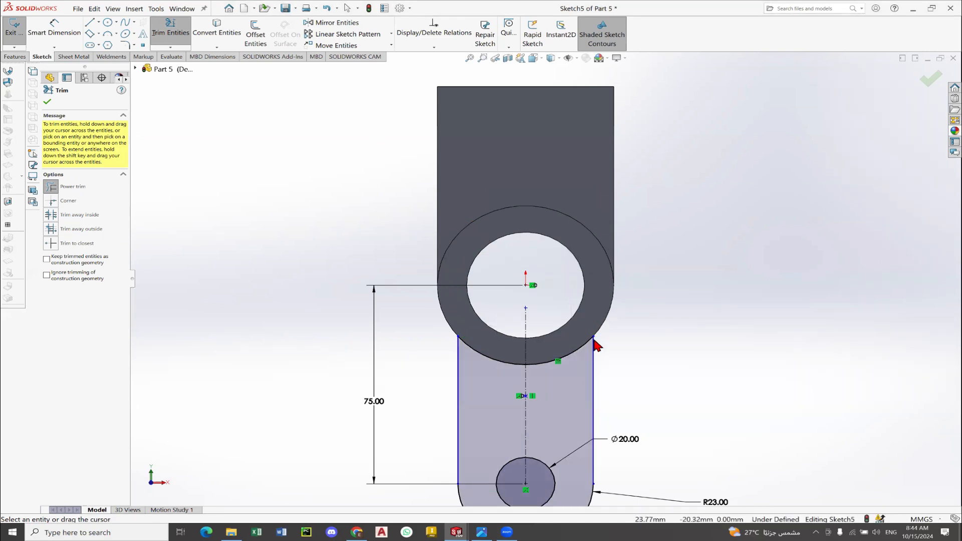
scroll(584, 343, up, 2)
scroll(577, 356, down, 2)
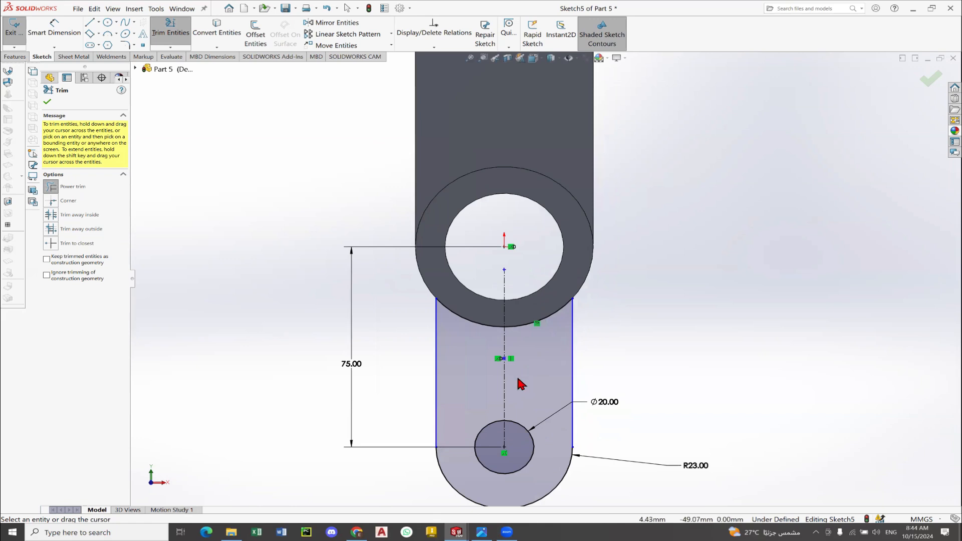
scroll(518, 380, up, 1)
scroll(524, 374, down, 1)
scroll(528, 370, up, 1)
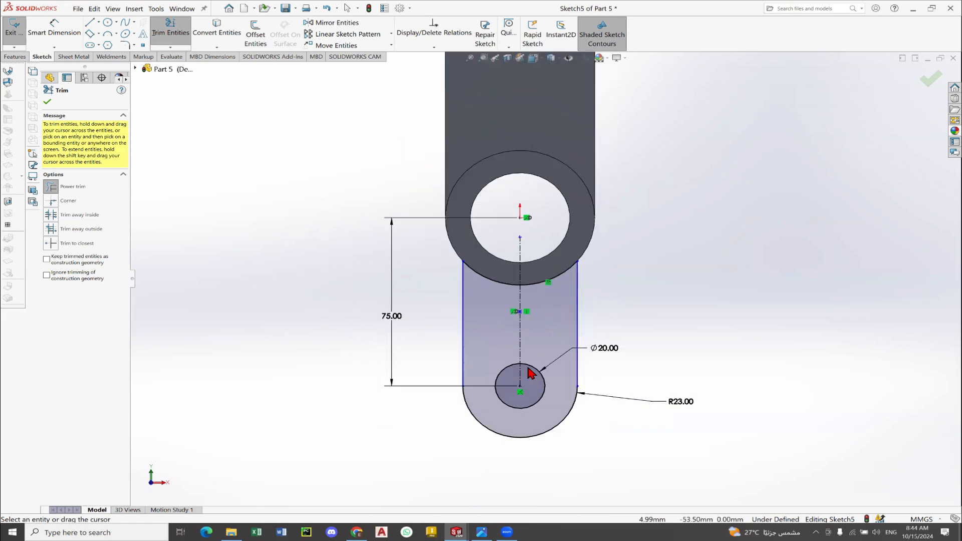
scroll(528, 375, down, 1)
key(Escape)
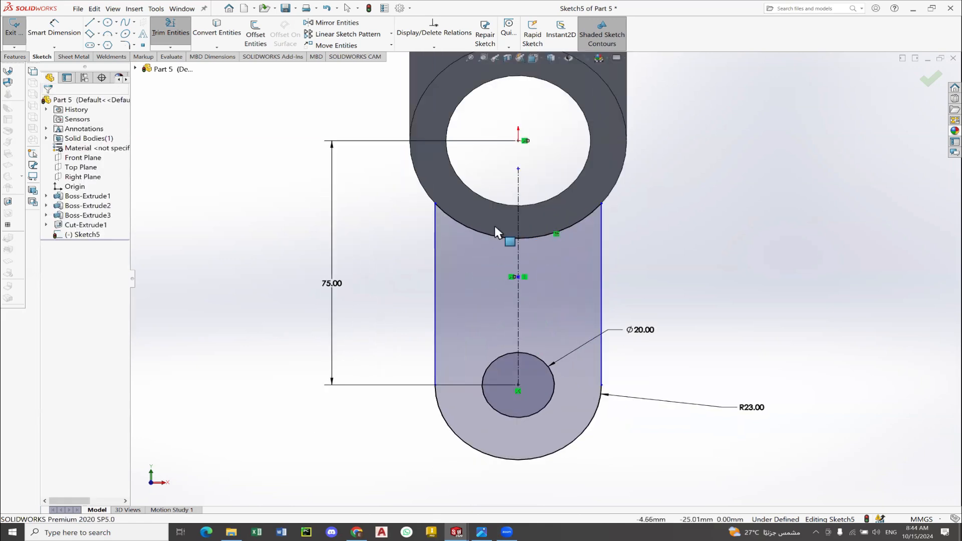
Add a vertical relation to each of the arm's two side lines.
mouse_move(438, 220)
mouse_down()
mouse_move(442, 228)
mouse_move(427, 216)
mouse_move(435, 204)
mouse_up()
click(435, 232)
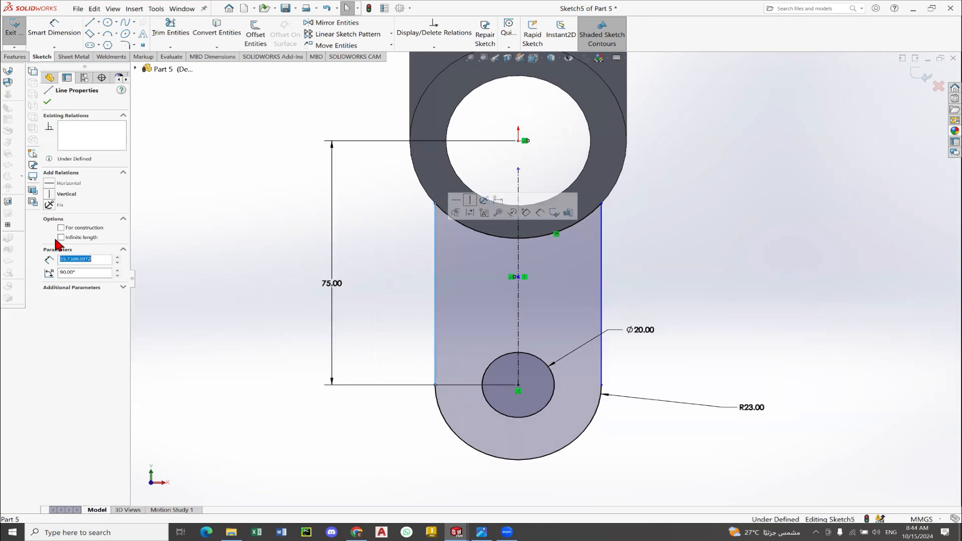
click(63, 197)
click(537, 224)
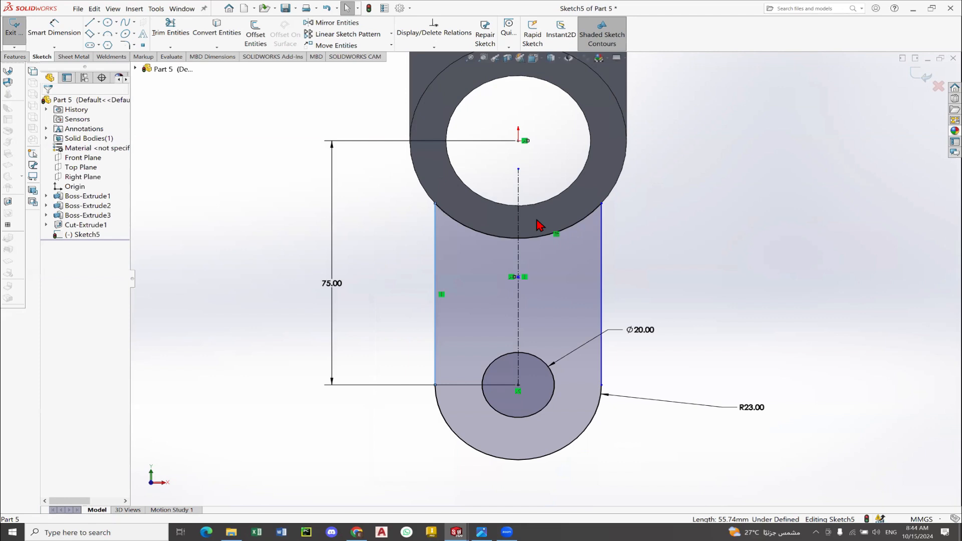
click(603, 251)
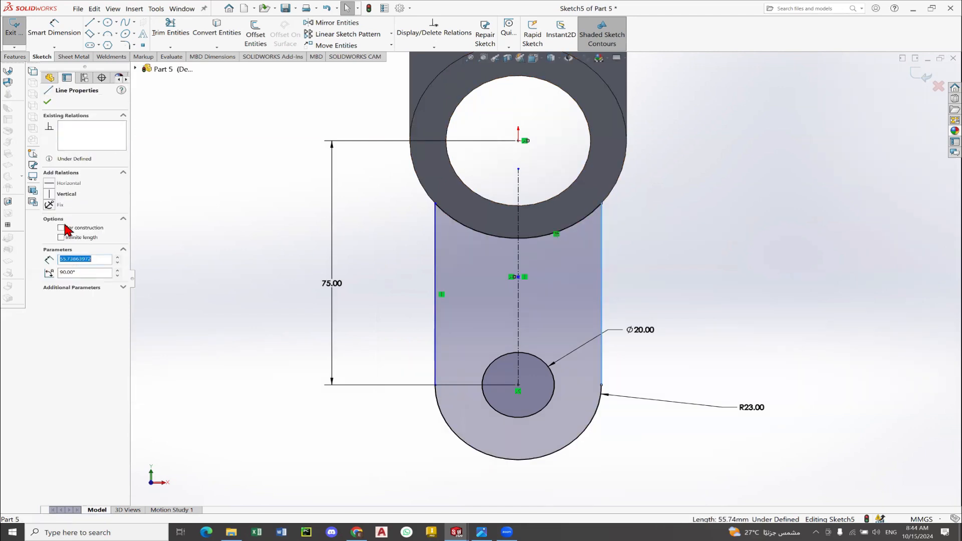
click(65, 196)
click(226, 198)
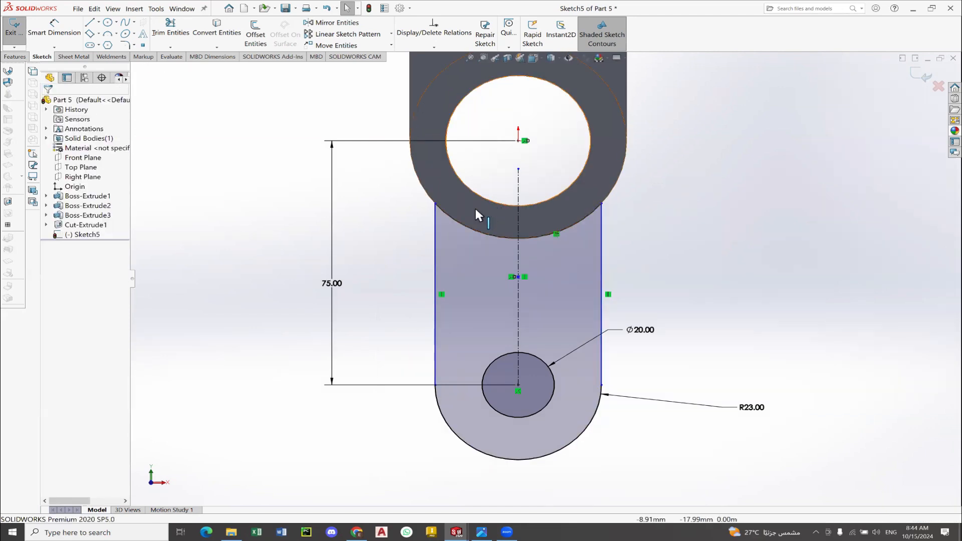
Add tangent relations between each of the arm's side lines and its R23 end arc.
click(435, 204)
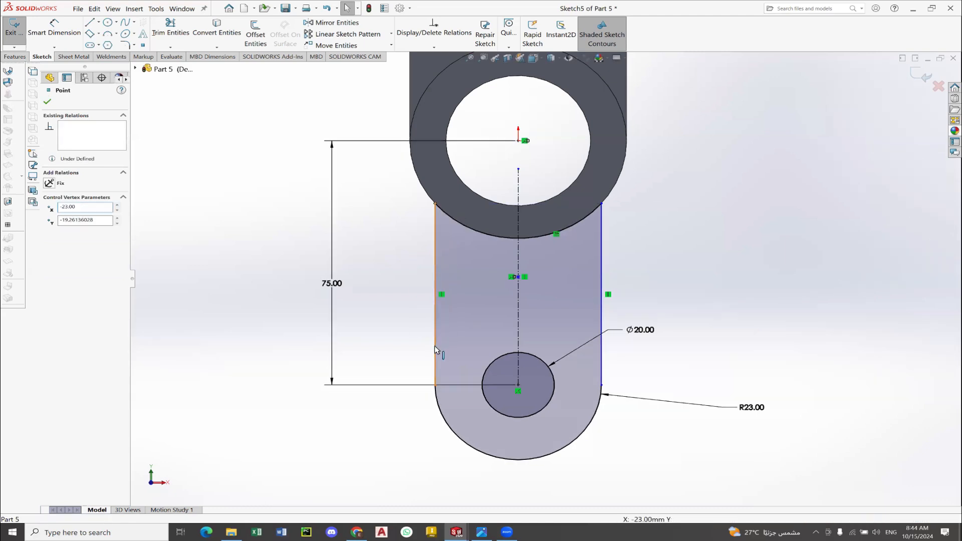
click(434, 347)
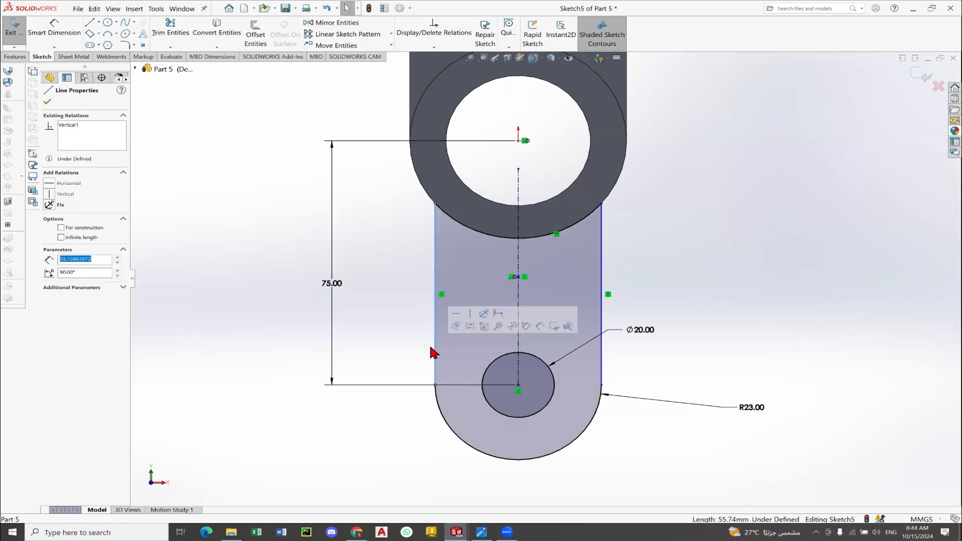
click(439, 420)
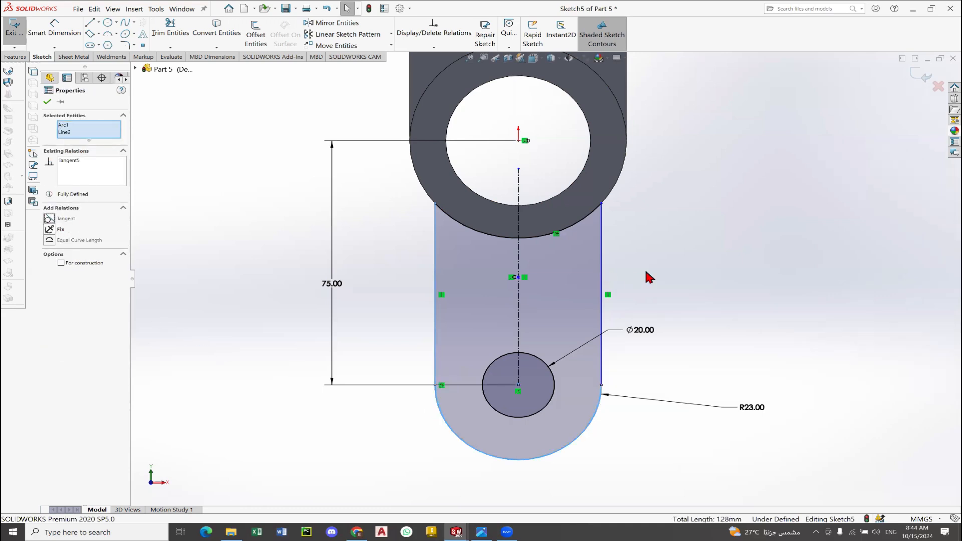
click(47, 101)
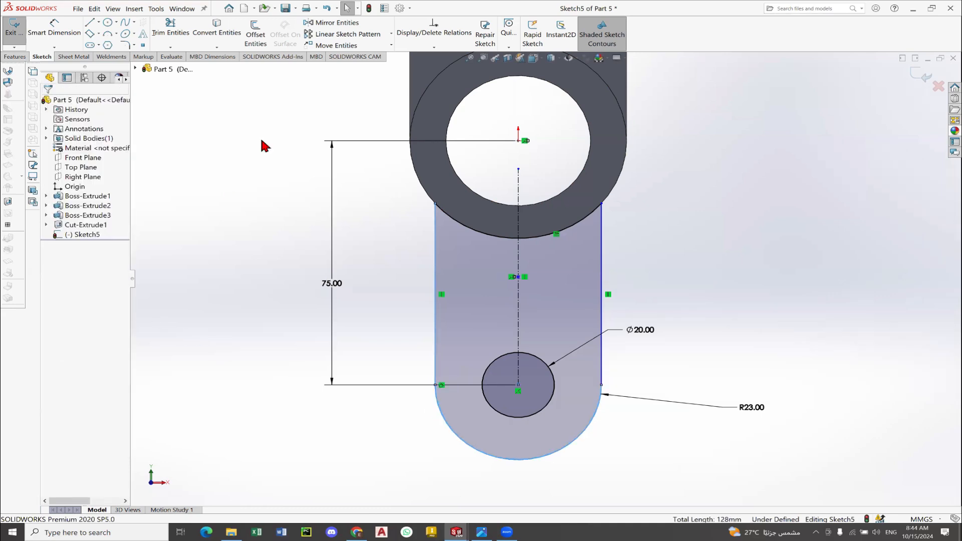
click(602, 272)
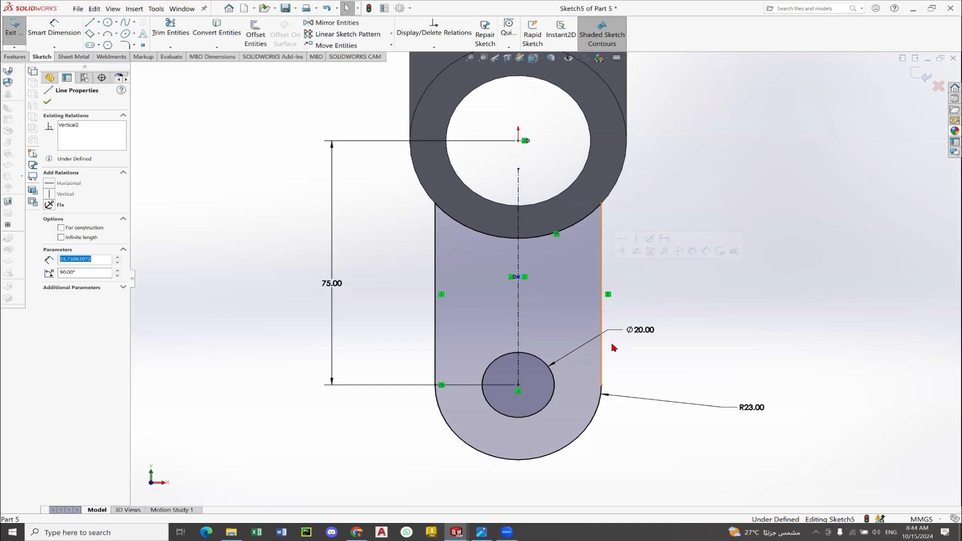
ctrl+click(600, 406)
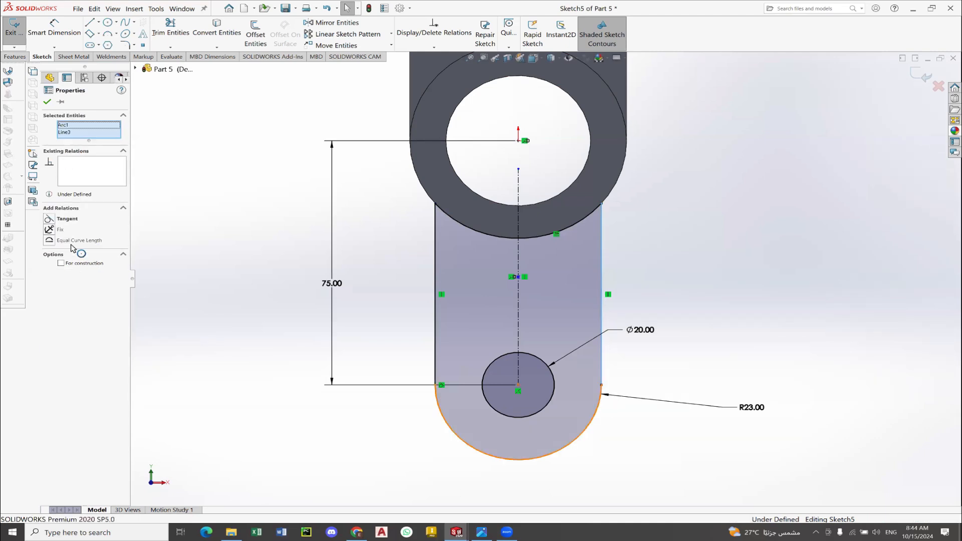
click(65, 221)
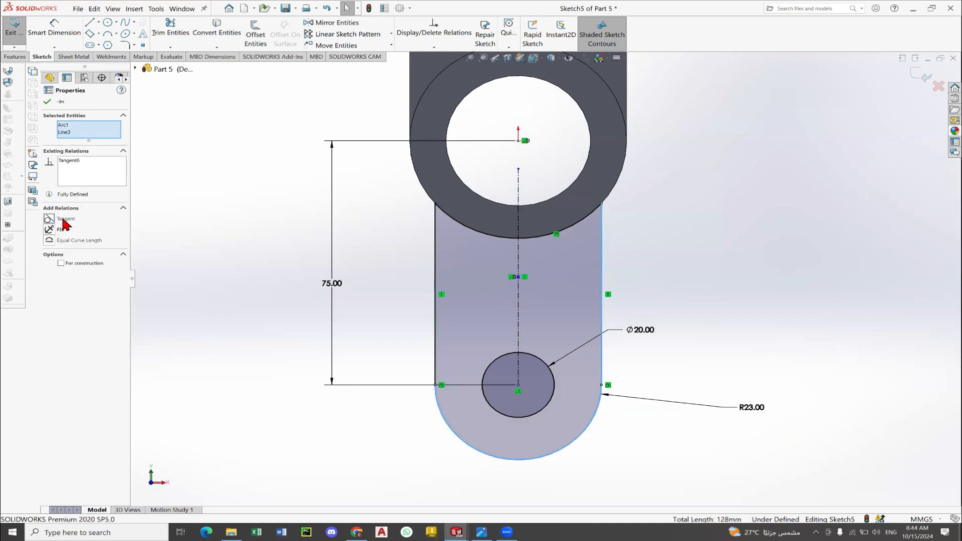
Close the arc relation properties and check the arm's thickness in the Part 5.PNG reference drawing.
click(48, 103)
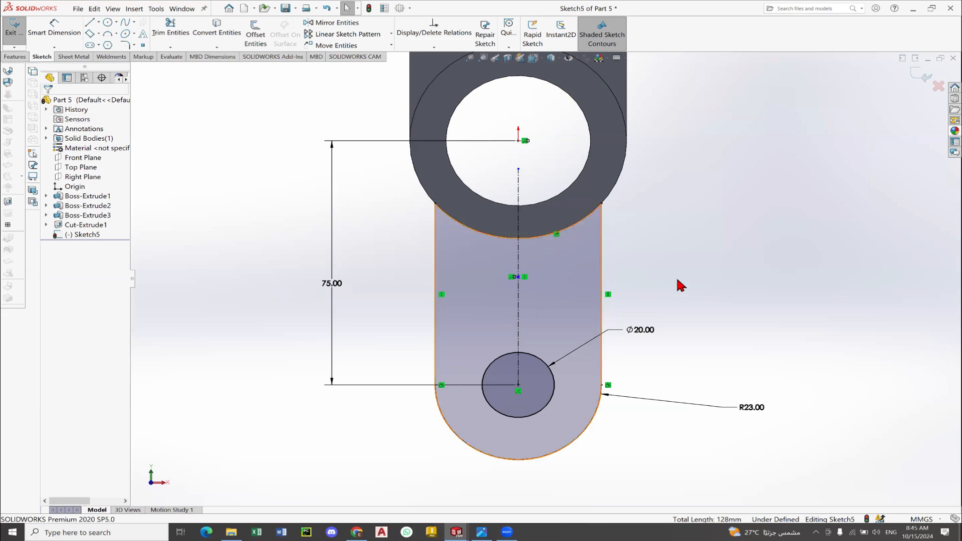
mouse_move(550, 317)
middle_down()
mouse_move(577, 281)
mouse_move(666, 221)
mouse_move(727, 211)
mouse_move(647, 180)
mouse_move(756, 157)
mouse_move(762, 131)
mouse_move(735, 209)
mouse_move(711, 219)
mouse_move(698, 189)
mouse_move(645, 146)
mouse_move(559, 261)
middle_up()
scroll(559, 260, down, 5)
mouse_move(553, 209)
middle_down()
mouse_move(623, 381)
mouse_move(611, 364)
mouse_move(605, 376)
middle_up()
click(482, 533)
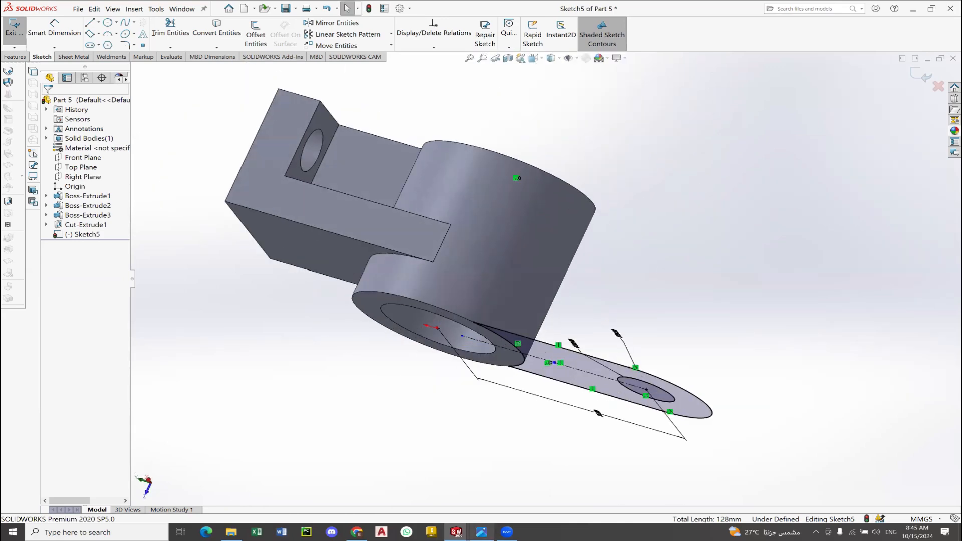
click(482, 532)
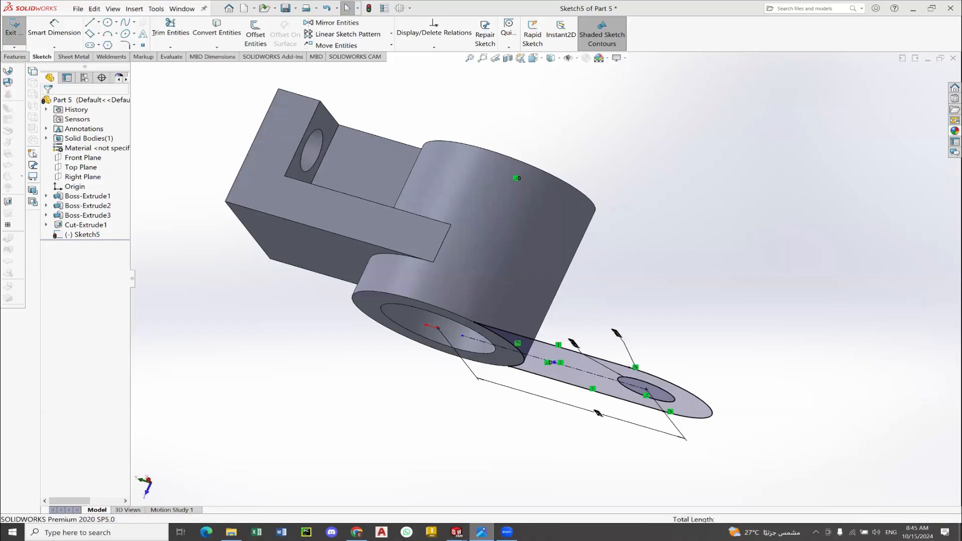
click(481, 532)
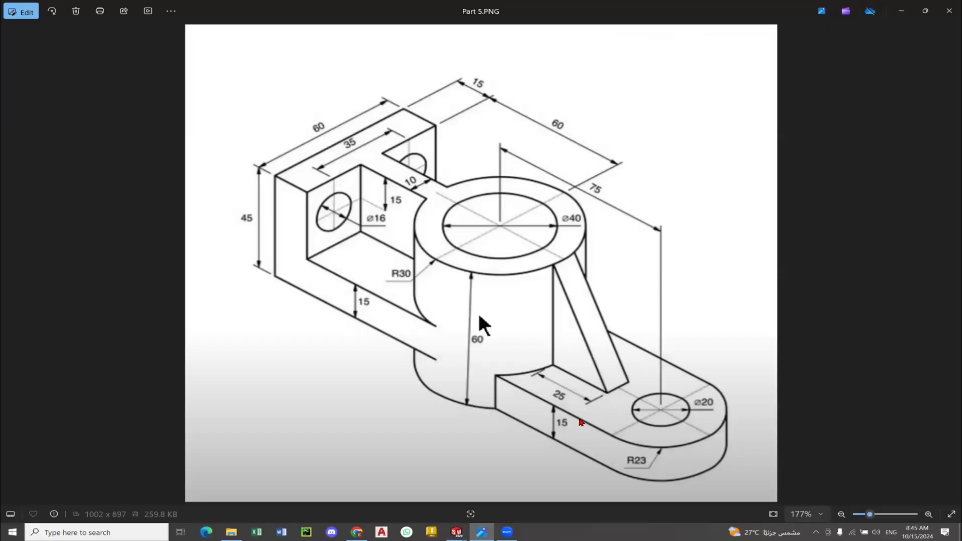
click(482, 532)
mouse_move(580, 329)
middle_down()
mouse_move(565, 320)
mouse_move(576, 326)
middle_up()
Extrude the arm sketch 15 mm in the reversed direction, alongside the cylinder and merged with the body, then save the part.
click(17, 55)
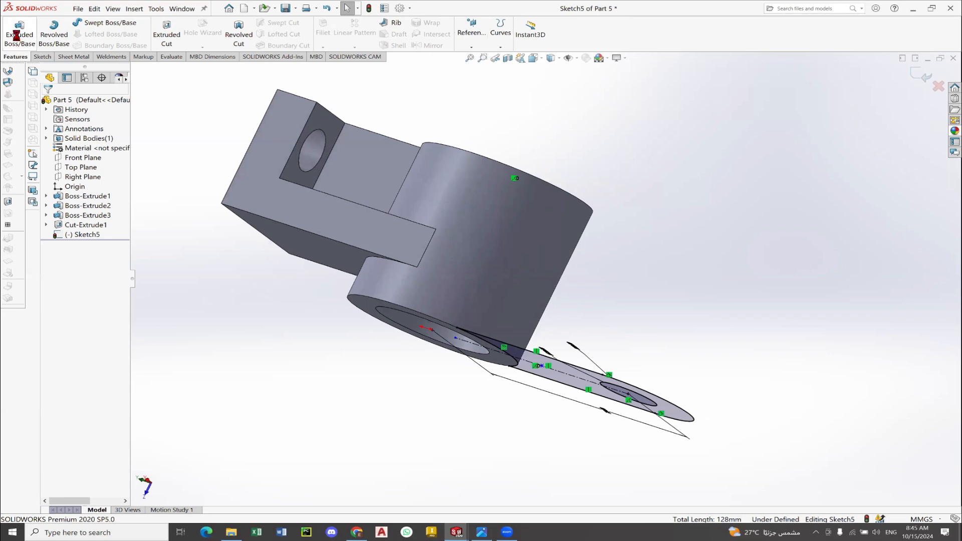
click(19, 36)
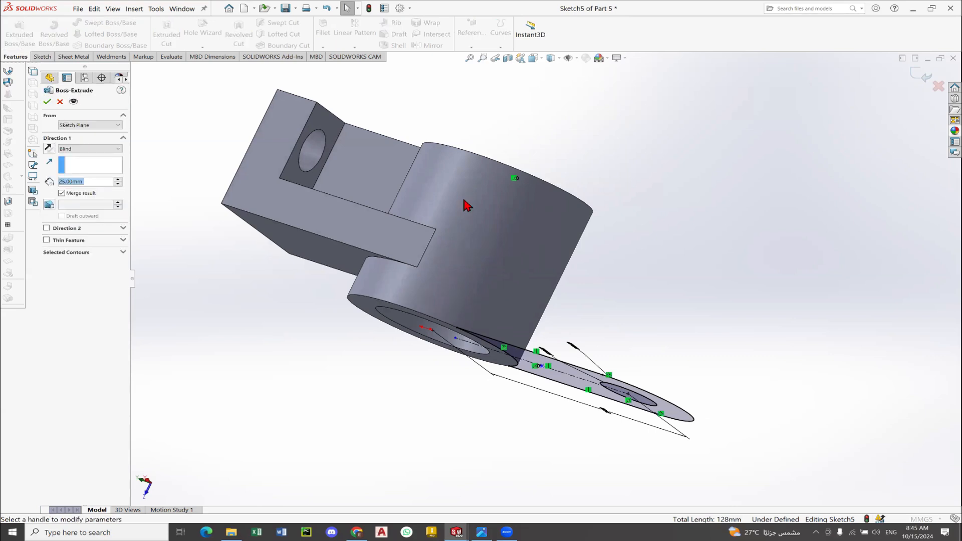
middle_drag(546, 395, 641, 406)
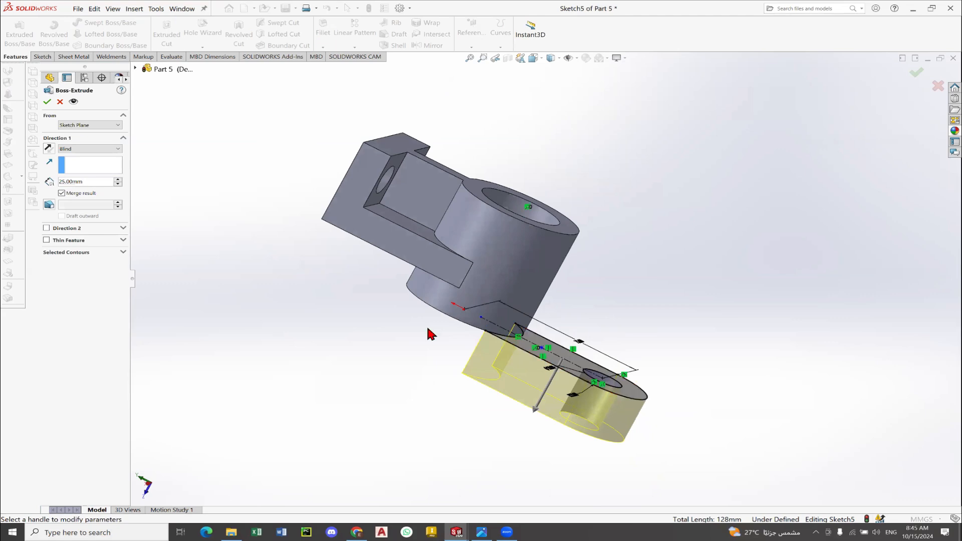
click(48, 149)
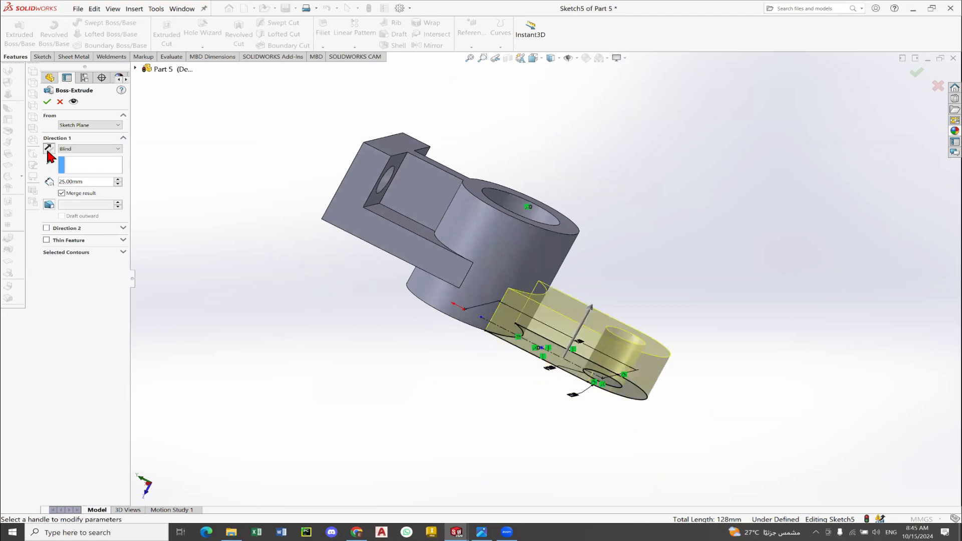
drag(68, 179, 15, 176)
text(15)
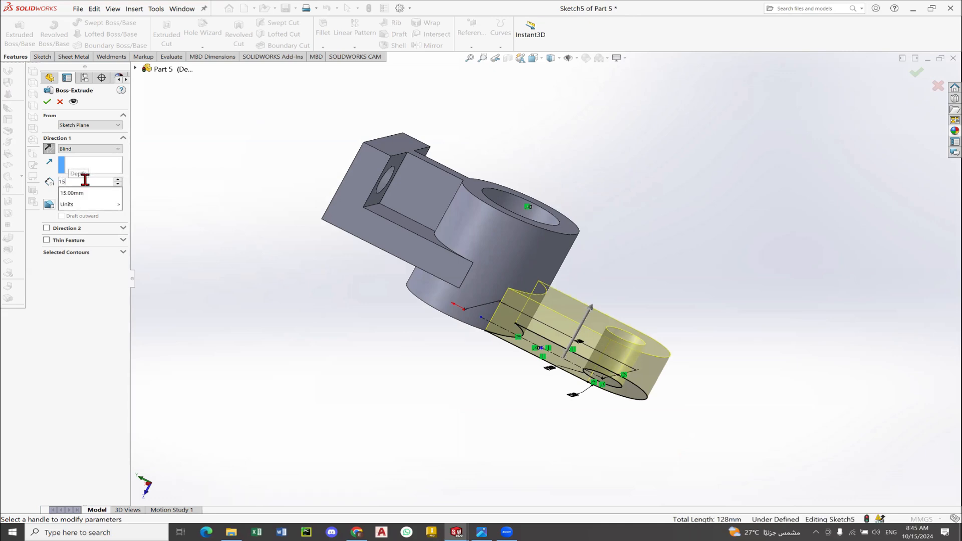
key(Return)
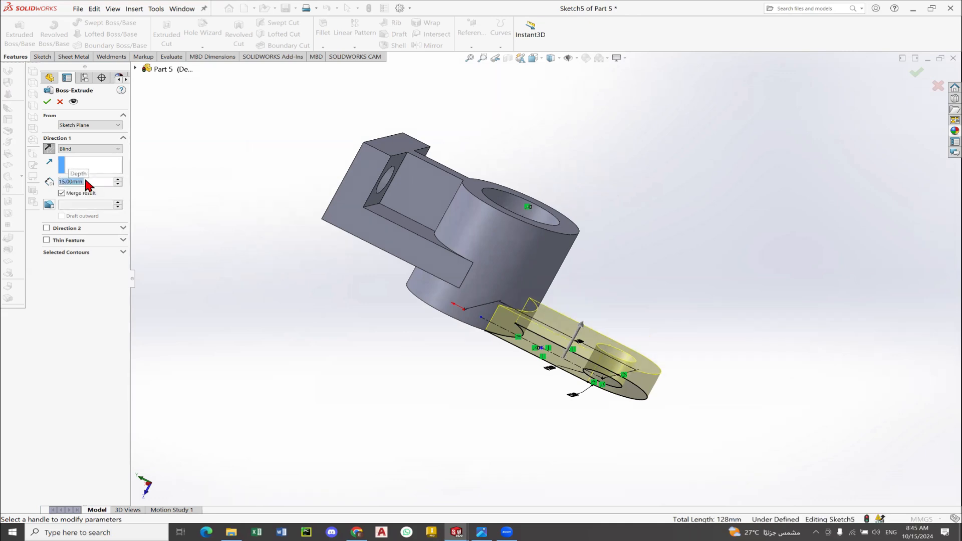
click(47, 101)
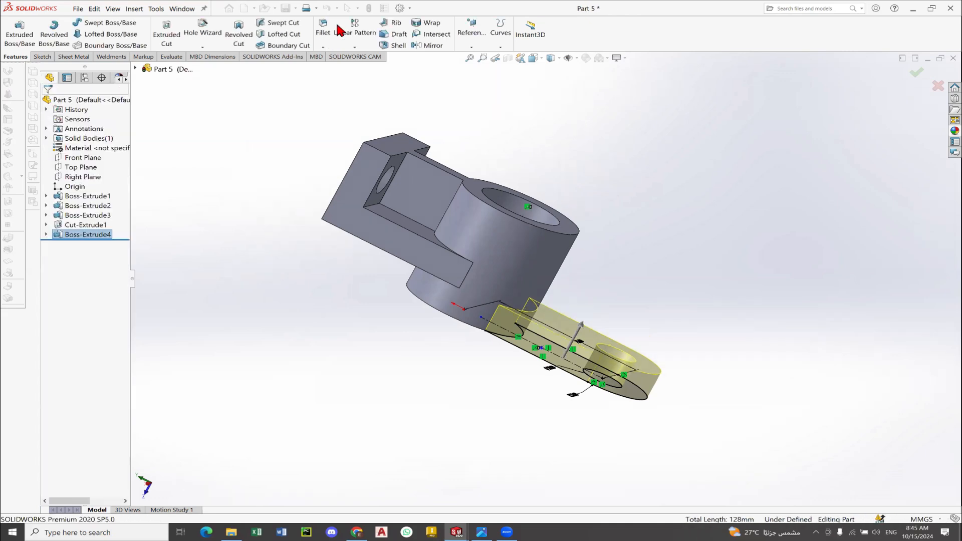
click(286, 9)
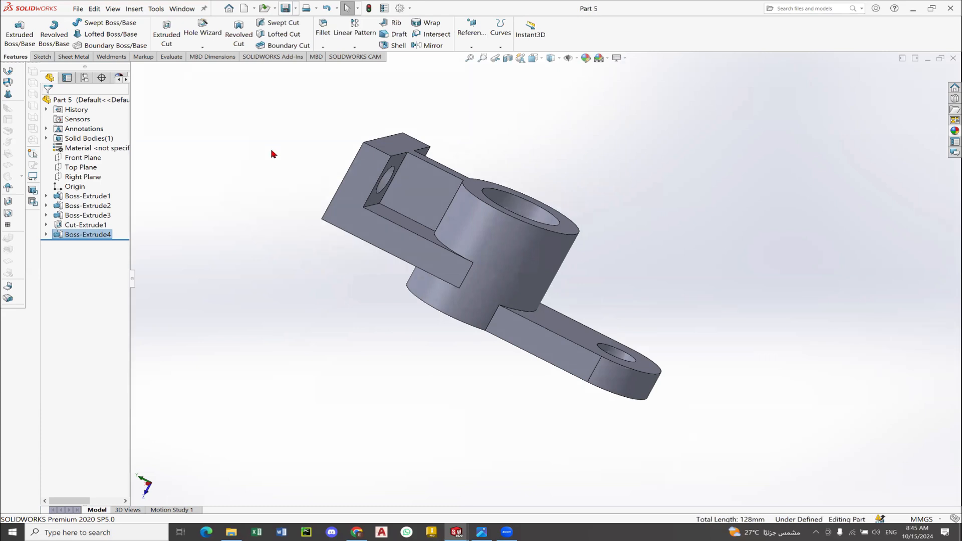
Examine the rib in the Part 5.PNG drawing and inspect the arm's two parallel side faces on the model.
middle_drag(555, 270, 485, 301)
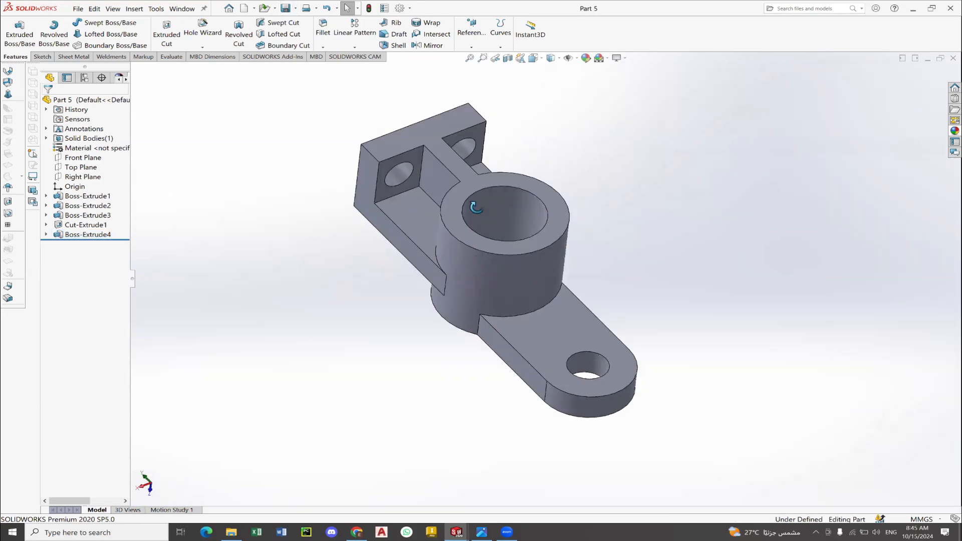
middle_drag(476, 207, 528, 301)
key(alt+Tab)
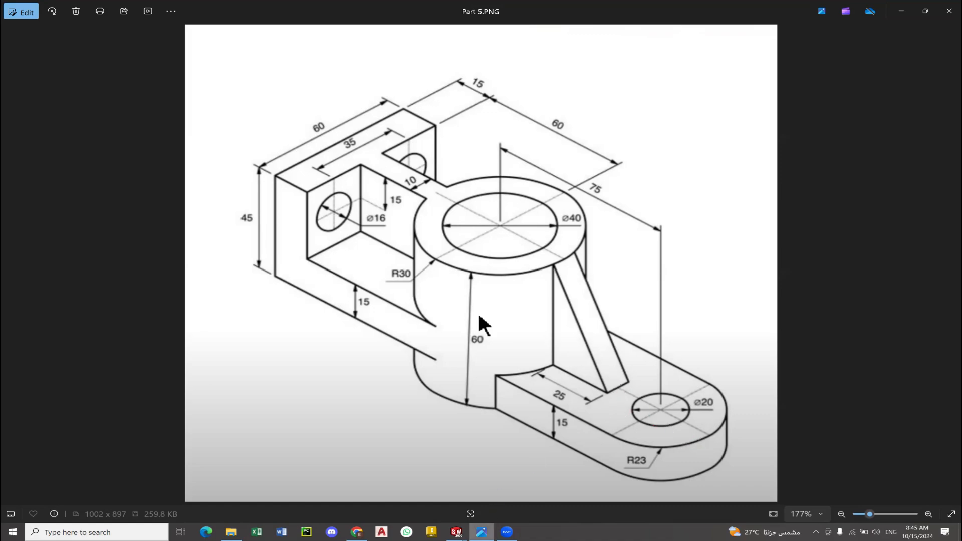
click(457, 532)
scroll(663, 255, down, 1)
middle_drag(662, 254, 622, 213)
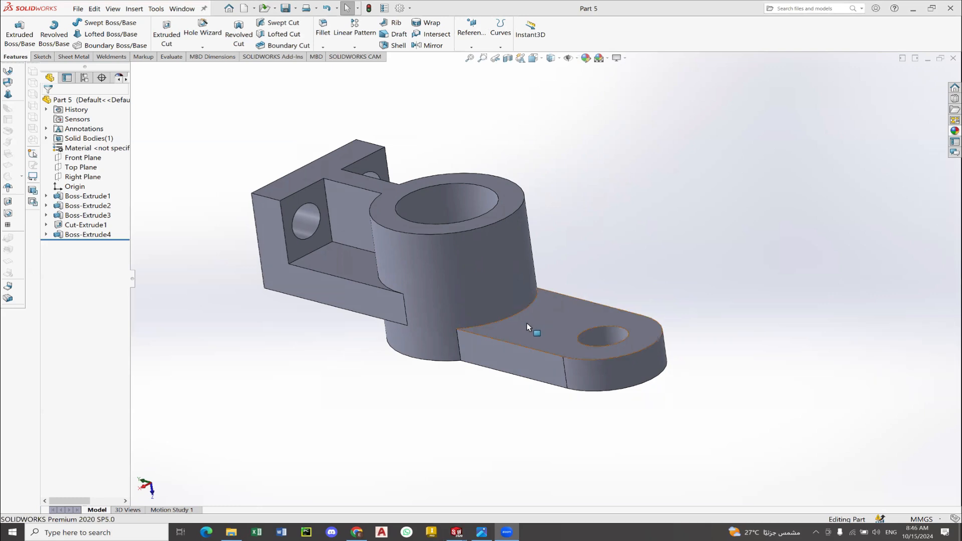
middle_drag(528, 322, 508, 312)
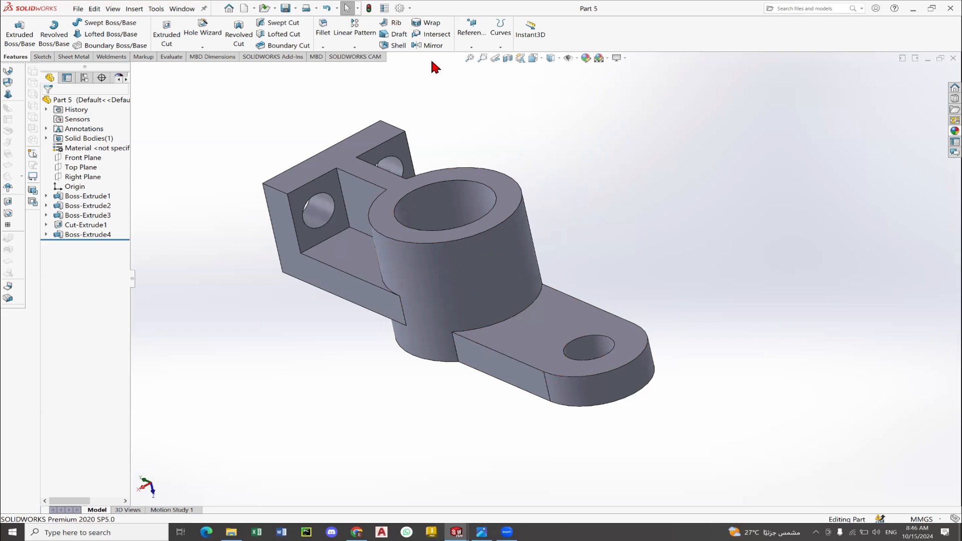
click(498, 359)
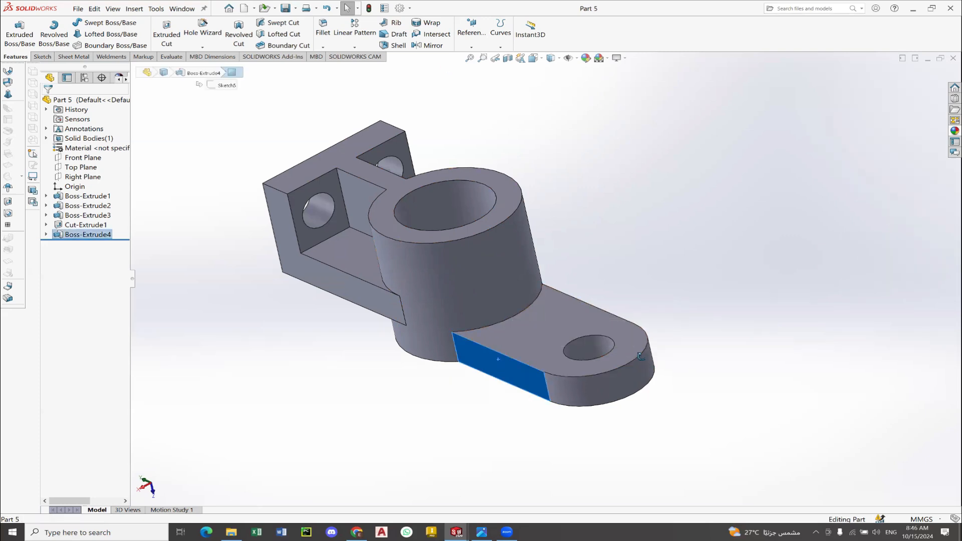
middle_drag(509, 361, 555, 332)
click(555, 333)
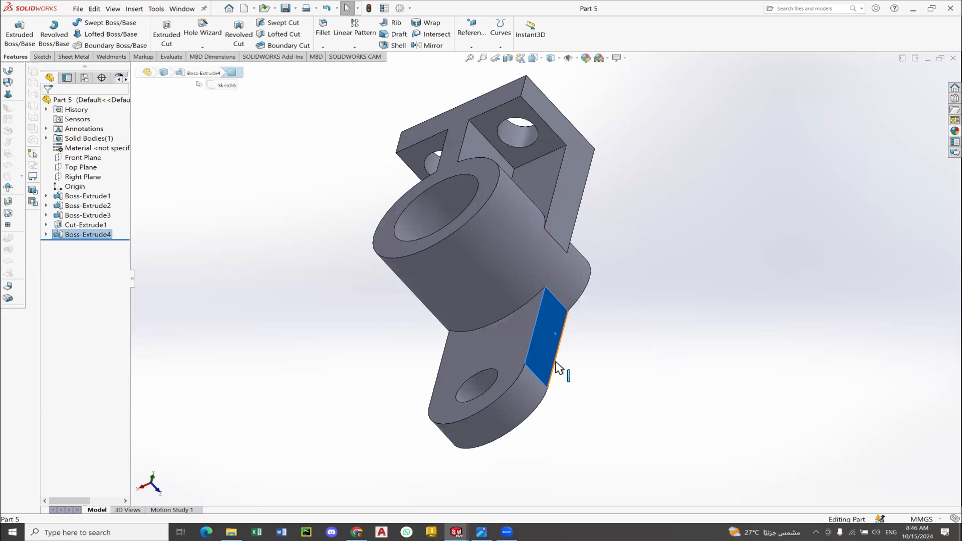
middle_drag(557, 369, 563, 328)
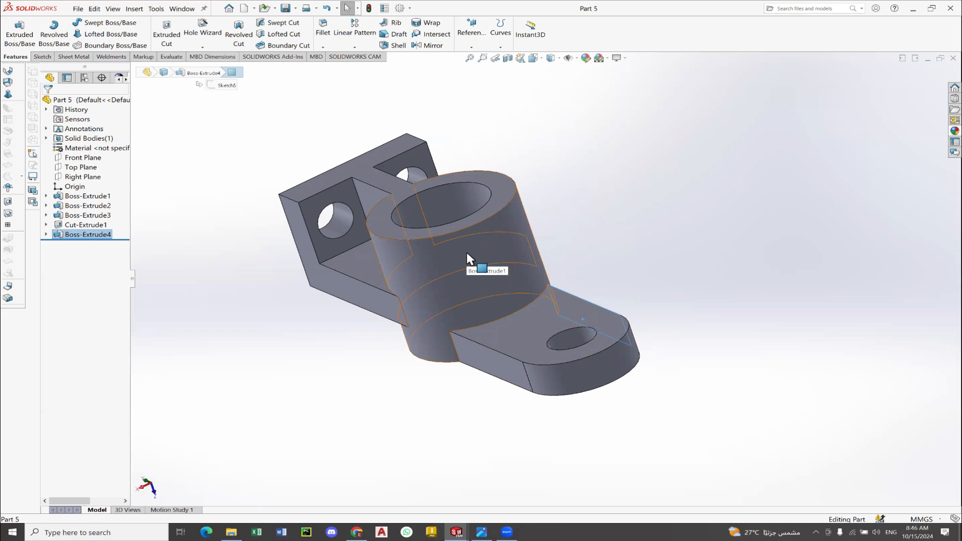
click(491, 82)
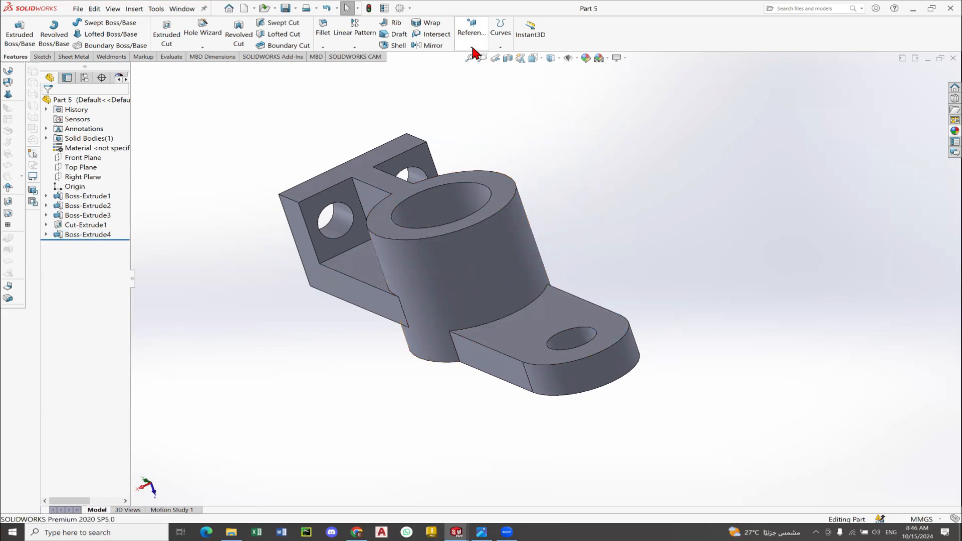
Create a reference plane midway between the arm's two parallel side faces.
click(473, 48)
click(478, 57)
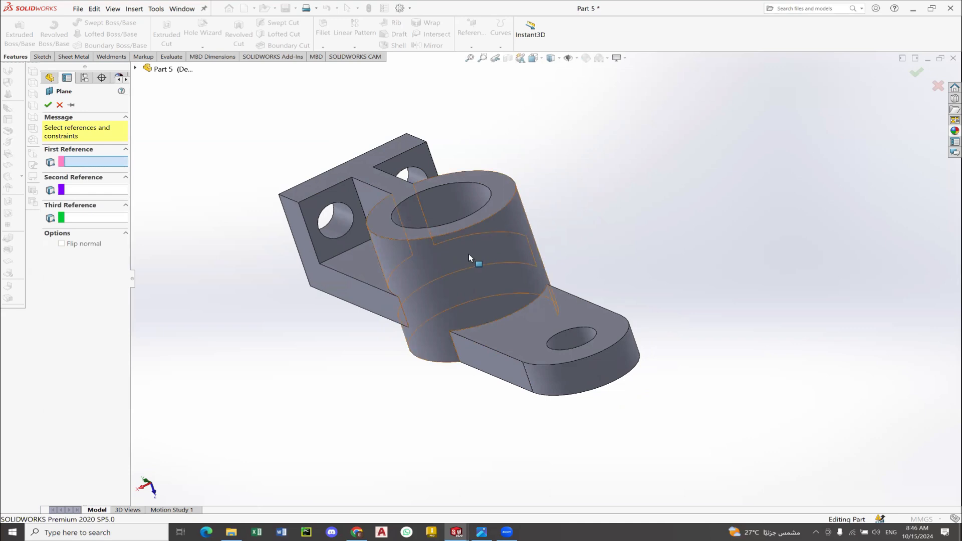
middle_drag(468, 253, 485, 205)
click(496, 325)
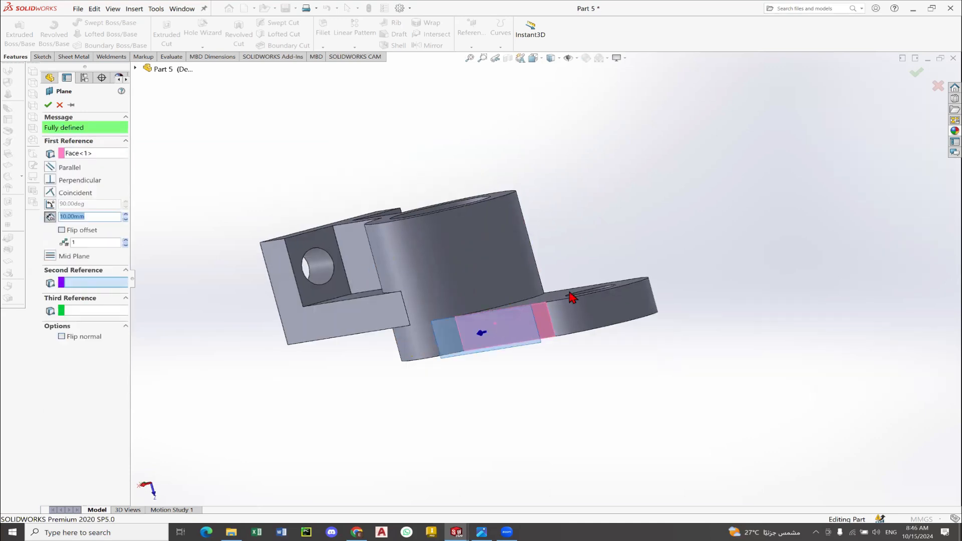
middle_drag(572, 296, 581, 345)
click(515, 347)
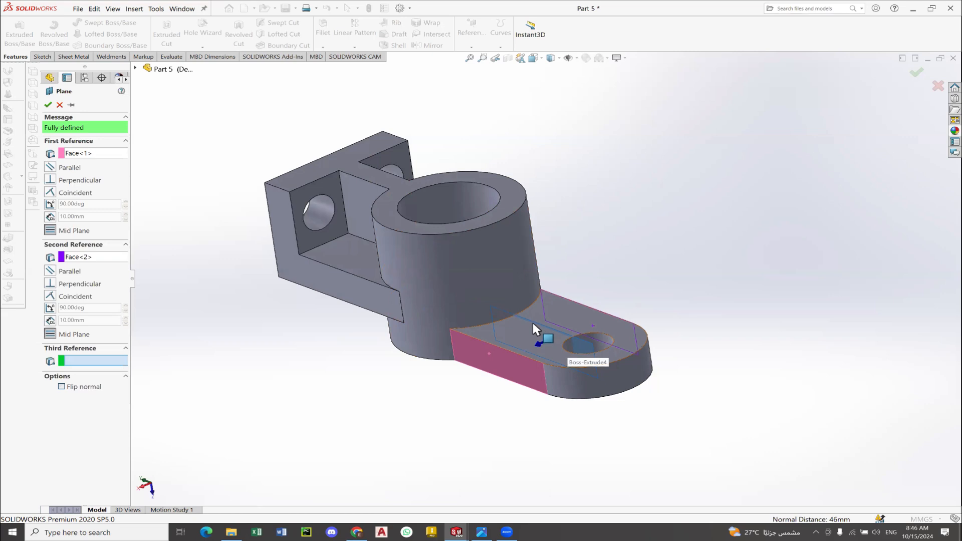
middle_drag(625, 319, 577, 326)
click(49, 104)
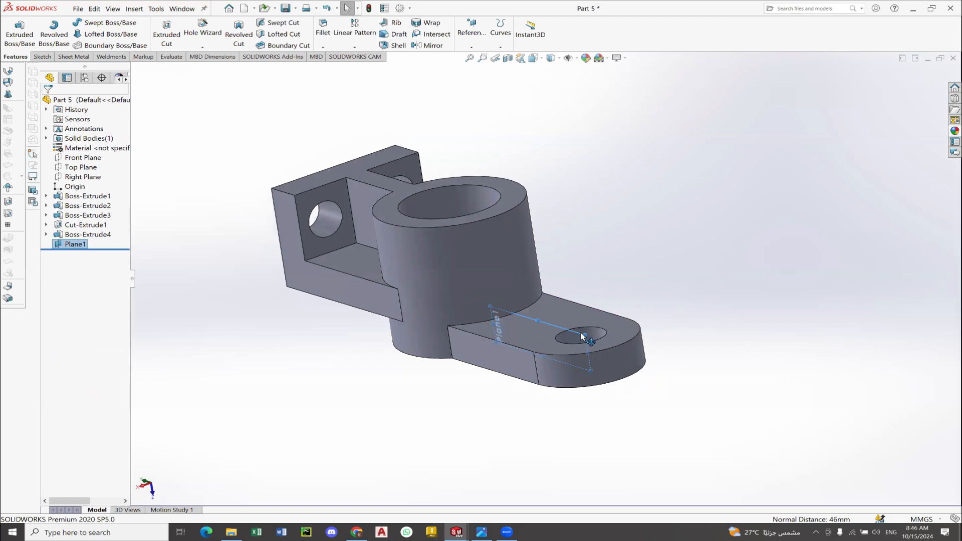
Enlarge the mid-plane's displayed outline until it surrounds the whole bracket.
drag(581, 335, 673, 277)
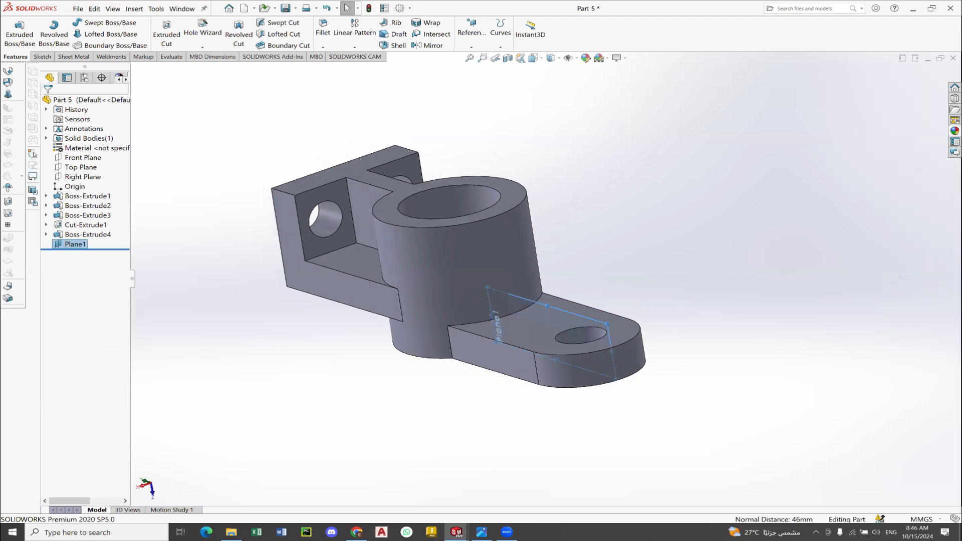
click(492, 345)
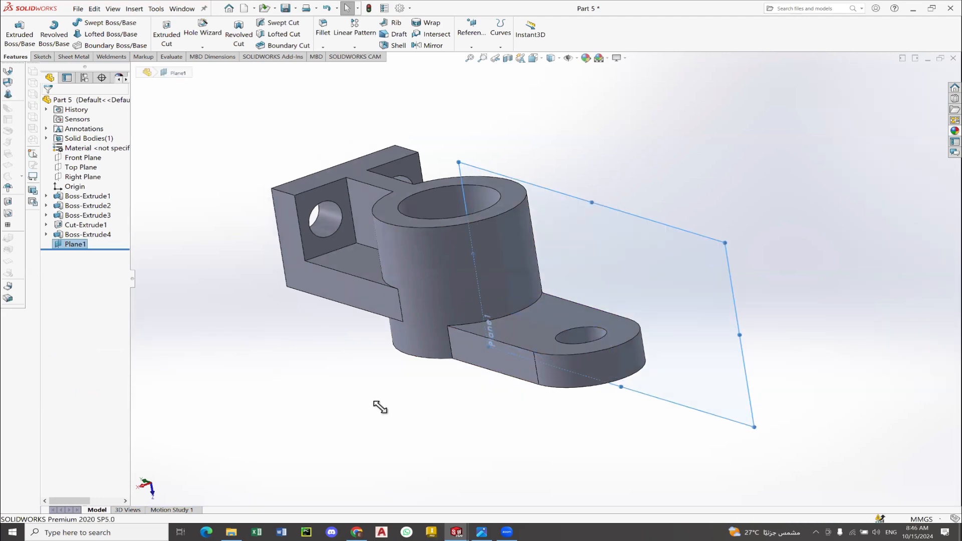
middle_drag(380, 407, 632, 221)
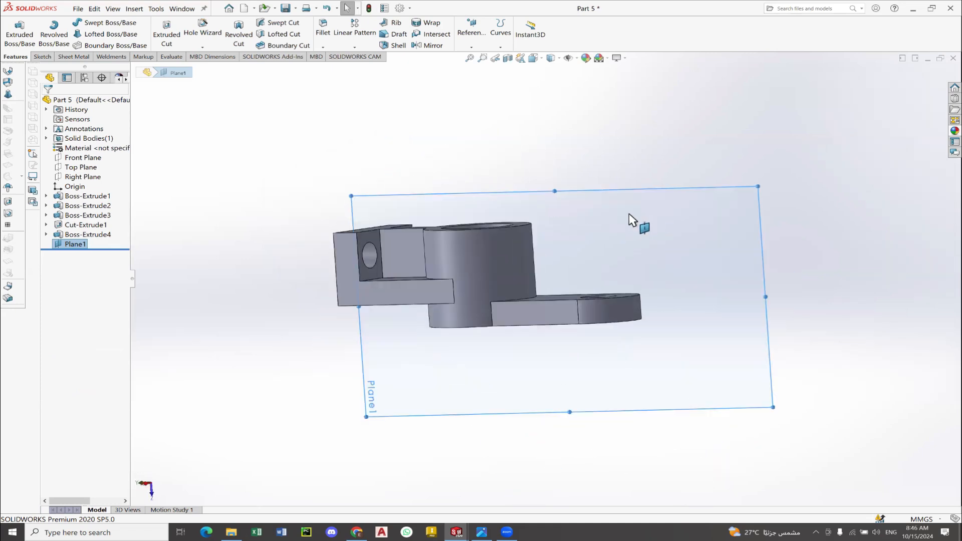
Start a sketch on the arm's mid-plane, viewed face-on with the cylinder upright and the arm horizontal.
right_click(694, 208)
click(693, 204)
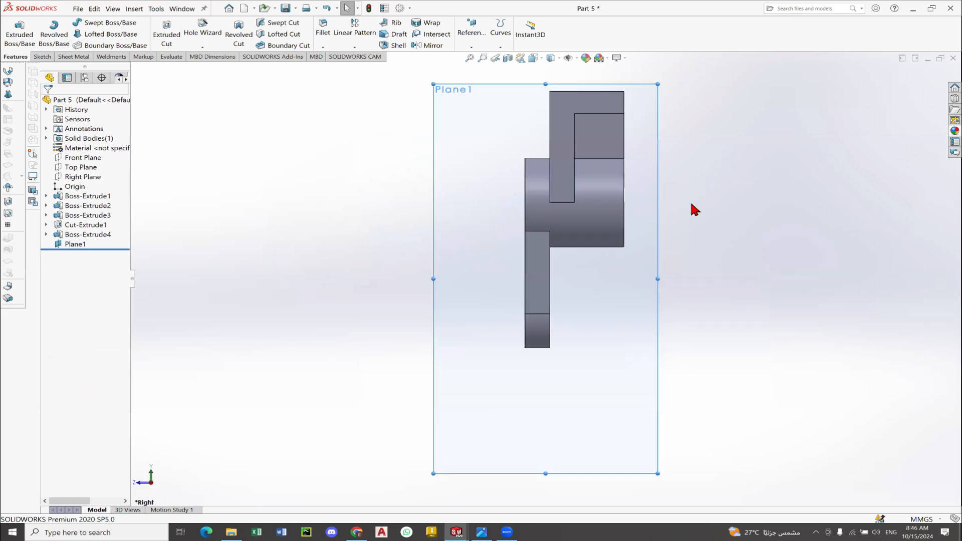
key(alt+Left)
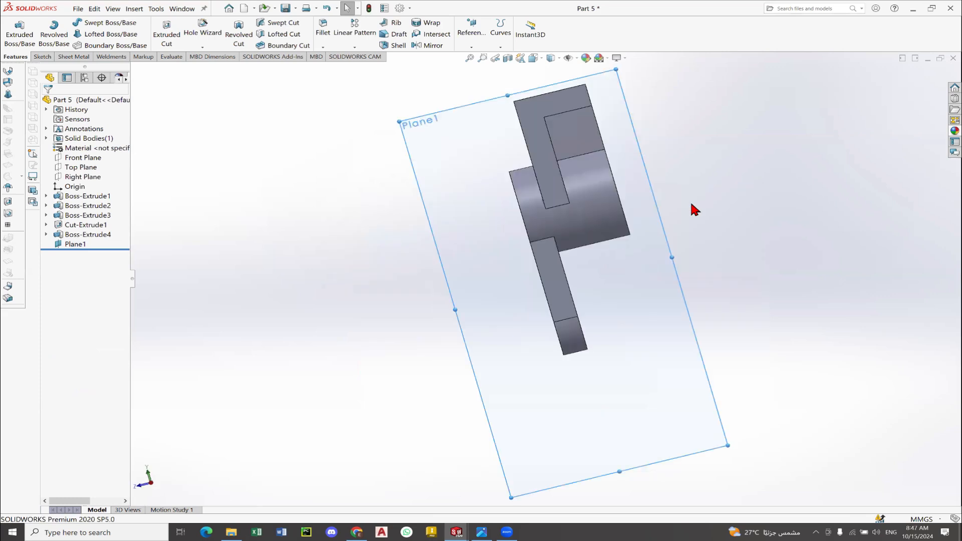
key(alt+Left)
key(alt+Left)
key(alt+Left)
key(alt+Left)
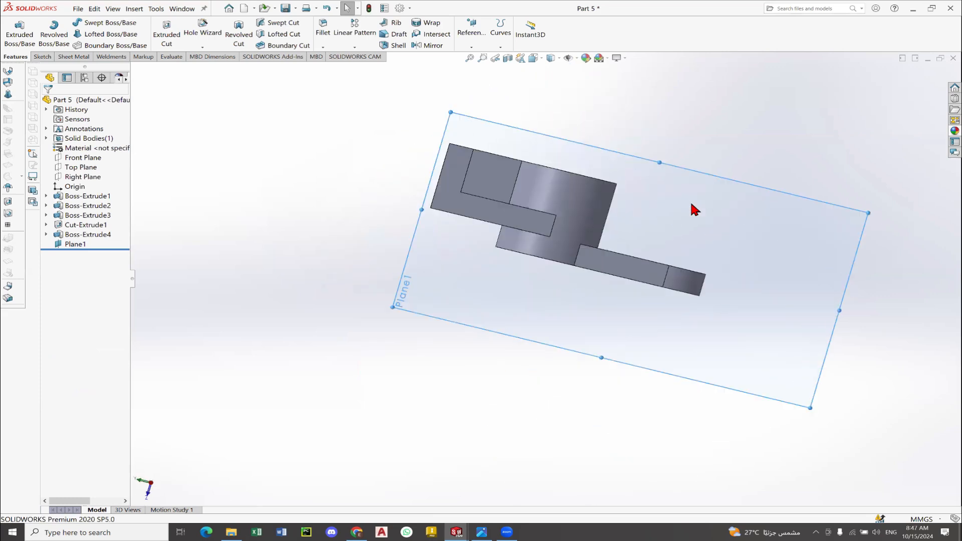
key(alt+Left)
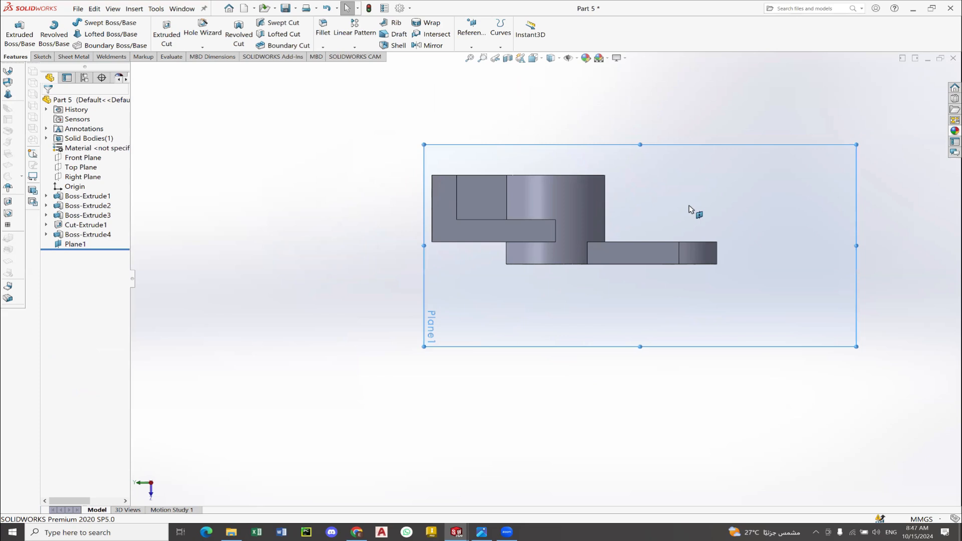
click(42, 57)
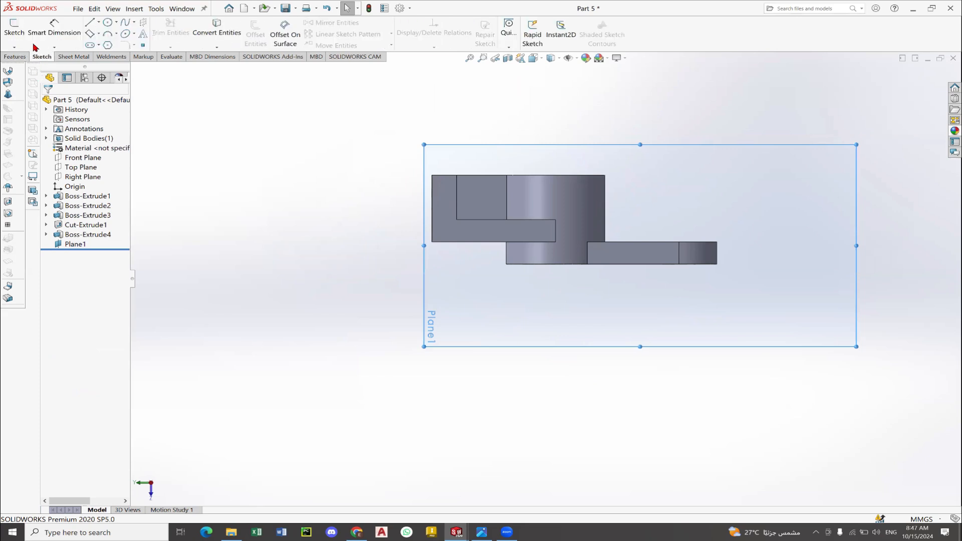
click(13, 29)
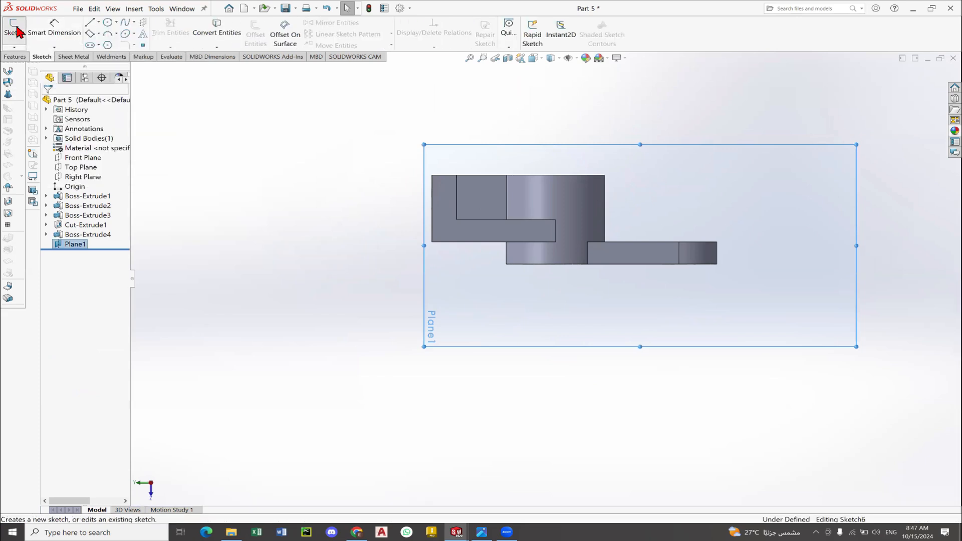
Sketch a closed right-triangle rib profile down the cylinder's full outer edge above the arm, about 15 mm along the arm's upper face.
click(99, 23)
click(106, 36)
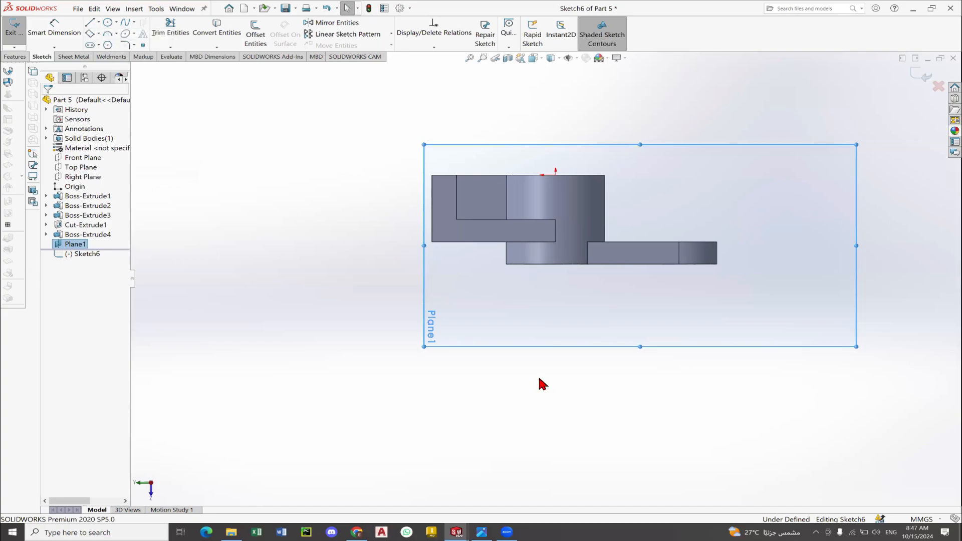
key(alt+Tab)
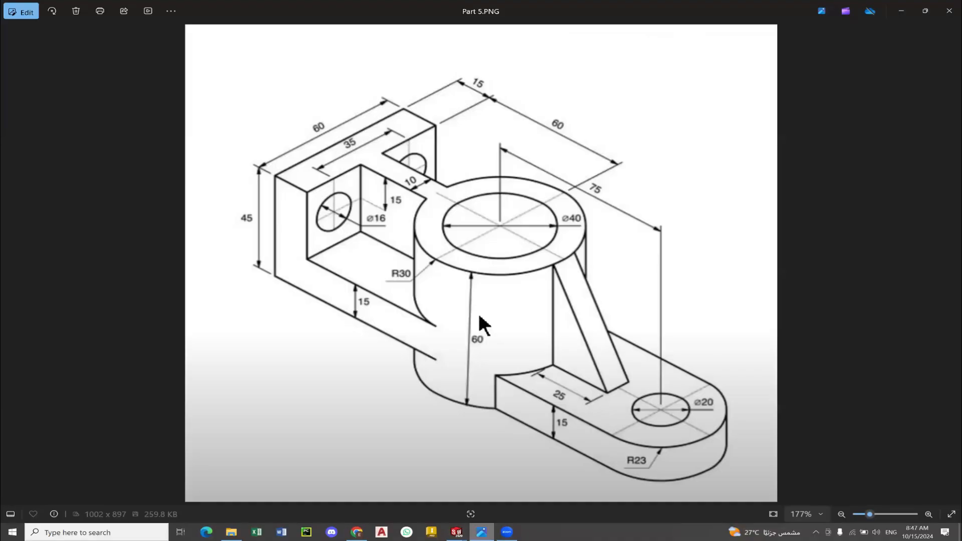
key(alt+Tab)
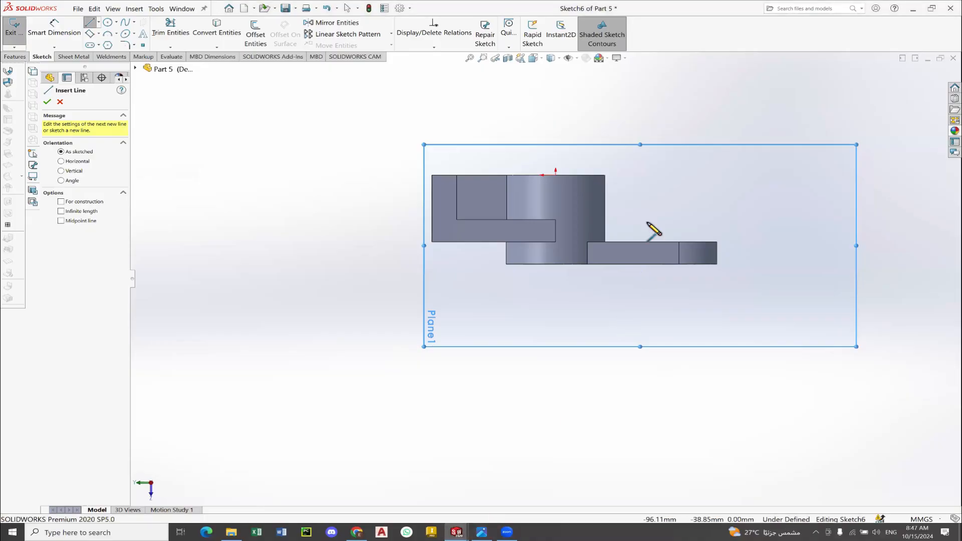
scroll(647, 226, down, 5)
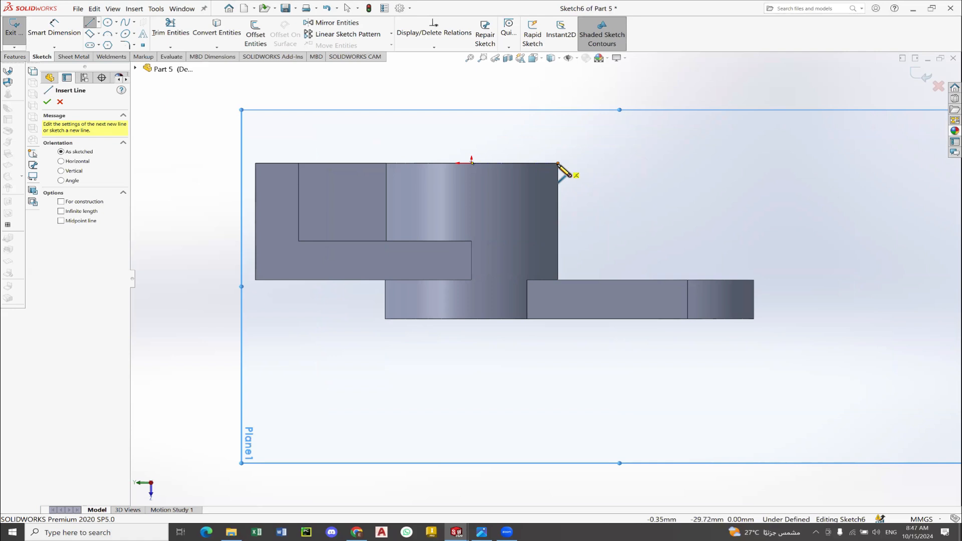
click(558, 164)
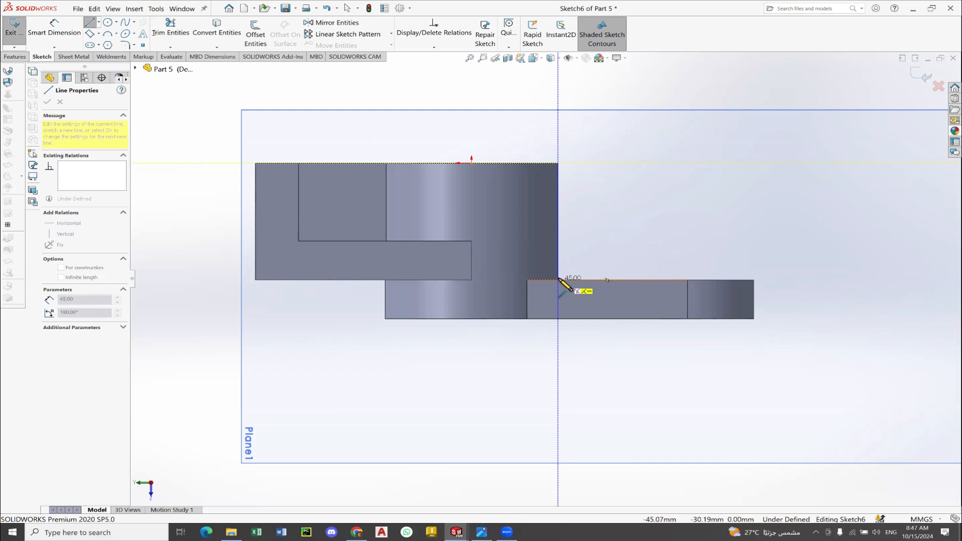
click(558, 280)
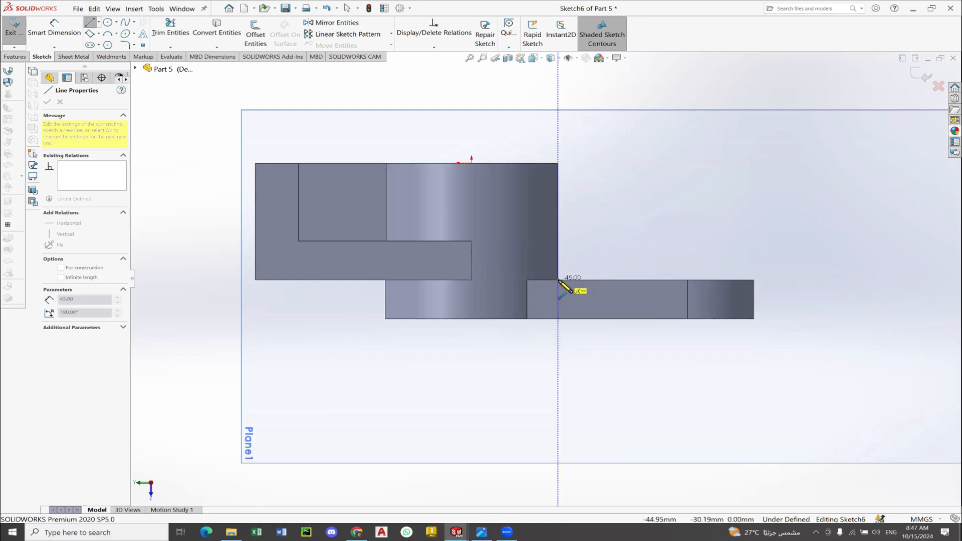
click(559, 280)
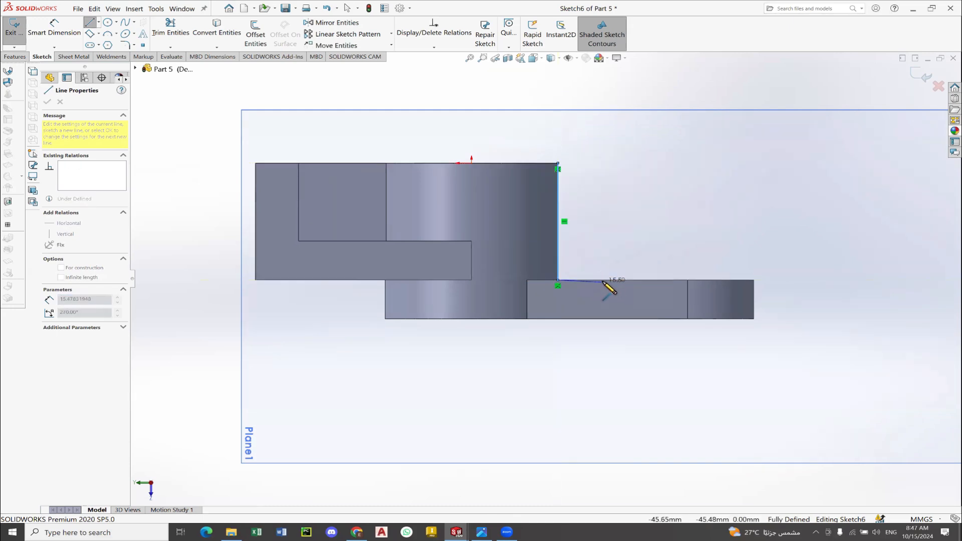
click(602, 280)
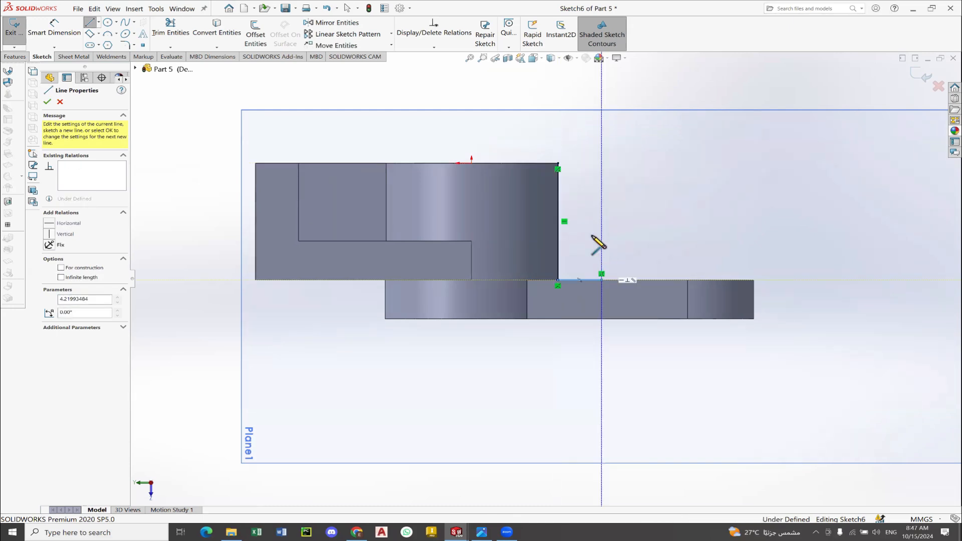
click(558, 167)
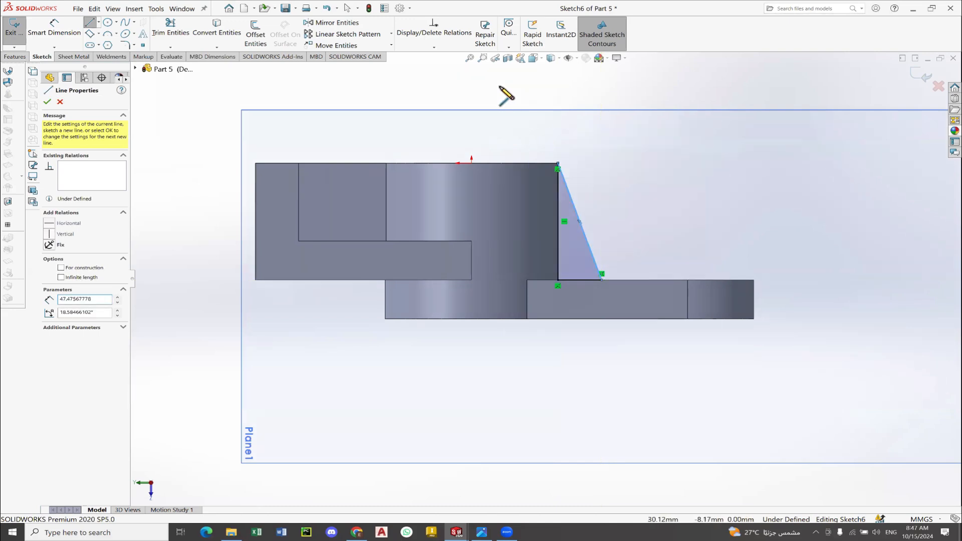
right_click(501, 103)
click(517, 97)
Dimension the rib triangle's base along the arm's upper face to 25 mm, as given in the Part 5.PNG drawing.
click(482, 532)
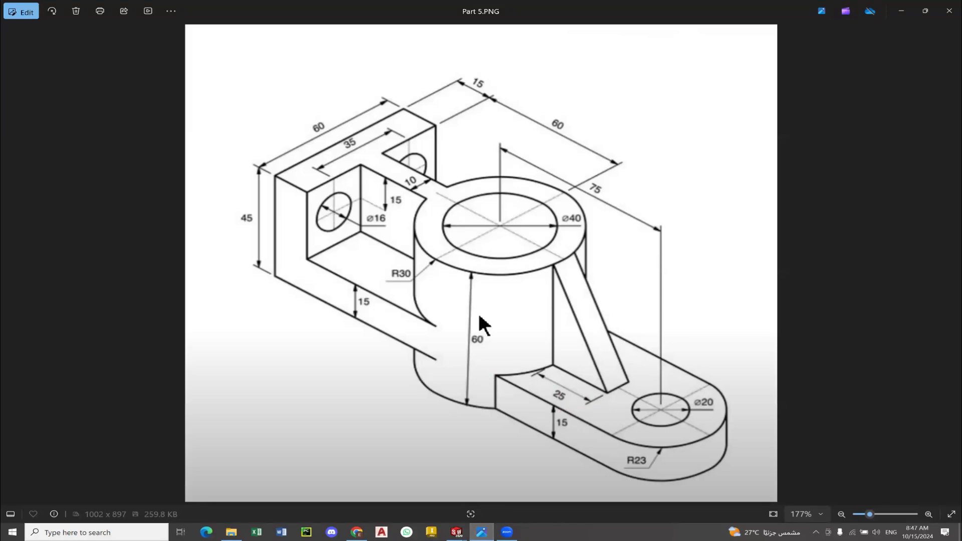
key(alt+Tab)
click(73, 35)
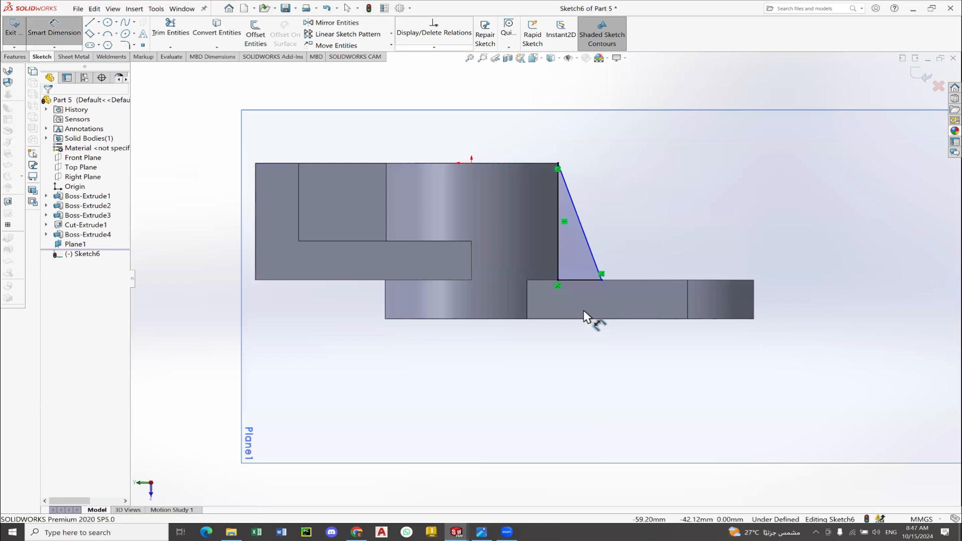
click(579, 280)
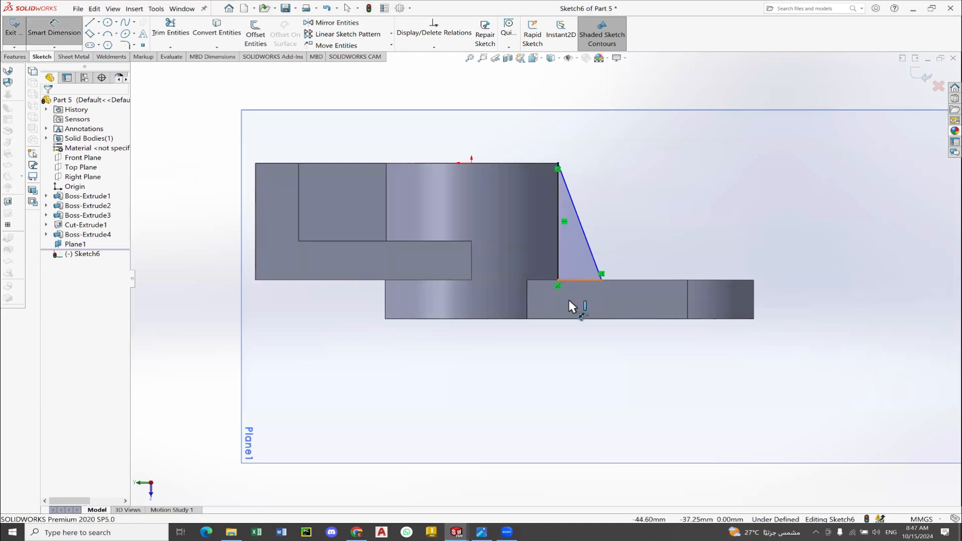
click(568, 353)
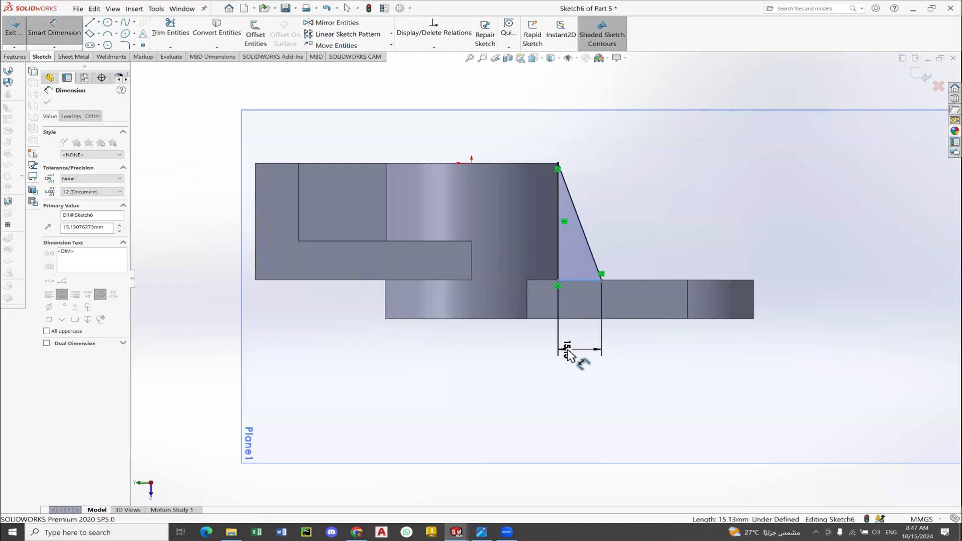
text(15)
key(BackSpace)
key(BackSpace)
text(25)
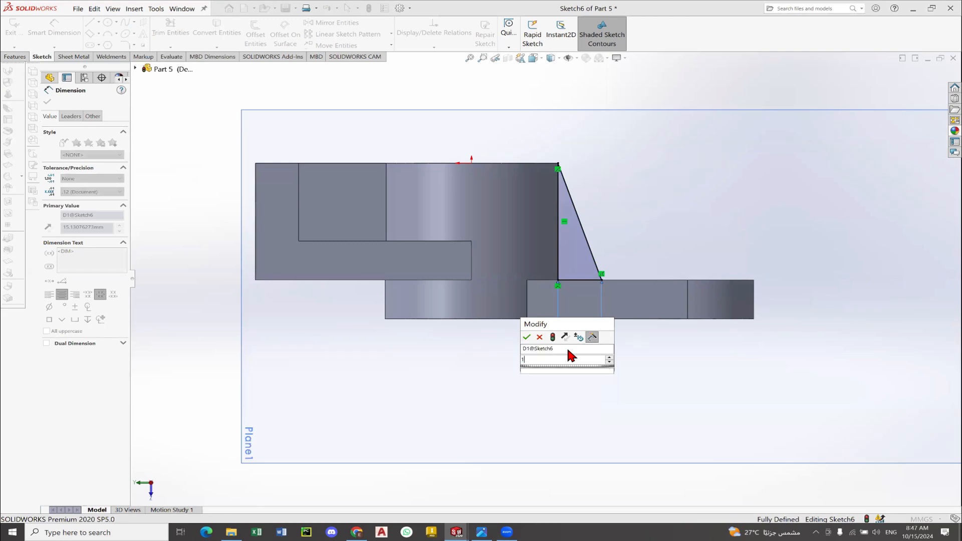
key(Return)
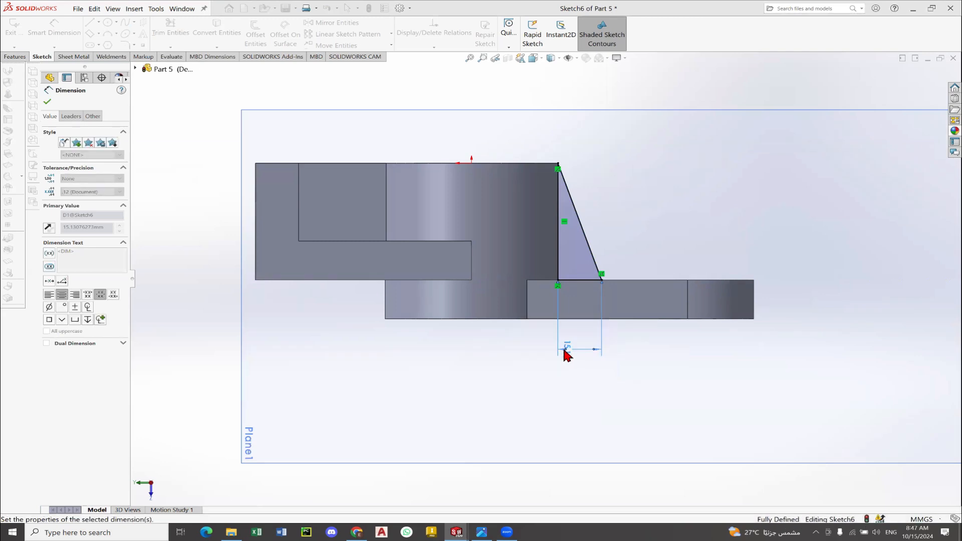
key(alt+Tab)
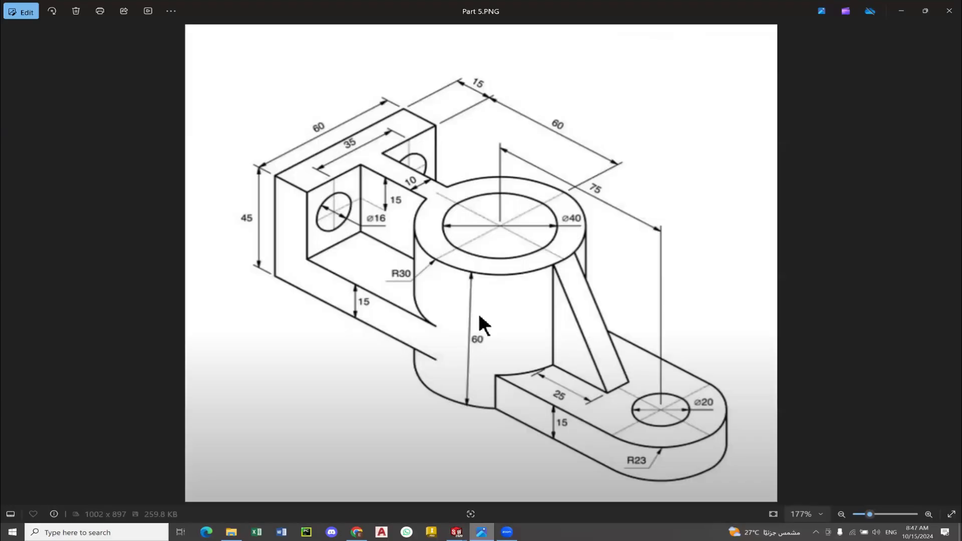
key(alt+Tab)
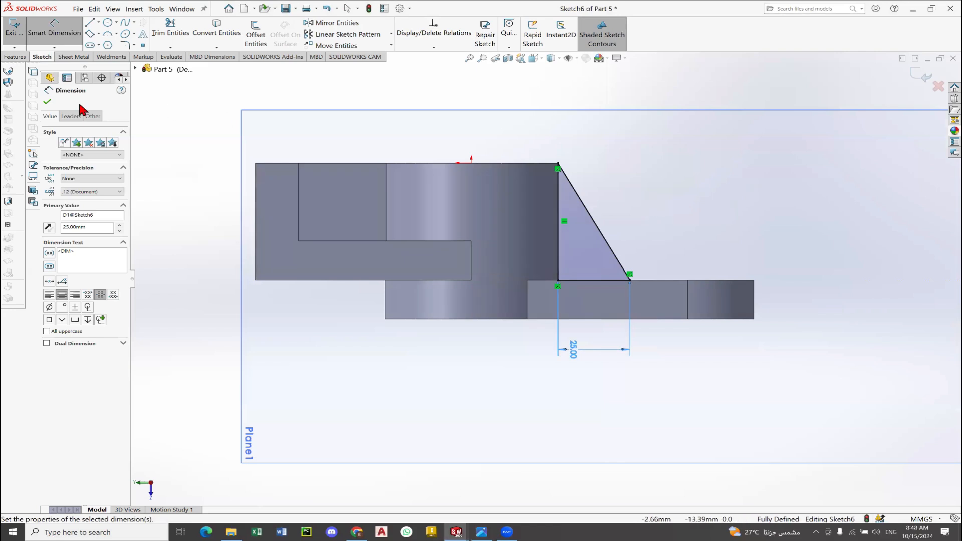
click(47, 101)
Hide the arm's mid-plane, Plane1, with the bracket and rib sketch shown in an angled 3D view.
key(ctrl+7)
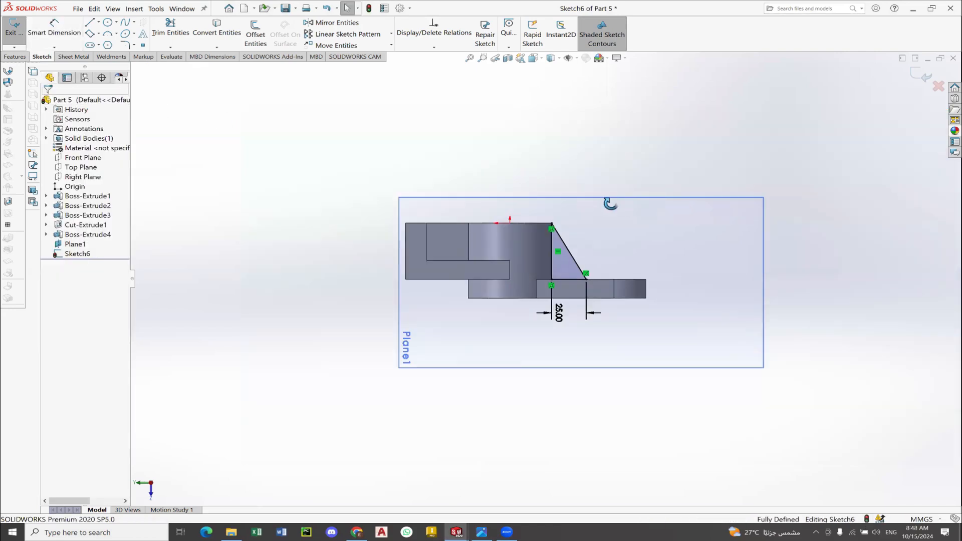
right_click(620, 216)
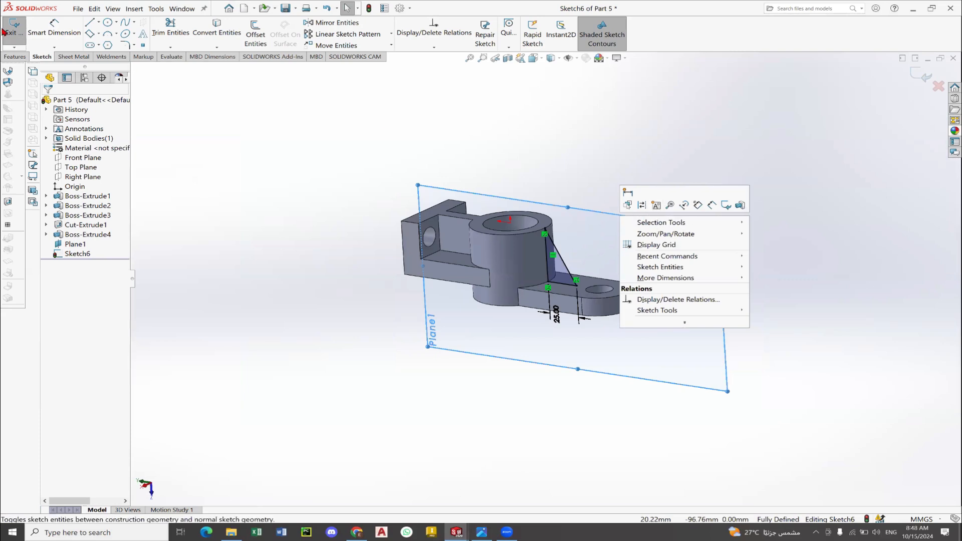
click(429, 90)
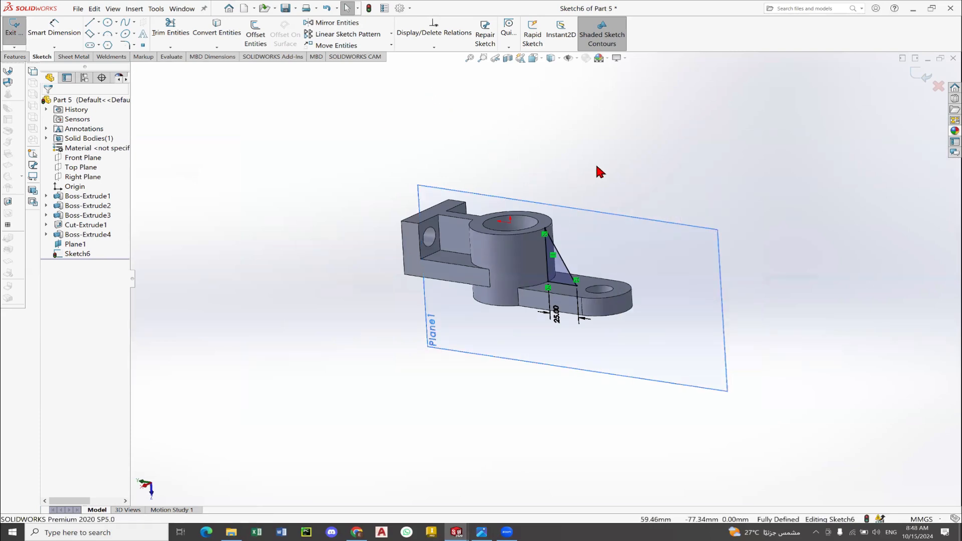
scroll(581, 261, down, 3)
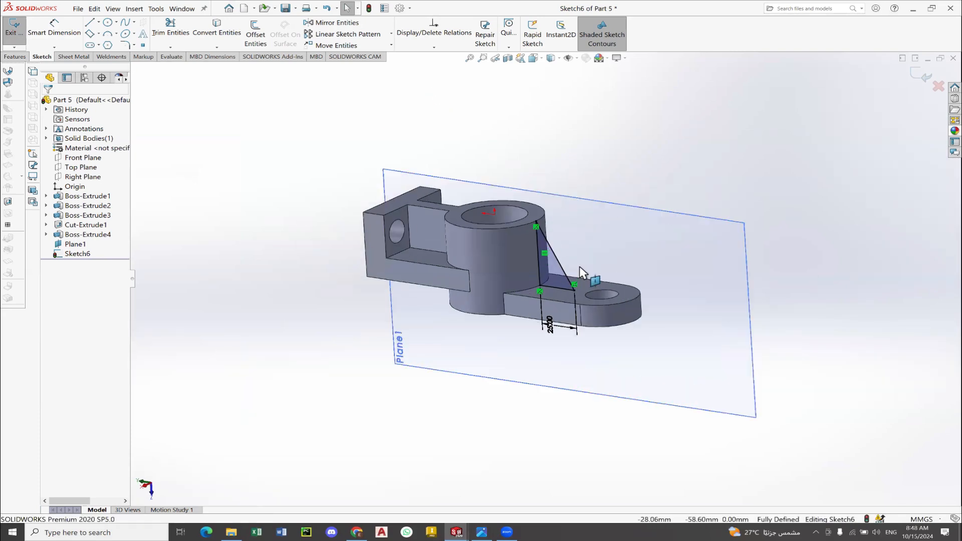
right_click(75, 244)
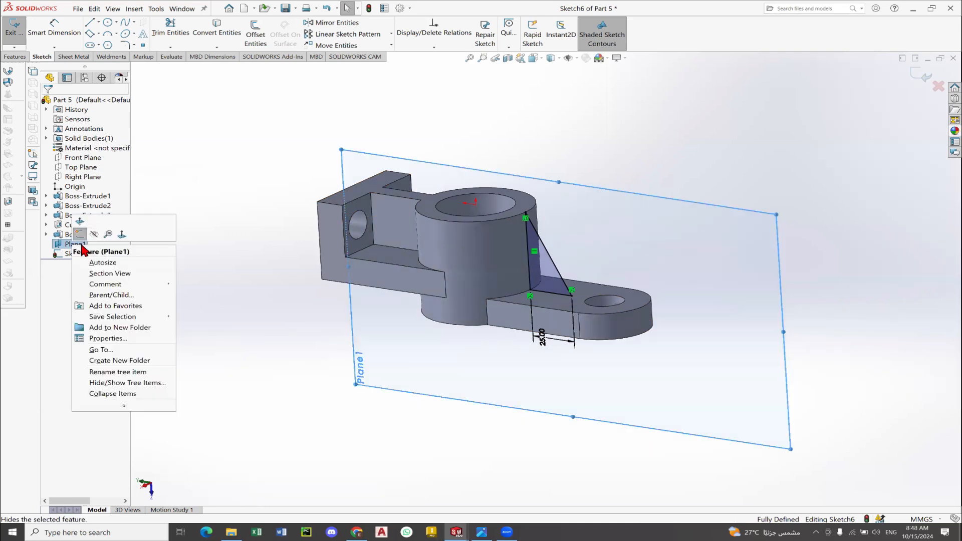
click(103, 255)
right_click(89, 245)
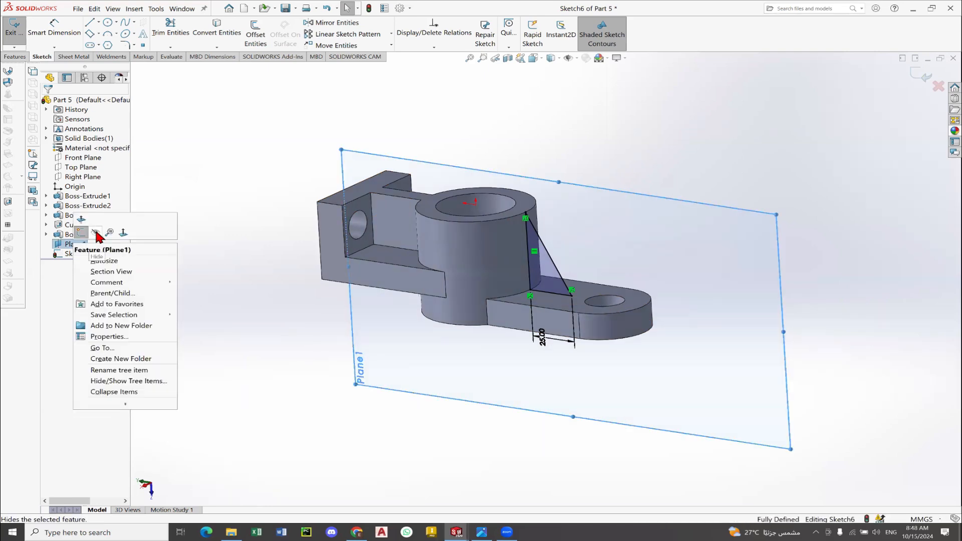
click(97, 233)
scroll(581, 242, down, 2)
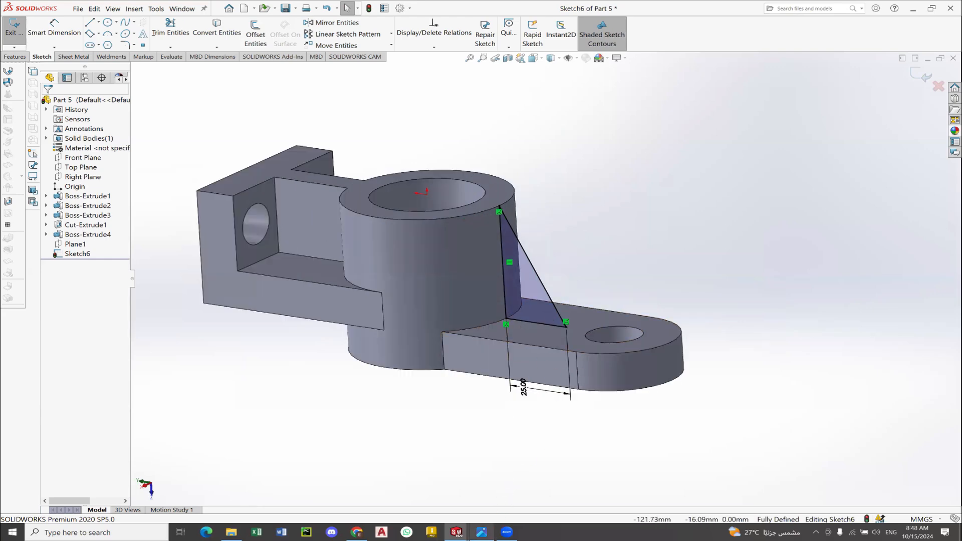
Check the rib in the Part 5.PNG drawing and set up a Mid Plane boss extrusion of the rib sketch with 10 mm depth.
click(482, 532)
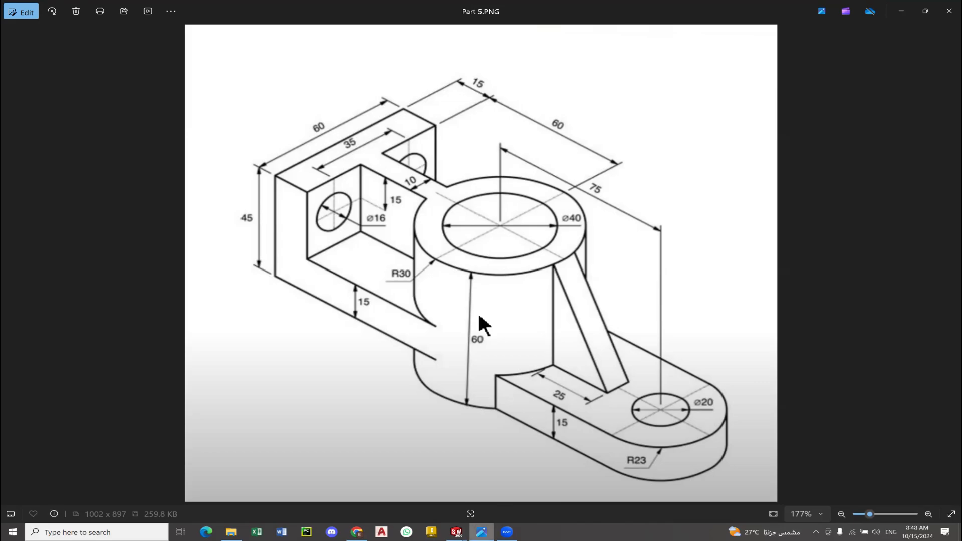
key(alt+Tab)
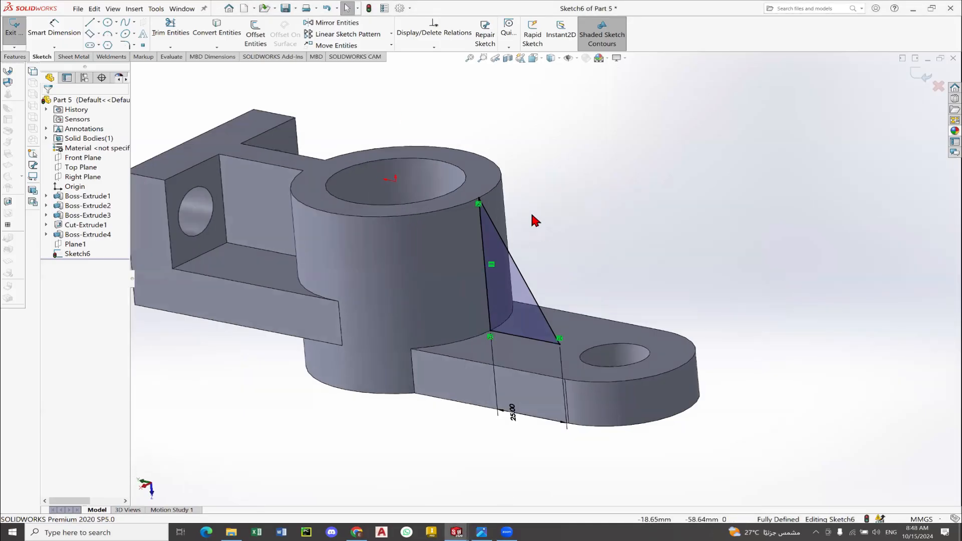
click(15, 56)
click(18, 40)
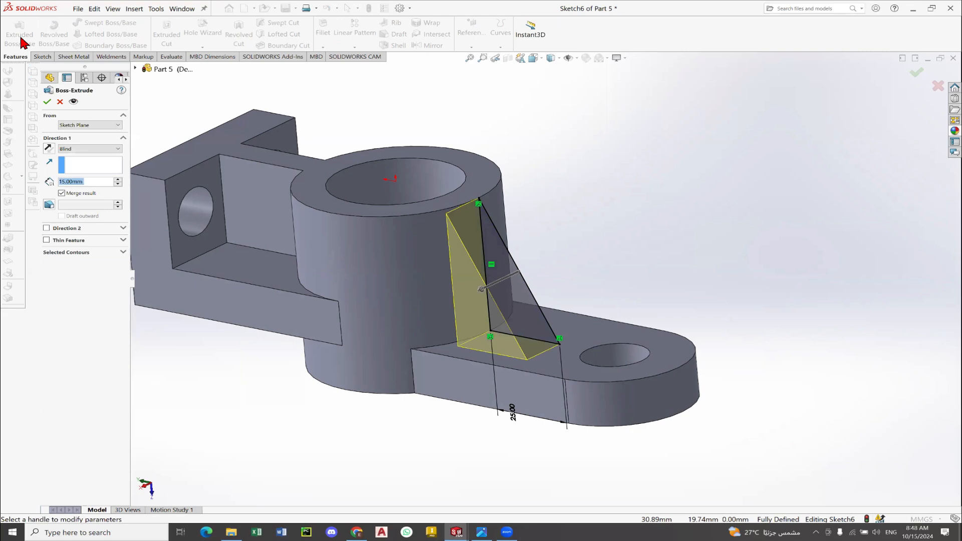
middle_drag(567, 273, 500, 268)
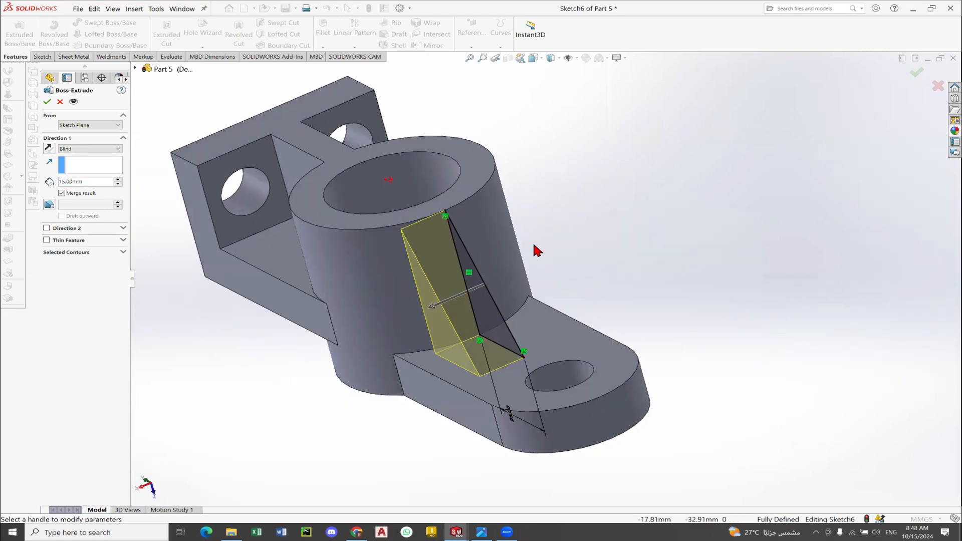
click(80, 150)
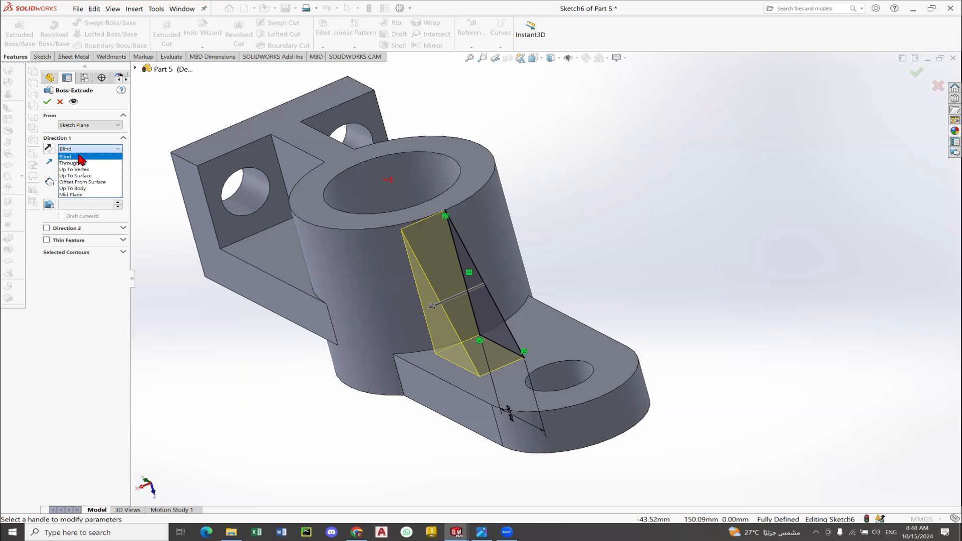
click(75, 194)
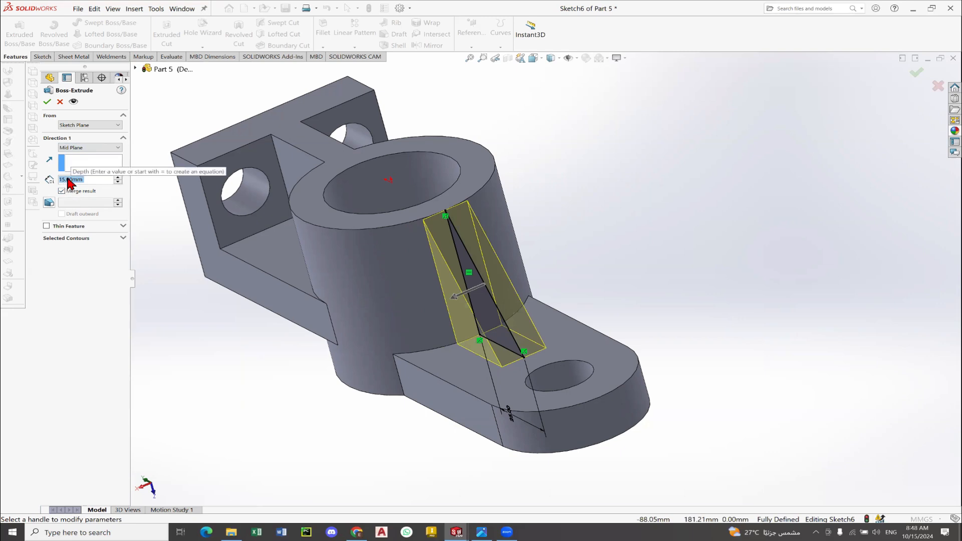
text(10)
key(Return)
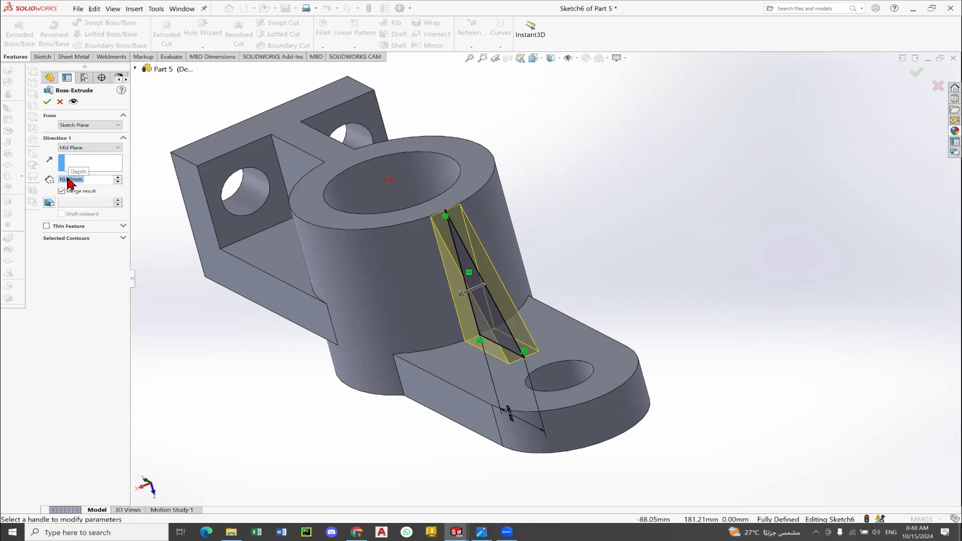
Recheck the Part 5.PNG drawing and create the rib extrusion as a separate body with Merge result turned off.
click(482, 531)
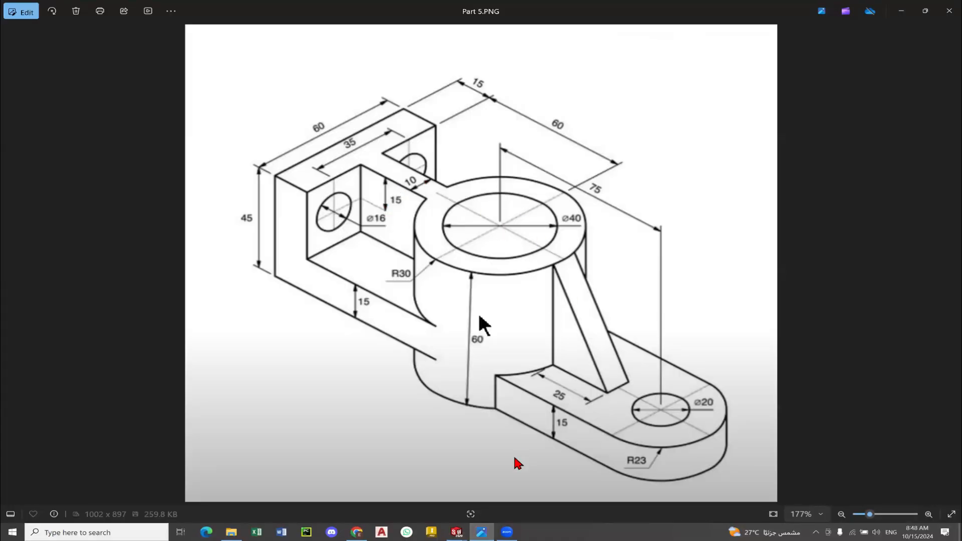
click(482, 530)
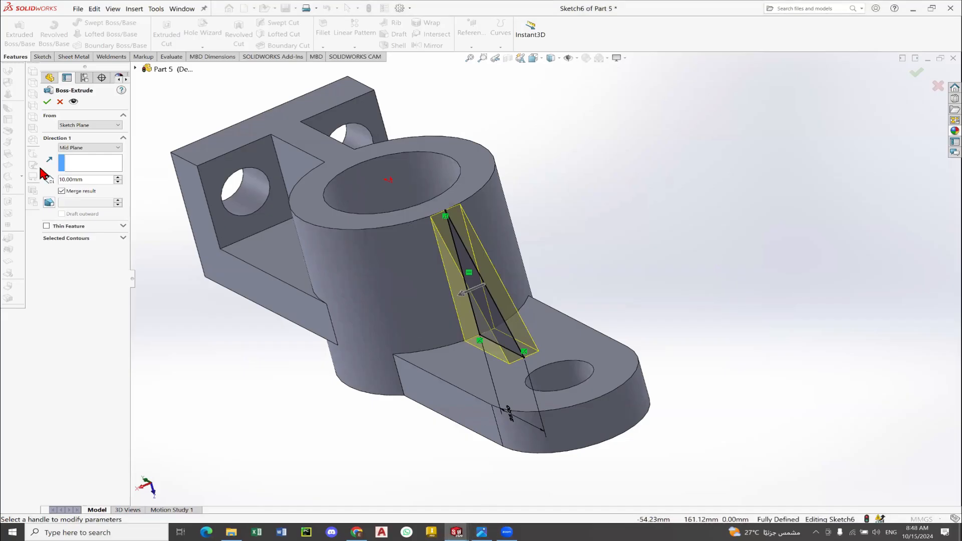
middle_drag(573, 245, 621, 234)
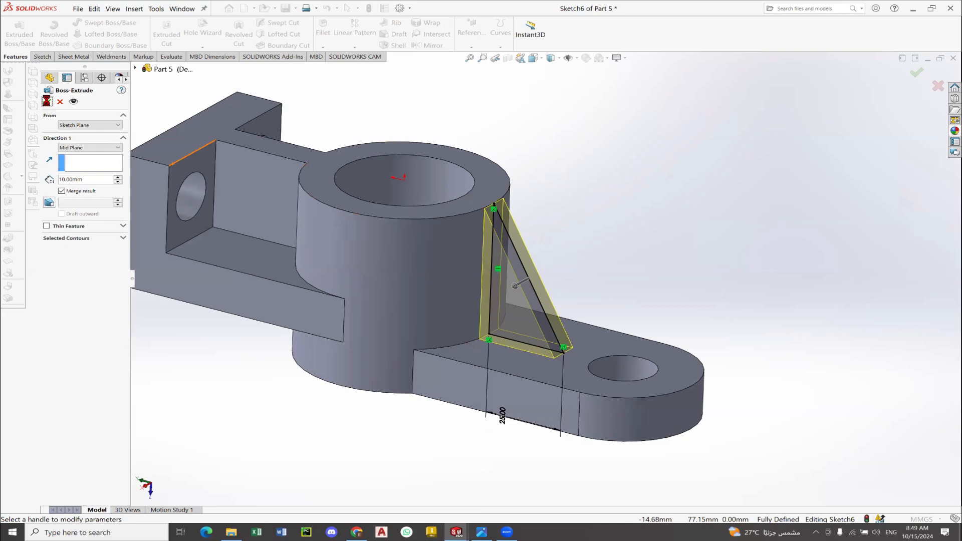
click(47, 101)
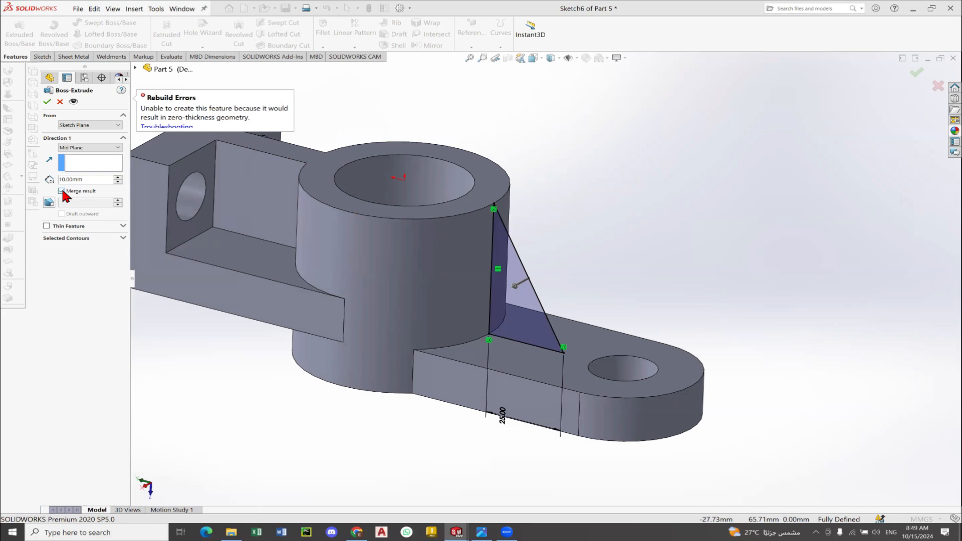
click(62, 191)
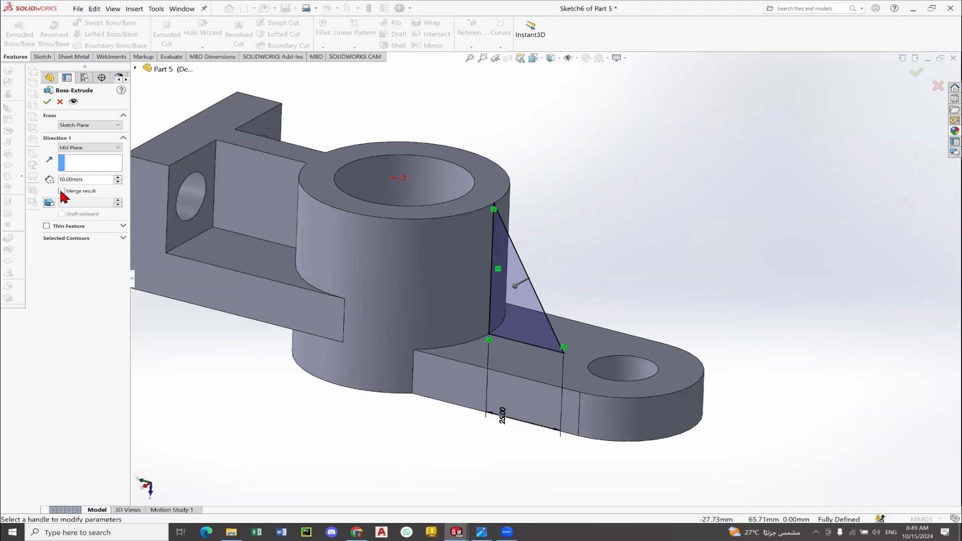
click(46, 102)
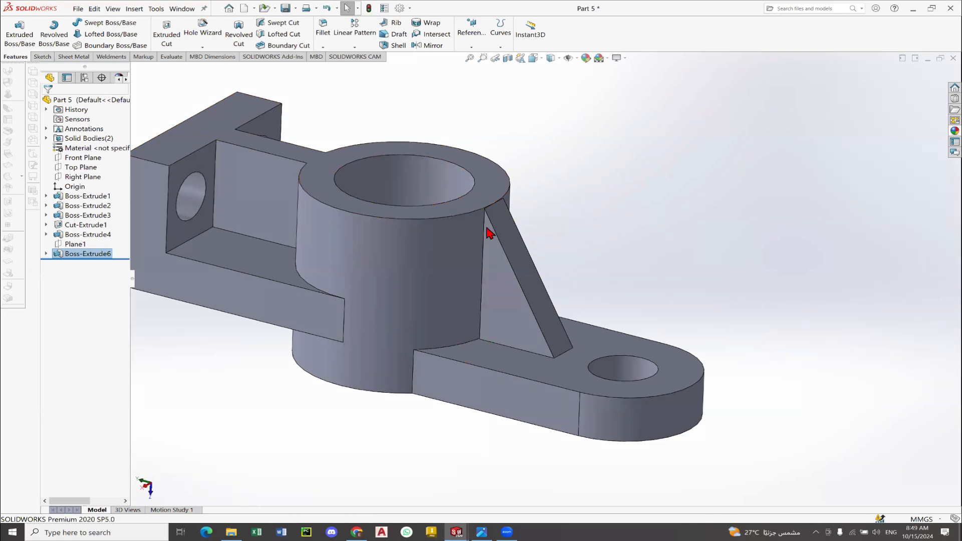
Start a sketch on the rib's upright back face toward the cylinder and convert the face's outline into sketch entities.
middle_drag(450, 260, 528, 241)
scroll(548, 233, down, 5)
scroll(552, 236, down, 4)
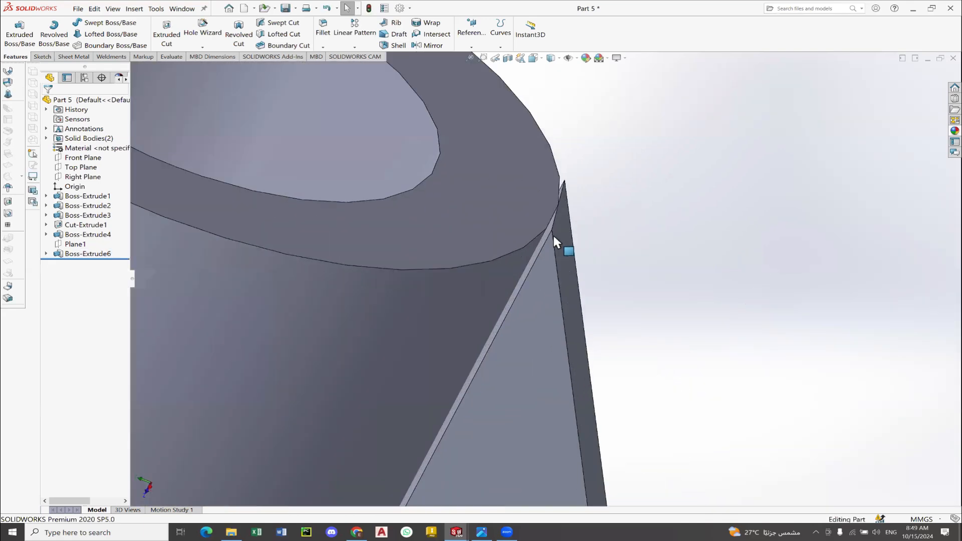
click(554, 251)
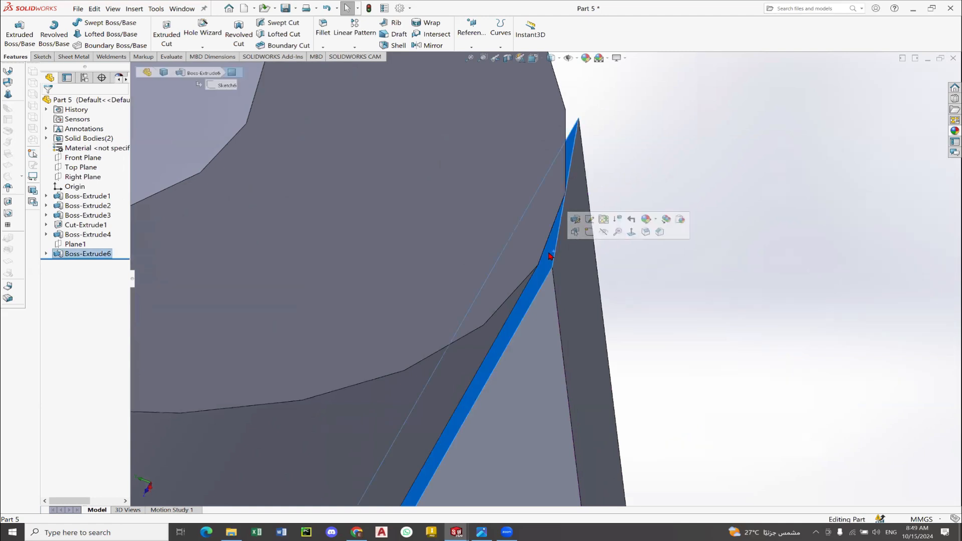
middle_drag(555, 251, 552, 273)
click(523, 269)
click(596, 243)
click(543, 273)
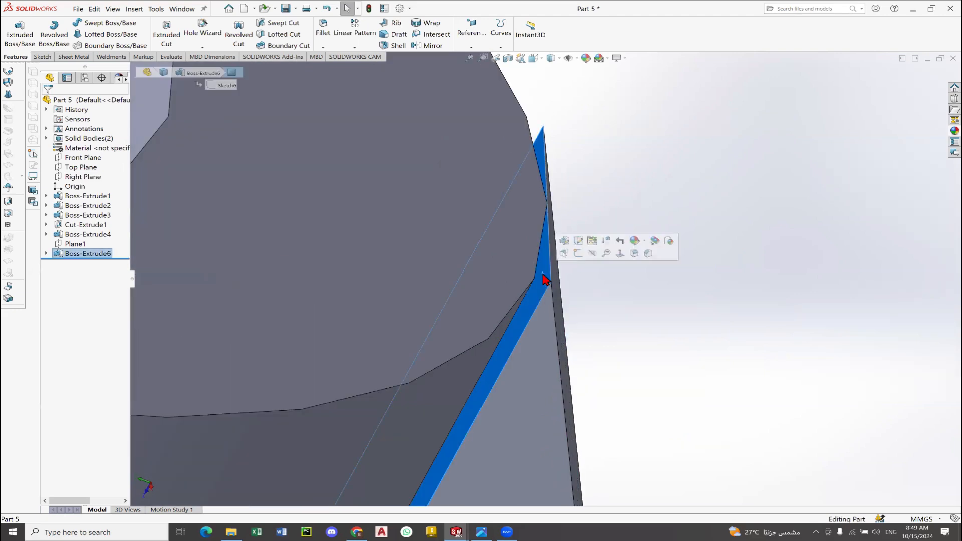
click(43, 57)
click(15, 27)
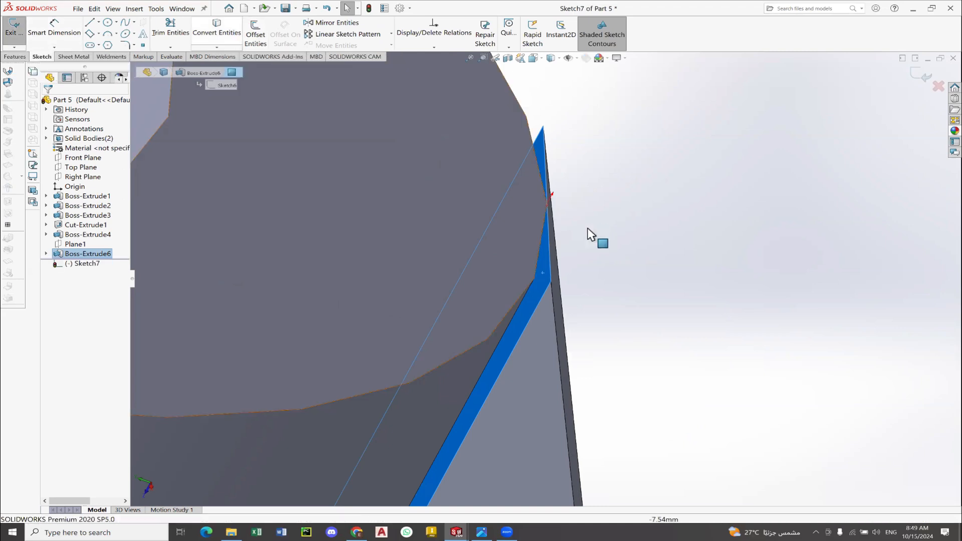
click(220, 36)
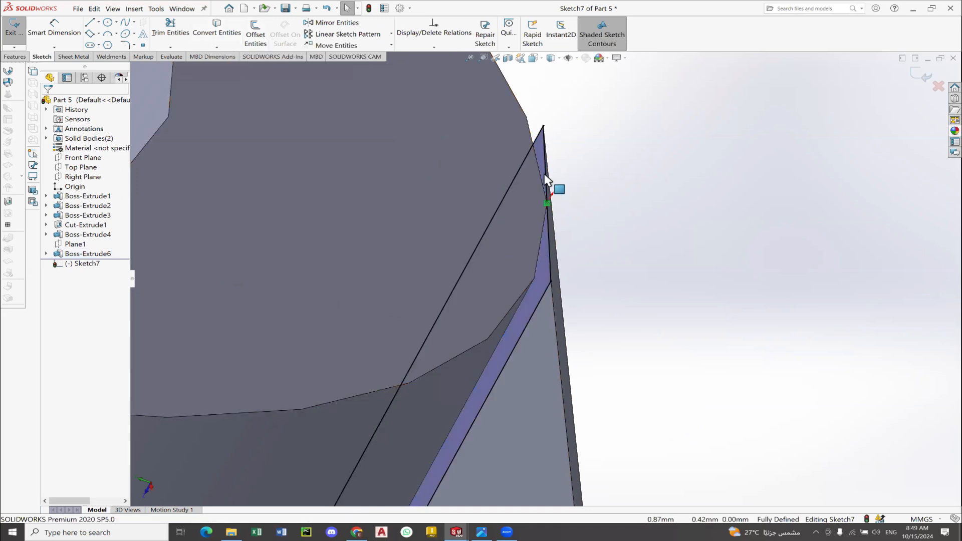
Extrude the converted outline with Up To Surface to the cylinder's outer face, merging the rib with the bracket.
scroll(549, 244, up, 2)
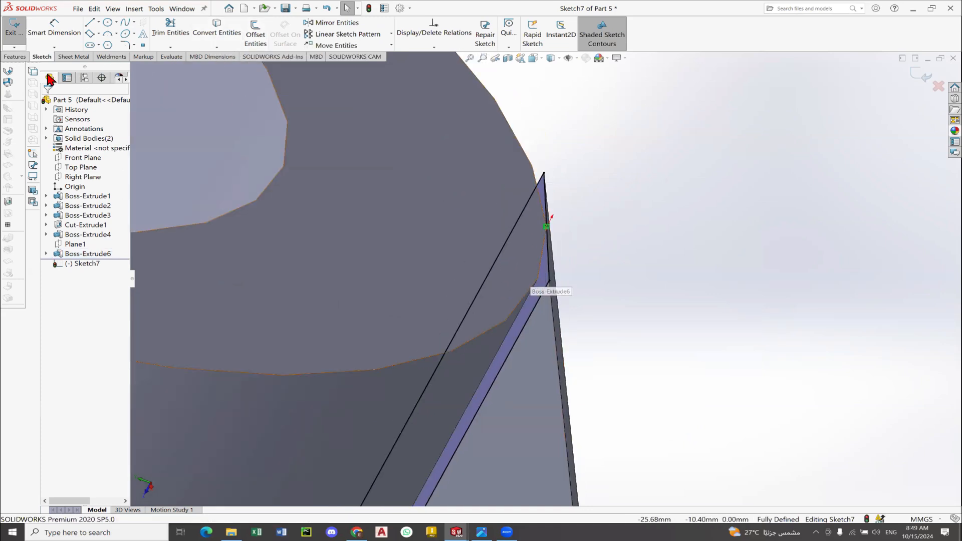
click(21, 58)
click(20, 44)
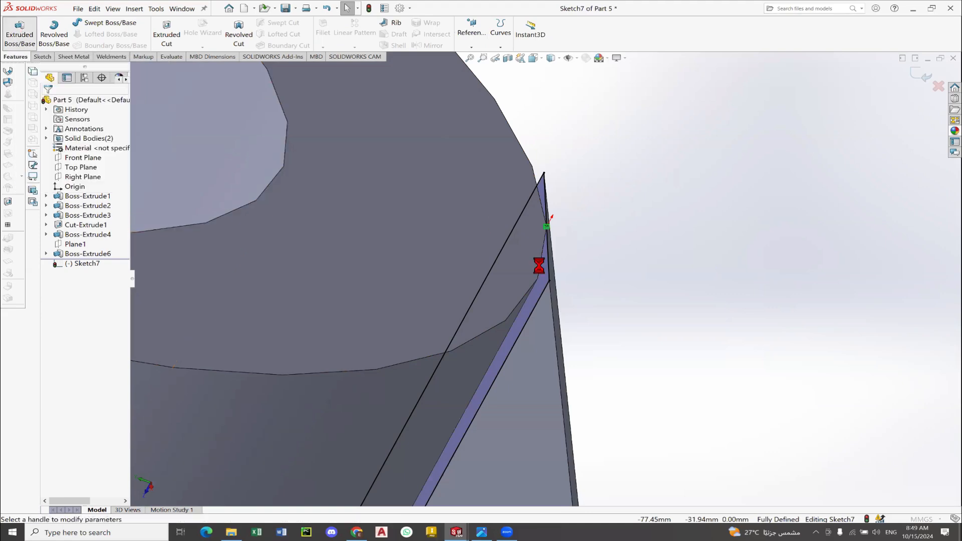
scroll(540, 295, up, 2)
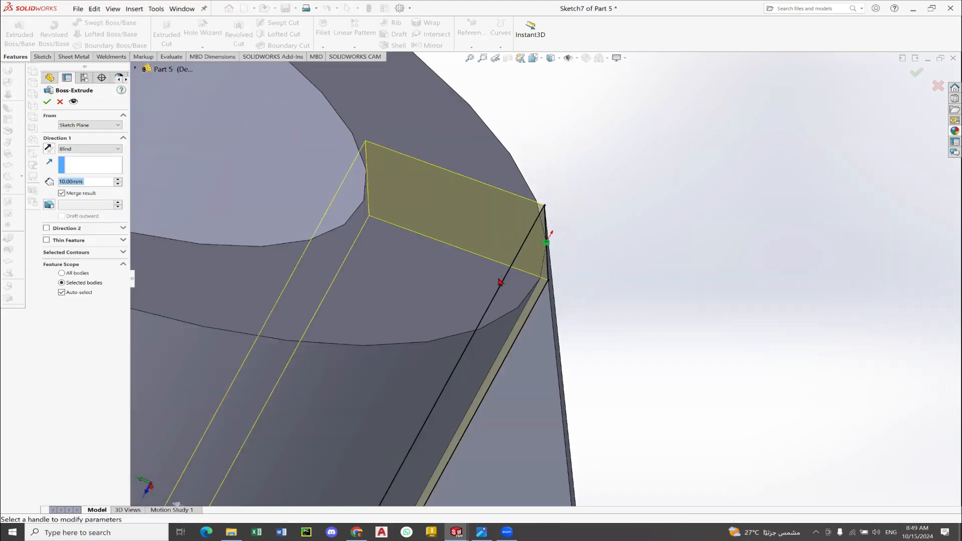
middle_drag(500, 282, 447, 273)
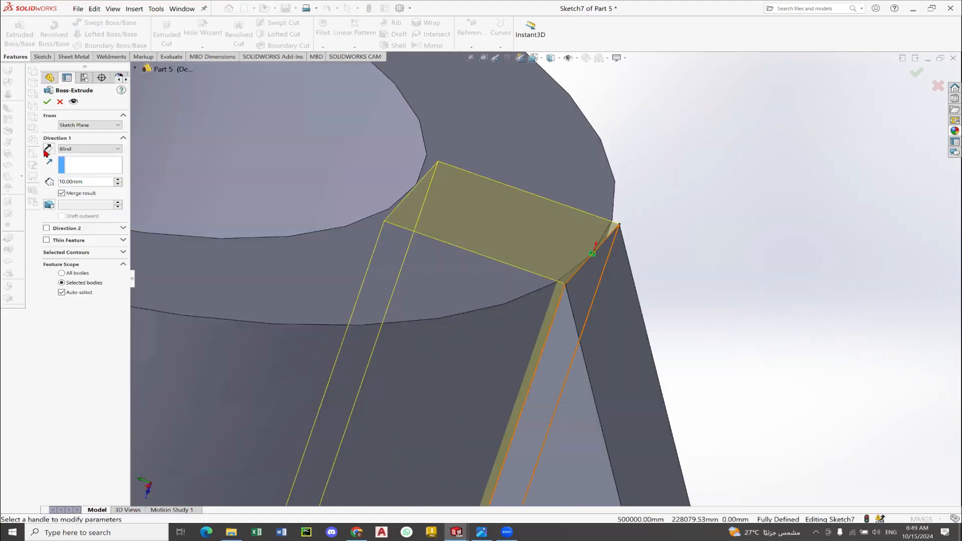
click(85, 149)
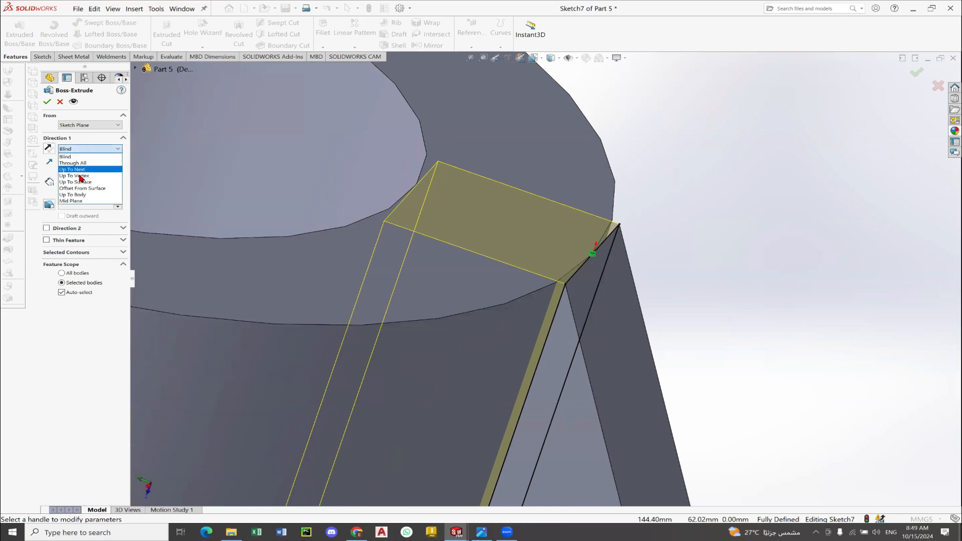
click(76, 182)
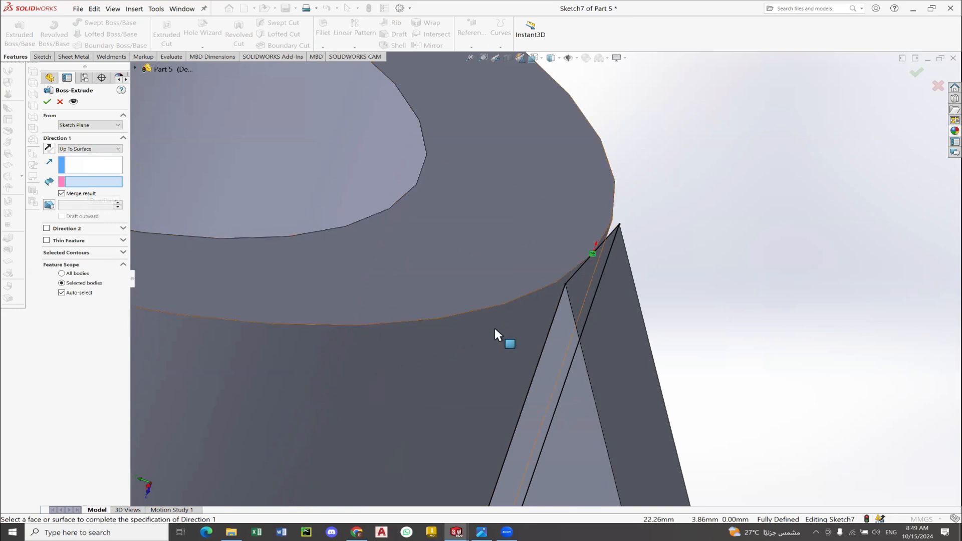
scroll(507, 323, up, 3)
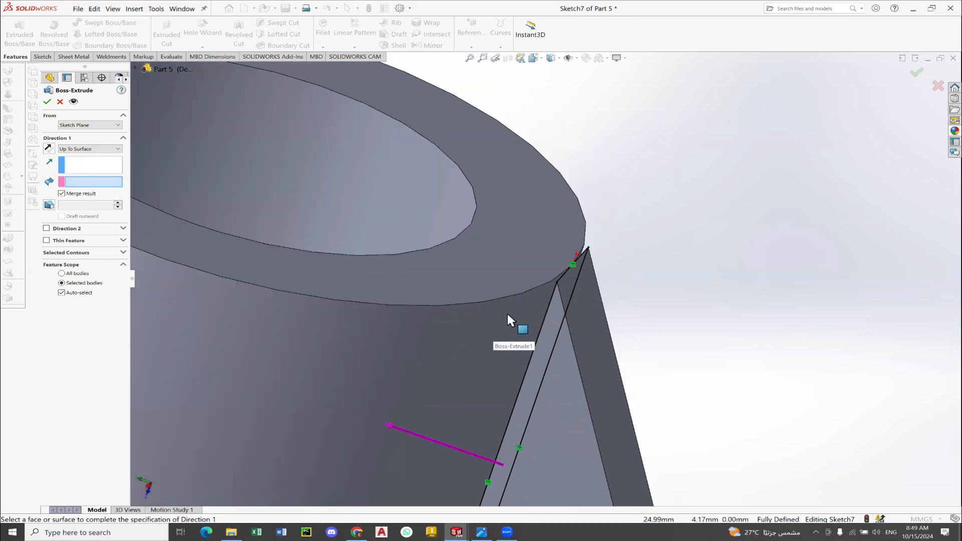
click(507, 313)
scroll(572, 261, down, 2)
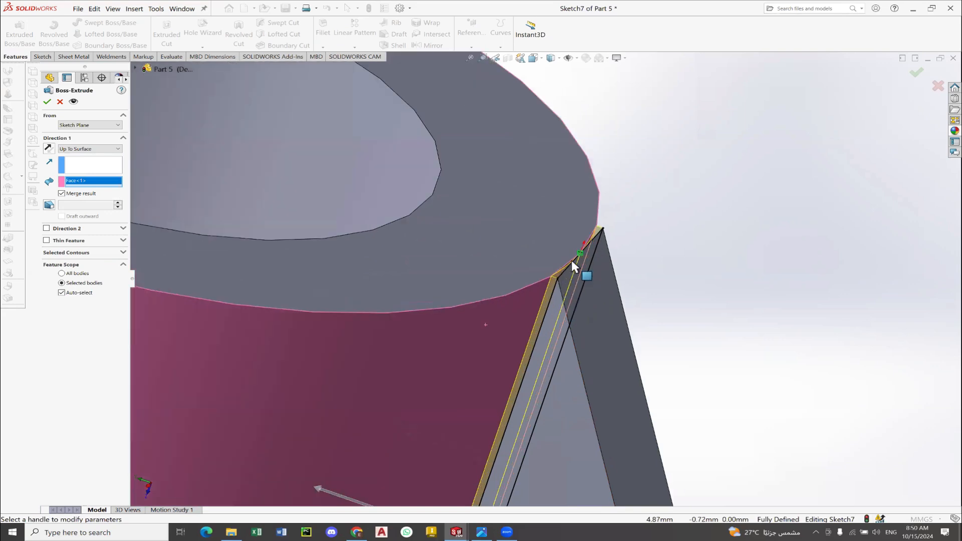
scroll(571, 260, down, 3)
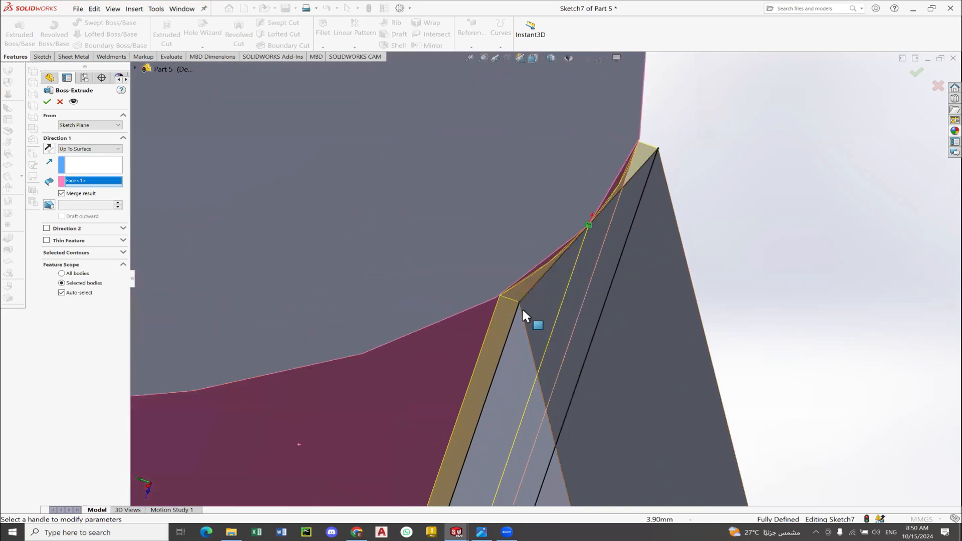
scroll(523, 314, up, 5)
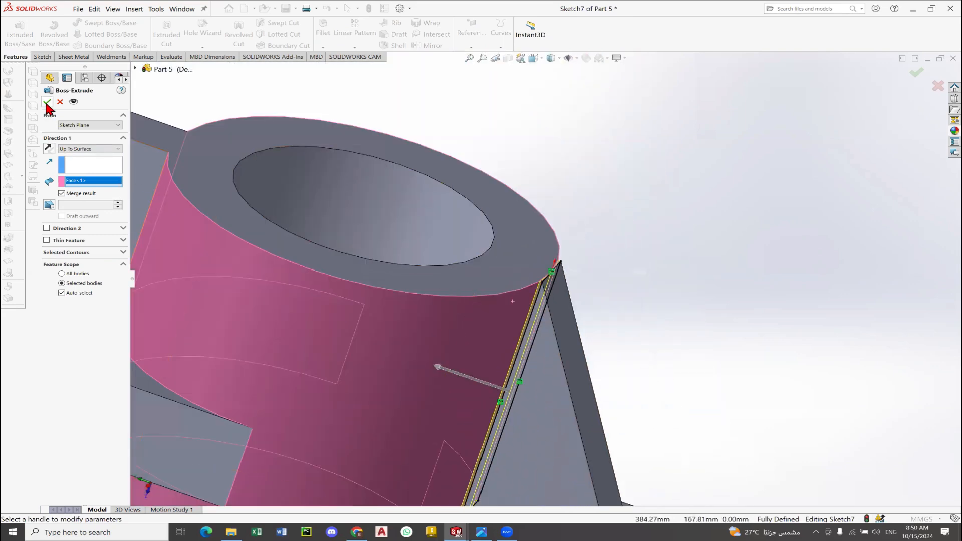
click(46, 103)
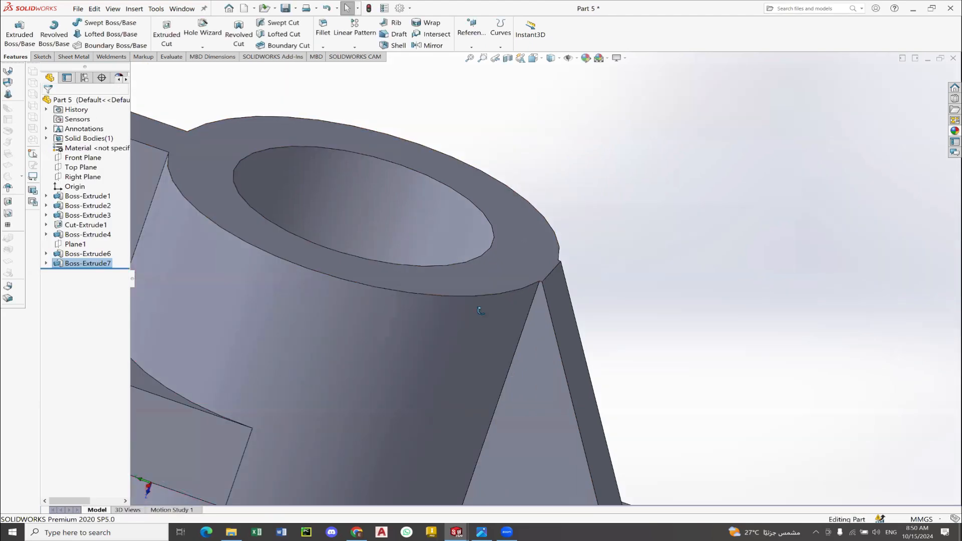
Show the whole bracket in an angled 3D view and save the part.
scroll(481, 311, up, 5)
scroll(477, 301, up, 3)
middle_drag(494, 325, 416, 426)
click(285, 9)
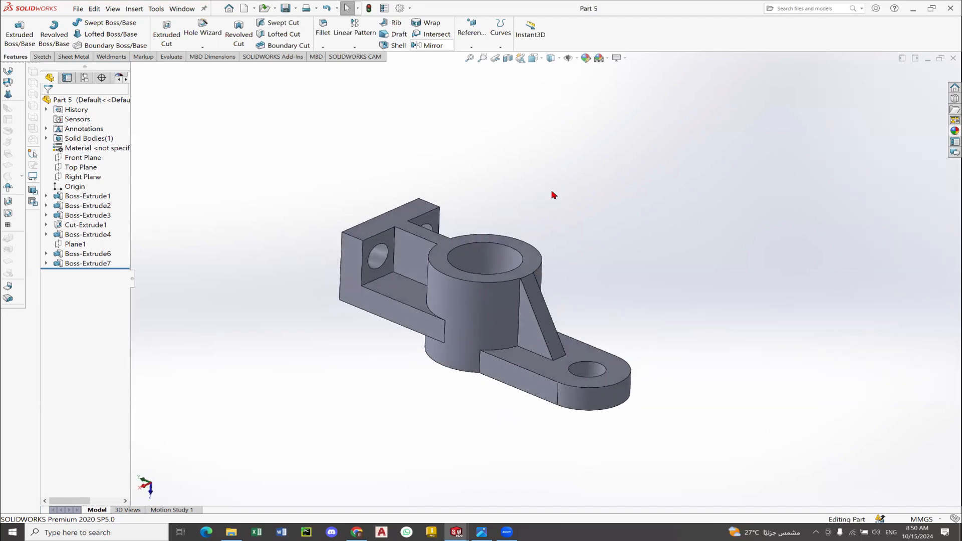
Change the whole part's appearance colour to magenta, RGB 255, 0, 255.
scroll(572, 75, down, 1)
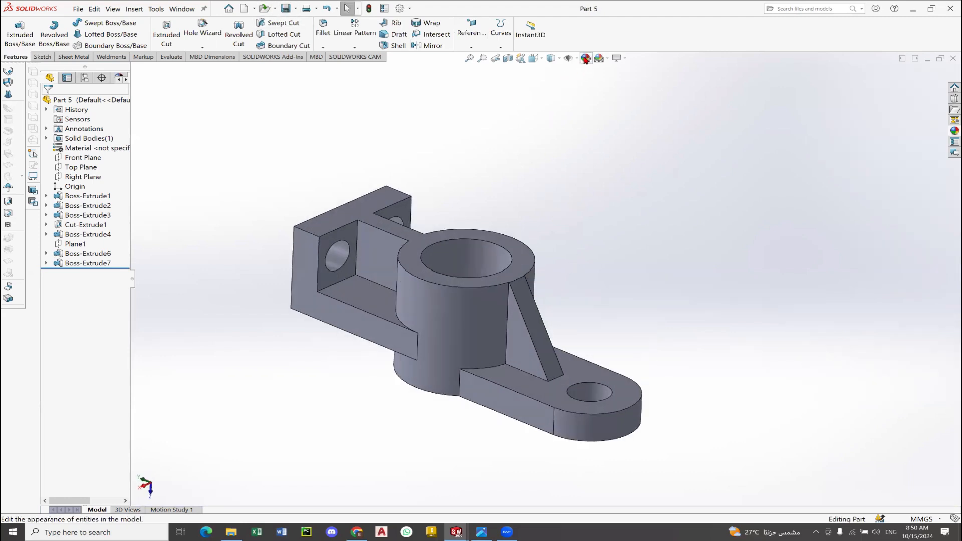
click(586, 58)
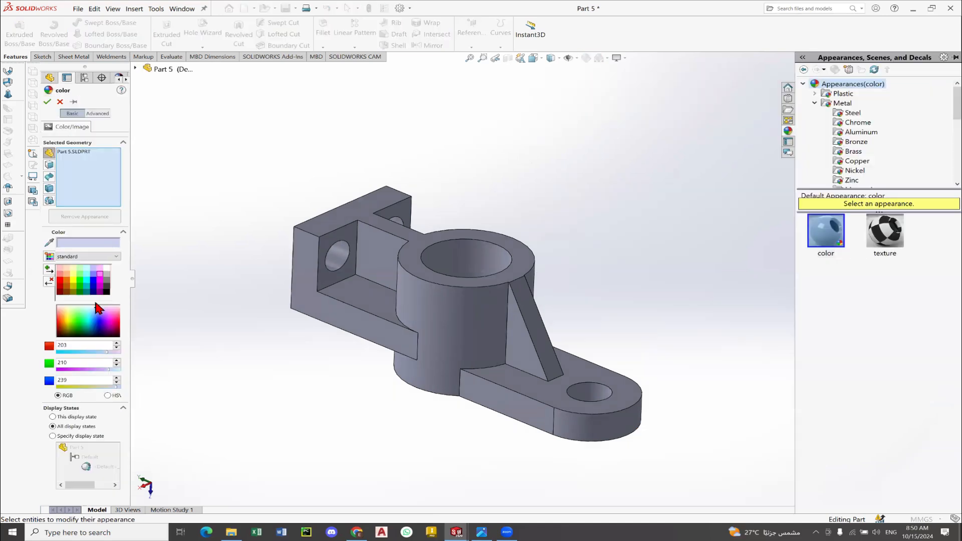
click(100, 281)
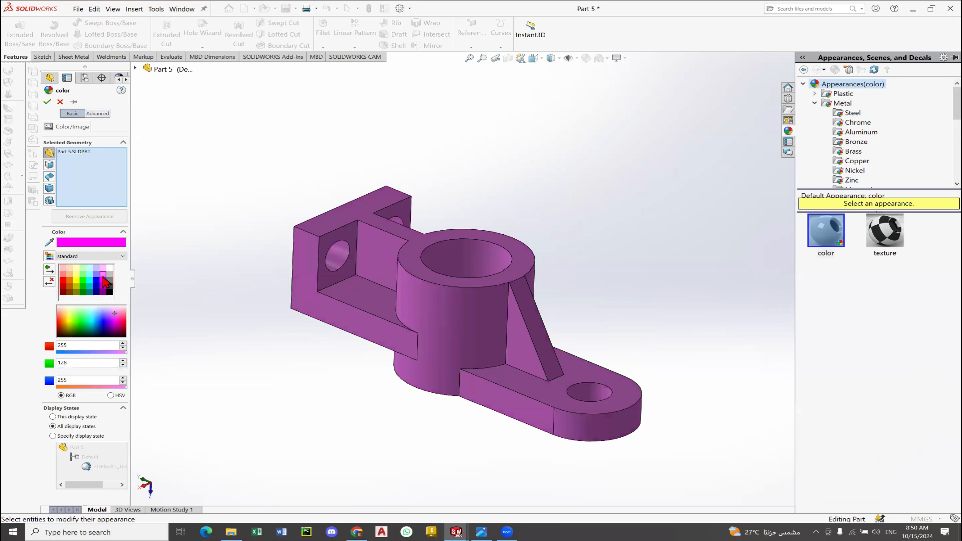
click(106, 286)
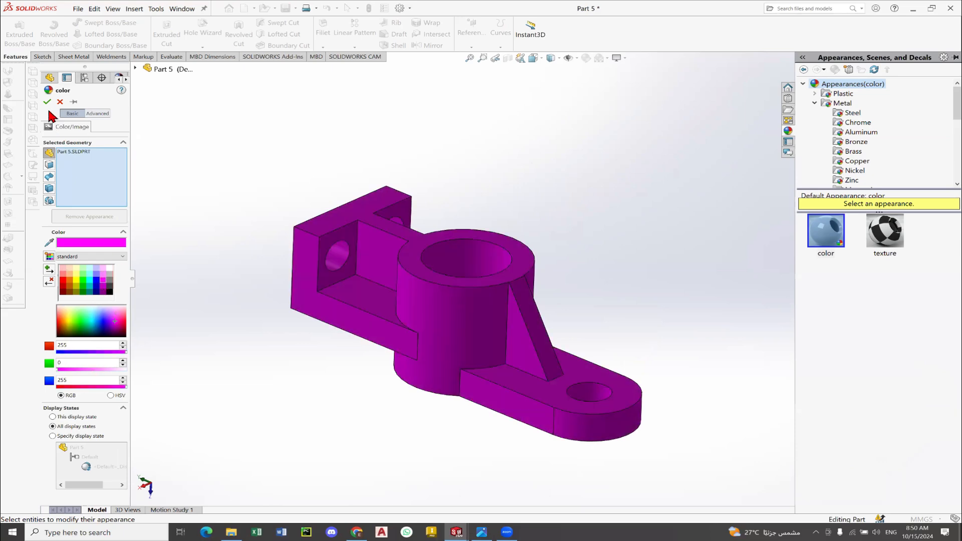
click(47, 102)
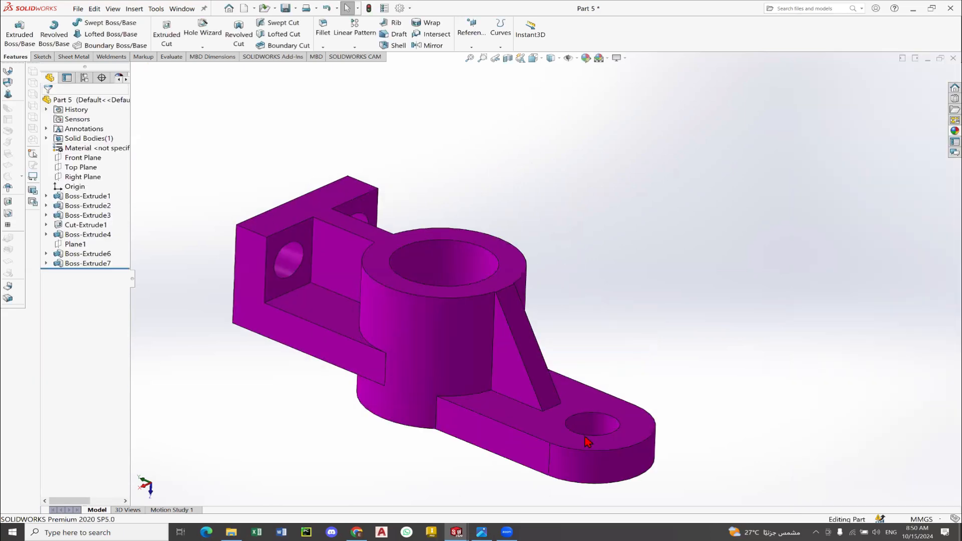
Check the Part 5.PNG reference drawing in the image viewer, and return to the Part 5 model in SolidWorks to inspect it from several angles.
click(481, 532)
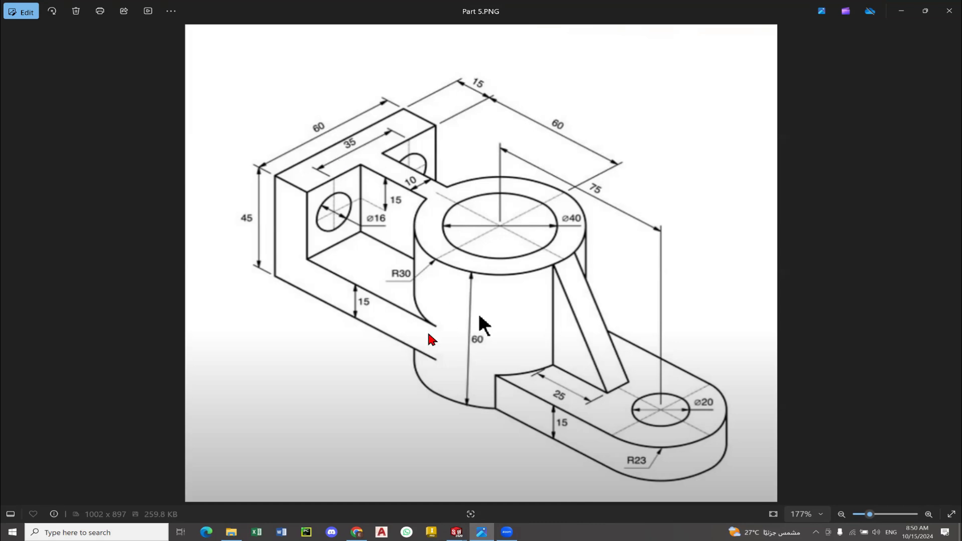
click(507, 532)
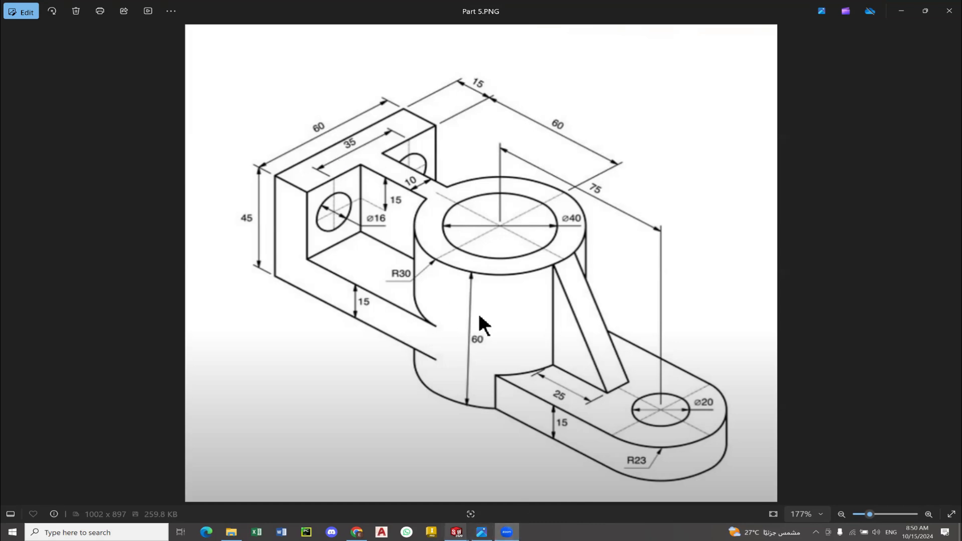
mouse_move(456, 533)
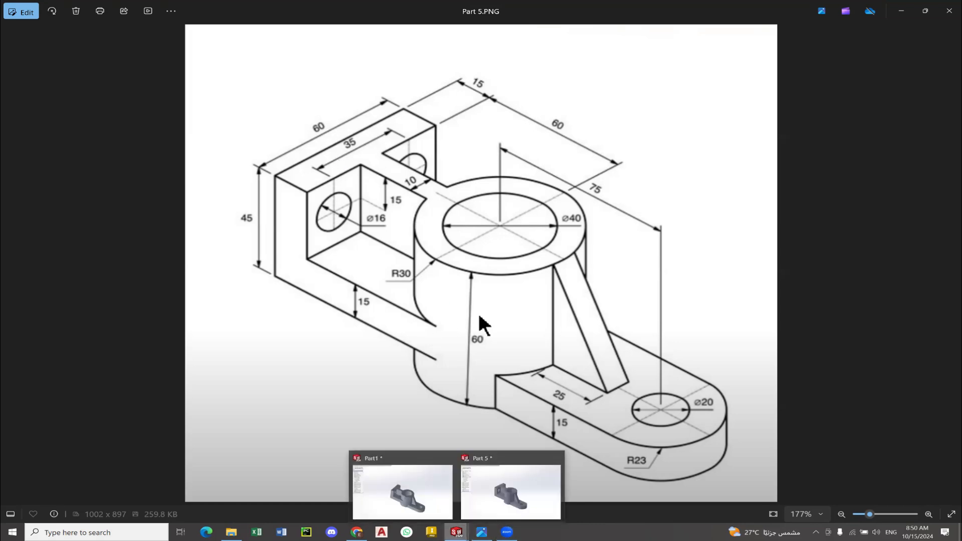
click(489, 497)
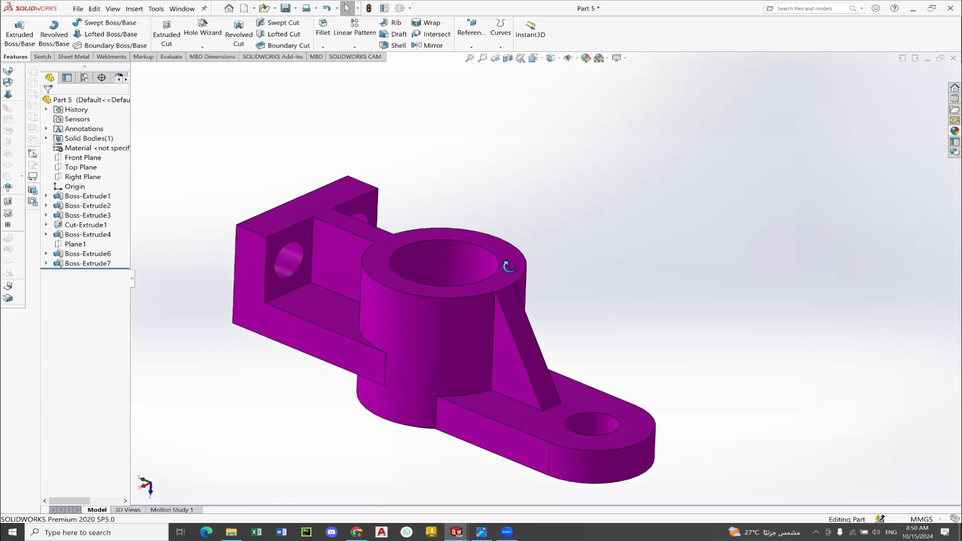
middle_drag(505, 262, 428, 217)
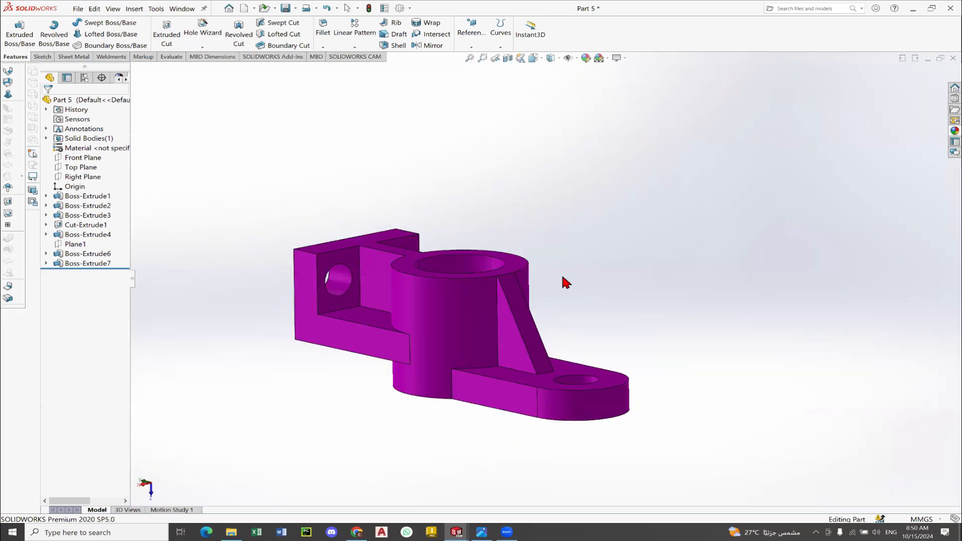
middle_drag(566, 282, 457, 291)
middle_drag(443, 232, 434, 364)
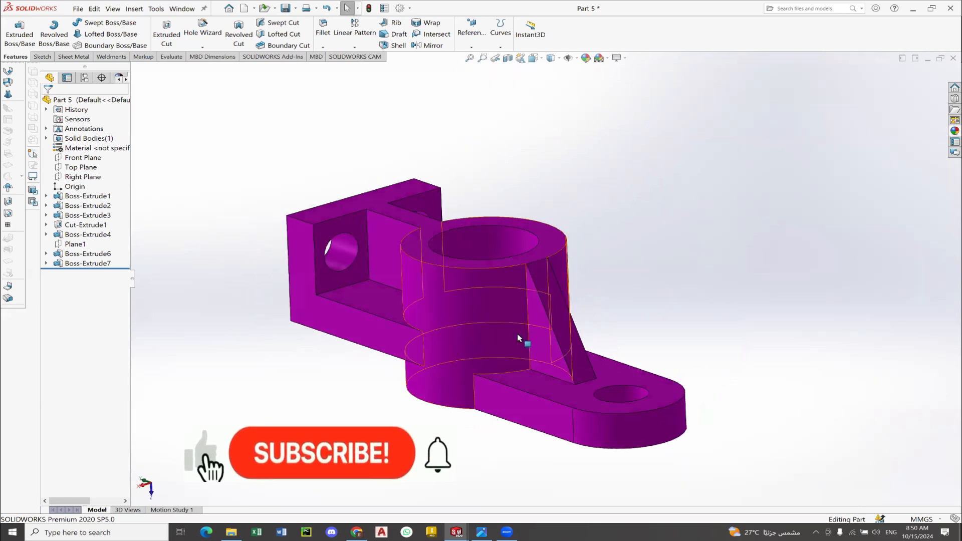